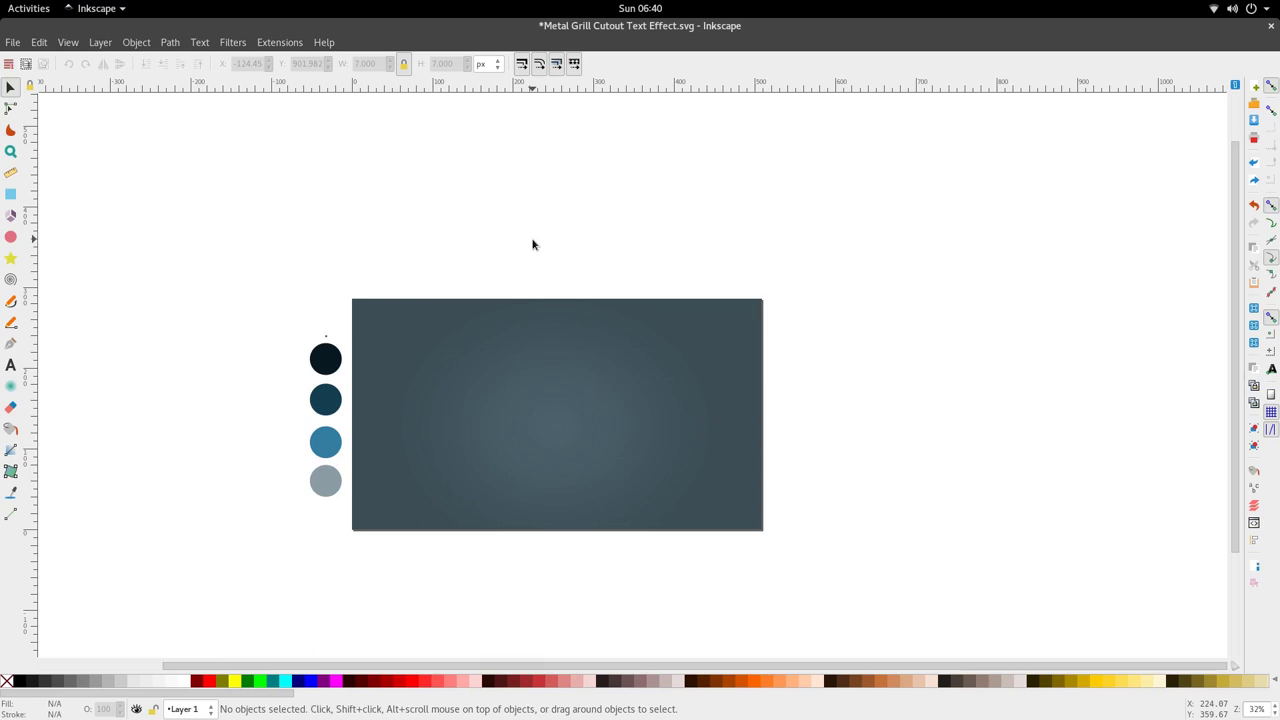
# Move the centre of the background rectangle's radial gradient slightly upward to the middle of the rectangle
pyautogui.scroll(-2, 551, 348)
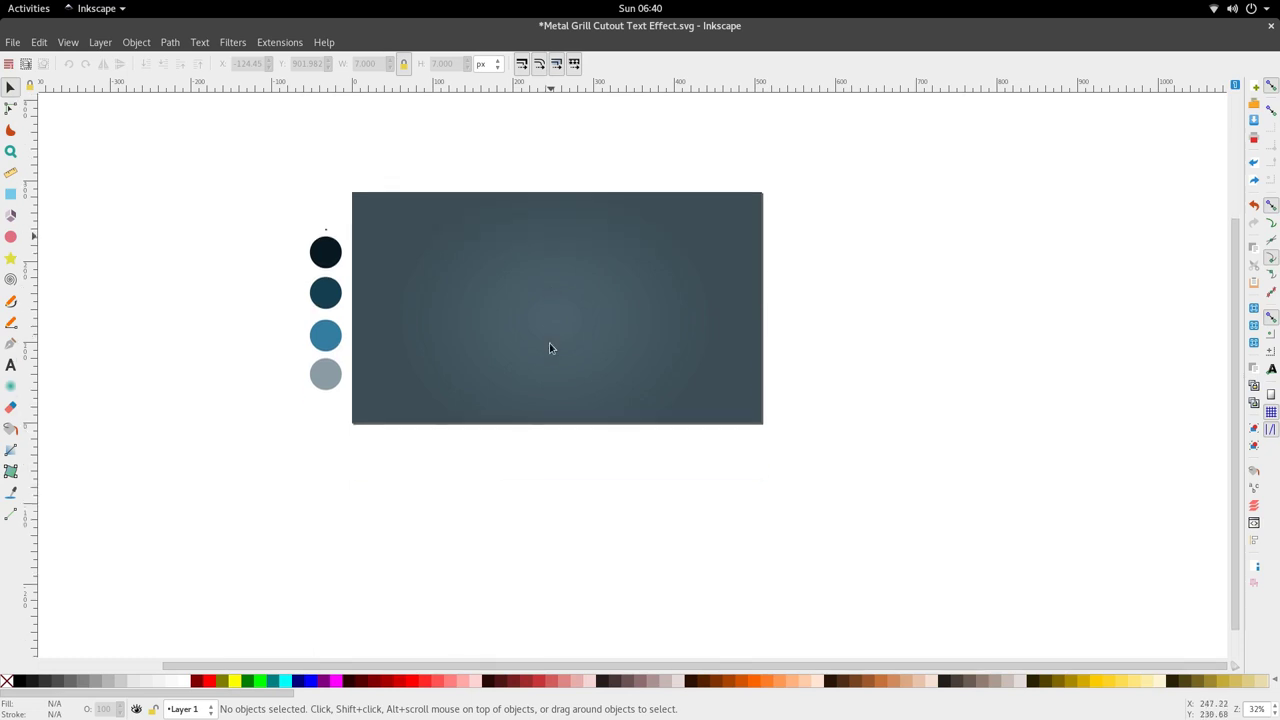
pyautogui.scroll(1, 477, 300)
pyautogui.click(479, 294)
pyautogui.press('r')
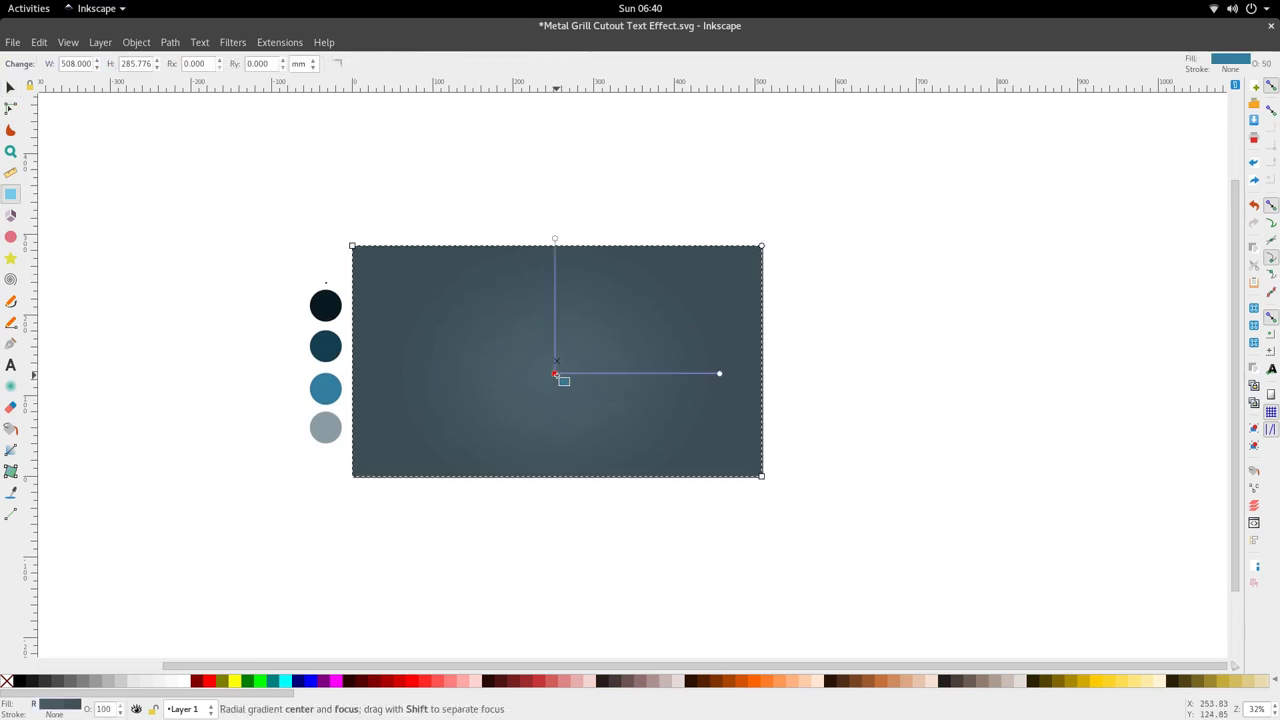
pyautogui.moveTo(556, 374); pyautogui.dragTo(557, 364)
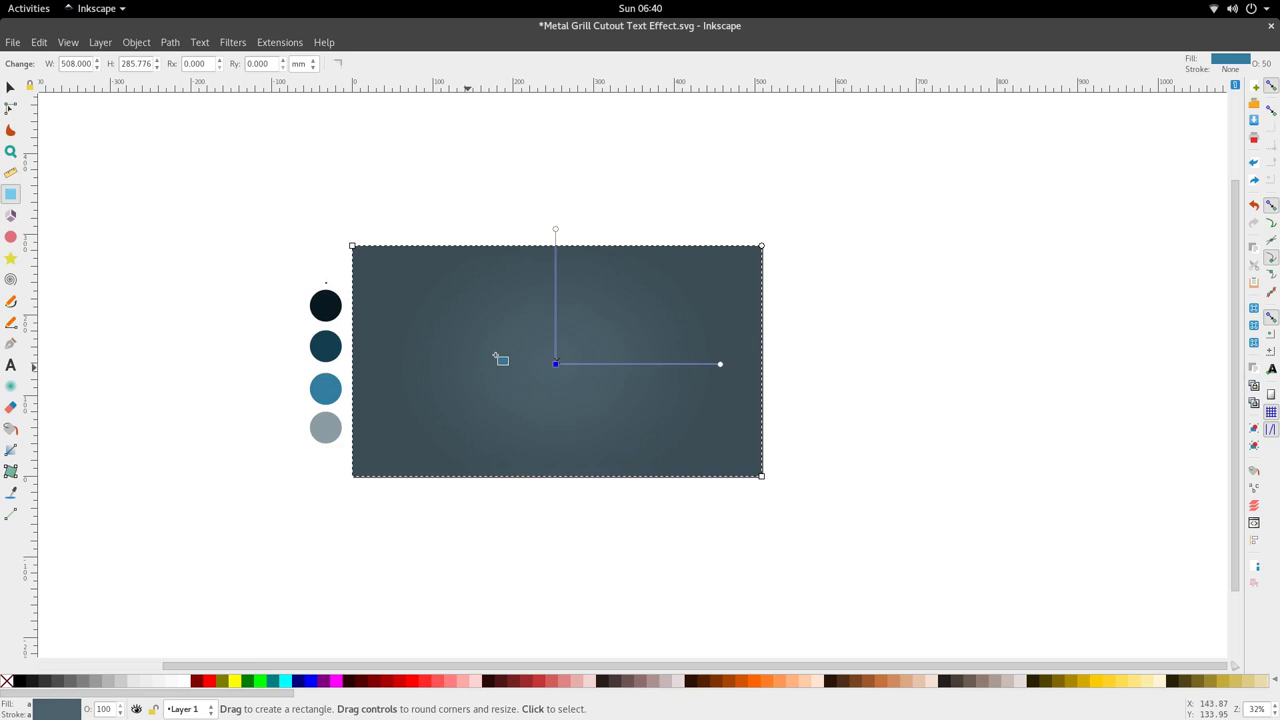
pyautogui.scroll(4, 574, 362)
pyautogui.scroll(-4, 574, 362)
pyautogui.press('Escape')
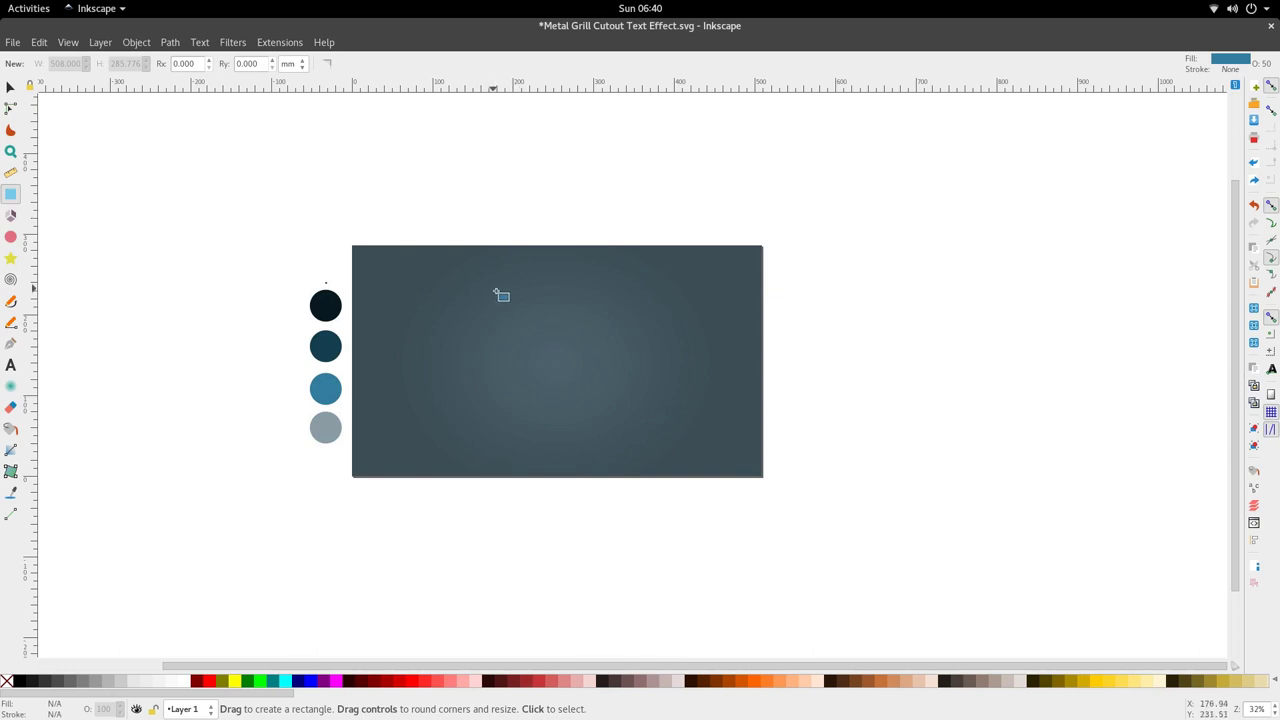
# Examine the background rectangle's size, the colour swatches beside it and the tiny grouped square tile above them
pyautogui.click(500, 292)
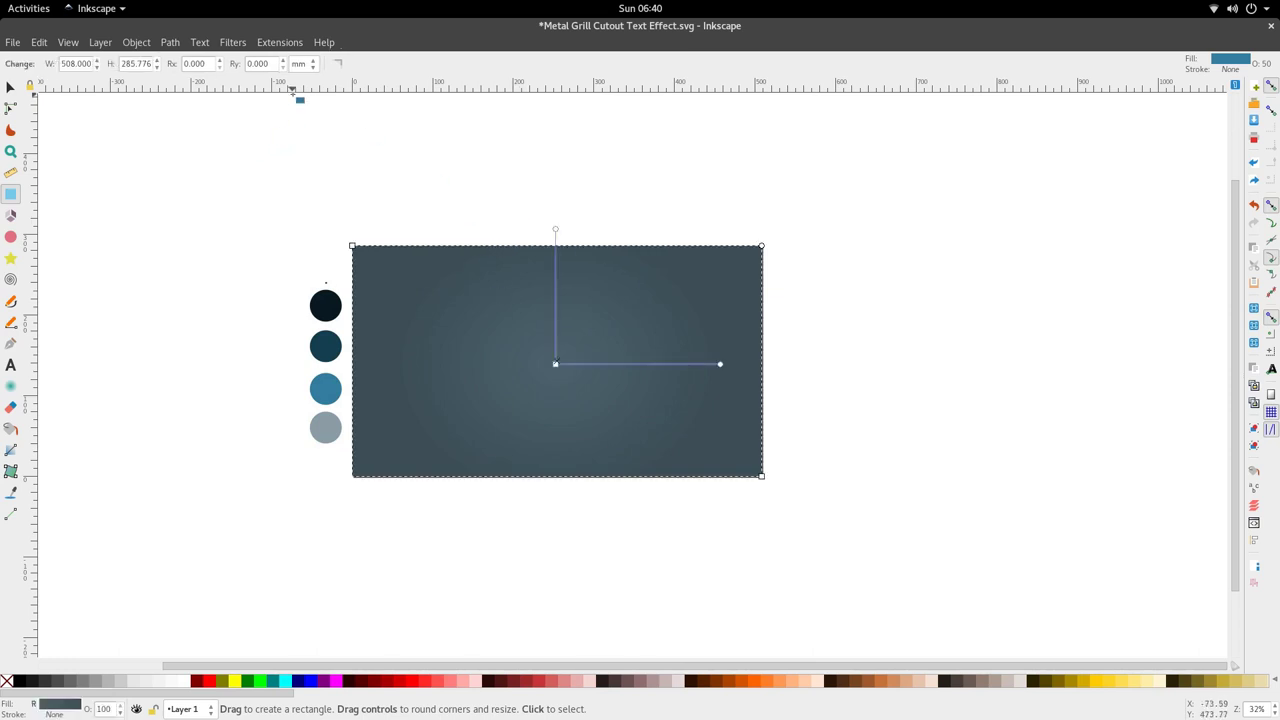
pyautogui.keyDown('ctrl'); pyautogui.scroll(3, 325, 292); pyautogui.keyUp('ctrl')
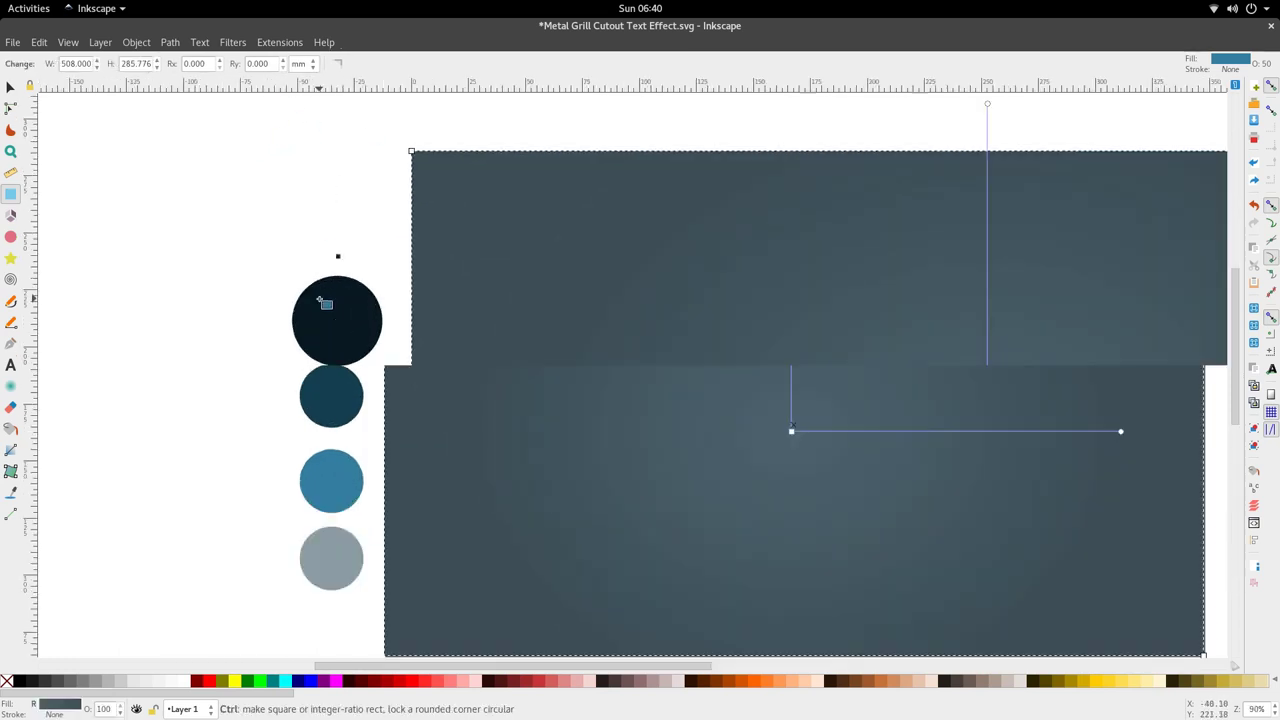
pyautogui.press('s')
pyautogui.hscroll(8, 551, 306)
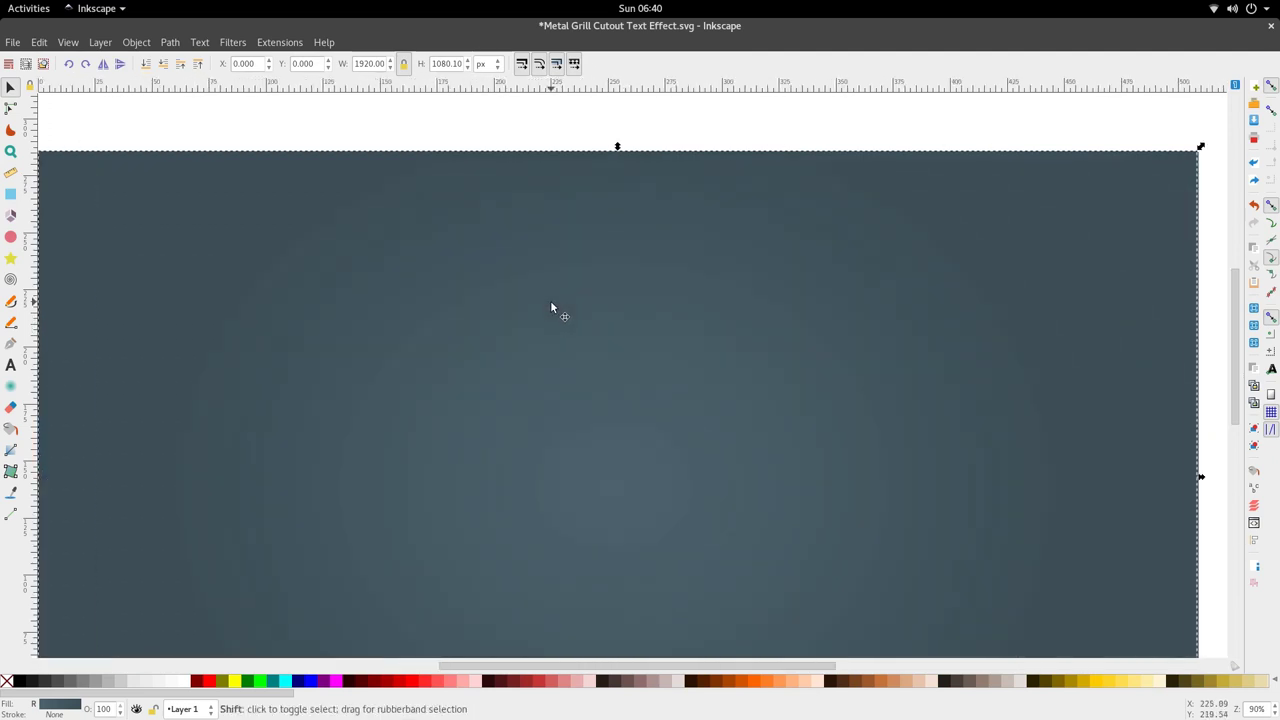
pyautogui.hscroll(-9, 551, 306)
pyautogui.keyDown('ctrl'); pyautogui.scroll(6, 411, 262); pyautogui.keyUp('ctrl')
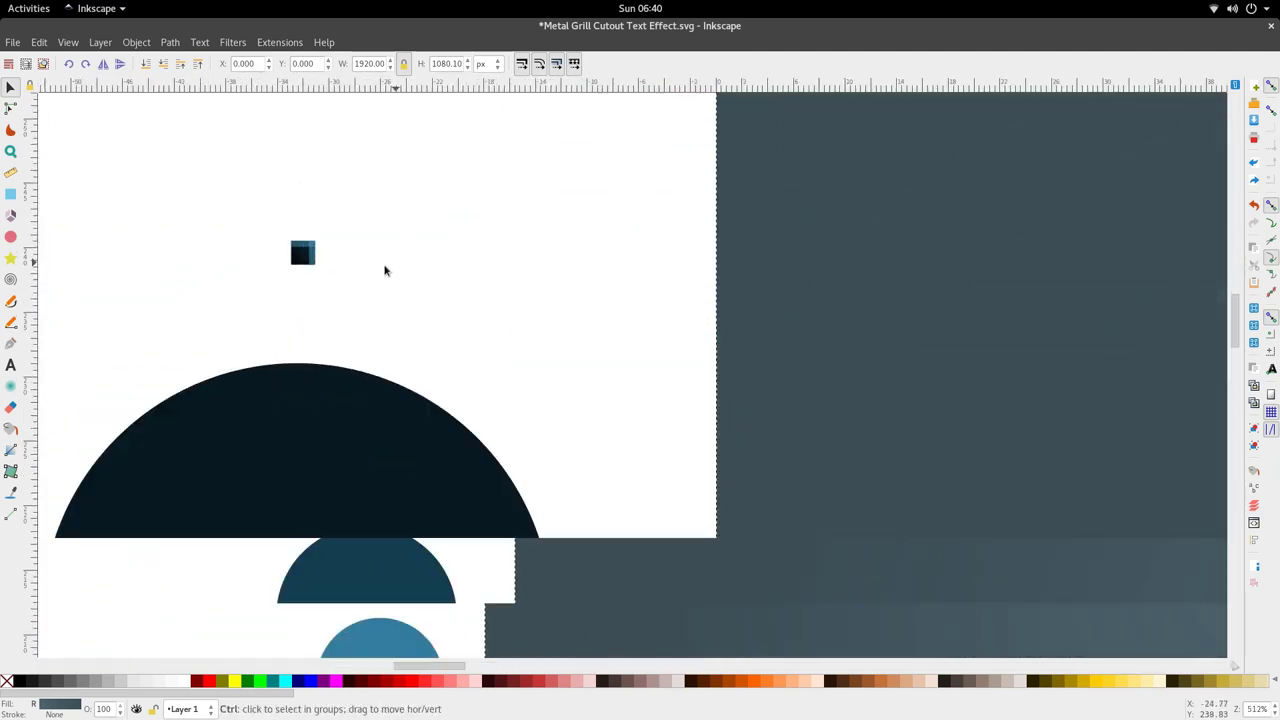
pyautogui.moveTo(208, 283); pyautogui.dragTo(313, 218)
pyautogui.keyDown('ctrl'); pyautogui.scroll(4, 357, 286); pyautogui.keyUp('ctrl')
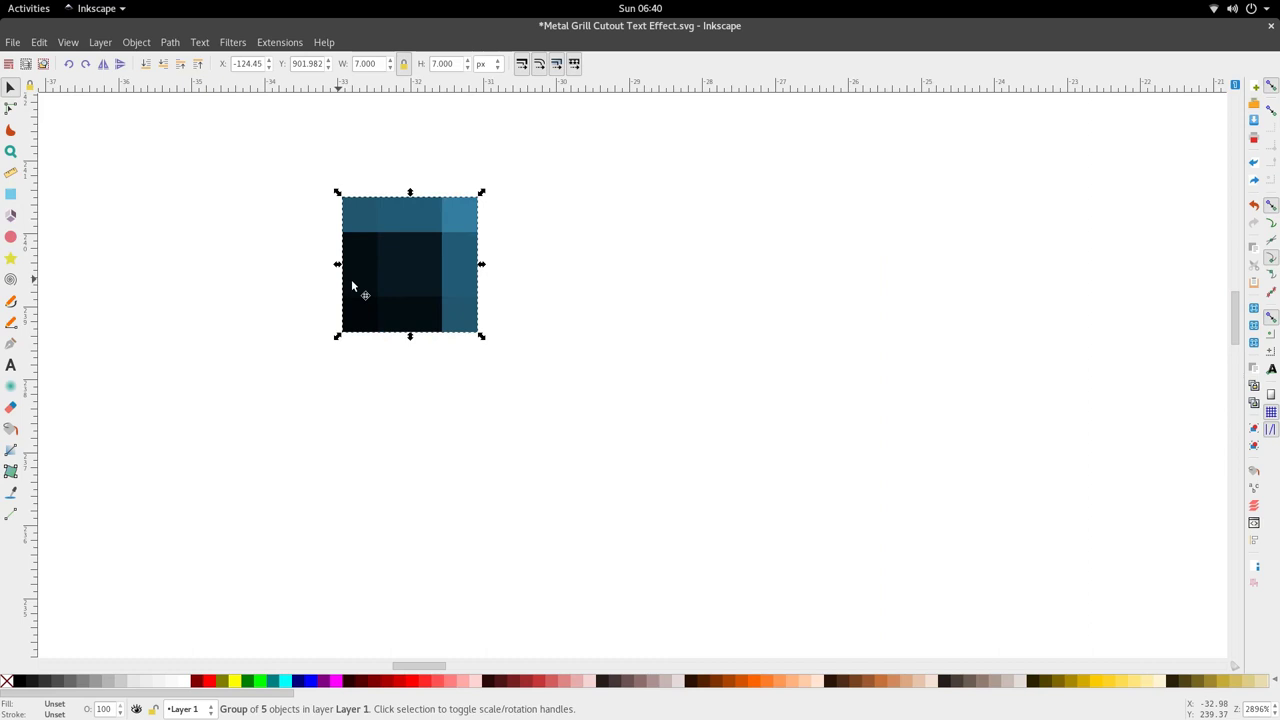
pyautogui.keyDown('ctrl'); pyautogui.scroll(4, 452, 261); pyautogui.keyUp('ctrl')
pyautogui.keyDown('ctrl'); pyautogui.scroll(-17, 452, 261); pyautogui.keyUp('ctrl')
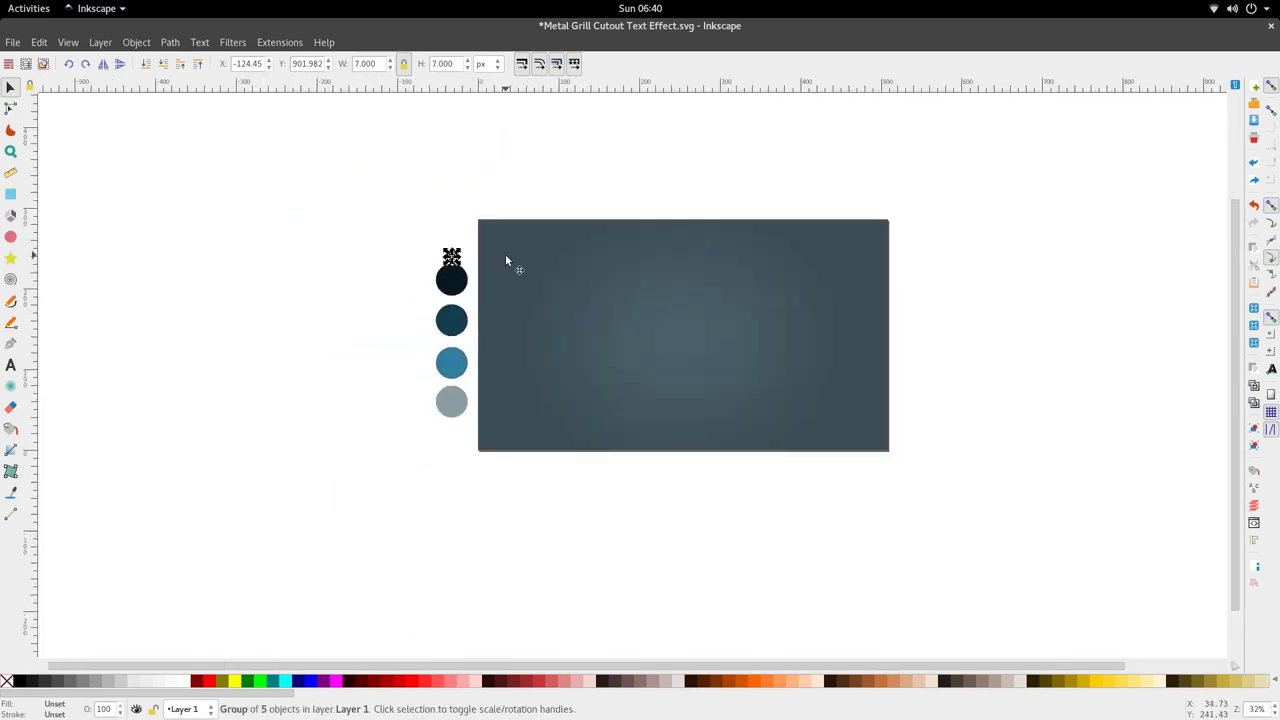
pyautogui.click(586, 194)
pyautogui.hscroll(3, 589, 209)
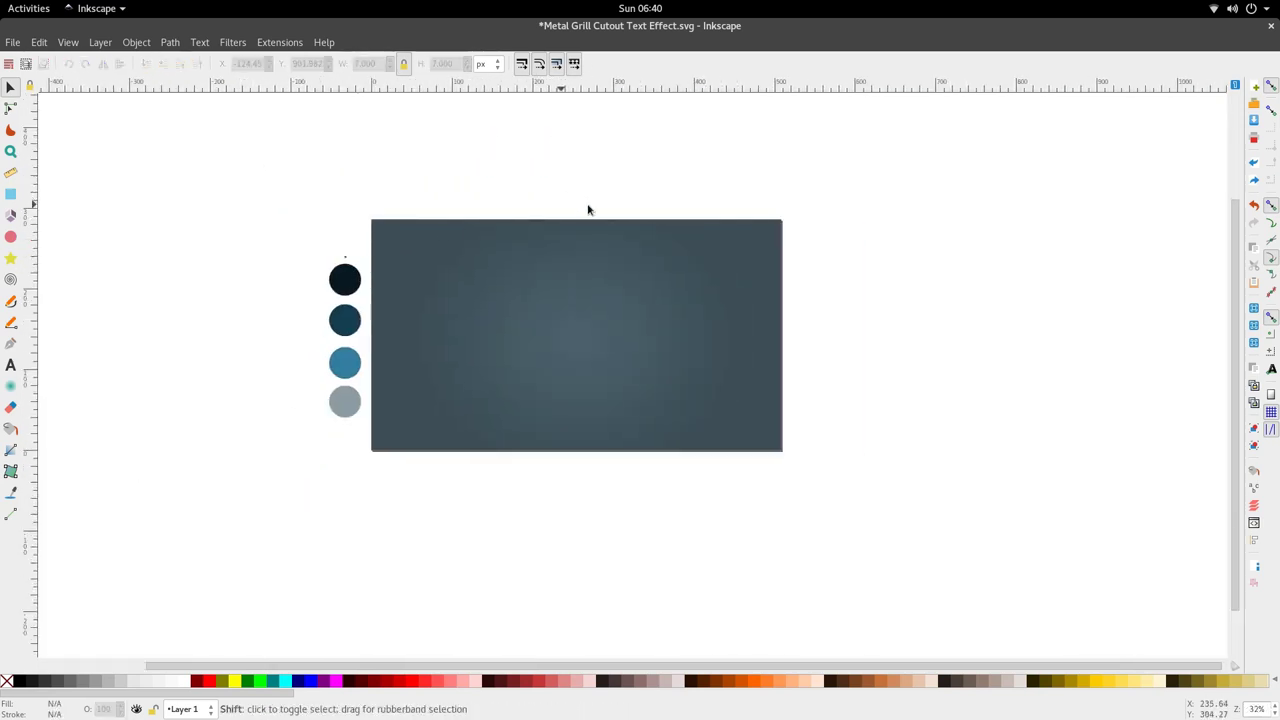
pyautogui.keyDown('ctrl'); pyautogui.scroll(1, 558, 338); pyautogui.keyUp('ctrl')
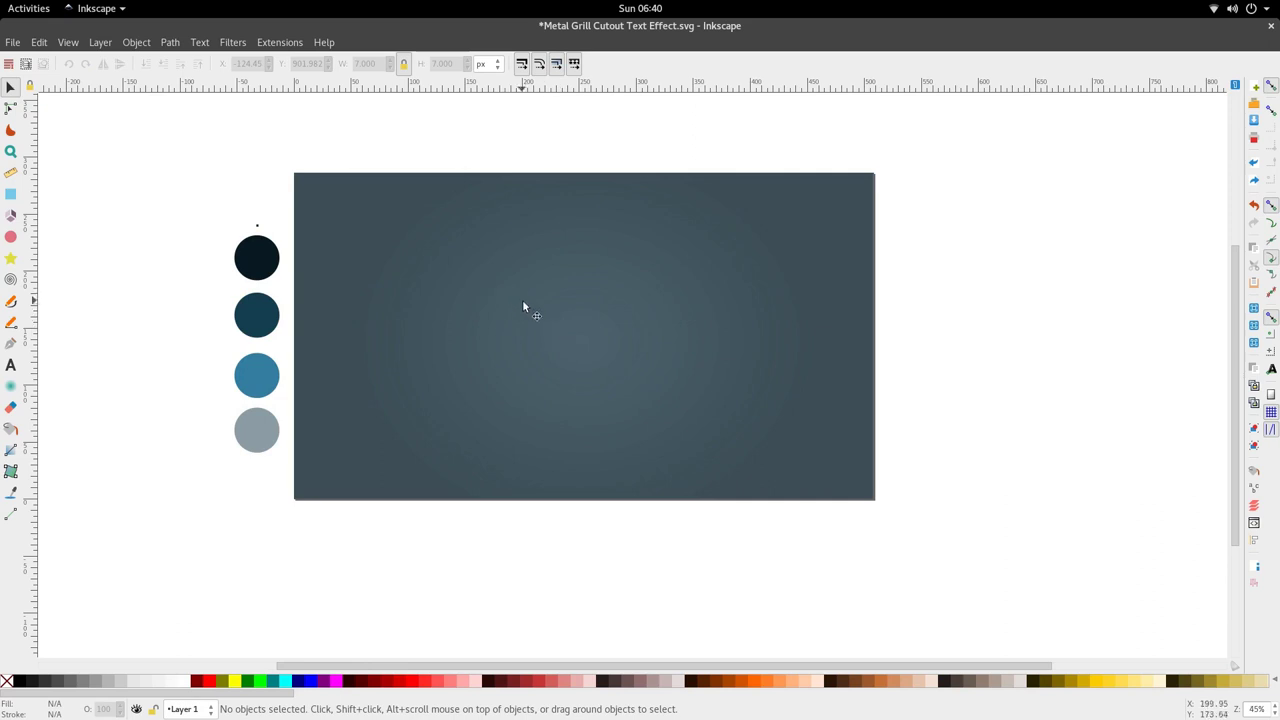
# Move the tiny square tile group from above the swatches onto the background, at about X 396, Y 775 px
pyautogui.click(258, 228)
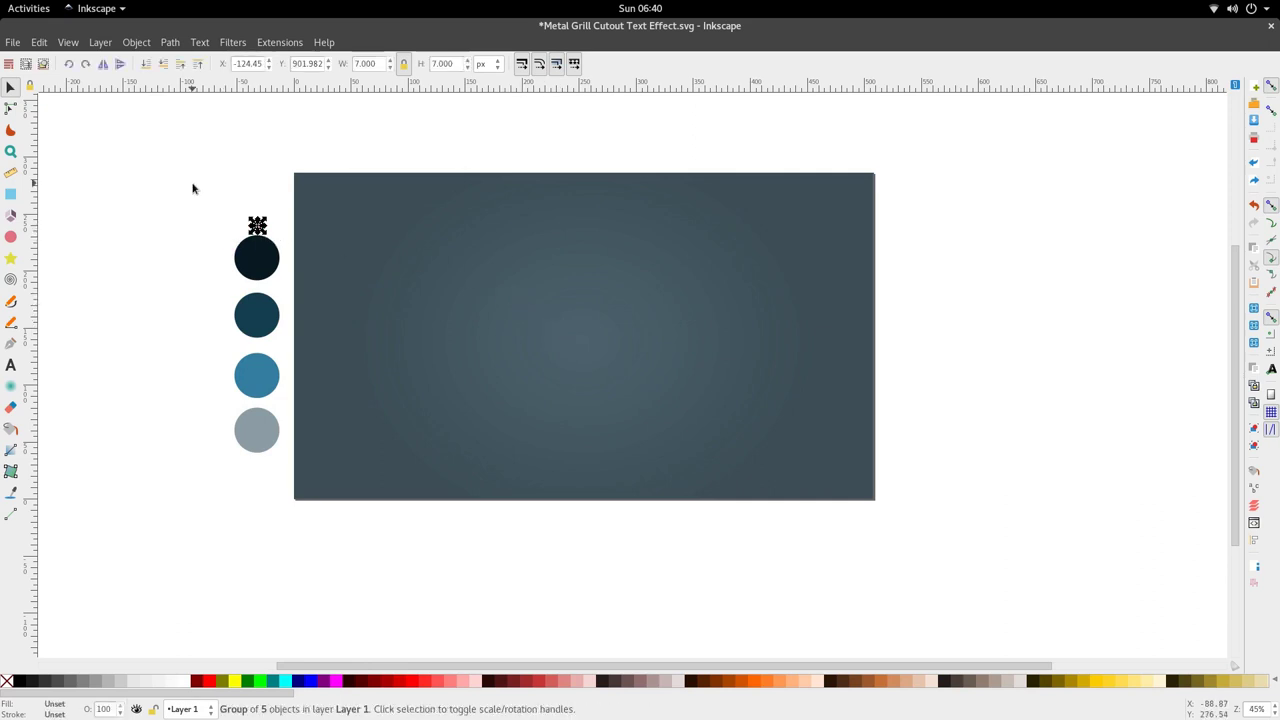
pyautogui.keyDown('ctrl'); pyautogui.scroll(3, 267, 228); pyautogui.keyUp('ctrl')
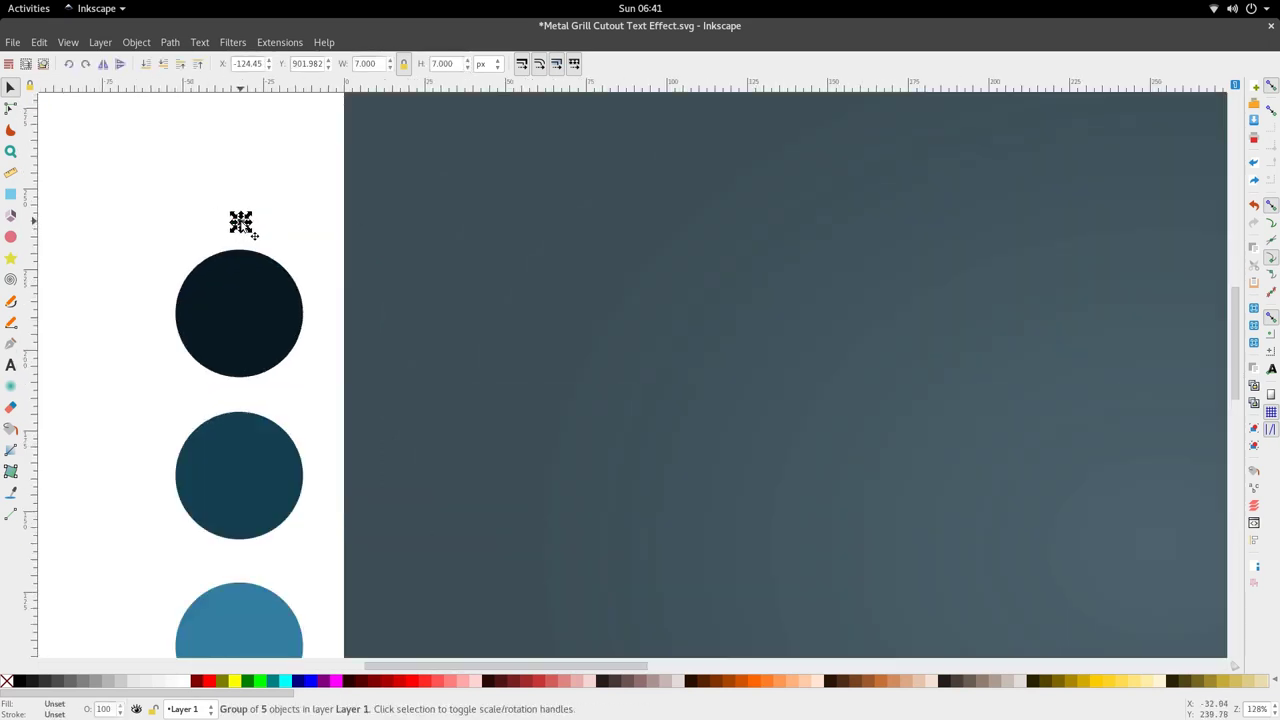
pyautogui.moveTo(248, 226); pyautogui.dragTo(608, 332)
pyautogui.keyDown('ctrl'); pyautogui.scroll(9, 609, 332); pyautogui.keyUp('ctrl')
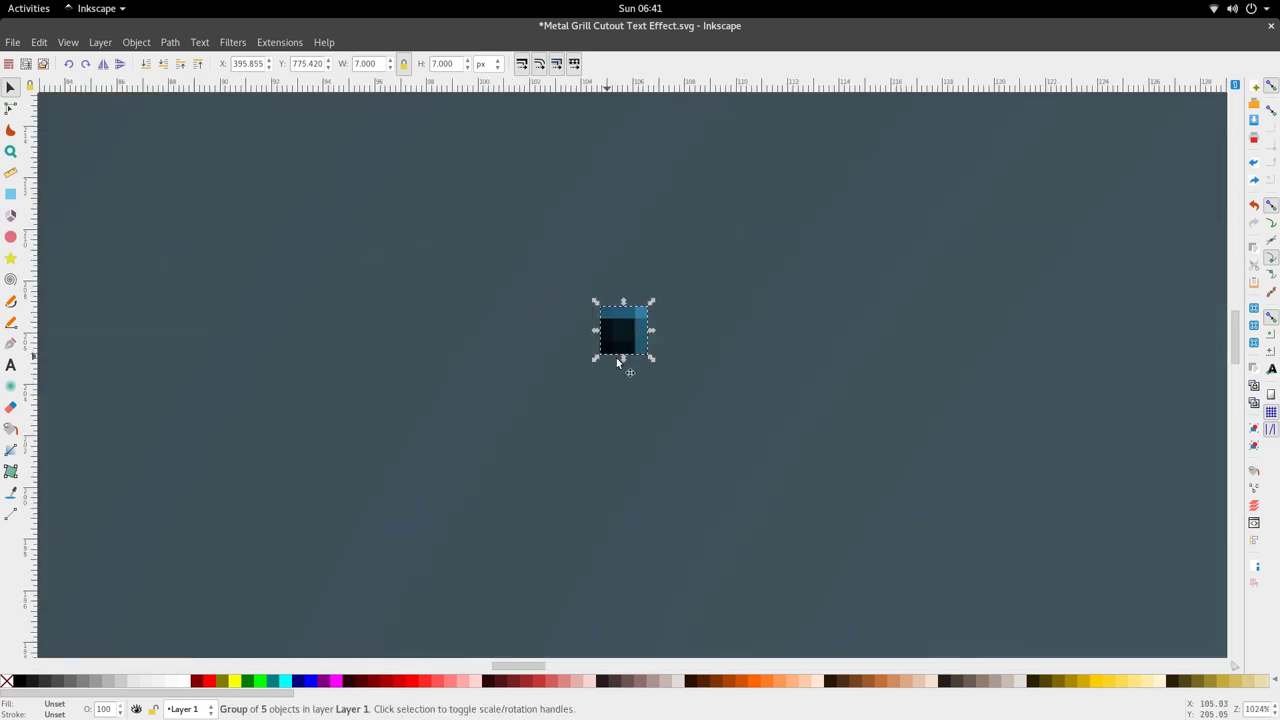
pyautogui.scroll(1, 620, 305)
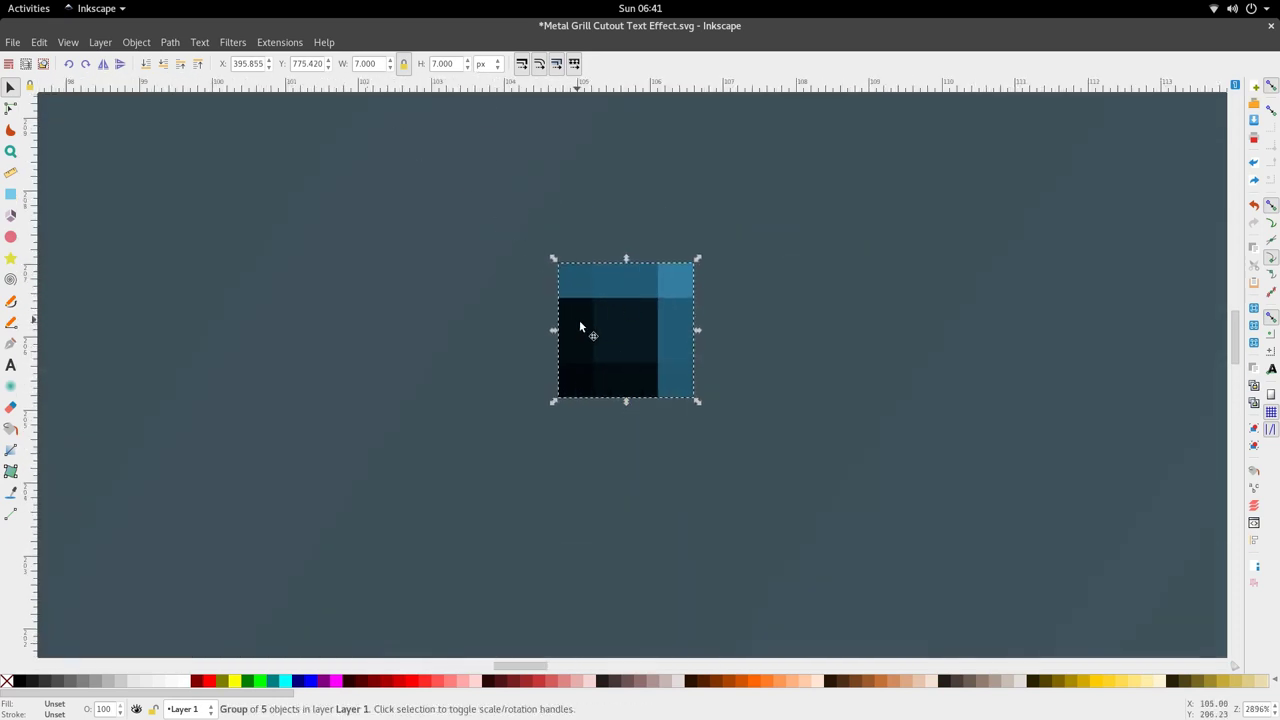
pyautogui.keyDown('ctrl'); pyautogui.scroll(3, 637, 296); pyautogui.keyUp('ctrl')
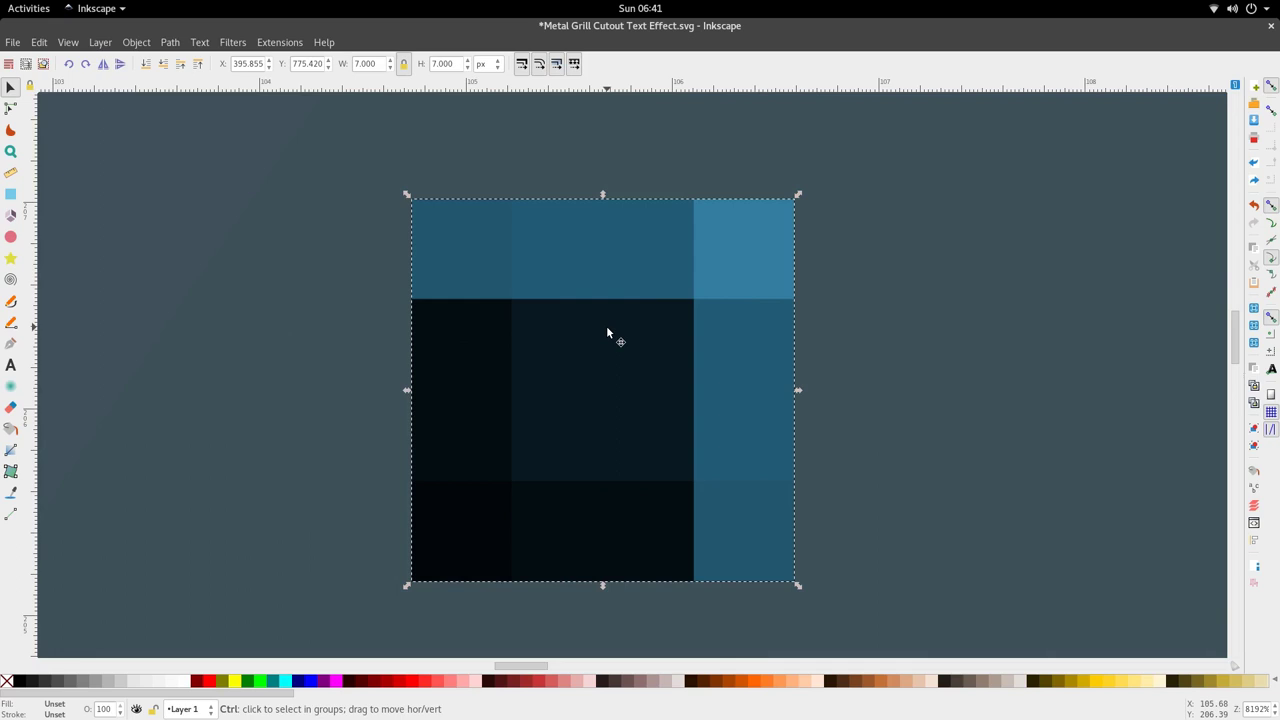
# Duplicate the tile group, place the copy level with it at about X 406 px, and ungroup the copy
pyautogui.keyDown('ctrl'); pyautogui.scroll(-3, 606, 325); pyautogui.keyUp('ctrl')
pyautogui.hotkey('ctrl', 'd')
pyautogui.moveTo(603, 346); pyautogui.dragTo(806, 370)
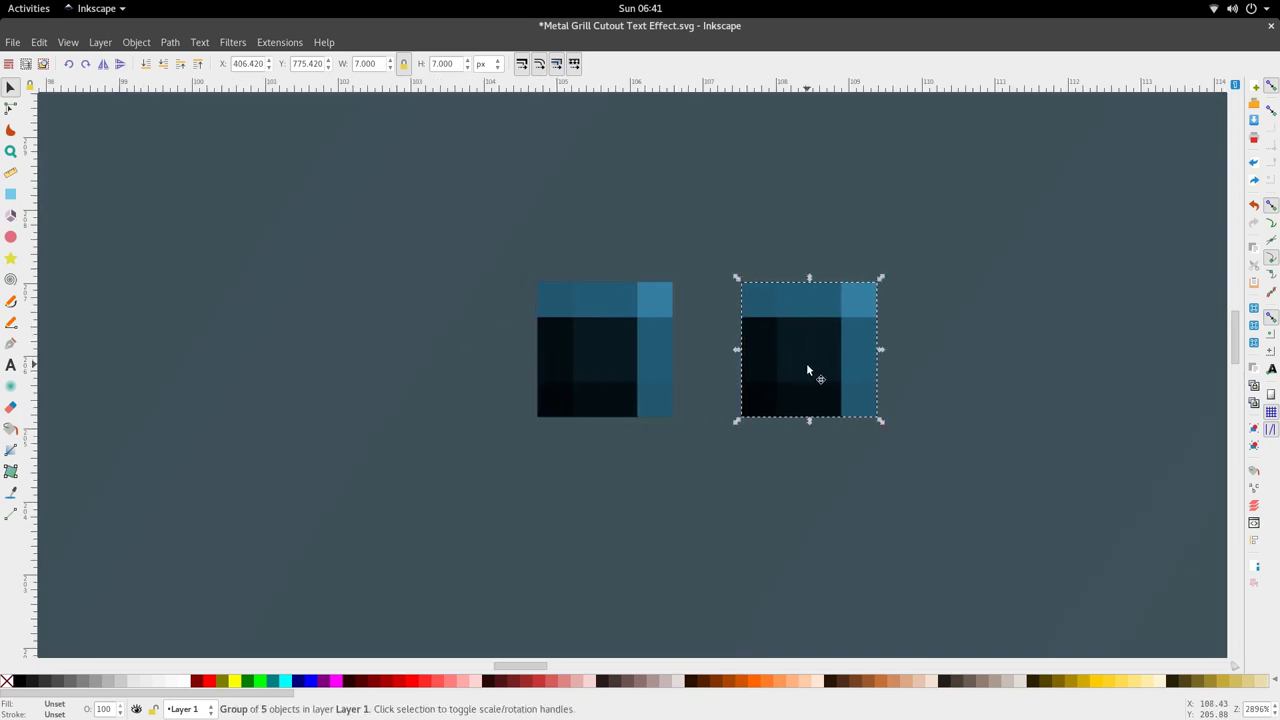
pyautogui.hotkey('ctrl', 'shift', 'g')
# Delete the four overlay strips from the ungrouped tile copy, keeping only its dark base square
pyautogui.click(814, 483)
pyautogui.keyDown('ctrl'); pyautogui.scroll(1, 803, 374); pyautogui.keyUp('ctrl')
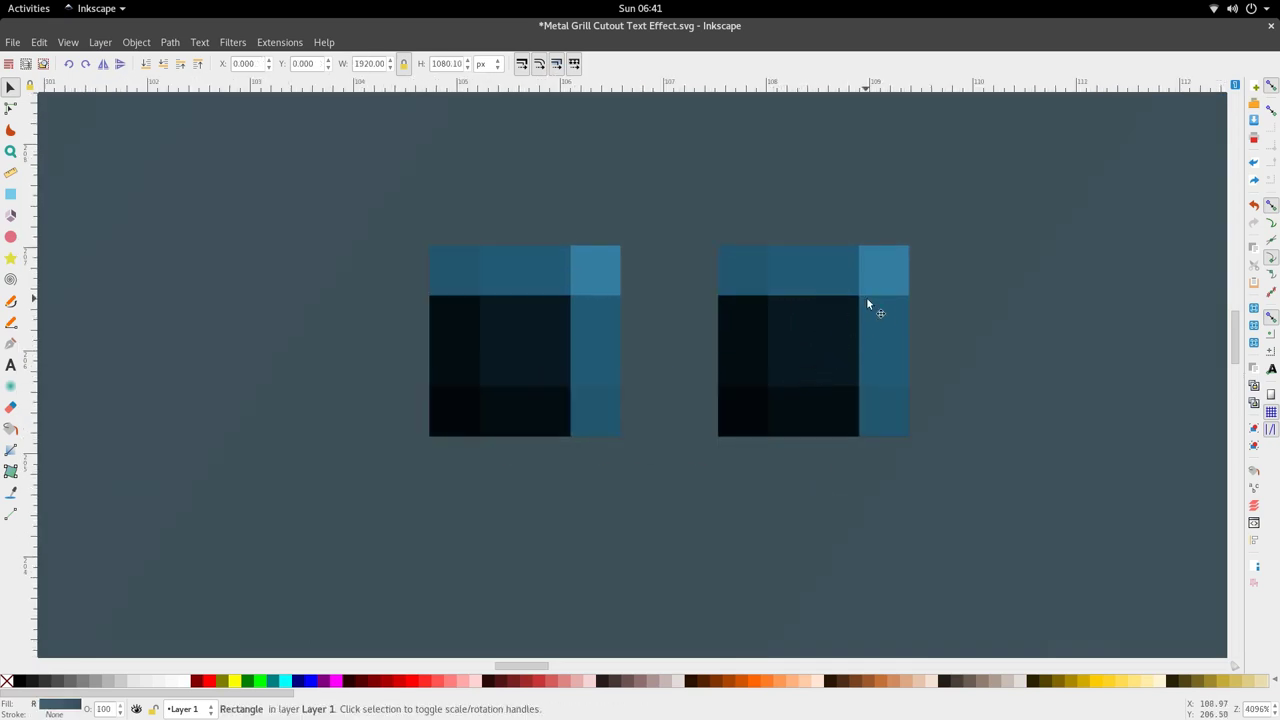
pyautogui.click(865, 274)
pyautogui.keyDown('shift'); pyautogui.click(847, 343); pyautogui.keyUp('shift')
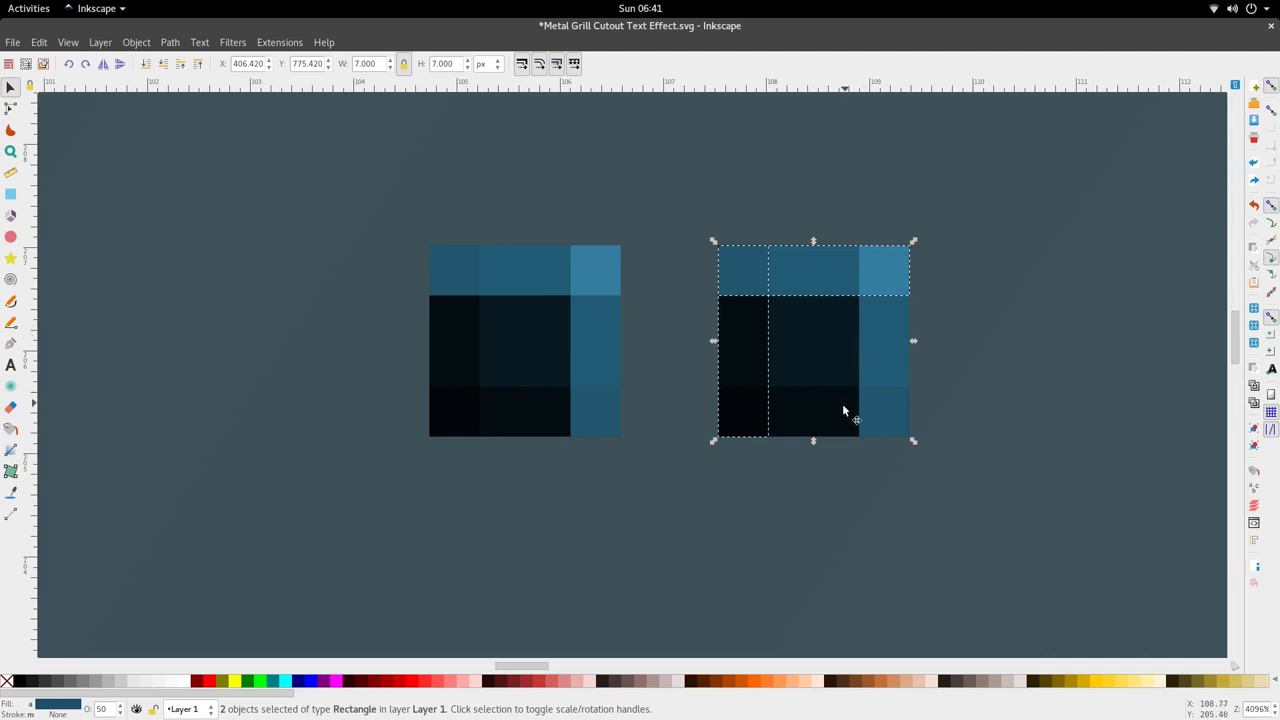
pyautogui.keyDown('shift'); pyautogui.click(877, 376); pyautogui.keyUp('shift')
pyautogui.keyDown('shift'); pyautogui.click(820, 432); pyautogui.keyUp('shift')
pyautogui.press('Delete')
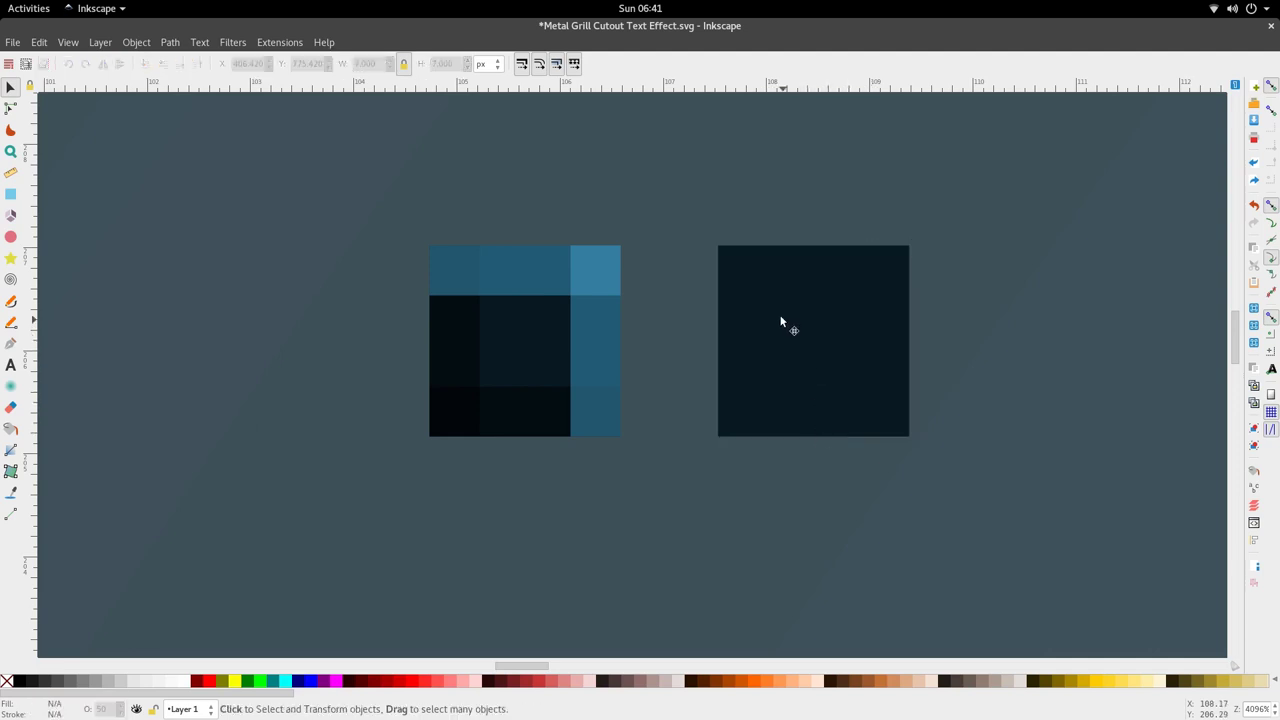
# Duplicate the dark base square and squeeze the copy into a strip about 1.75 px high along its upper edge
pyautogui.click(779, 321)
pyautogui.hscroll(5, 630, 330)
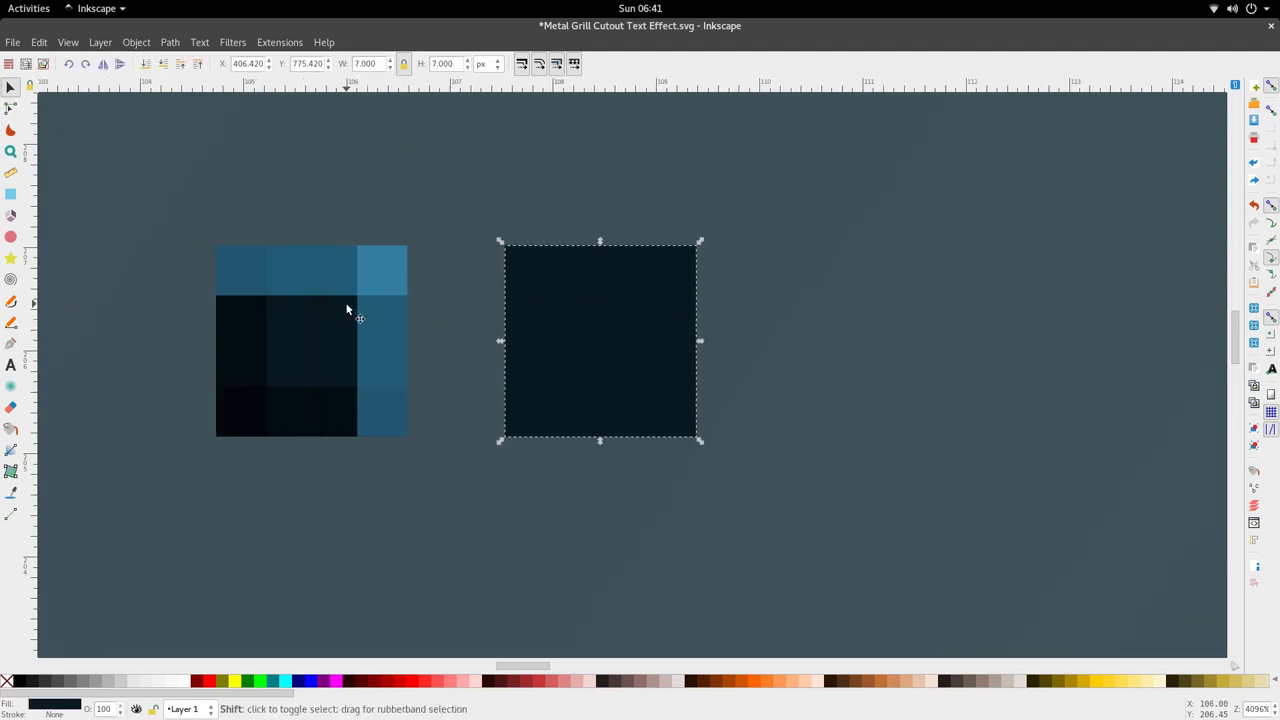
pyautogui.click(572, 320)
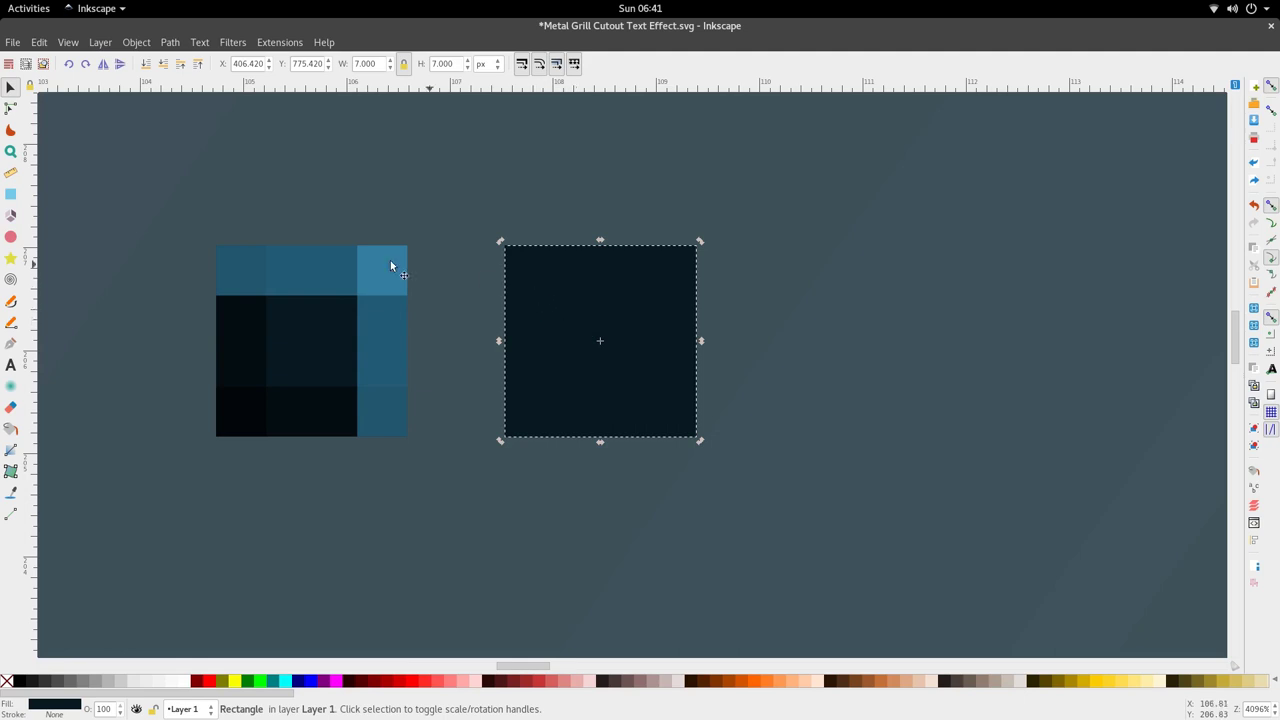
pyautogui.press('r')
pyautogui.scroll(2, 500, 257)
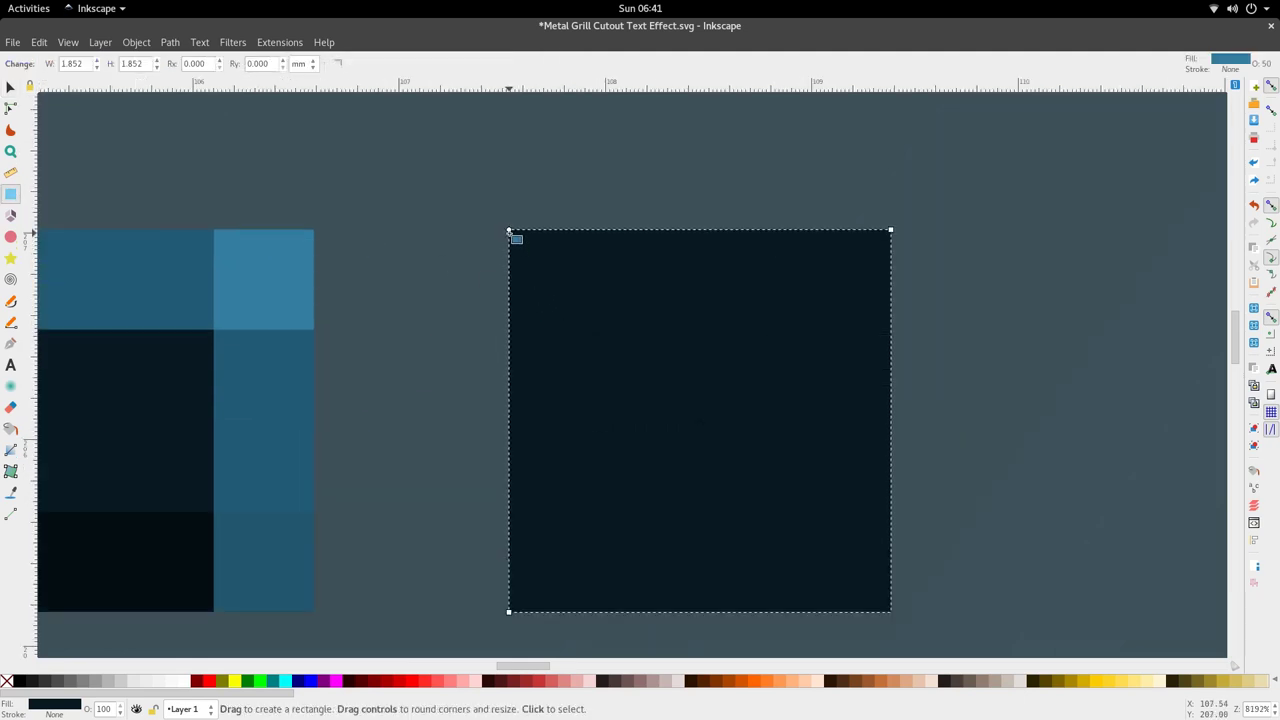
pyautogui.press('s')
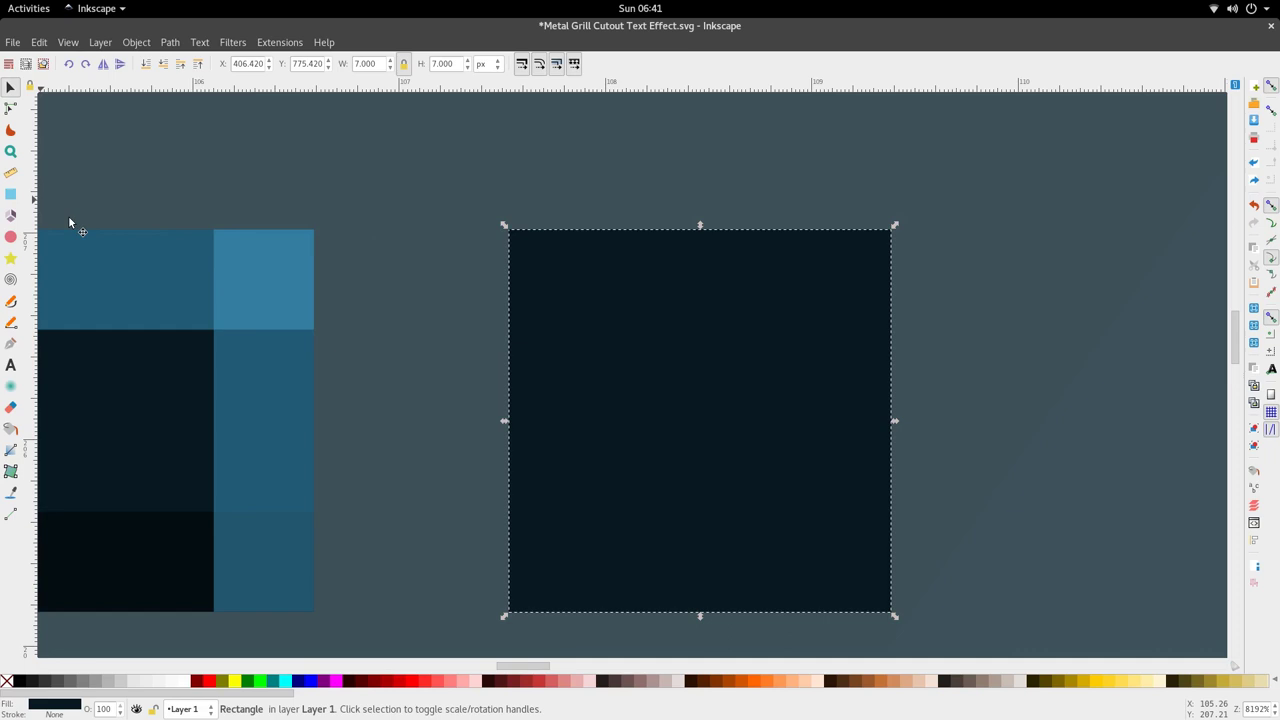
pyautogui.scroll(-2, 555, 328)
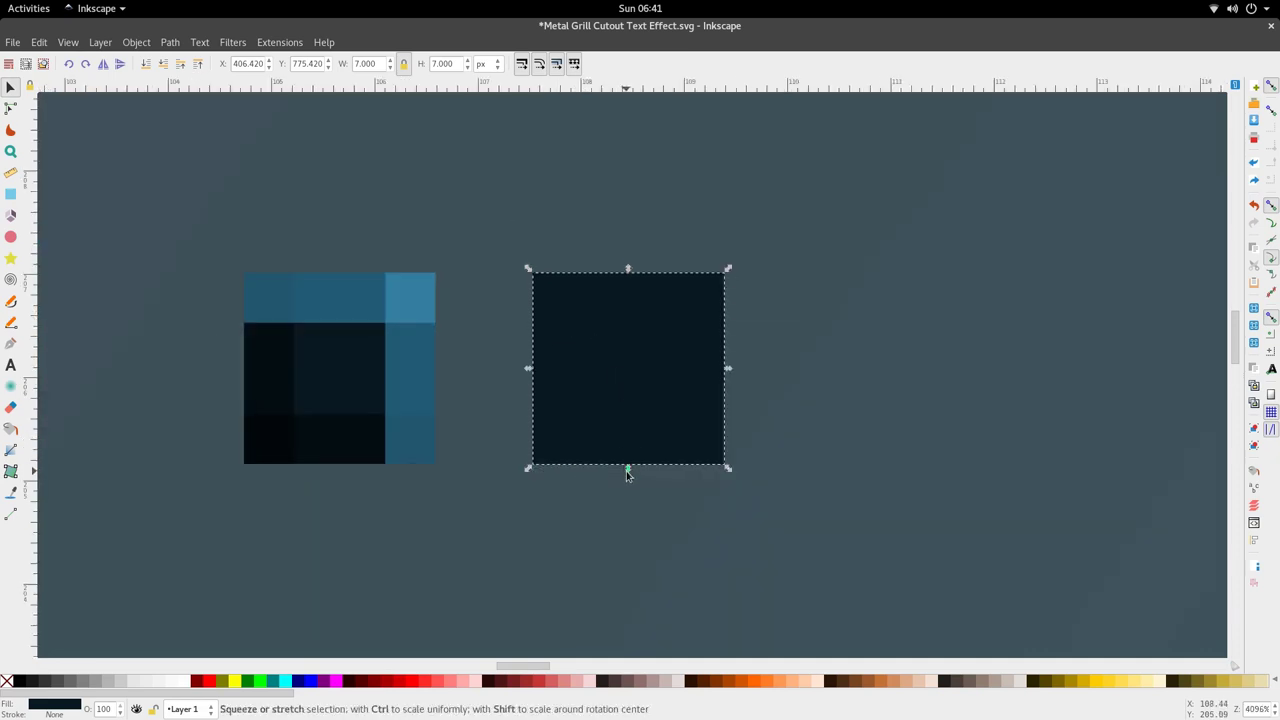
pyautogui.moveTo(628, 470); pyautogui.dragTo(624, 330)
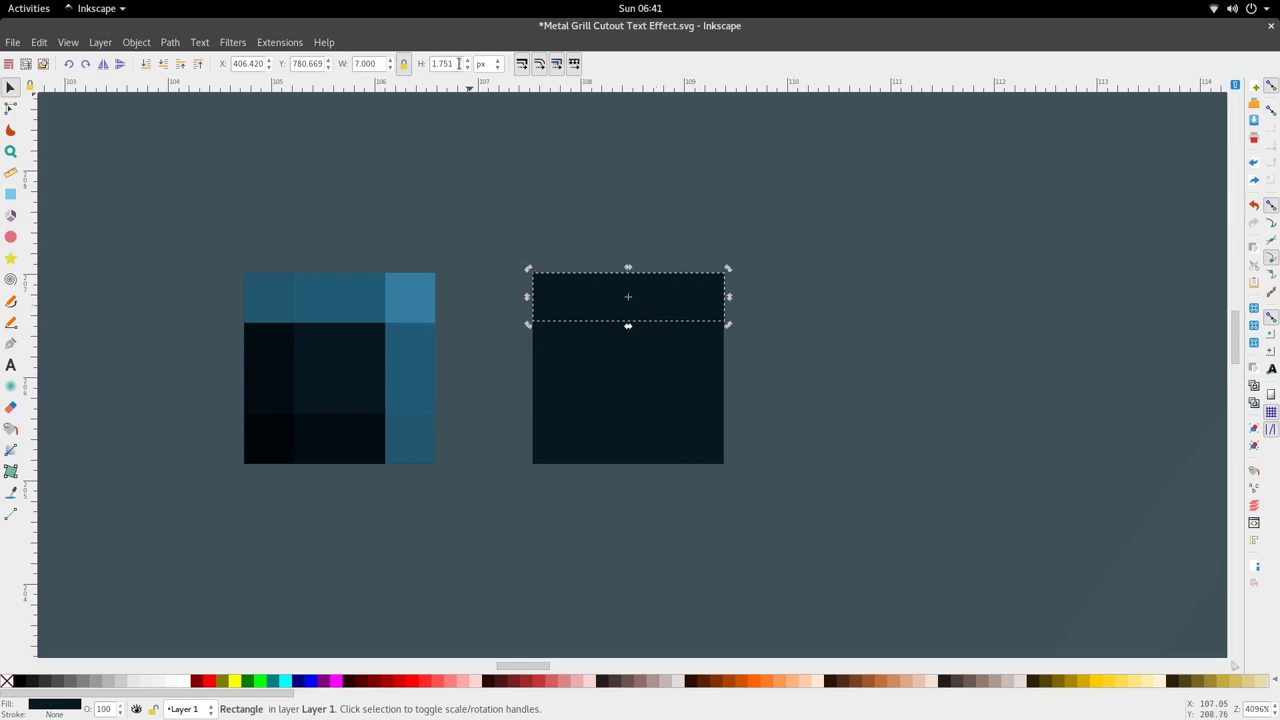
# Fill the strip with the light blue #337ea1 sampled from the original tile's upper right corner
pyautogui.scroll(1, 587, 322)
pyautogui.press('d')
pyautogui.click(348, 296)
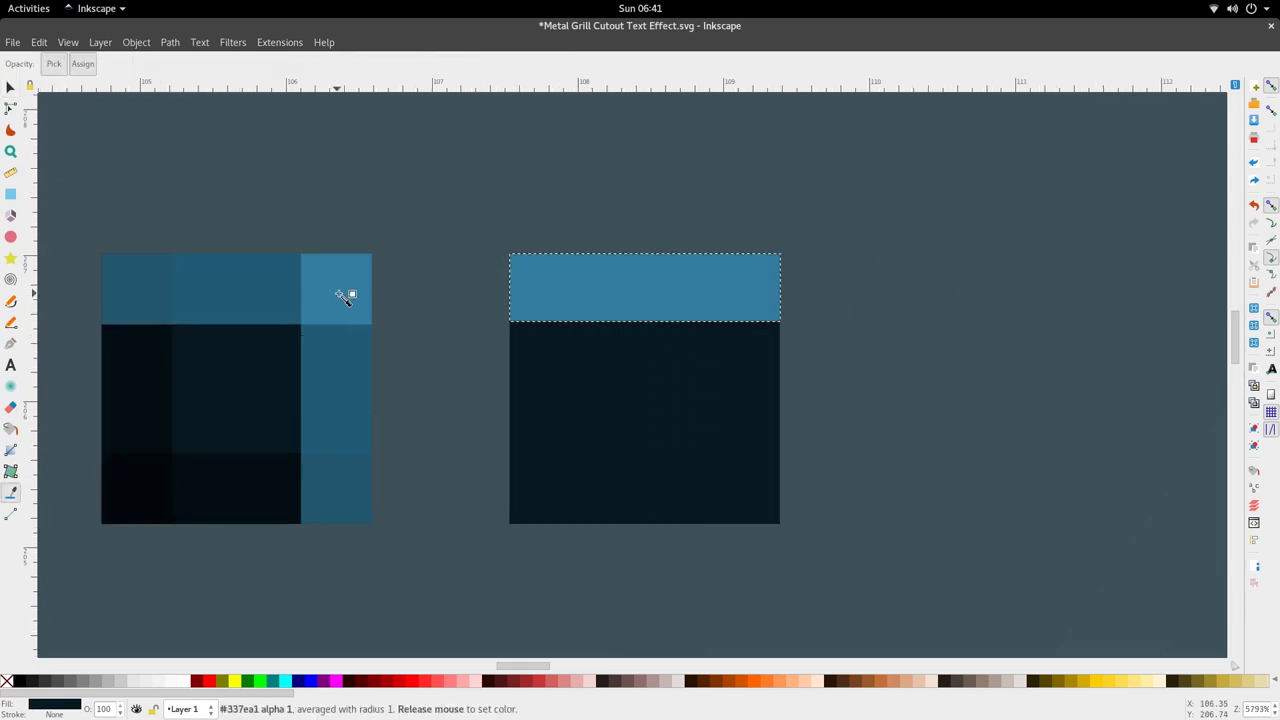
# Duplicate the light blue strip, rotate the copy 90 degrees and align it along the dark square's right edge
pyautogui.hotkey('ctrl', 'd')
pyautogui.moveTo(719, 305); pyautogui.dragTo(718, 453)
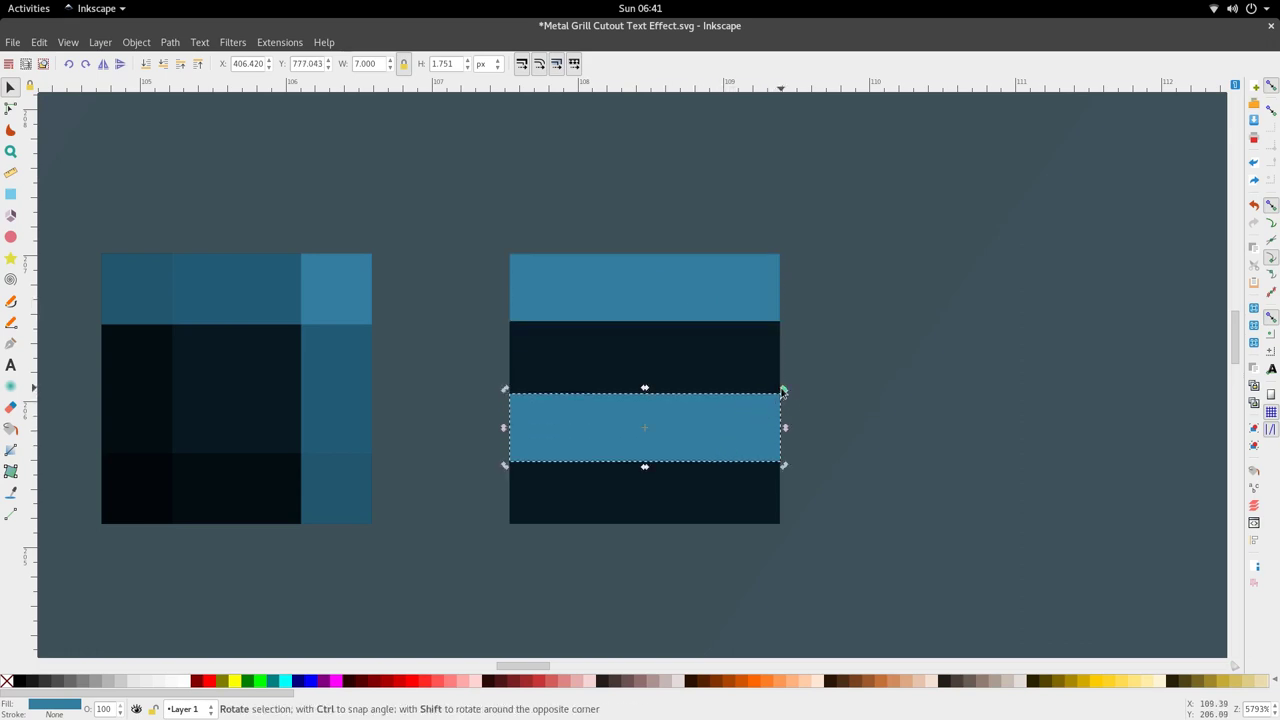
pyautogui.moveTo(783, 391); pyautogui.dragTo(672, 553)
pyautogui.moveTo(633, 483); pyautogui.dragTo(731, 452)
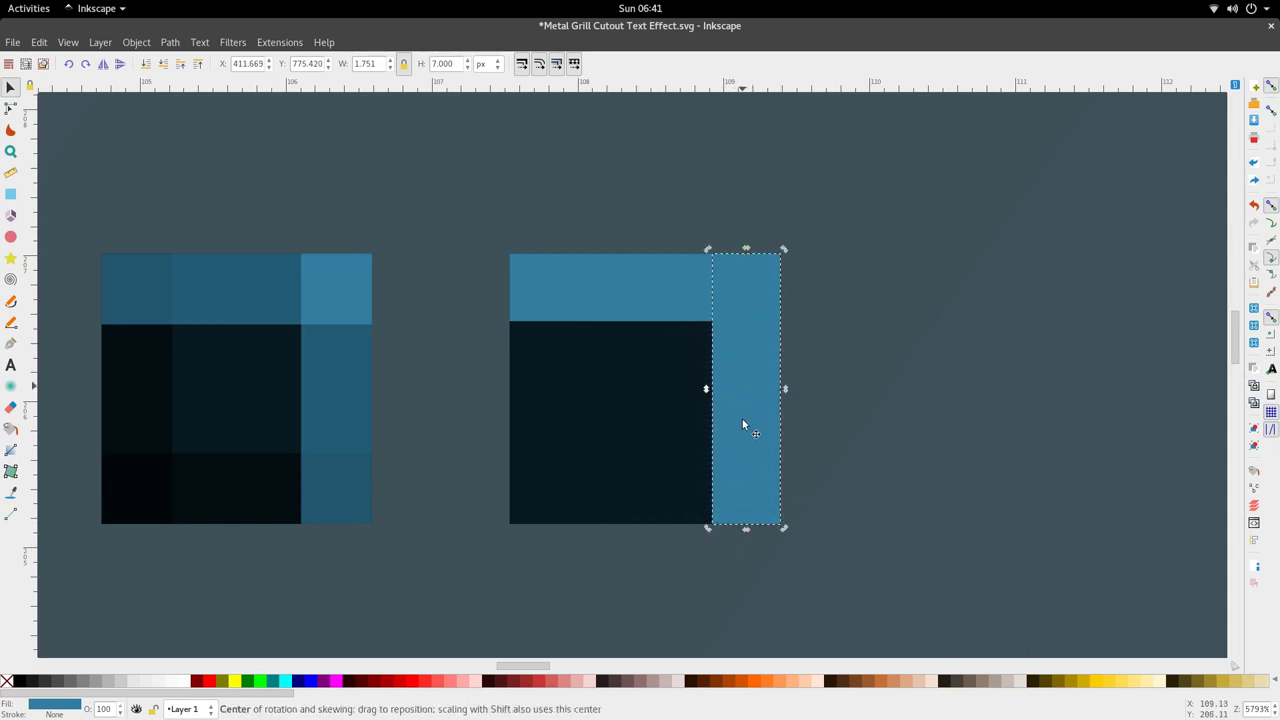
# Duplicate the two light blue strips together and move the copy sideways until it sits between the two tiles
pyautogui.click(674, 303)
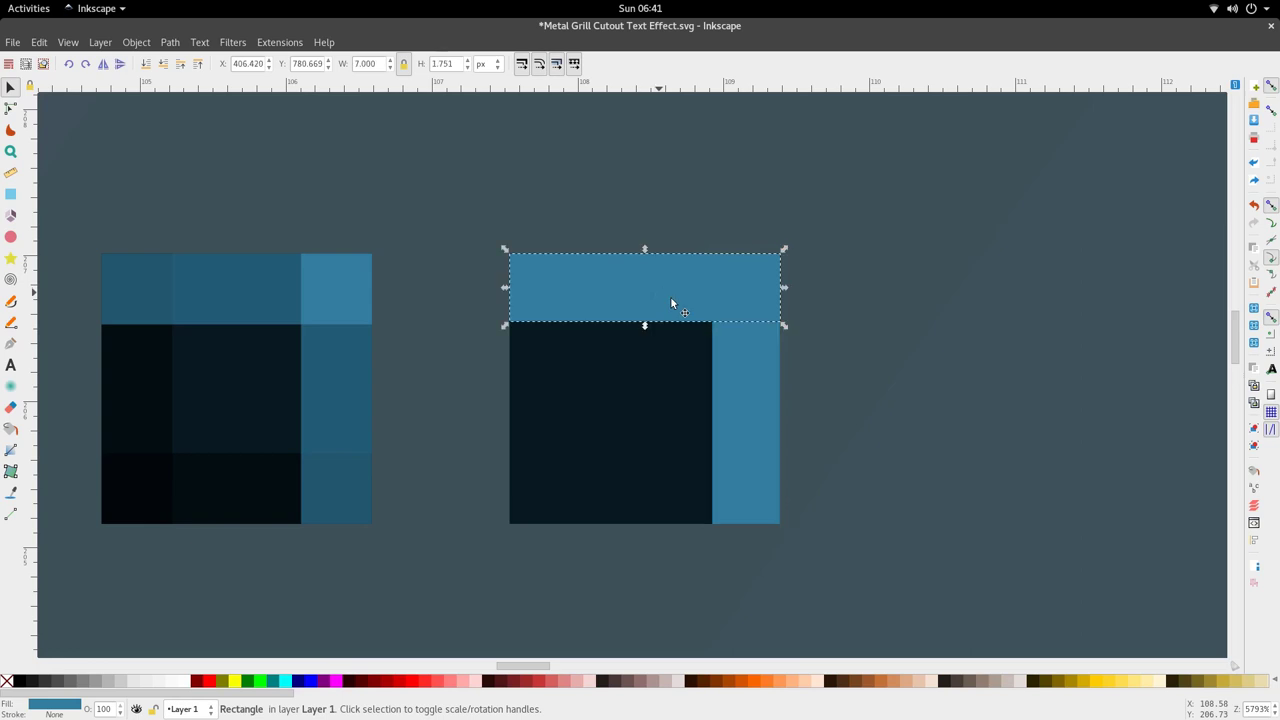
pyautogui.keyDown('shift'); pyautogui.click(751, 409); pyautogui.keyUp('shift')
pyautogui.click(703, 423)
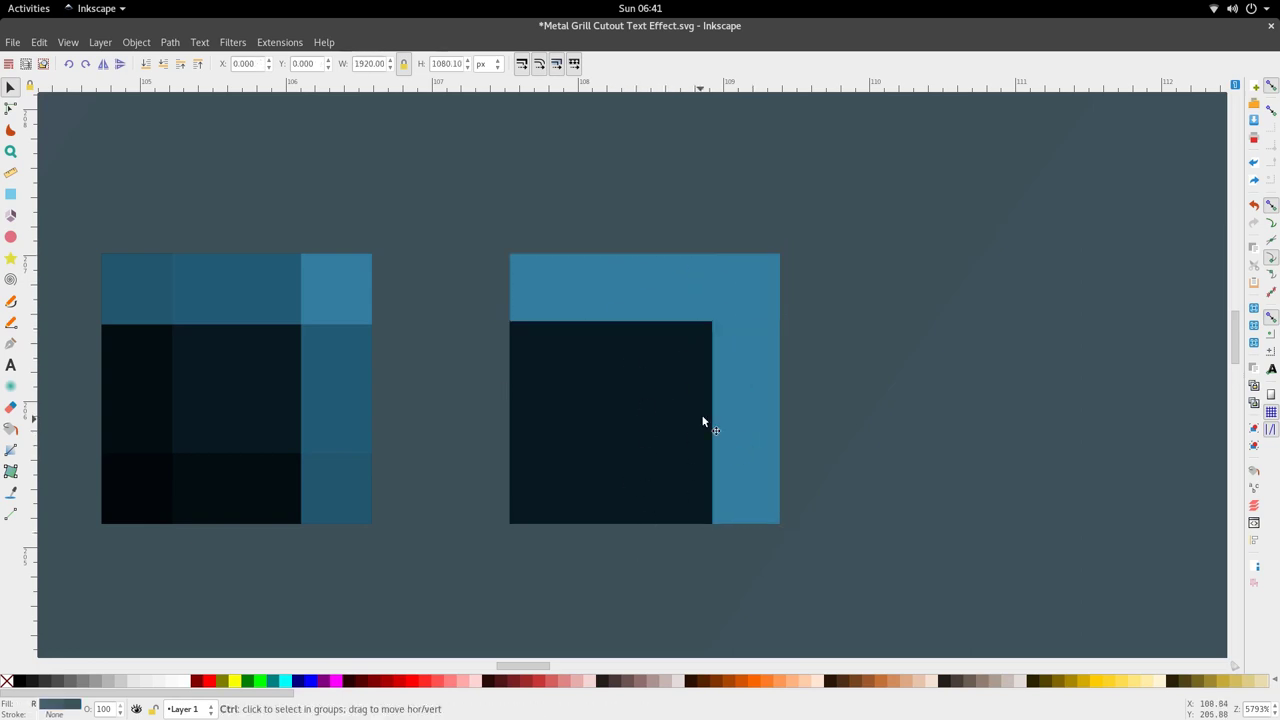
pyautogui.keyDown('ctrl'); pyautogui.scroll(-1, 717, 437); pyautogui.keyUp('ctrl')
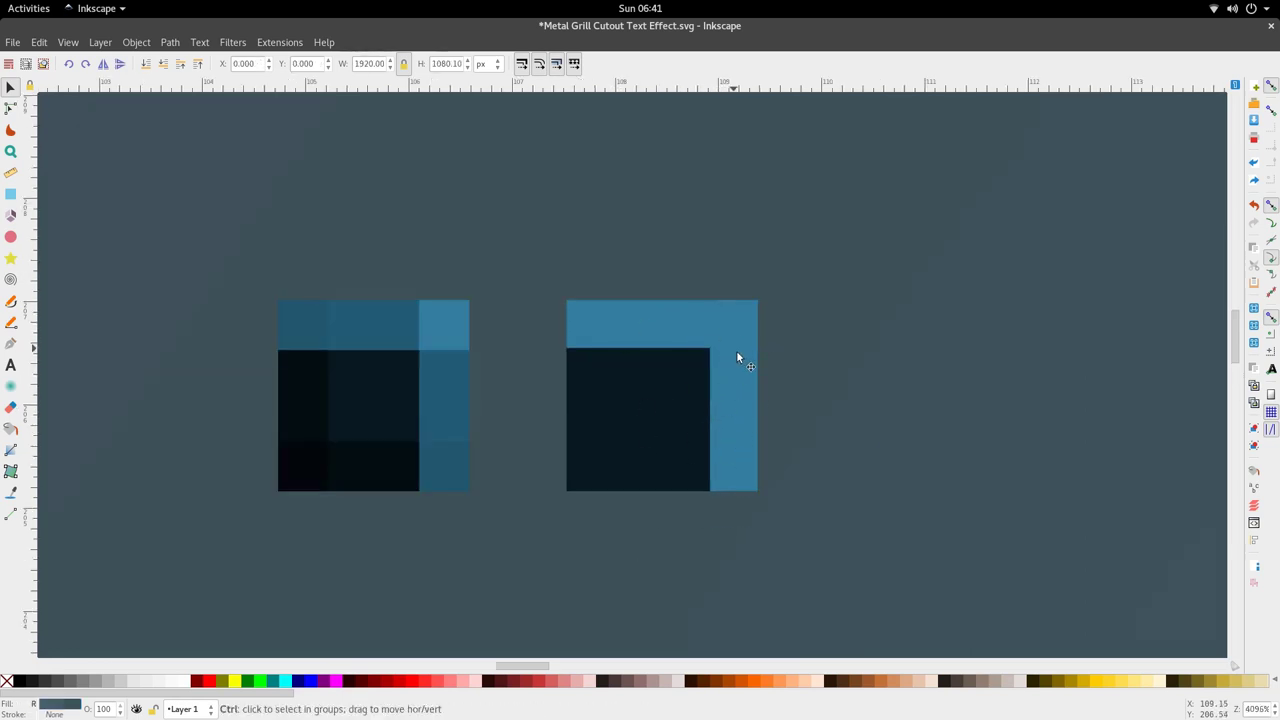
pyautogui.keyDown('ctrl'); pyautogui.scroll(2, 738, 358); pyautogui.keyUp('ctrl')
pyautogui.click(715, 402)
pyautogui.keyDown('shift'); pyautogui.click(569, 290); pyautogui.keyUp('shift')
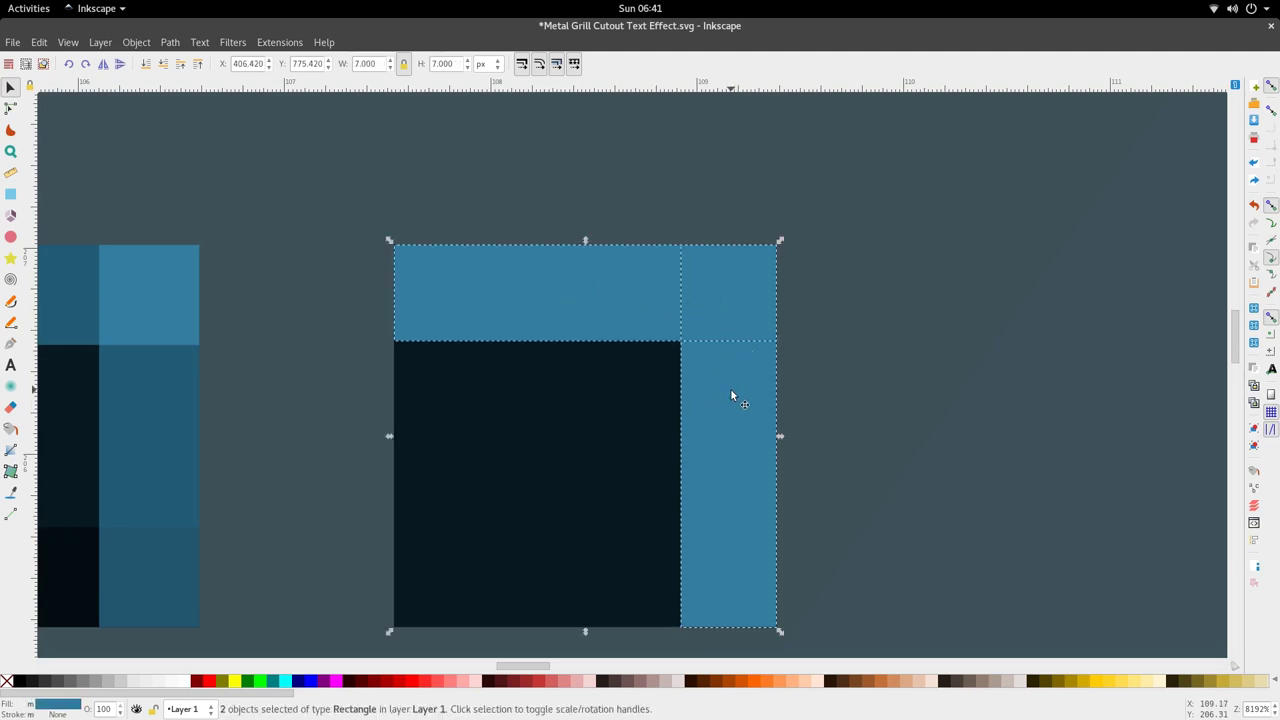
pyautogui.keyDown('ctrl'); pyautogui.scroll(-2, 747, 346); pyautogui.keyUp('ctrl')
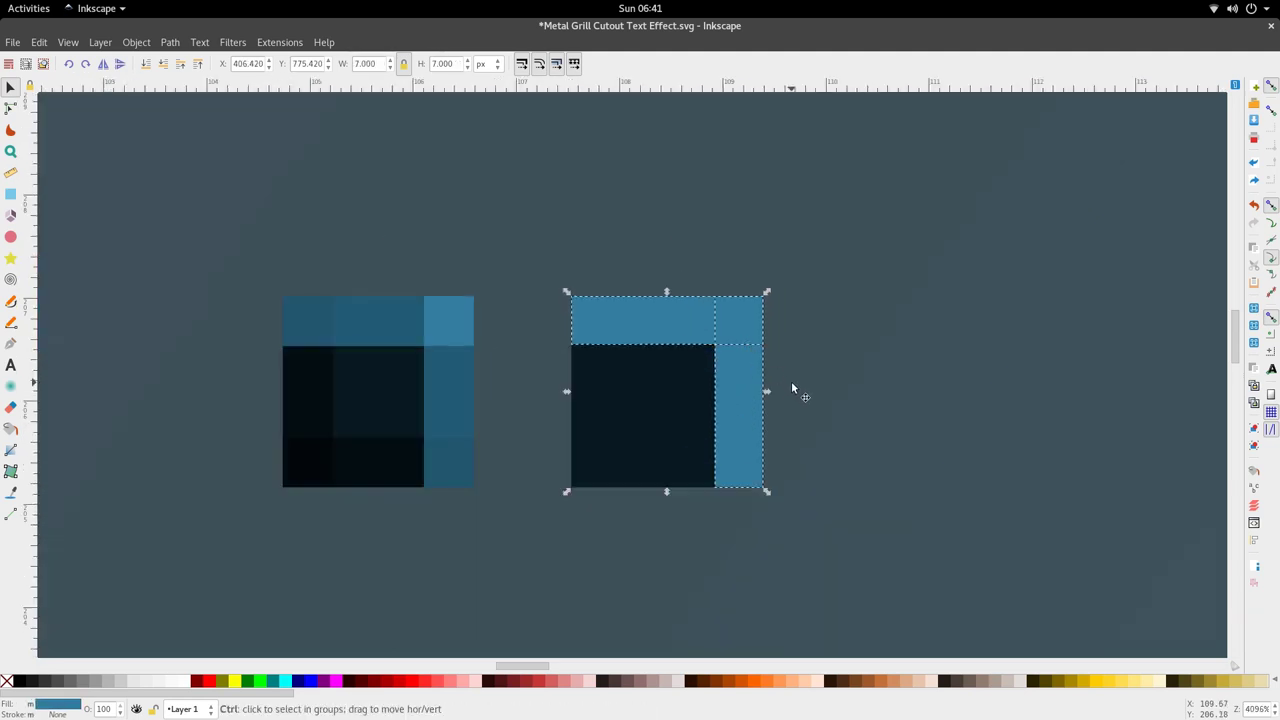
pyautogui.keyDown('ctrl'); pyautogui.scroll(3, 729, 357); pyautogui.keyUp('ctrl')
pyautogui.moveTo(726, 357); pyautogui.dragTo(520, 262)
pyautogui.keyDown('ctrl'); pyautogui.scroll(-3, 520, 262); pyautogui.keyUp('ctrl')
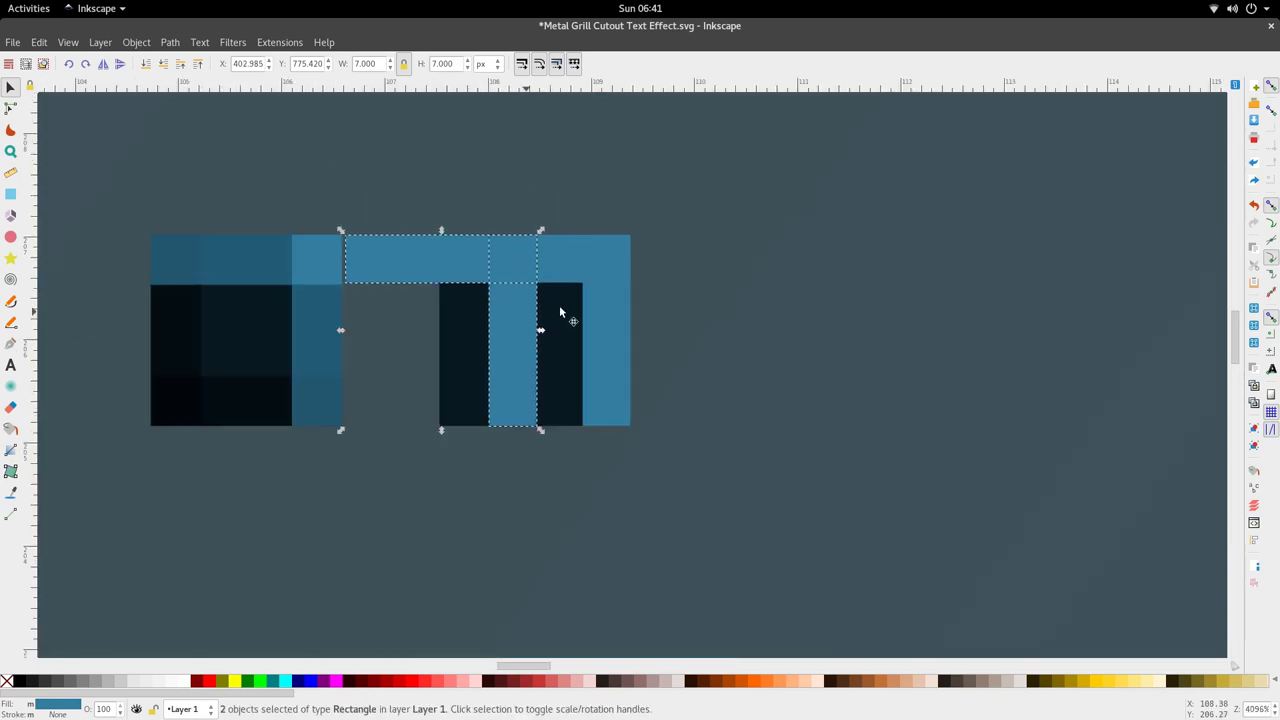
# Flip the copied strips horizontally and vertically, and place them along the dark square's left and bottom edges
pyautogui.click(103, 63)
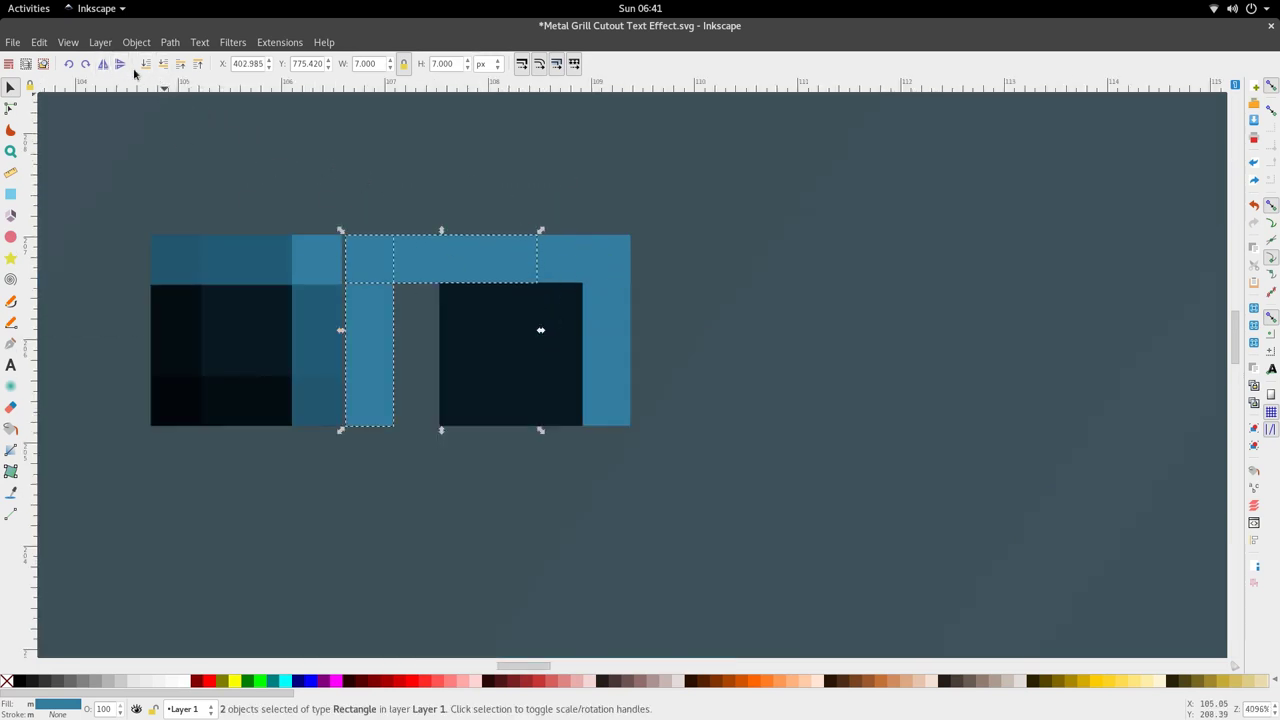
pyautogui.click(119, 63)
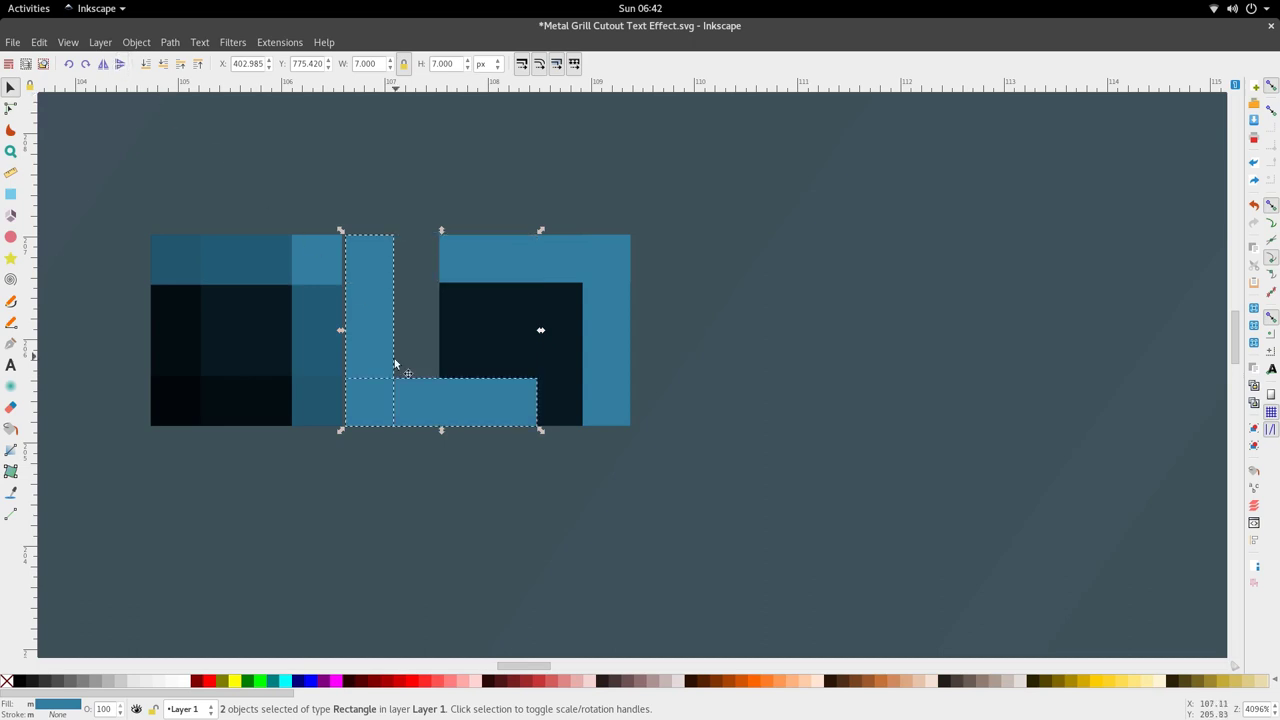
pyautogui.keyDown('ctrl'); pyautogui.scroll(2, 394, 394); pyautogui.keyUp('ctrl')
pyautogui.moveTo(394, 394); pyautogui.dragTo(609, 424)
pyautogui.scroll(-2, 610, 420)
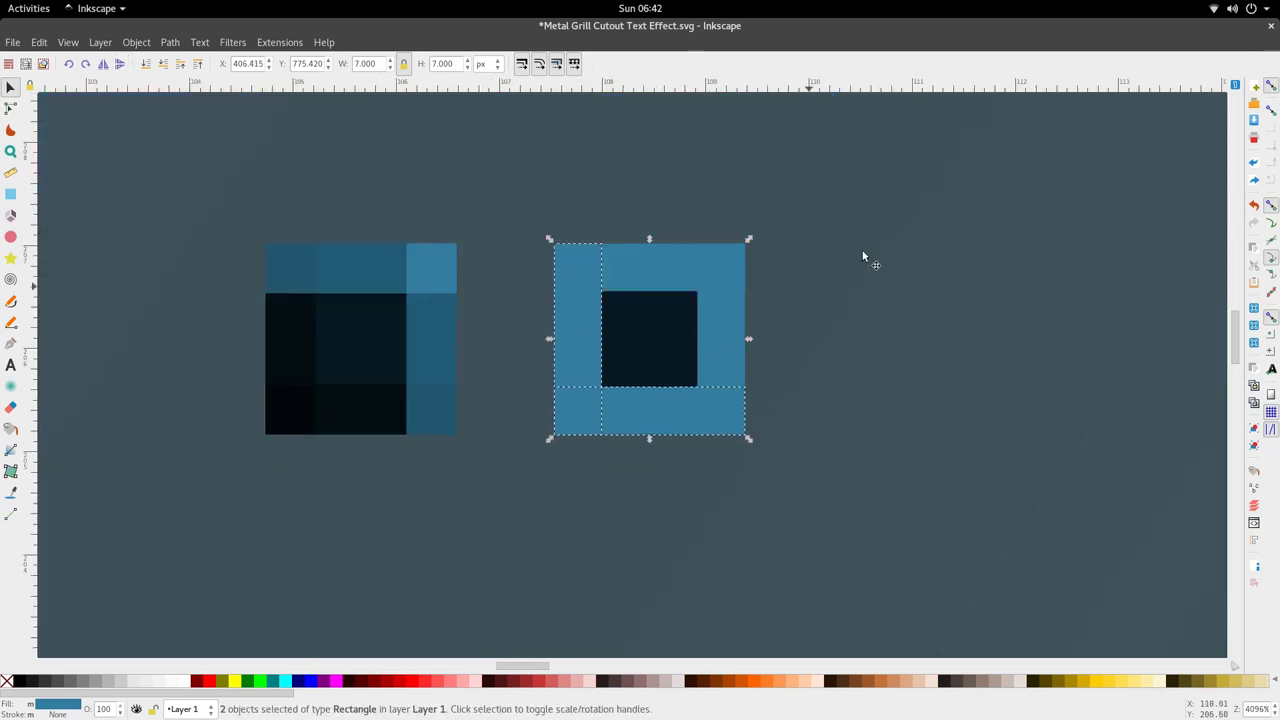
# Enable snapping to bounding box edges and bounding box corners
pyautogui.click(1270, 86)
pyautogui.click(1271, 112)
pyautogui.click(1270, 128)
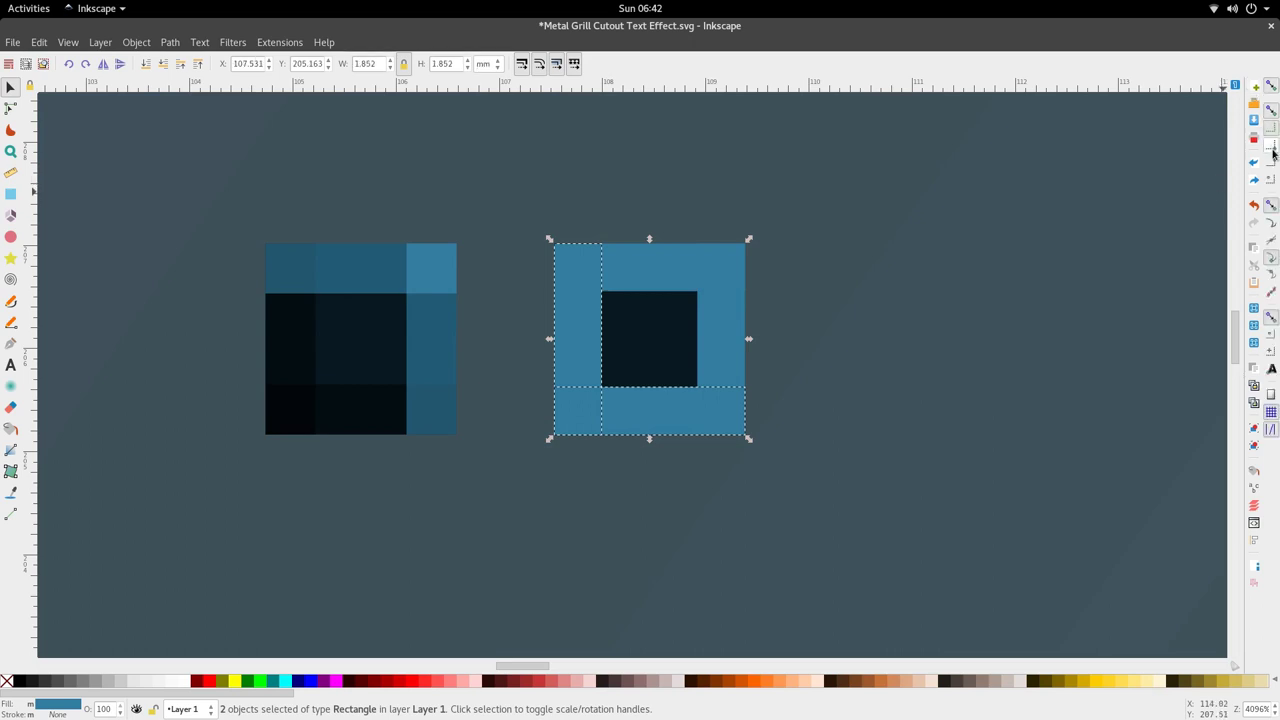
pyautogui.click(1270, 145)
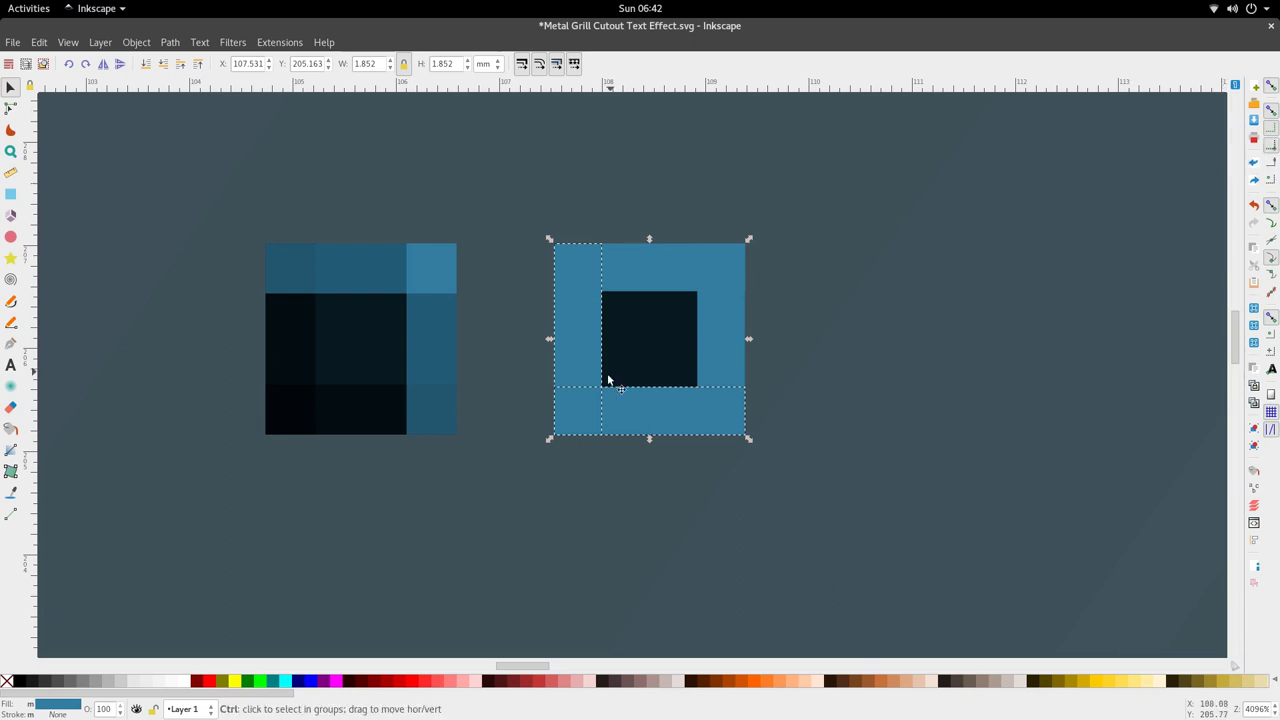
# Snap both strip pairs, left with bottom and top with right, exactly onto the dark square's corners
pyautogui.scroll(2, 600, 395)
pyautogui.moveTo(596, 413); pyautogui.dragTo(599, 413)
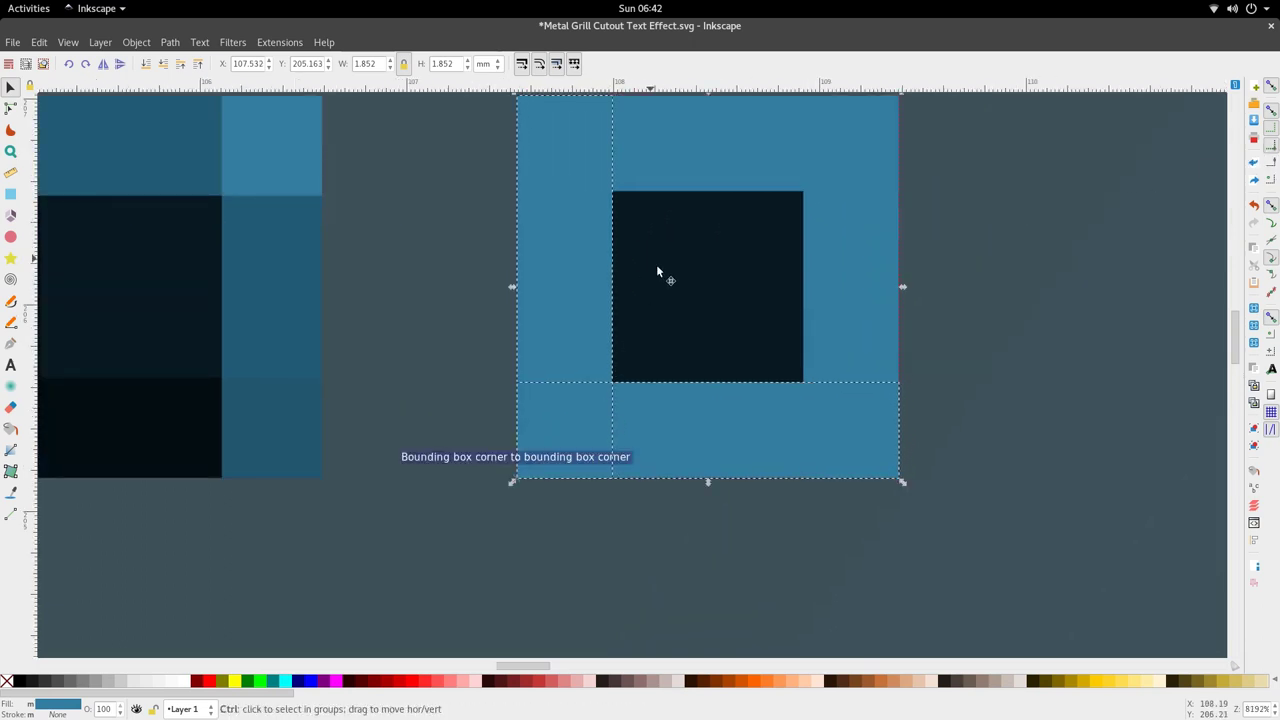
pyautogui.scroll(-2, 720, 294)
pyautogui.click(794, 292)
pyautogui.keyDown('shift'); pyautogui.click(744, 220); pyautogui.keyUp('shift')
pyautogui.moveTo(738, 230); pyautogui.dragTo(737, 229)
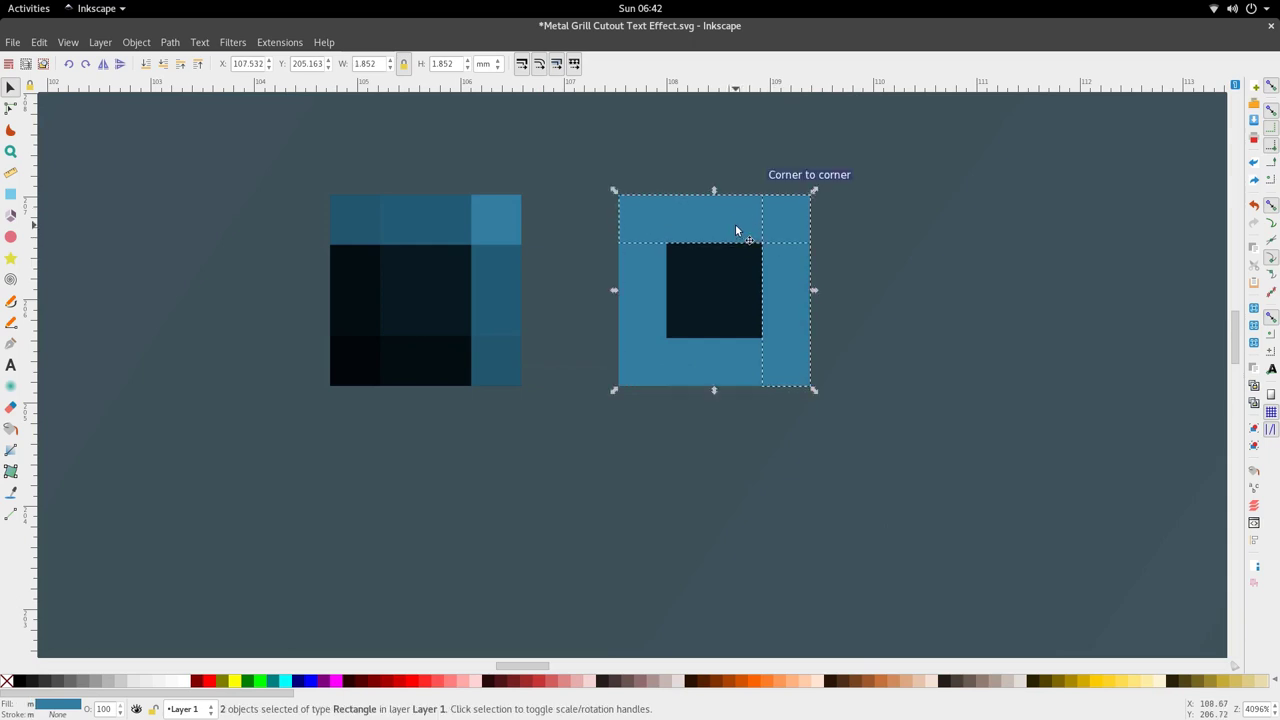
# Set the opacity of the tile's top and right strips to 50% in Fill and Stroke
pyautogui.scroll(2, 724, 251)
pyautogui.click(665, 300)
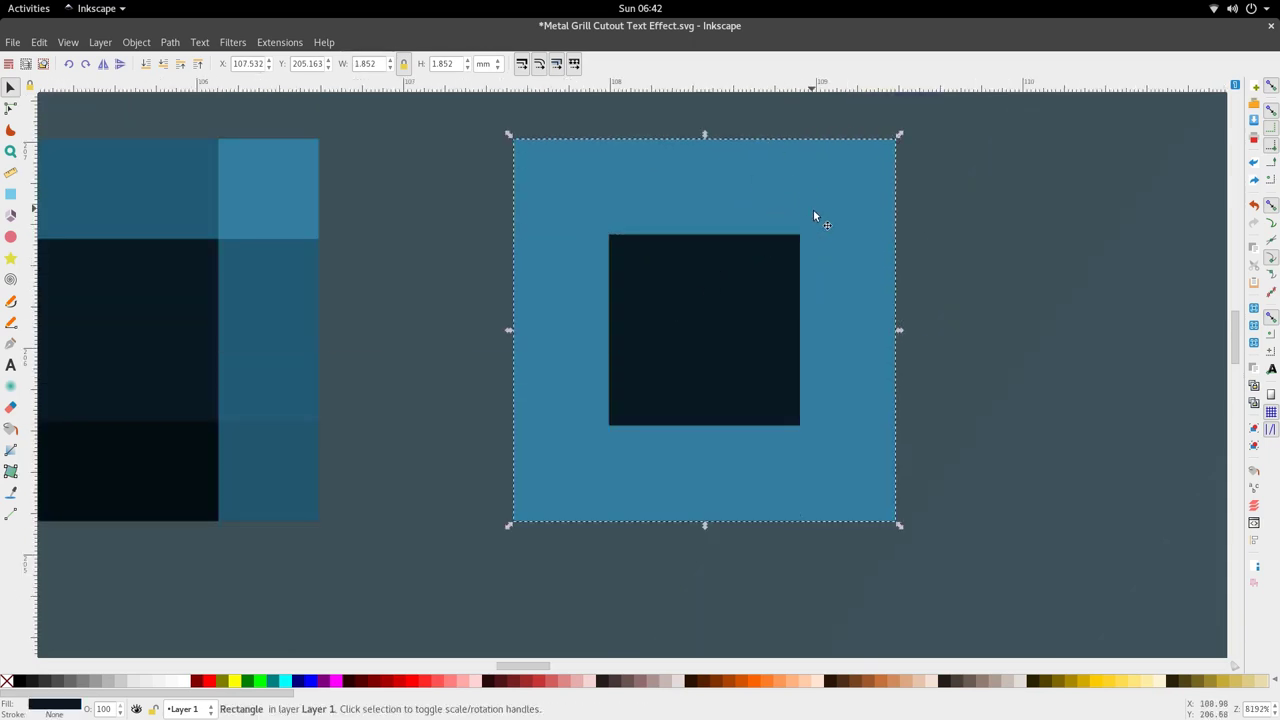
pyautogui.scroll(3, 816, 212)
pyautogui.click(680, 289)
pyautogui.keyDown('shift'); pyautogui.click(854, 398); pyautogui.keyUp('shift')
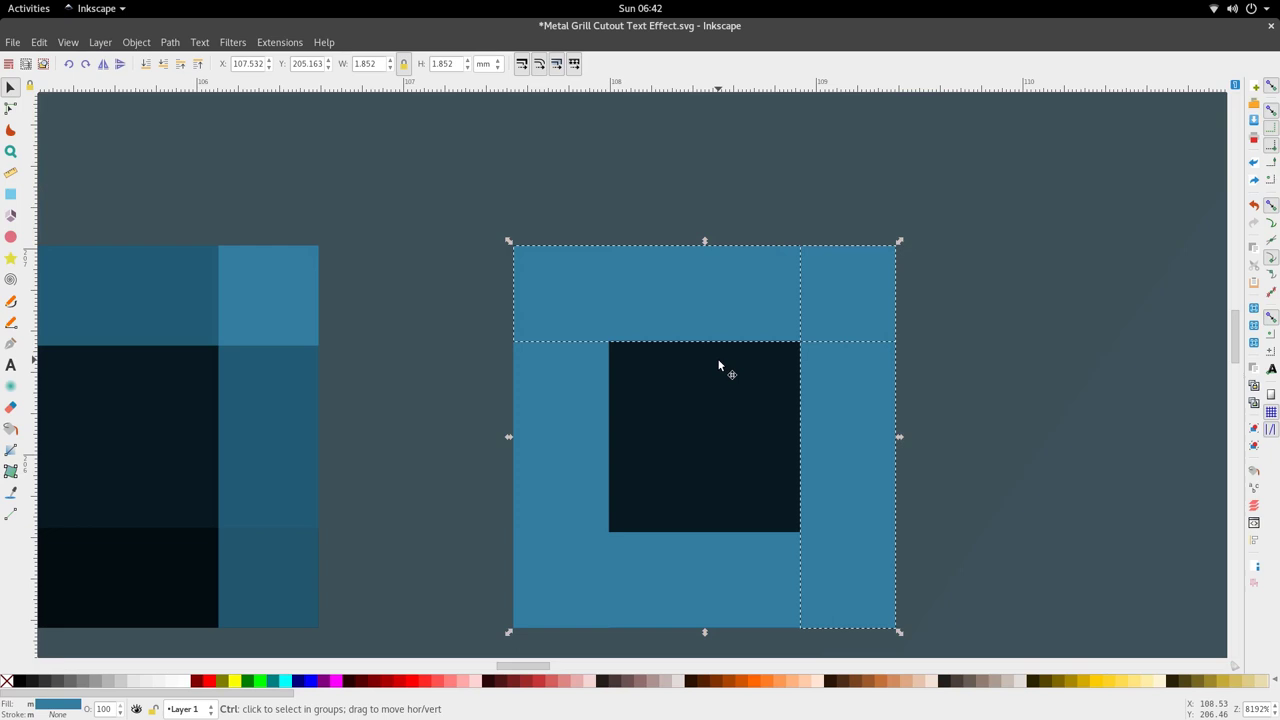
pyautogui.scroll(-2, 720, 363)
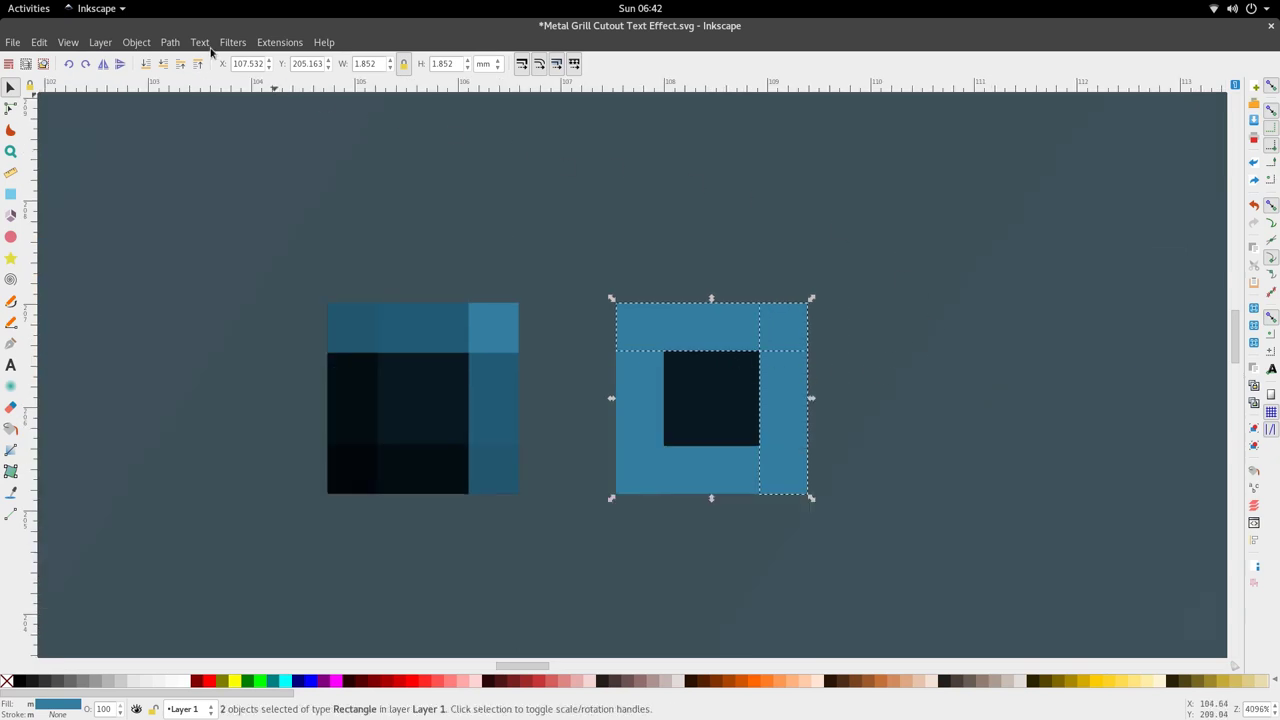
pyautogui.click(165, 44)
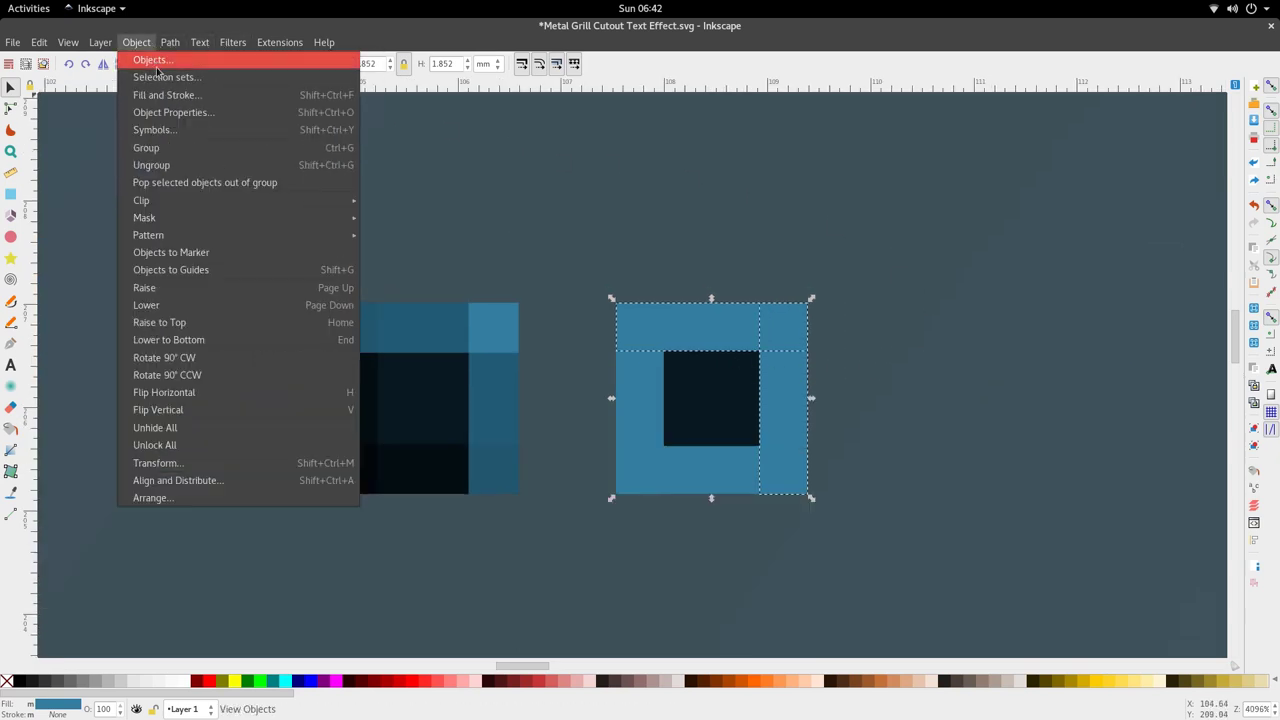
pyautogui.click(165, 59)
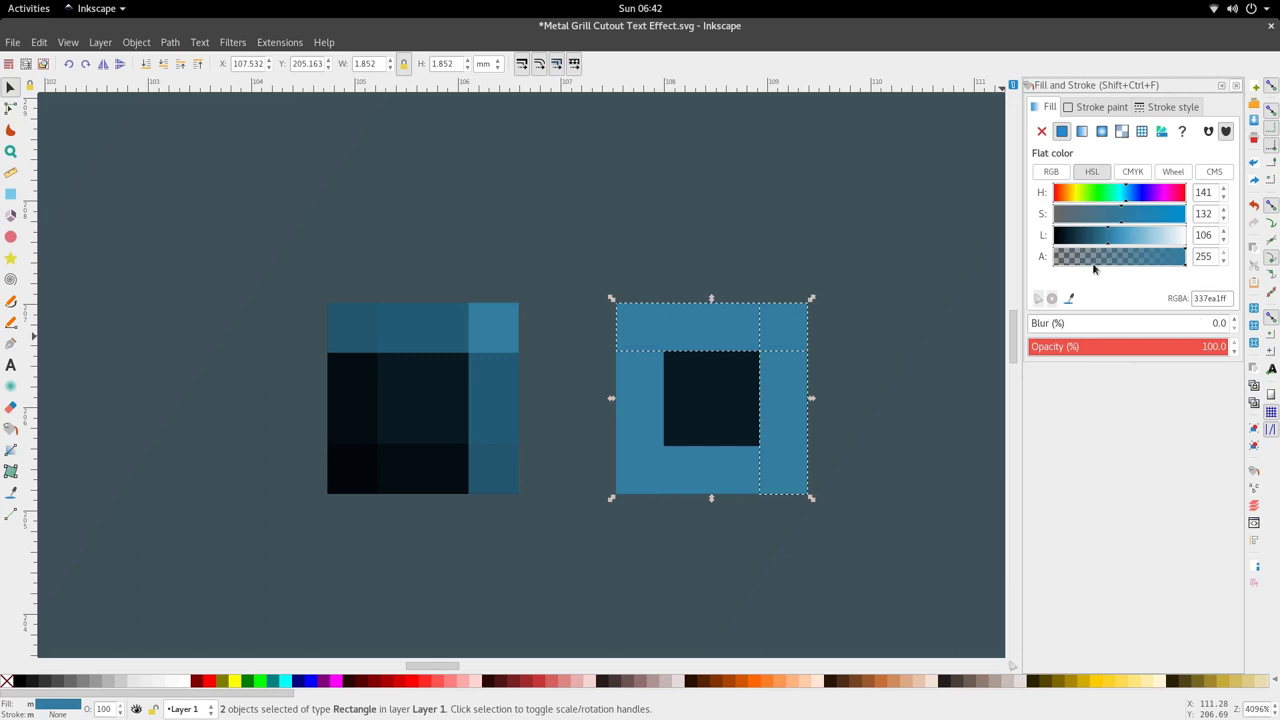
pyautogui.click(1217, 346)
pyautogui.moveTo(1203, 346)
pyautogui.mouseDown()
pyautogui.moveTo(1214, 346)
pyautogui.moveTo(1201, 346)
pyautogui.mouseUp()
pyautogui.write('50')
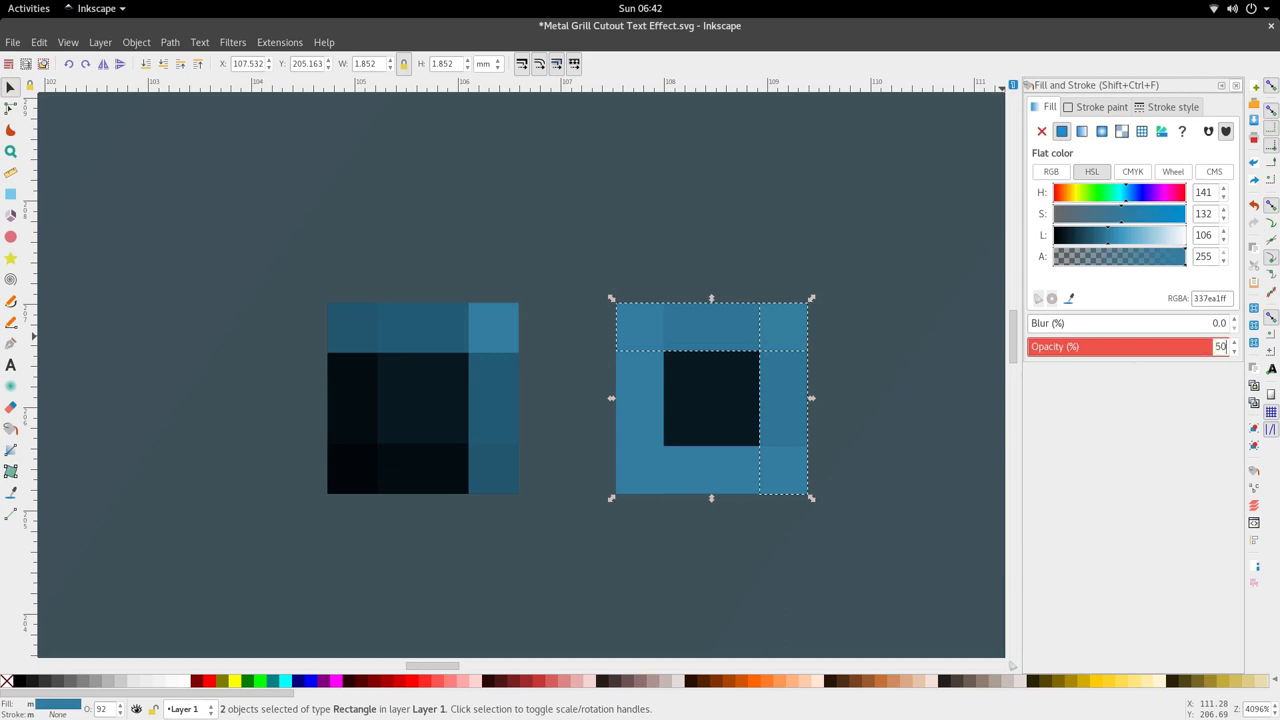
pyautogui.press('Return')
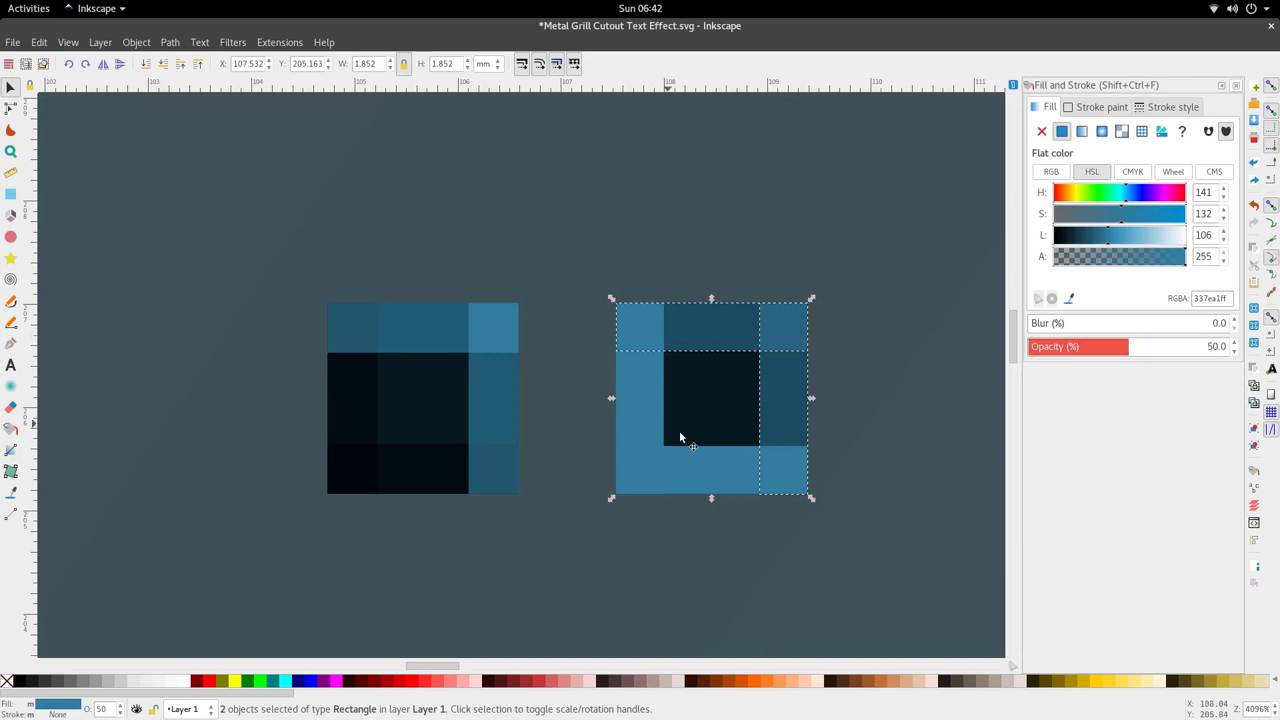
# Set the opacity of the tile's left and bottom strips to 50% as well
pyautogui.click(690, 483)
pyautogui.keyDown('shift'); pyautogui.click(646, 400); pyautogui.keyUp('shift')
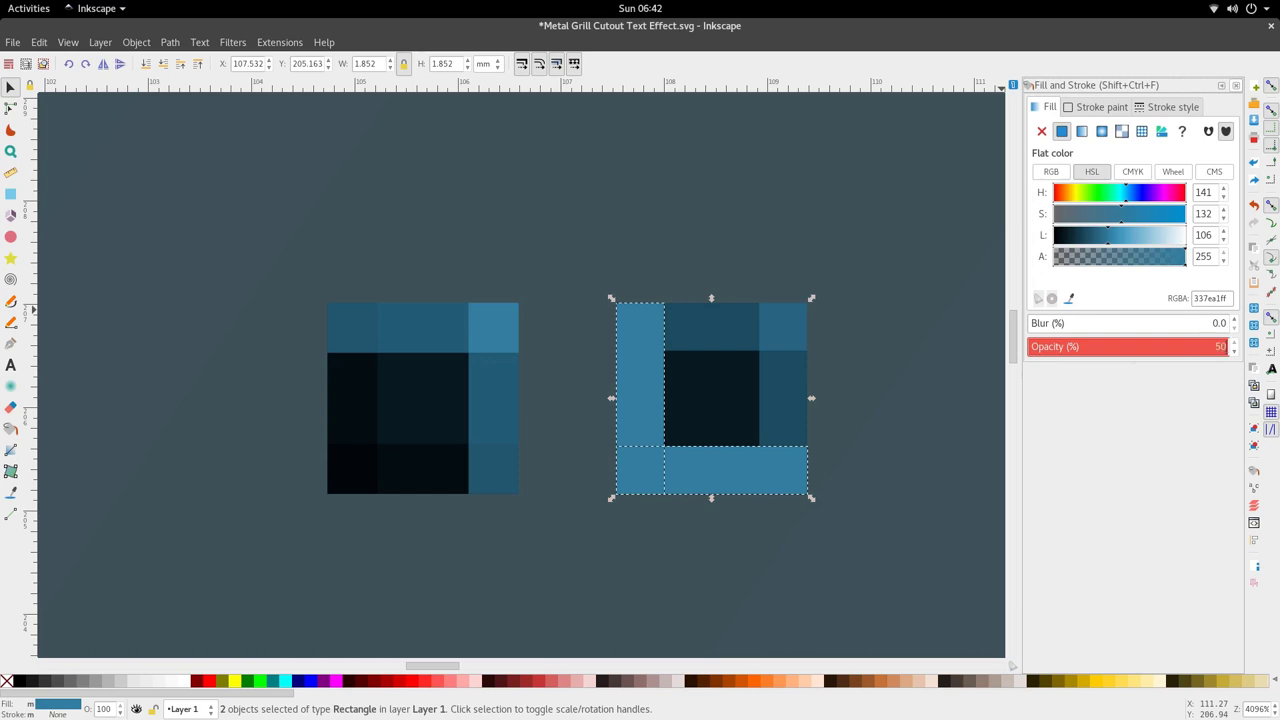
pyautogui.press('Return')
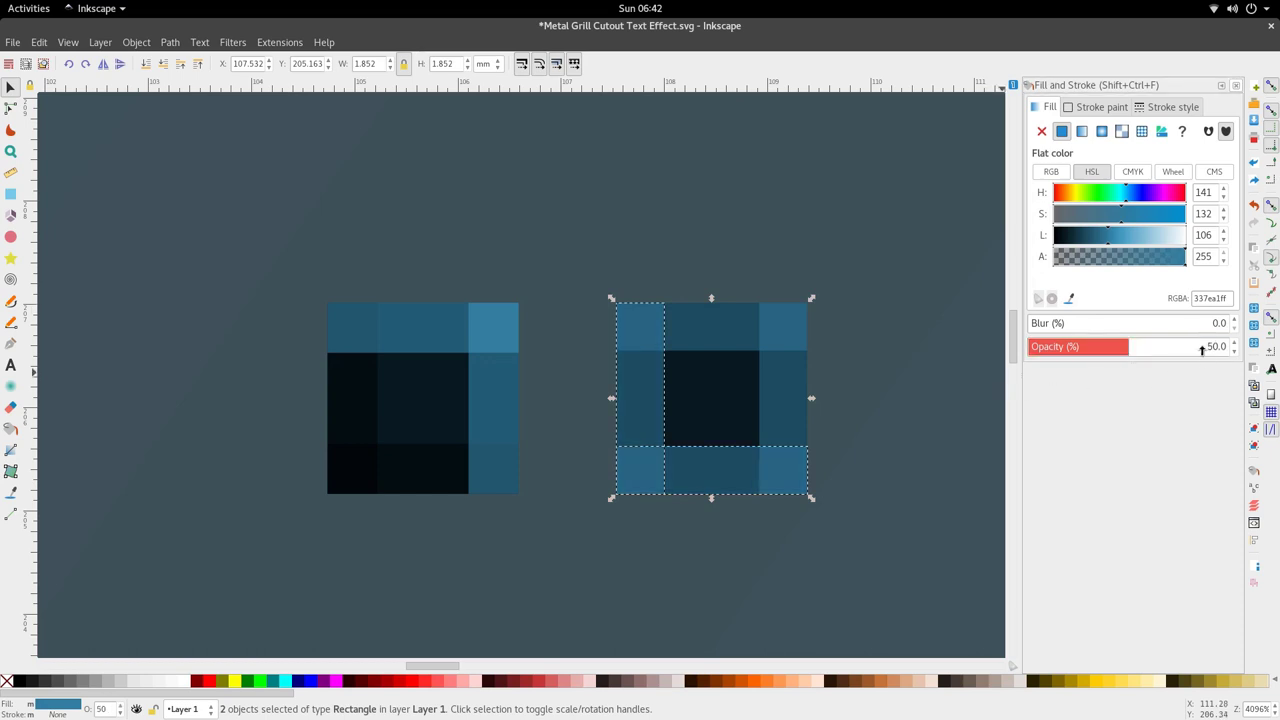
pyautogui.click(724, 511)
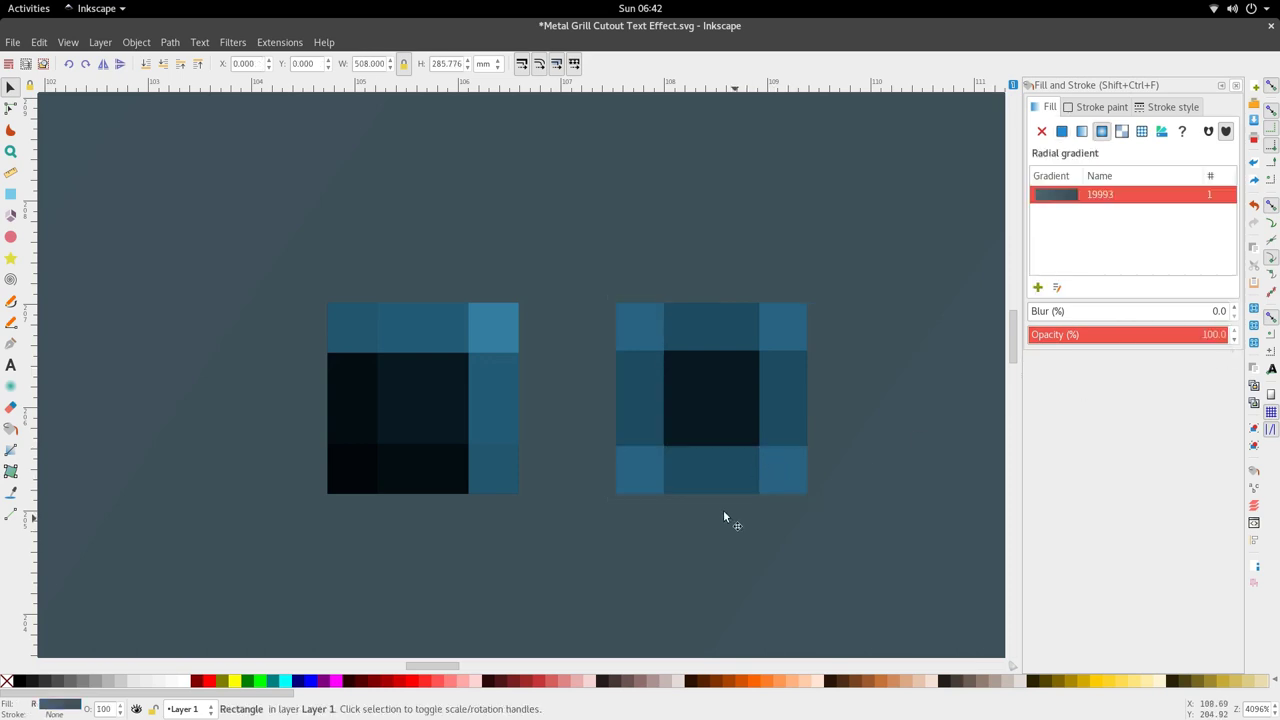
# Fill the left and bottom strips with near-black #010202, matching the dark lower left corner of the original tile
pyautogui.click(694, 470)
pyautogui.keyDown('shift'); pyautogui.click(640, 410); pyautogui.keyUp('shift')
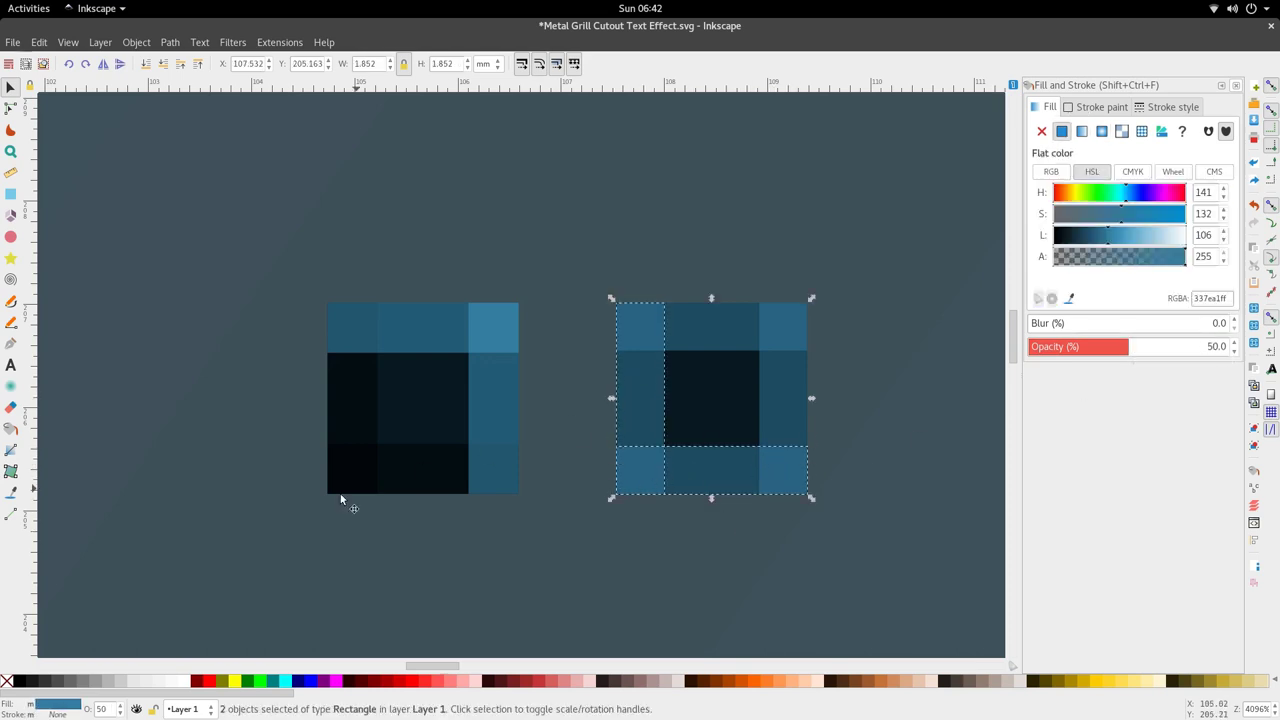
pyautogui.press('d')
pyautogui.moveTo(1112, 236); pyautogui.dragTo(1047, 243)
pyautogui.press('s')
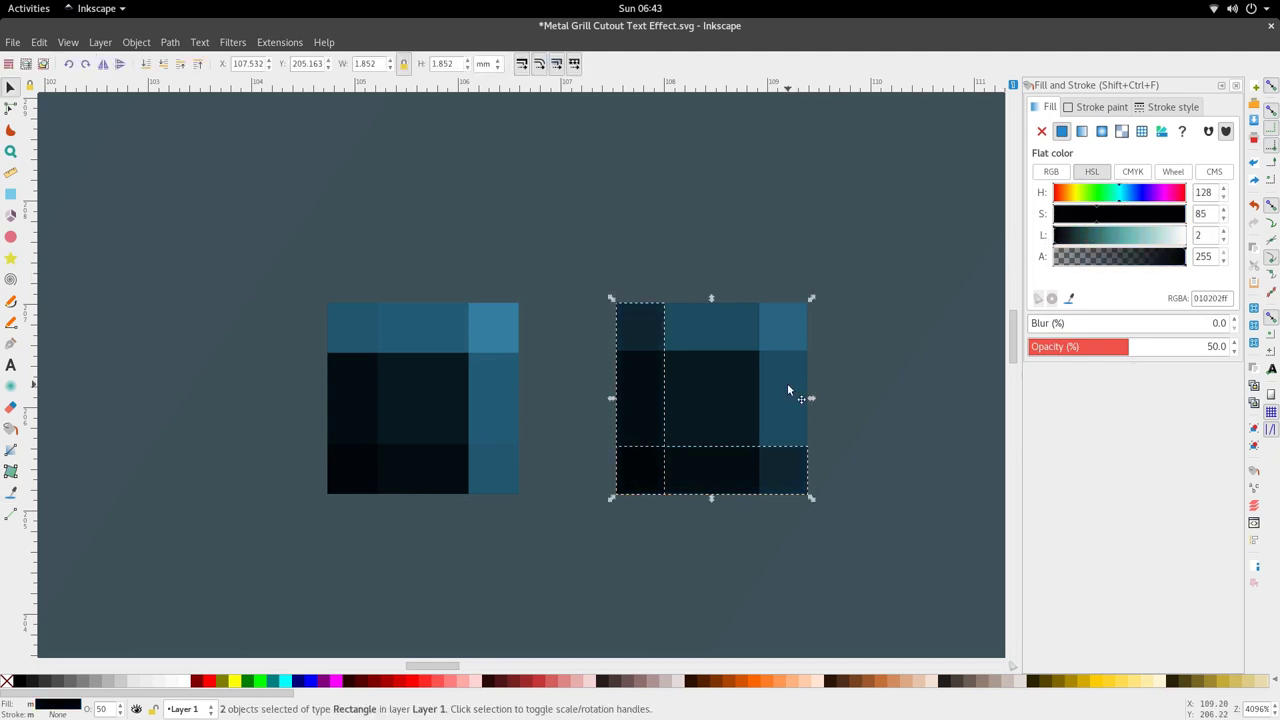
# Raise the light blue top and right strips above the dark strips in the stacking order
pyautogui.click(798, 433)
pyautogui.keyDown('shift'); pyautogui.click(686, 337); pyautogui.keyUp('shift')
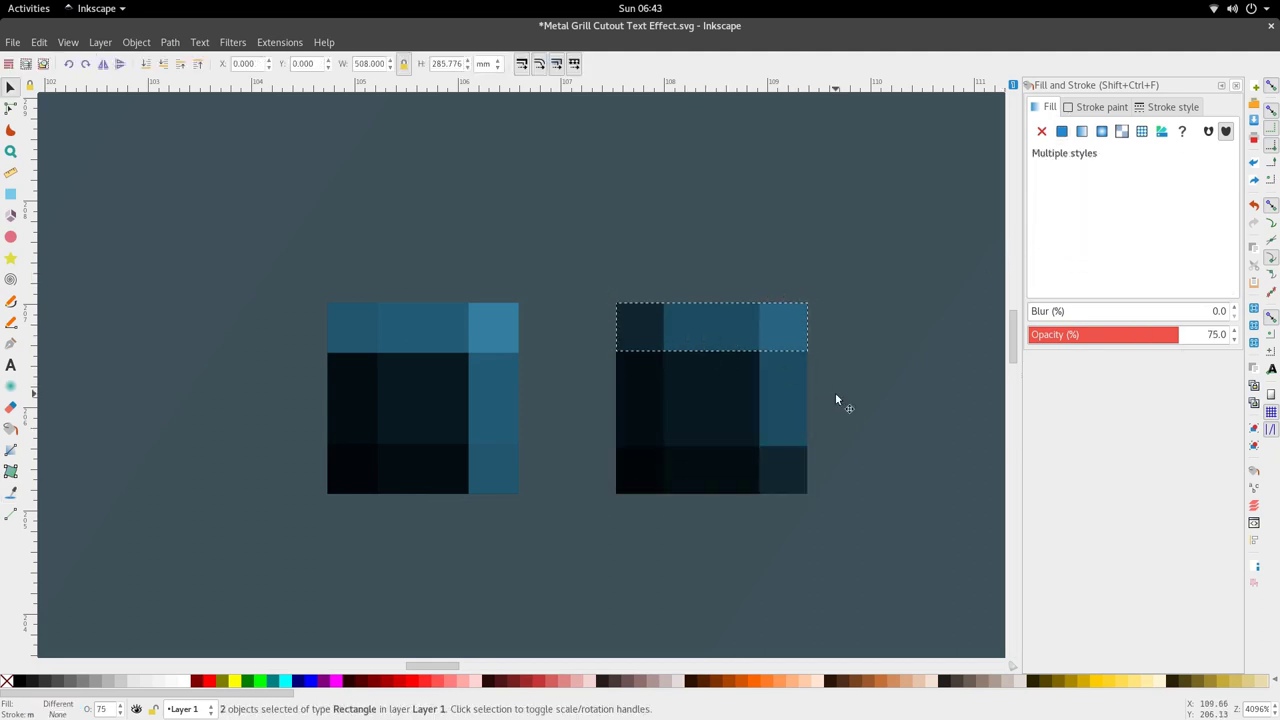
pyautogui.keyDown('shift'); pyautogui.click(773, 401); pyautogui.keyUp('shift')
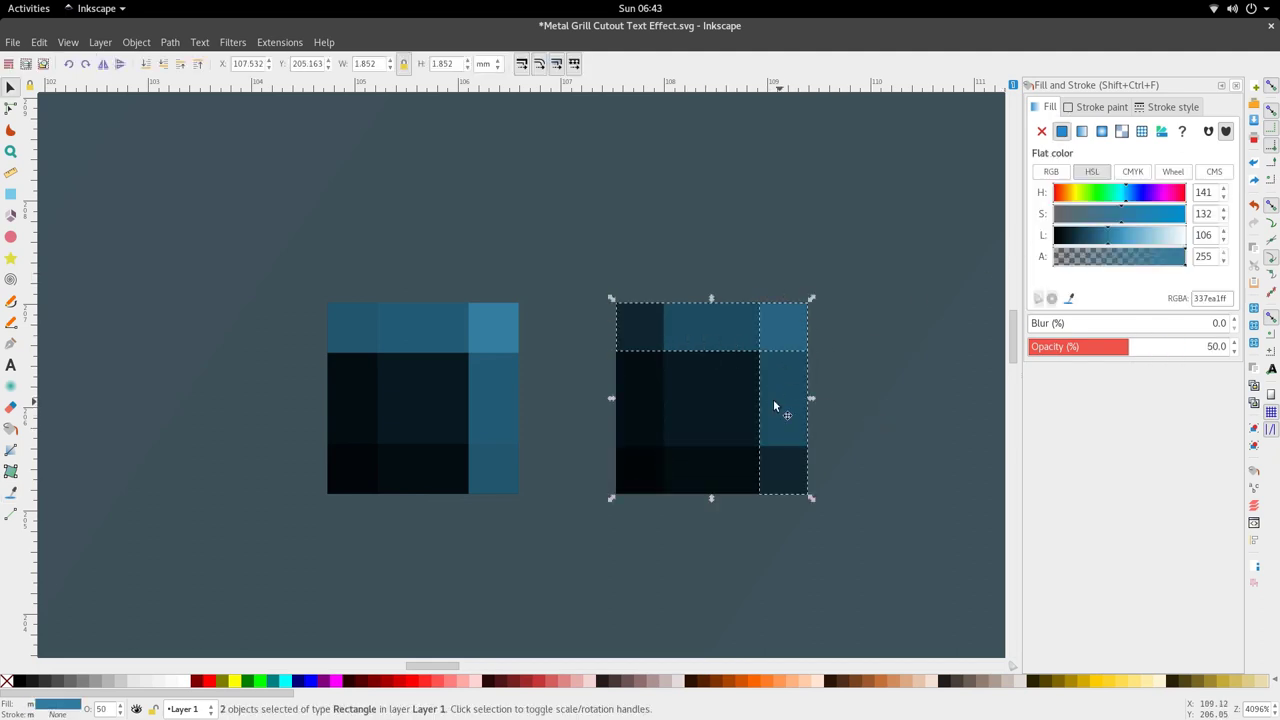
pyautogui.click(197, 63)
pyautogui.click(679, 303)
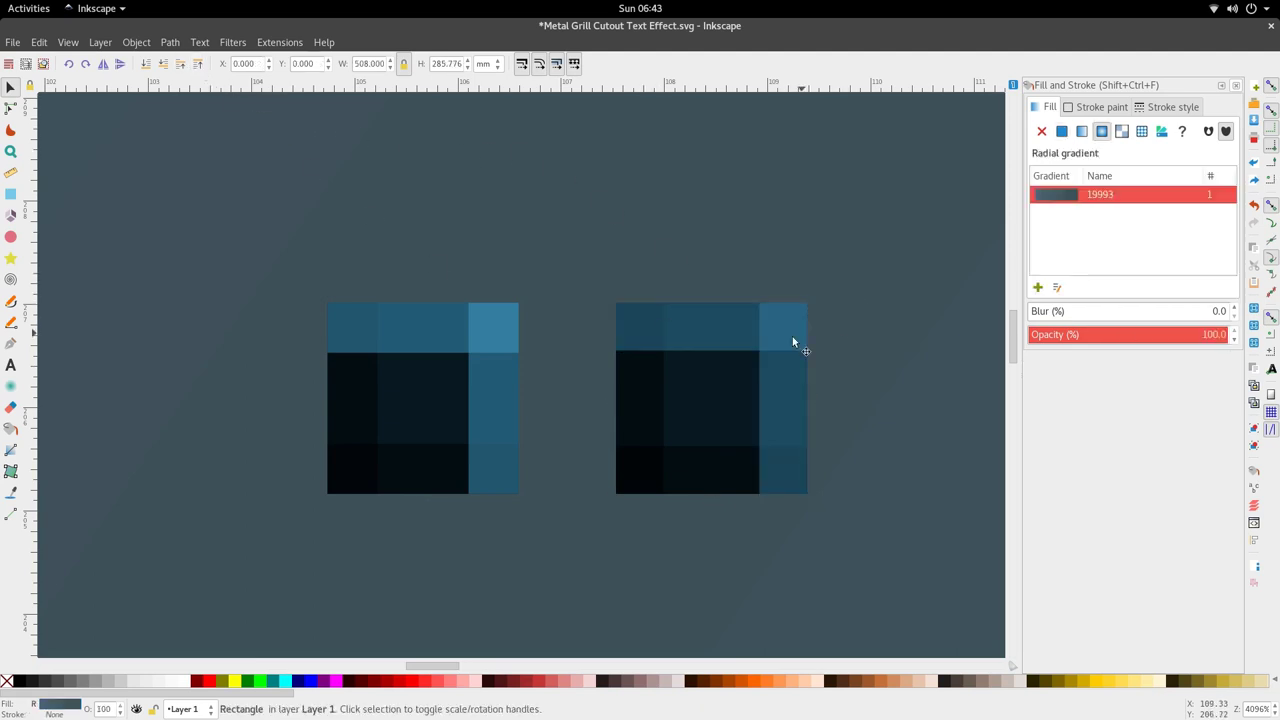
# Set the opacity of the light blue top and right strips to 65%
pyautogui.scroll(-3, 700, 343)
pyautogui.scroll(-2, 677, 340)
pyautogui.scroll(2, 677, 340)
pyautogui.click(714, 243)
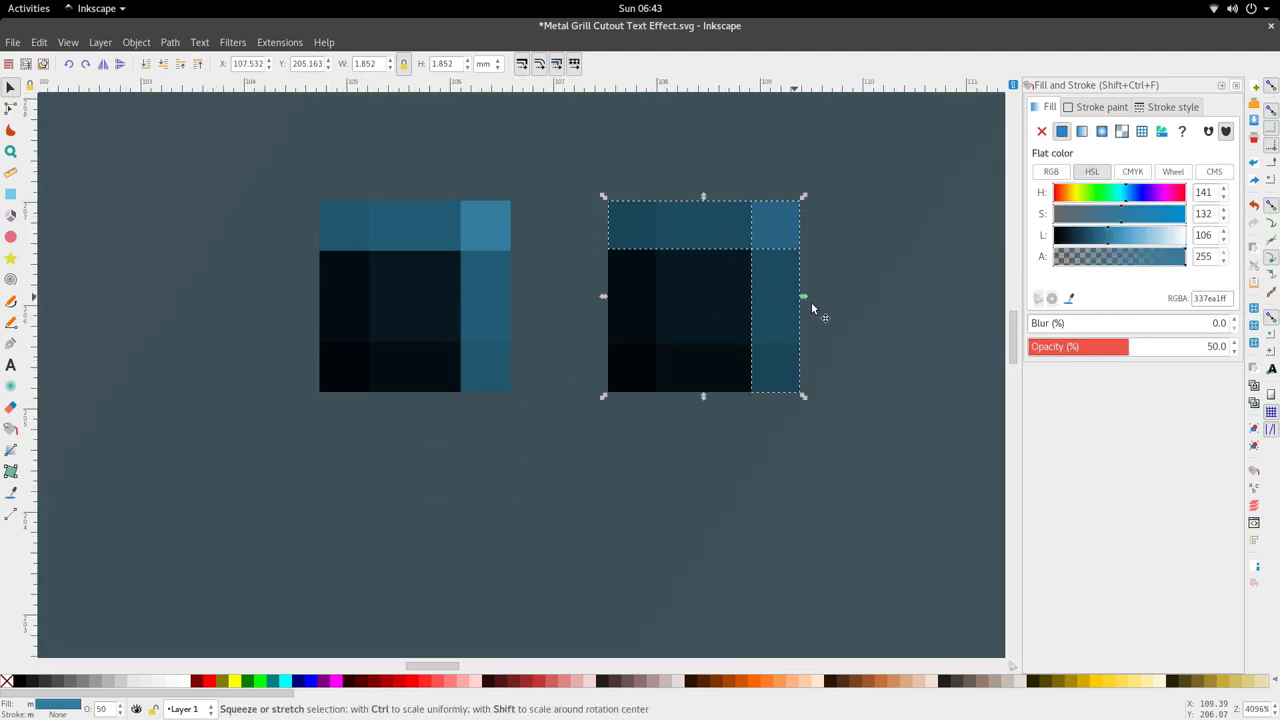
pyautogui.click(1226, 346)
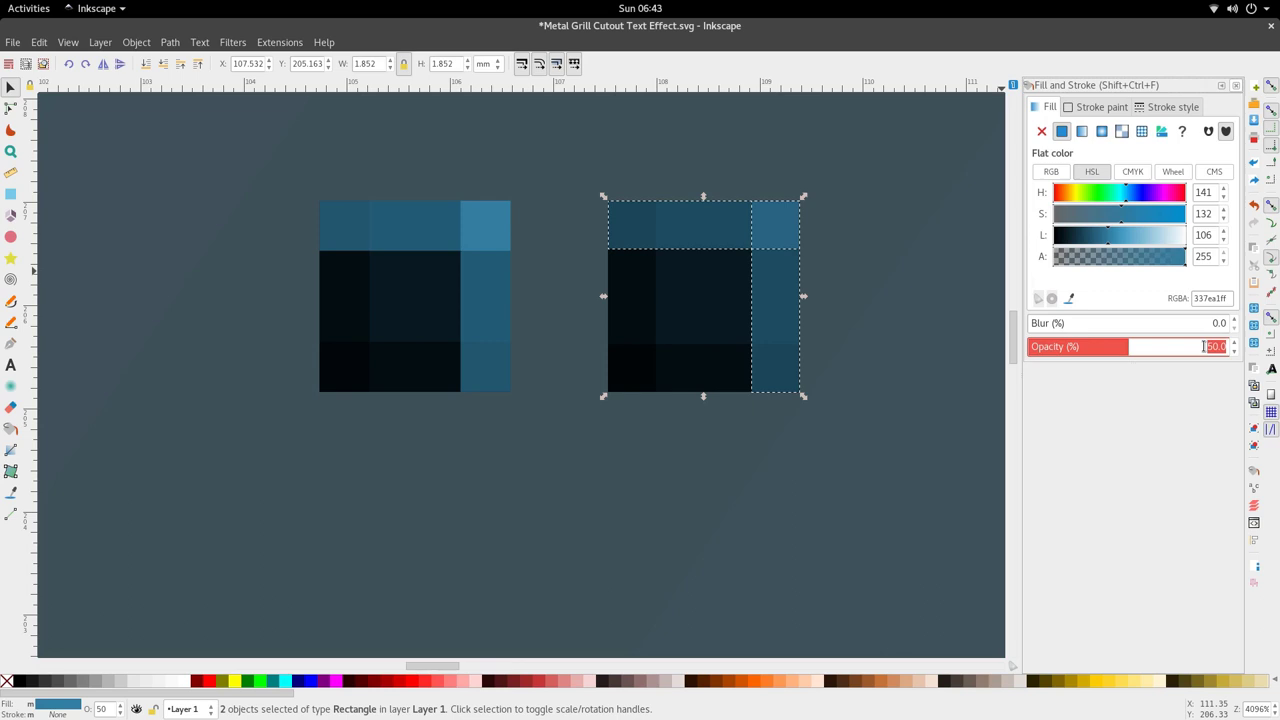
pyautogui.write('65')
pyautogui.press('Return')
pyautogui.click(624, 400)
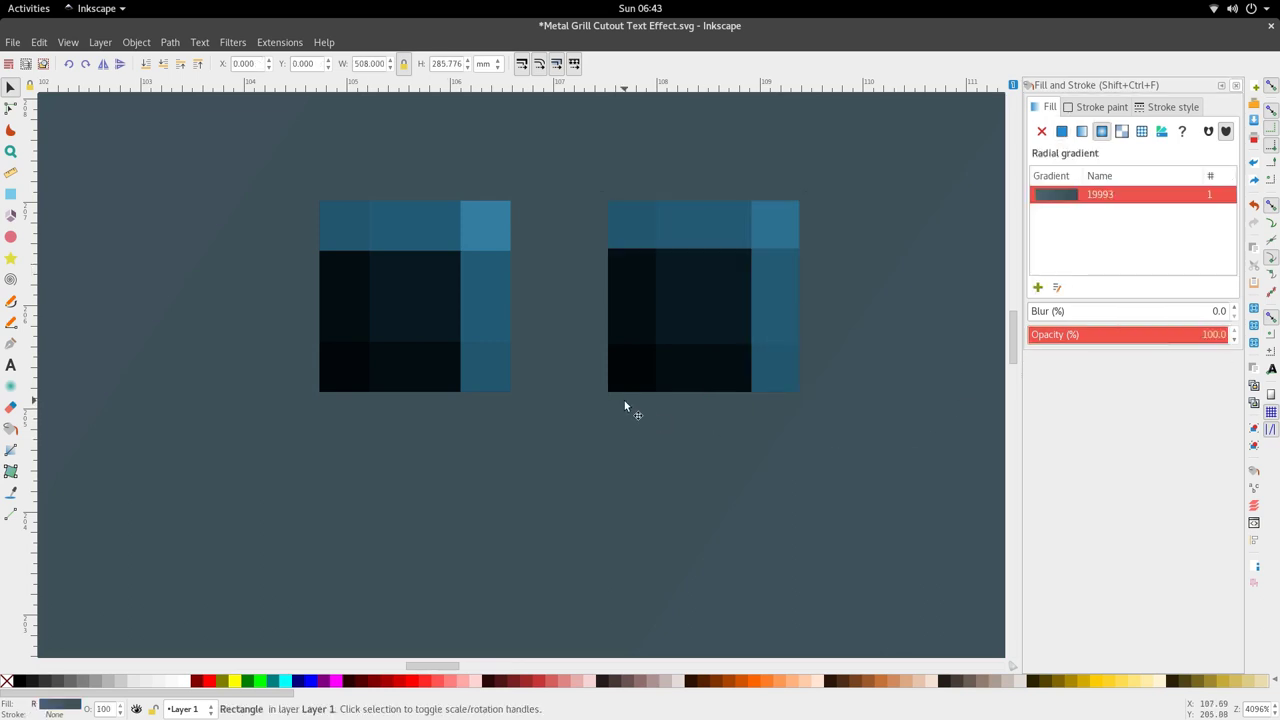
# Examine the rebuilt tile's strips and base square up close, and compare the whole tile with the original
pyautogui.scroll(3, 624, 400)
pyautogui.keyDown('ctrl'); pyautogui.scroll(-2, 624, 402); pyautogui.keyUp('ctrl')
pyautogui.keyDown('ctrl'); pyautogui.scroll(-3, 625, 429); pyautogui.keyUp('ctrl')
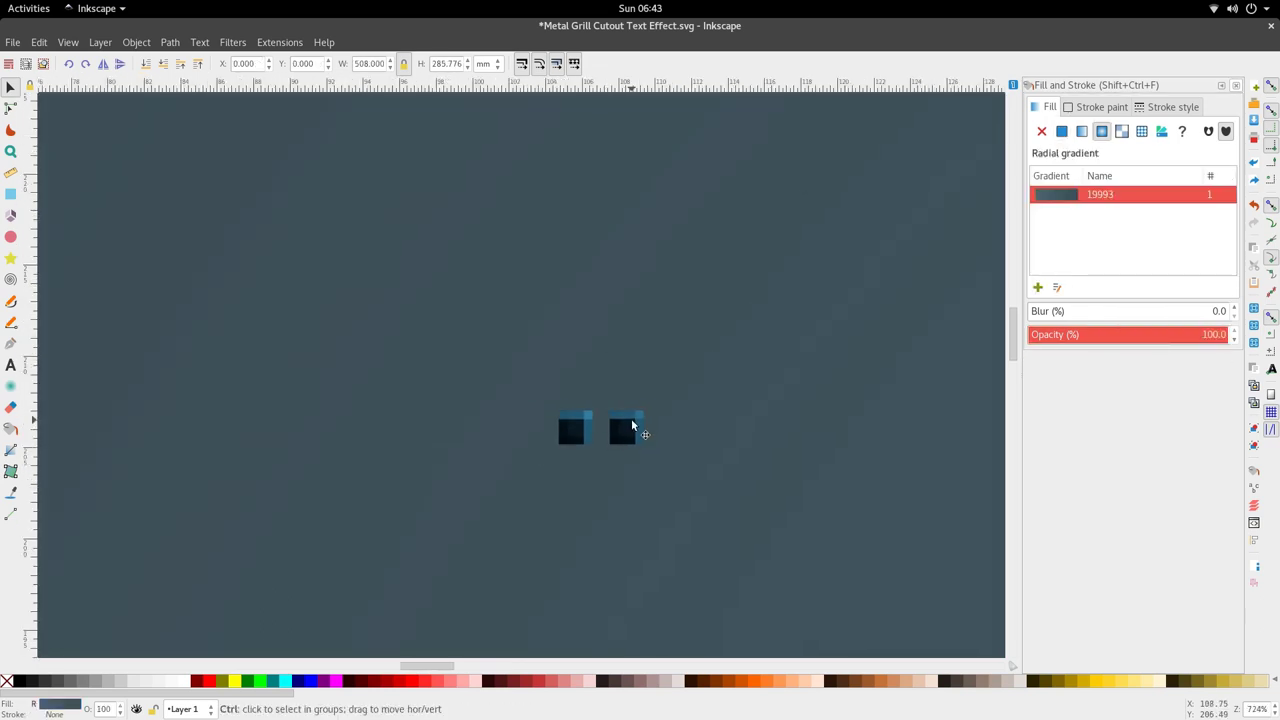
pyautogui.keyDown('ctrl'); pyautogui.scroll(8, 631, 423); pyautogui.keyUp('ctrl')
pyautogui.click(588, 455)
pyautogui.click(316, 442)
pyautogui.click(519, 311)
pyautogui.click(685, 492)
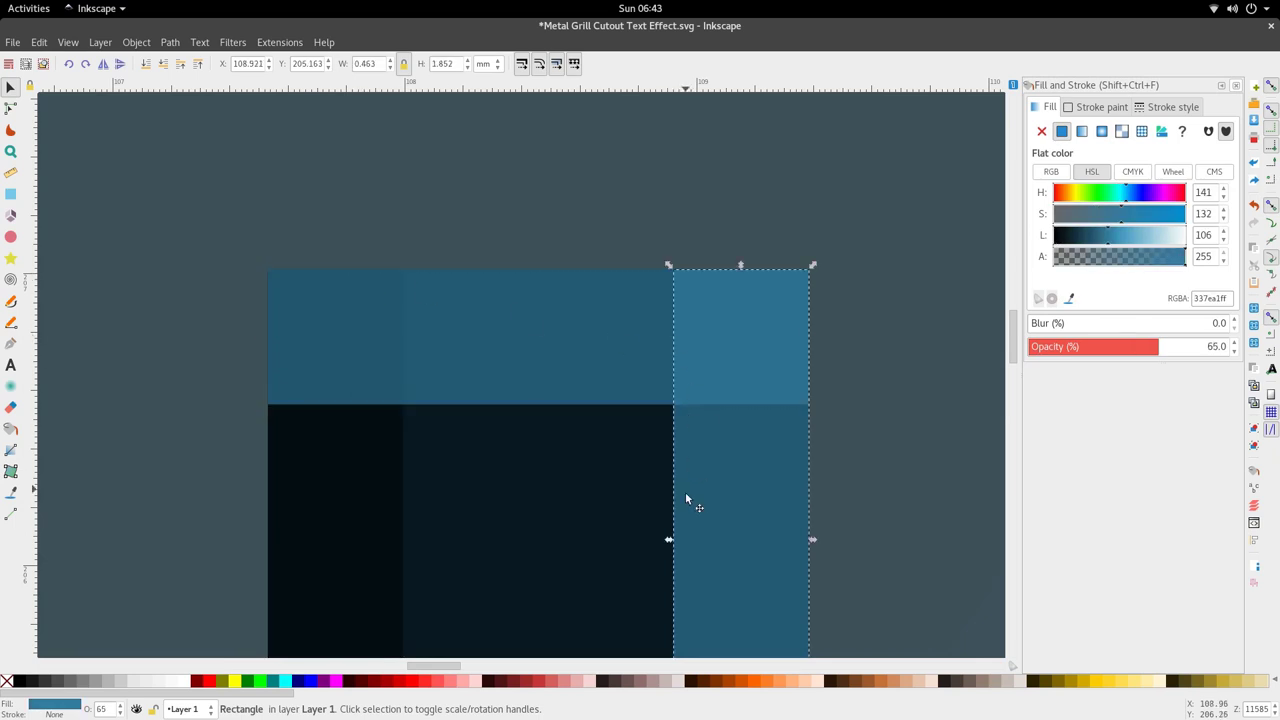
pyautogui.click(685, 492)
pyautogui.scroll(-3, 685, 492)
pyautogui.click(463, 451)
pyautogui.click(350, 400)
pyautogui.click(350, 400)
pyautogui.click(543, 315)
pyautogui.scroll(5, 589, 368)
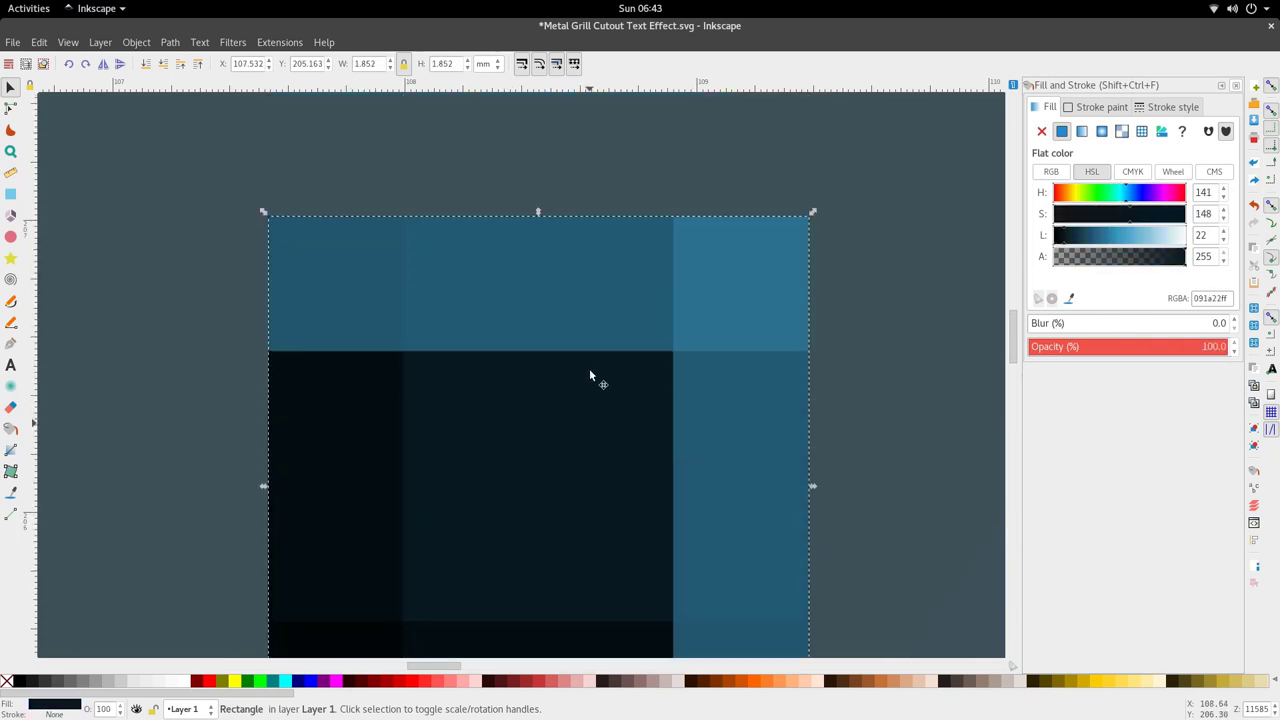
pyautogui.keyDown('ctrl'); pyautogui.scroll(-8, 600, 385); pyautogui.keyUp('ctrl')
pyautogui.keyDown('shift'); pyautogui.hscroll(-4, 545, 377); pyautogui.keyUp('shift')
pyautogui.keyDown('ctrl'); pyautogui.scroll(2, 724, 397); pyautogui.keyUp('ctrl')
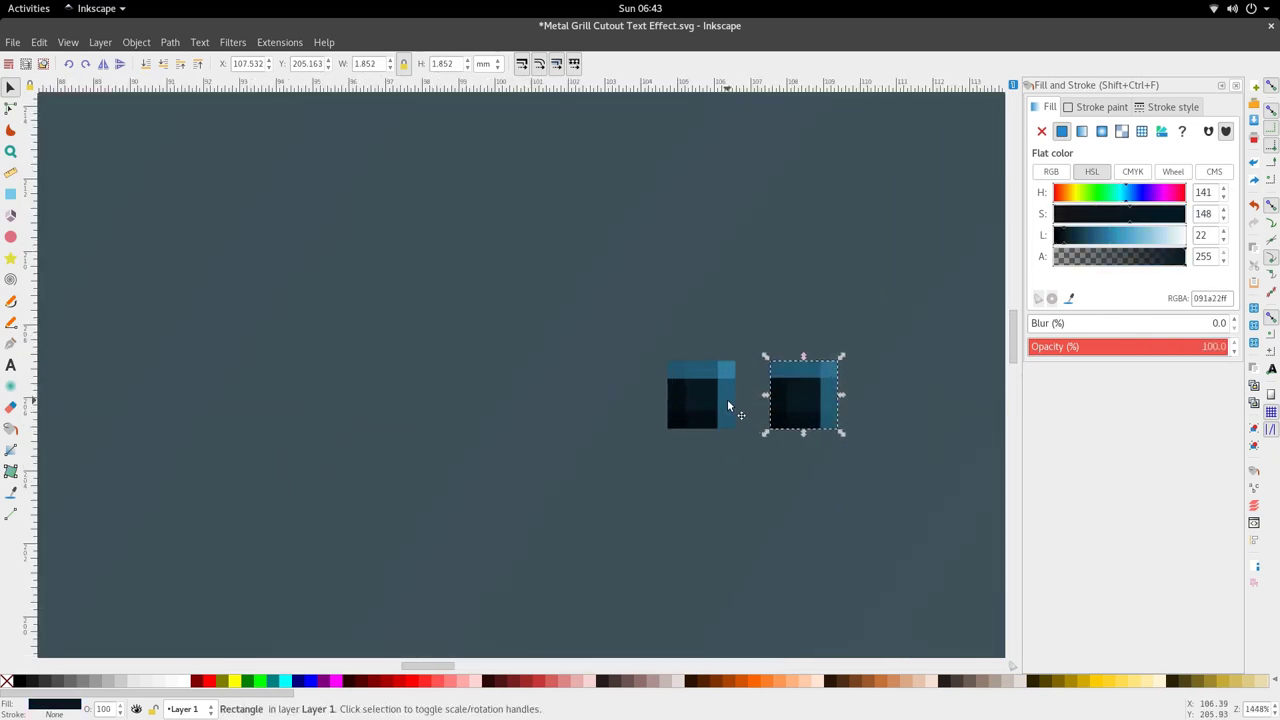
# Delete the five rectangles of the rebuilt tile copy beside the original tile
pyautogui.click(727, 399)
pyautogui.keyDown('shift'); pyautogui.hscroll(4, 770, 388); pyautogui.keyUp('shift')
pyautogui.click(723, 406)
pyautogui.moveTo(624, 328); pyautogui.dragTo(737, 431)
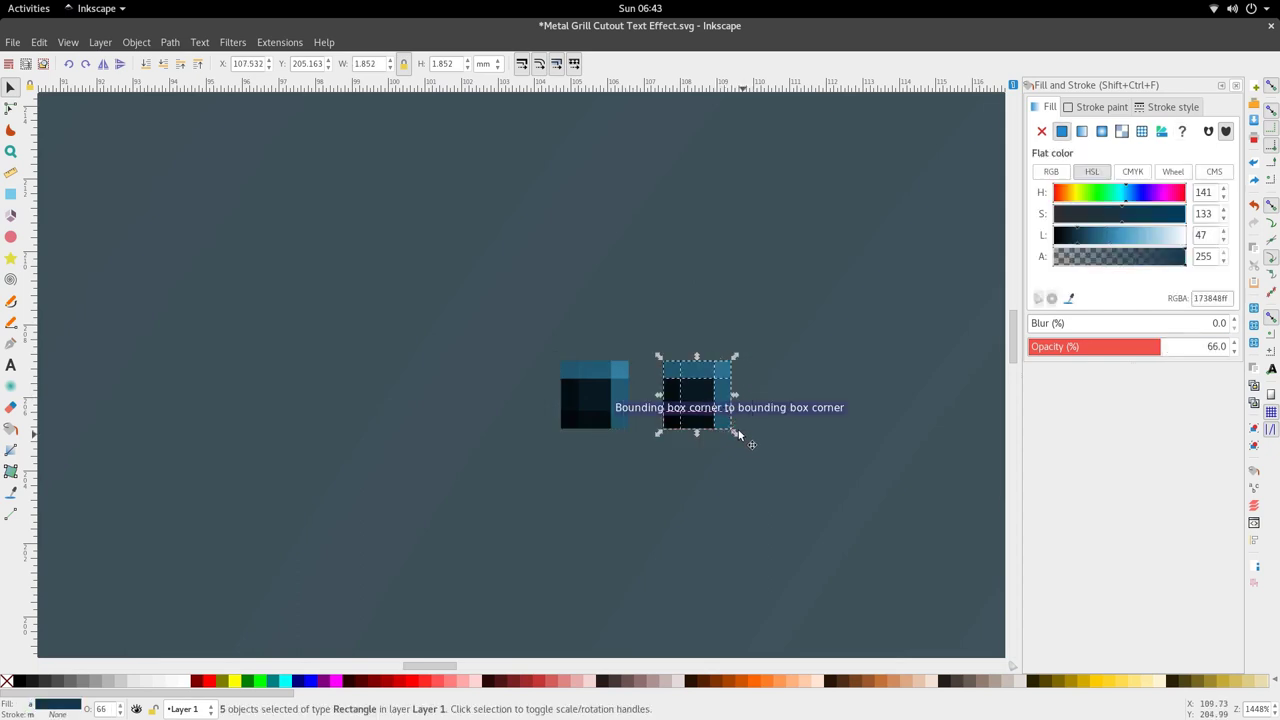
pyautogui.keyDown('ctrl'); pyautogui.scroll(-4, 732, 429); pyautogui.keyUp('ctrl')
pyautogui.press('Delete')
pyautogui.keyDown('ctrl'); pyautogui.scroll(-5, 700, 418); pyautogui.keyUp('ctrl')
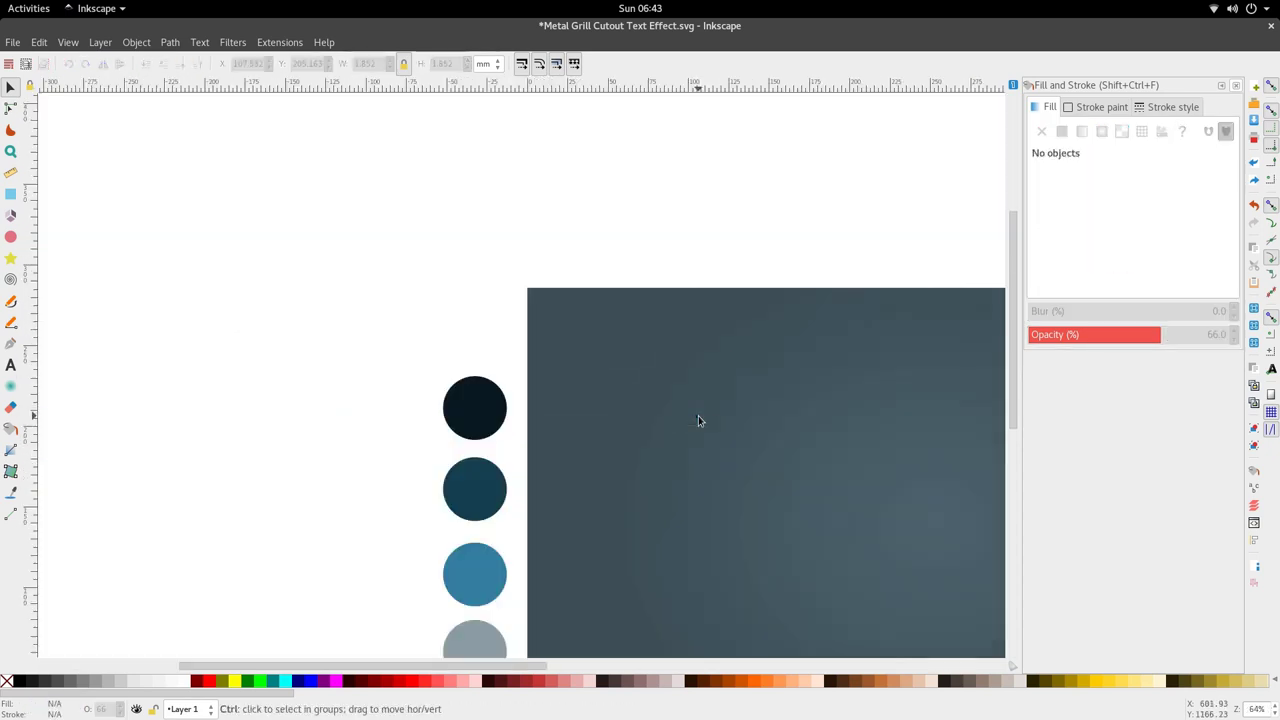
# Move the original tile group off the dark background to just above the darkest colour swatch circle
pyautogui.keyDown('ctrl'); pyautogui.scroll(3, 694, 422); pyautogui.keyUp('ctrl')
pyautogui.click(694, 418)
pyautogui.keyDown('ctrl'); pyautogui.scroll(-3, 700, 430); pyautogui.keyUp('ctrl')
pyautogui.keyDown('ctrl'); pyautogui.scroll(4, 733, 469); pyautogui.keyUp('ctrl')
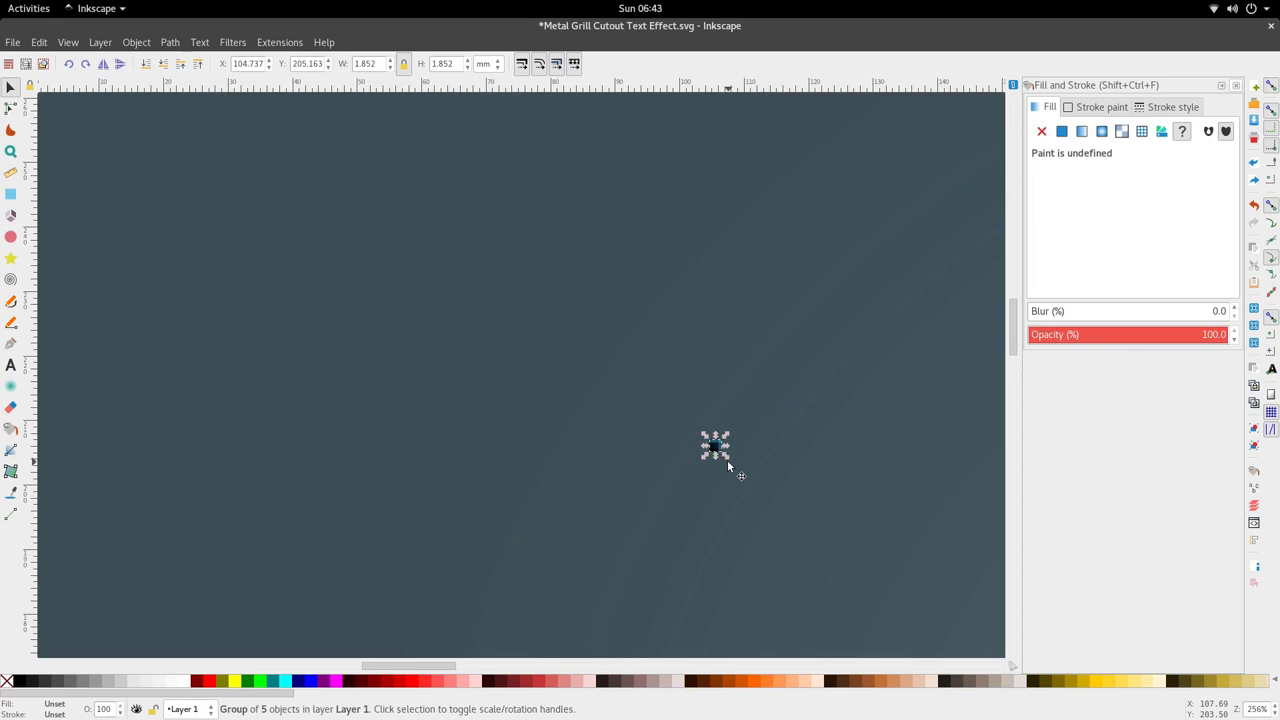
pyautogui.moveTo(714, 447); pyautogui.dragTo(74, 229)
pyautogui.keyDown('shift'); pyautogui.scroll(20, 300, 349); pyautogui.keyUp('shift')
pyautogui.scroll(8, 576, 380)
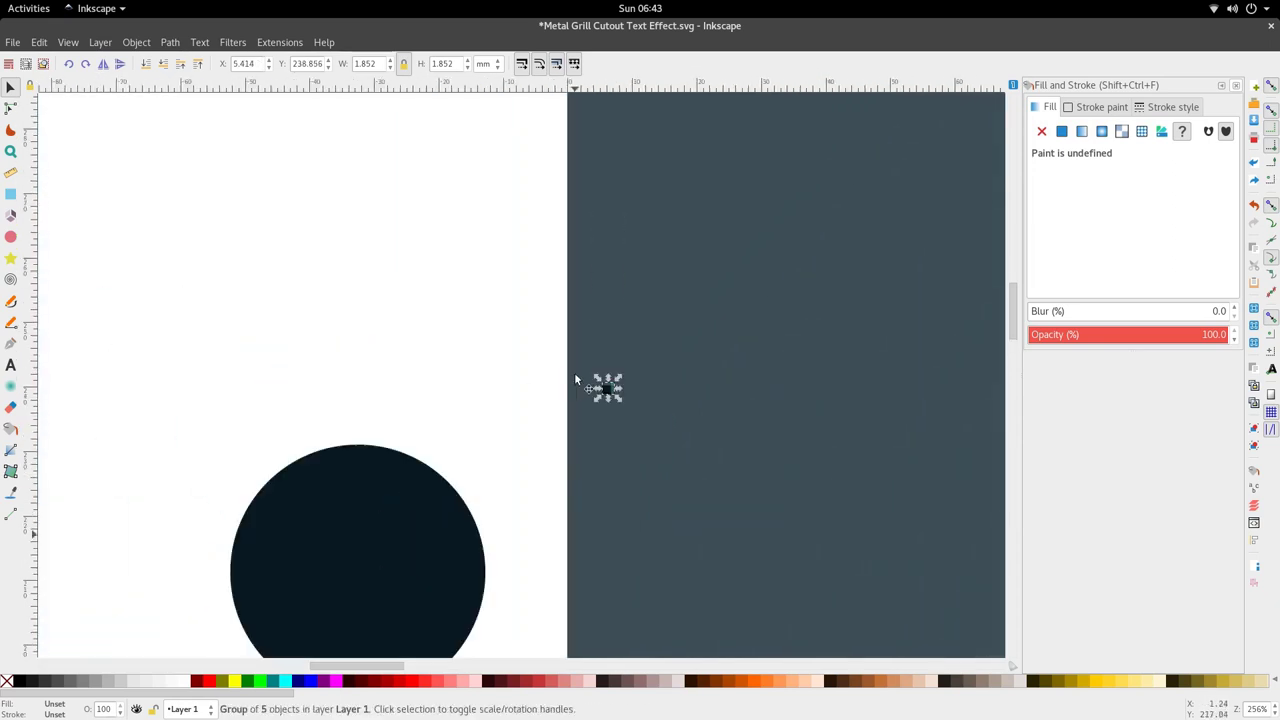
pyautogui.moveTo(607, 442); pyautogui.dragTo(360, 442)
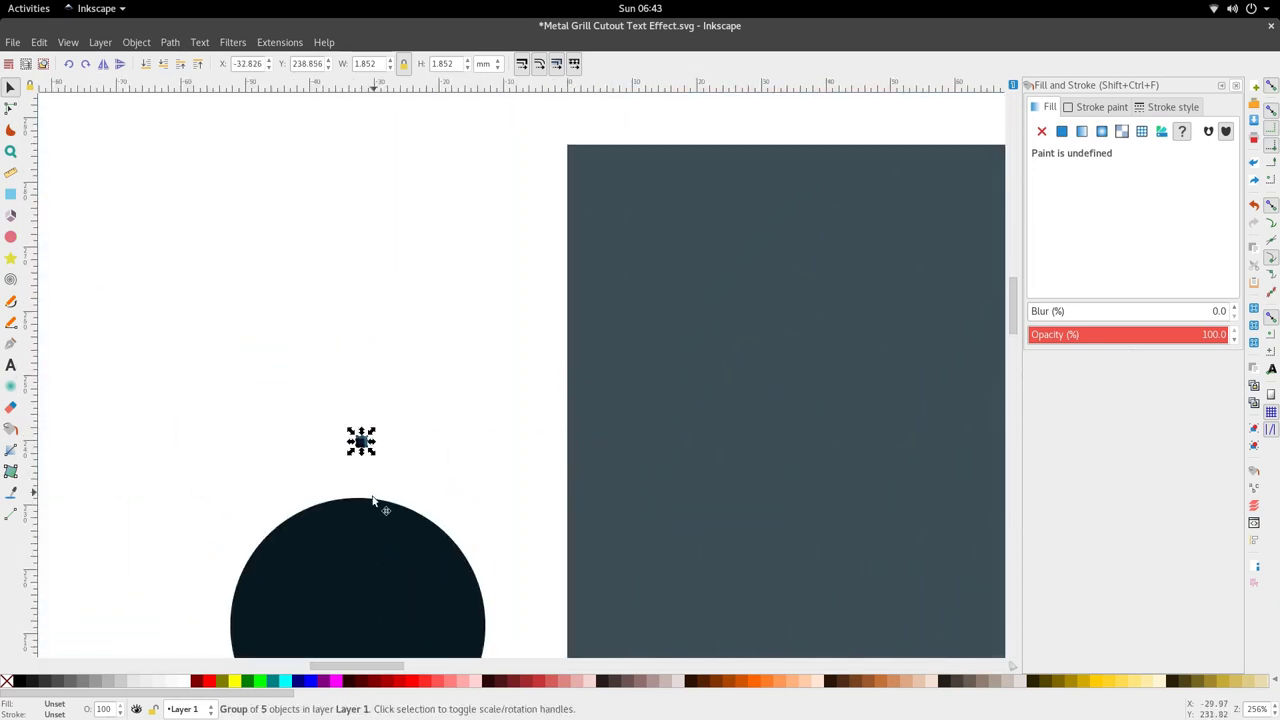
pyautogui.keyDown('ctrl'); pyautogui.scroll(3, 380, 500); pyautogui.keyUp('ctrl')
pyautogui.keyDown('ctrl'); pyautogui.scroll(-6, 500, 423); pyautogui.keyUp('ctrl')
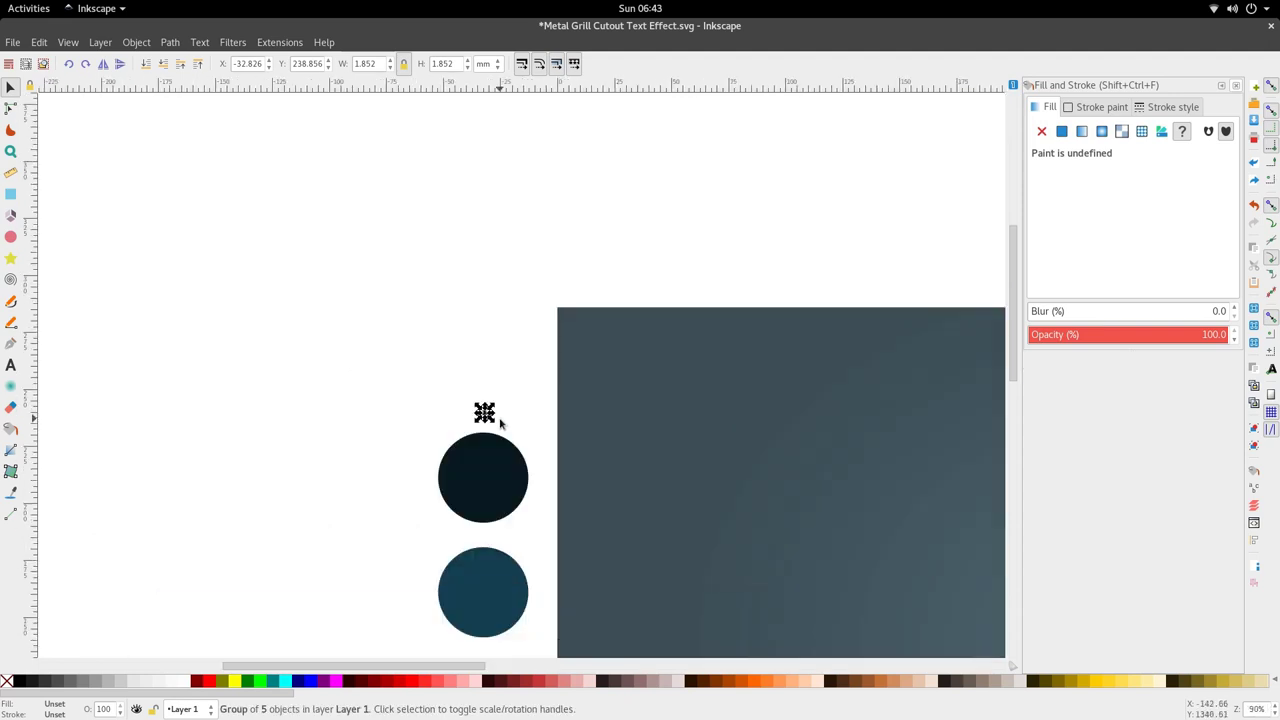
pyautogui.keyDown('ctrl'); pyautogui.scroll(5, 495, 419); pyautogui.keyUp('ctrl')
pyautogui.moveTo(431, 381); pyautogui.dragTo(437, 382)
pyautogui.scroll(5, 456, 398)
pyautogui.scroll(-5, 526, 400)
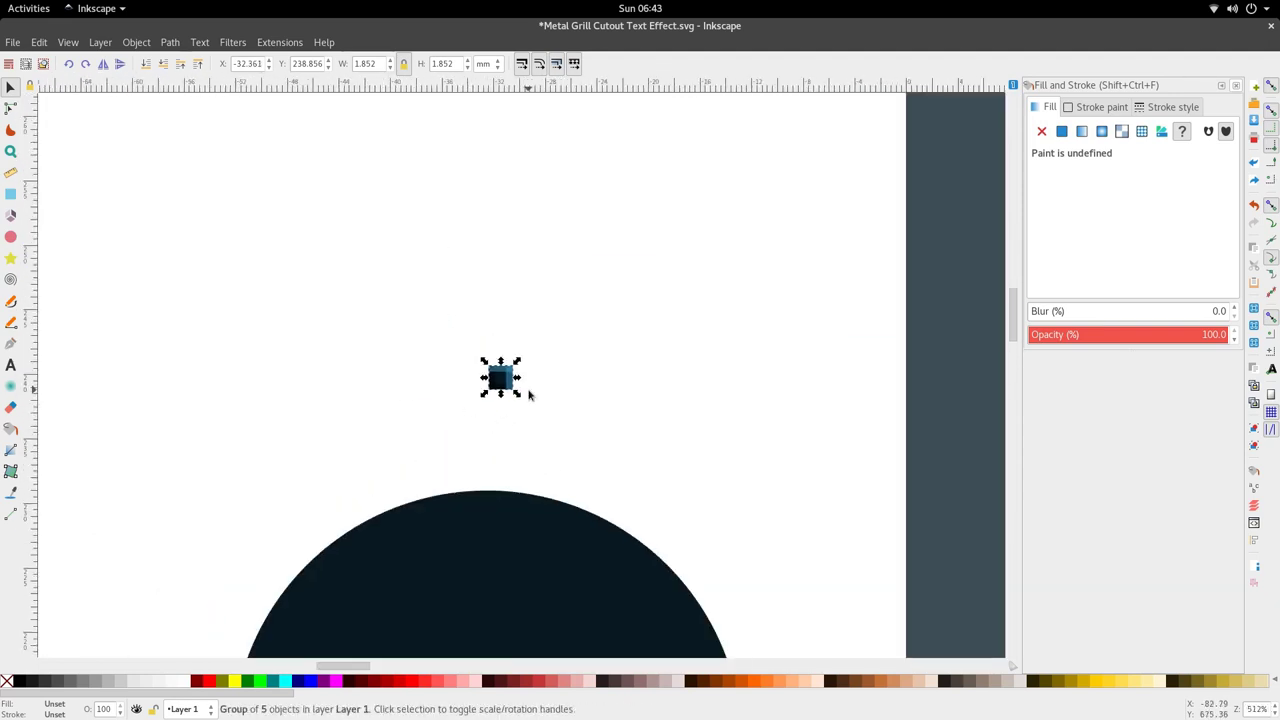
# Open the Create Tiled Clones settings for the tile group and show its shift options
pyautogui.keyDown('ctrl'); pyautogui.scroll(-4, 529, 394); pyautogui.keyUp('ctrl')
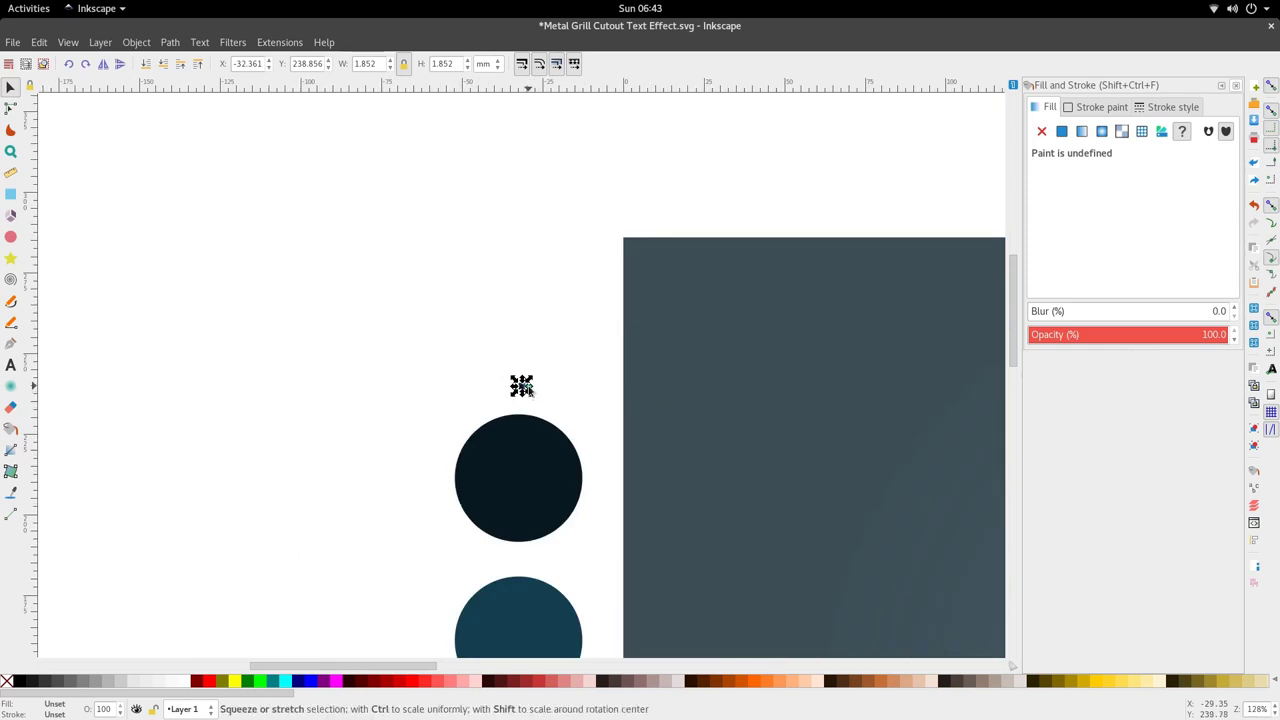
pyautogui.hscroll(5, 515, 384)
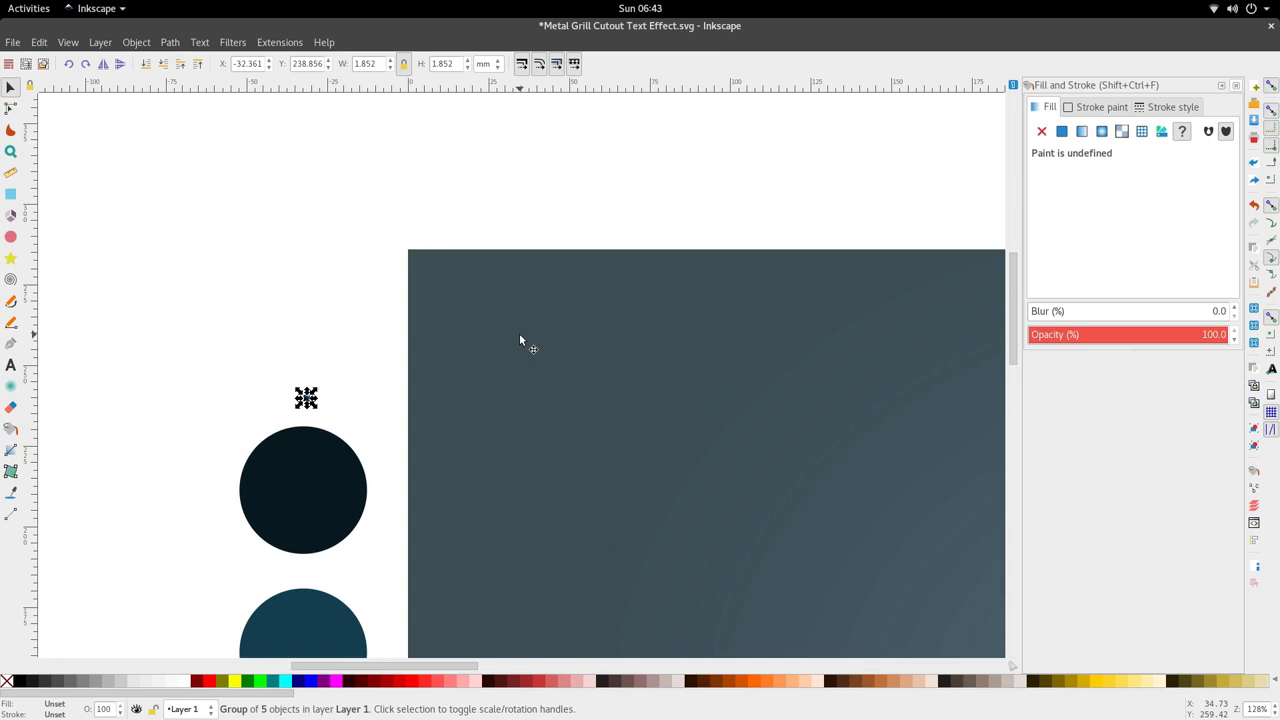
pyautogui.keyDown('ctrl'); pyautogui.scroll(-4, 519, 341); pyautogui.keyUp('ctrl')
pyautogui.keyDown('ctrl'); pyautogui.scroll(4, 461, 338); pyautogui.keyUp('ctrl')
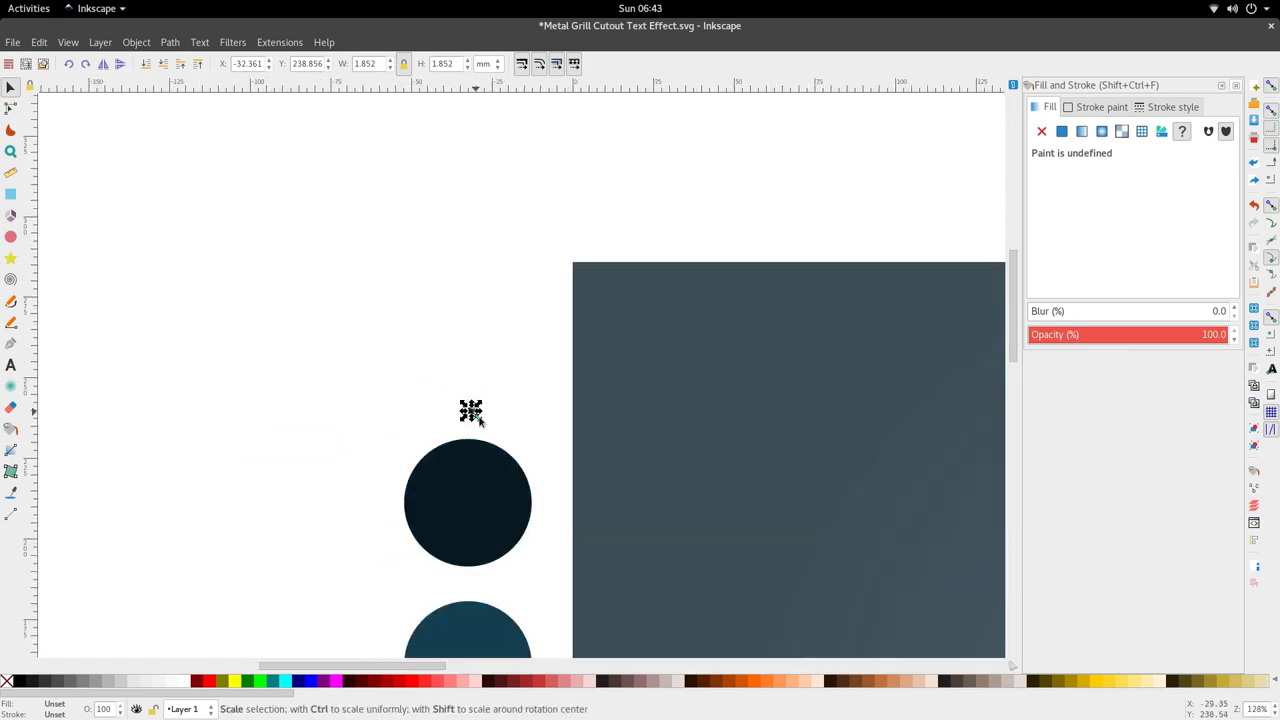
pyautogui.keyDown('ctrl'); pyautogui.scroll(4, 477, 423); pyautogui.keyUp('ctrl')
pyautogui.keyDown('ctrl'); pyautogui.scroll(-4, 512, 357); pyautogui.keyUp('ctrl')
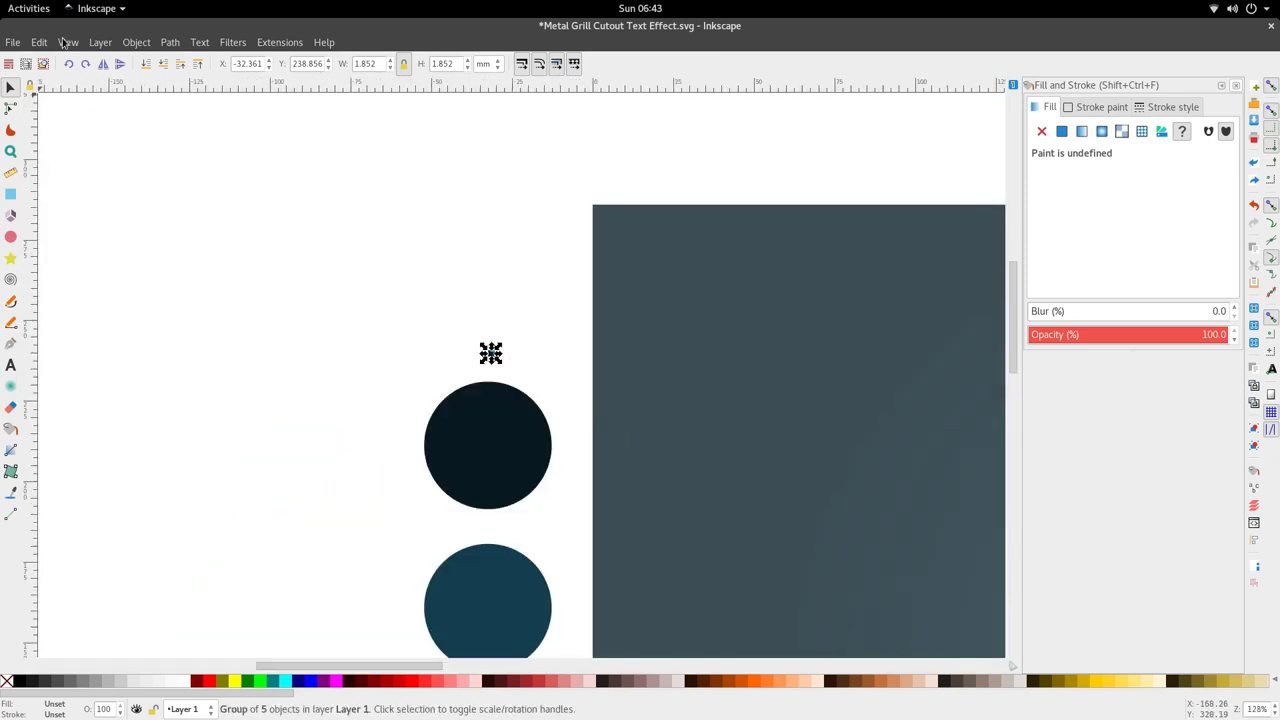
pyautogui.click(12, 42)
pyautogui.moveTo(39, 42)
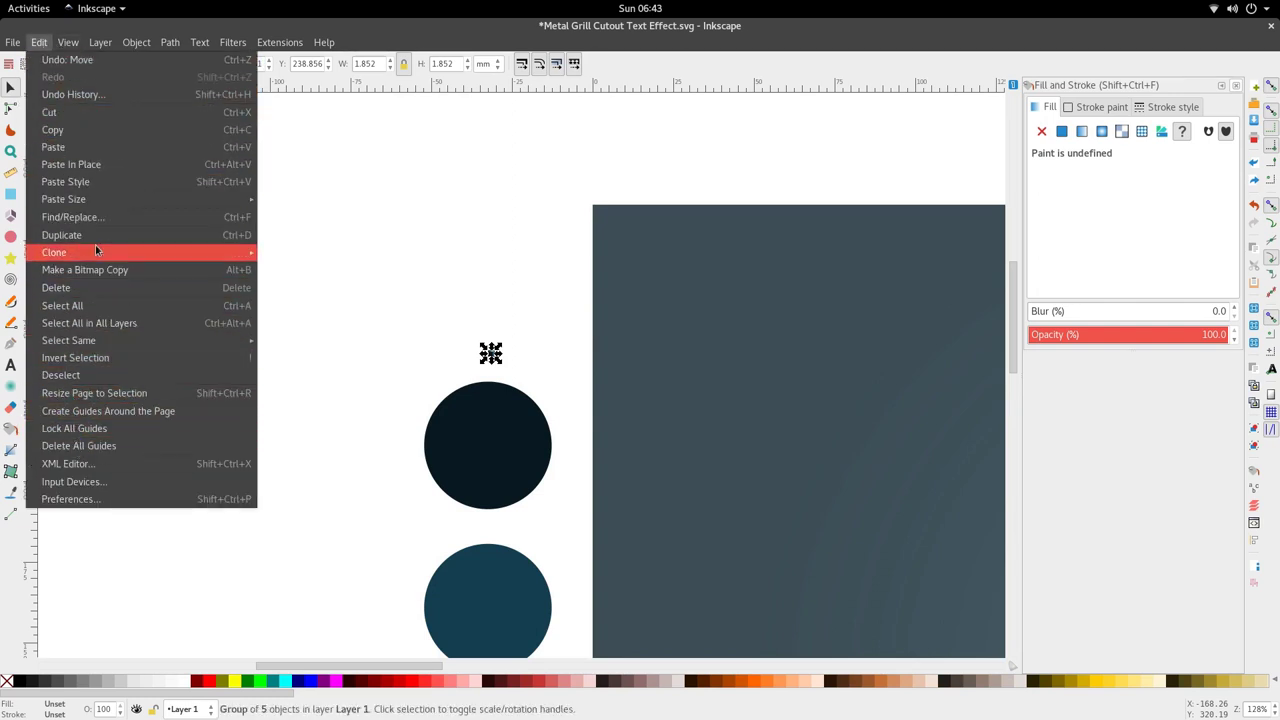
pyautogui.moveTo(134, 248)
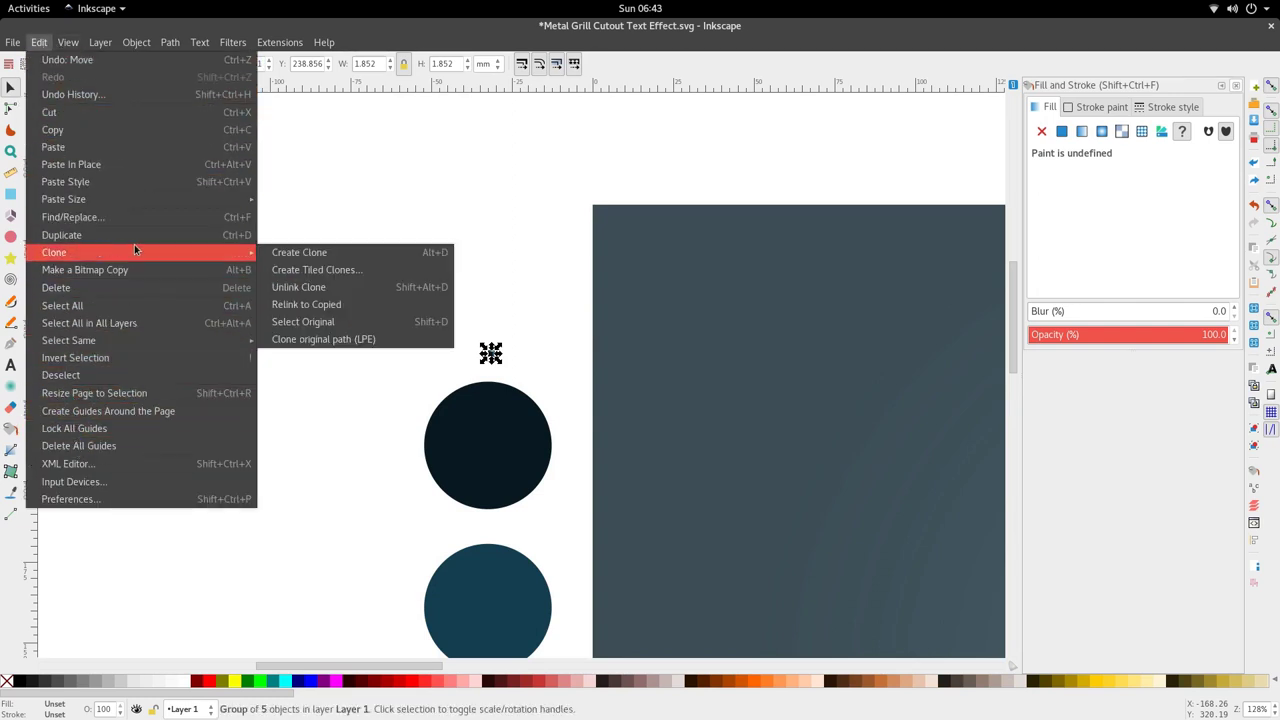
pyautogui.click(330, 273)
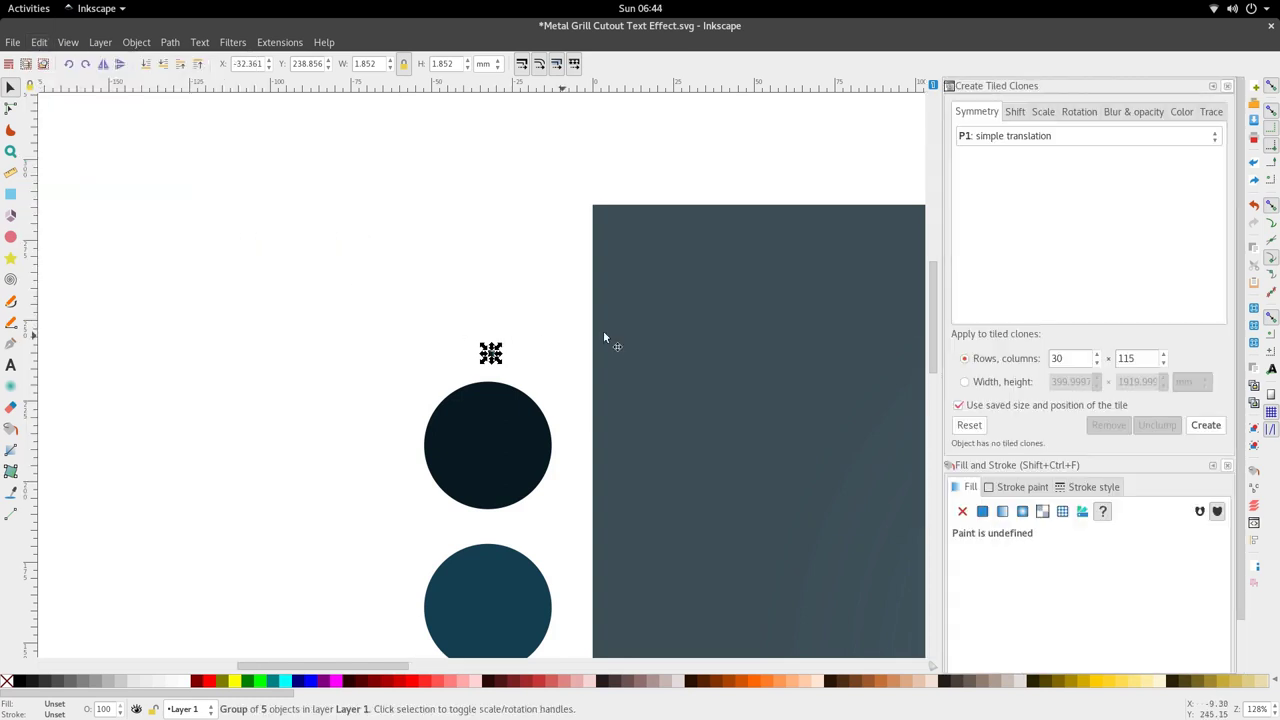
pyautogui.click(1020, 113)
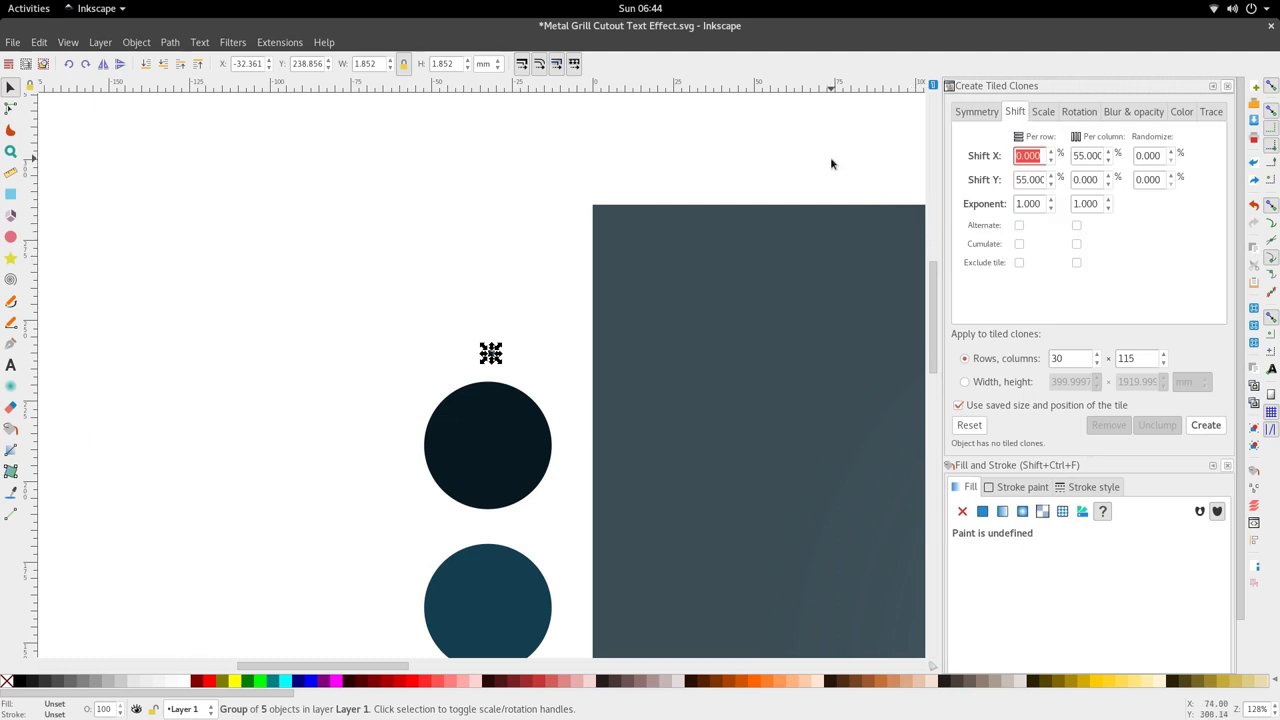
# Review the horizontal shift per column and the vertical shift per row set for the tiled clones
pyautogui.hscroll(8, 825, 166)
pyautogui.hscroll(-1, 820, 168)
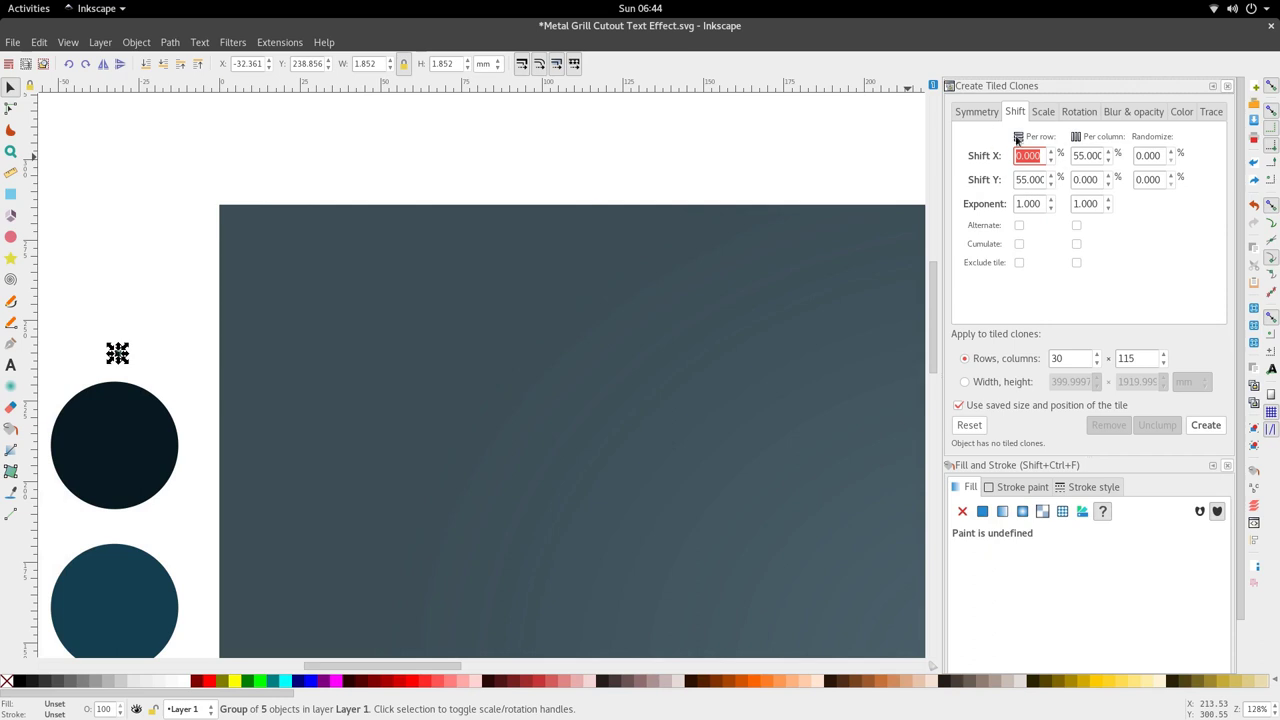
pyautogui.click(979, 113)
pyautogui.click(1017, 114)
pyautogui.moveTo(1074, 155); pyautogui.dragTo(1129, 153)
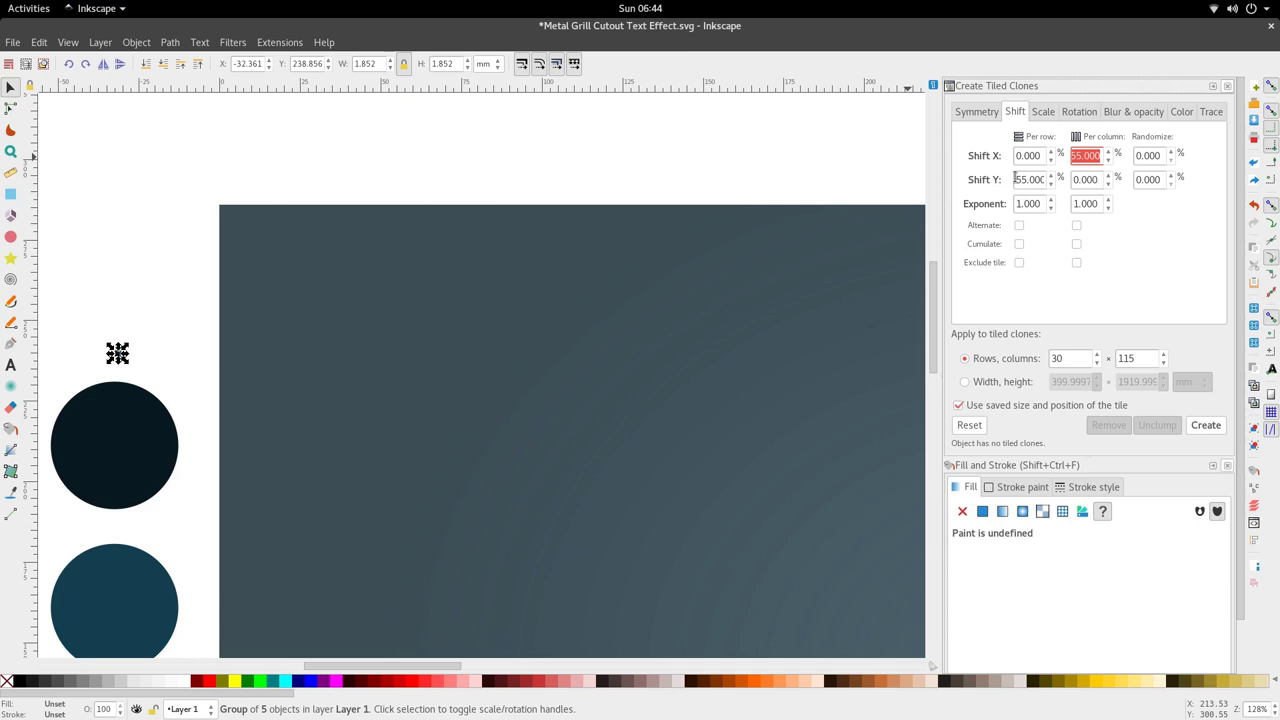
pyautogui.moveTo(1015, 179); pyautogui.dragTo(1051, 181)
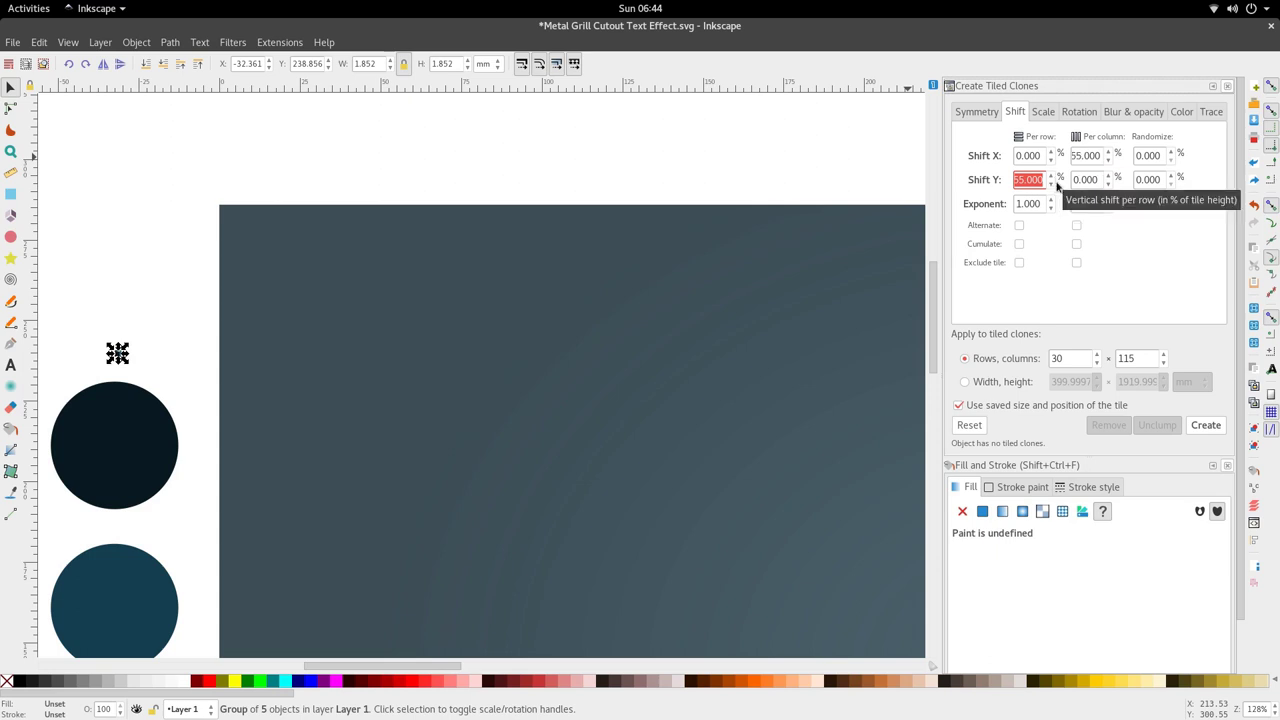
pyautogui.click(1071, 157)
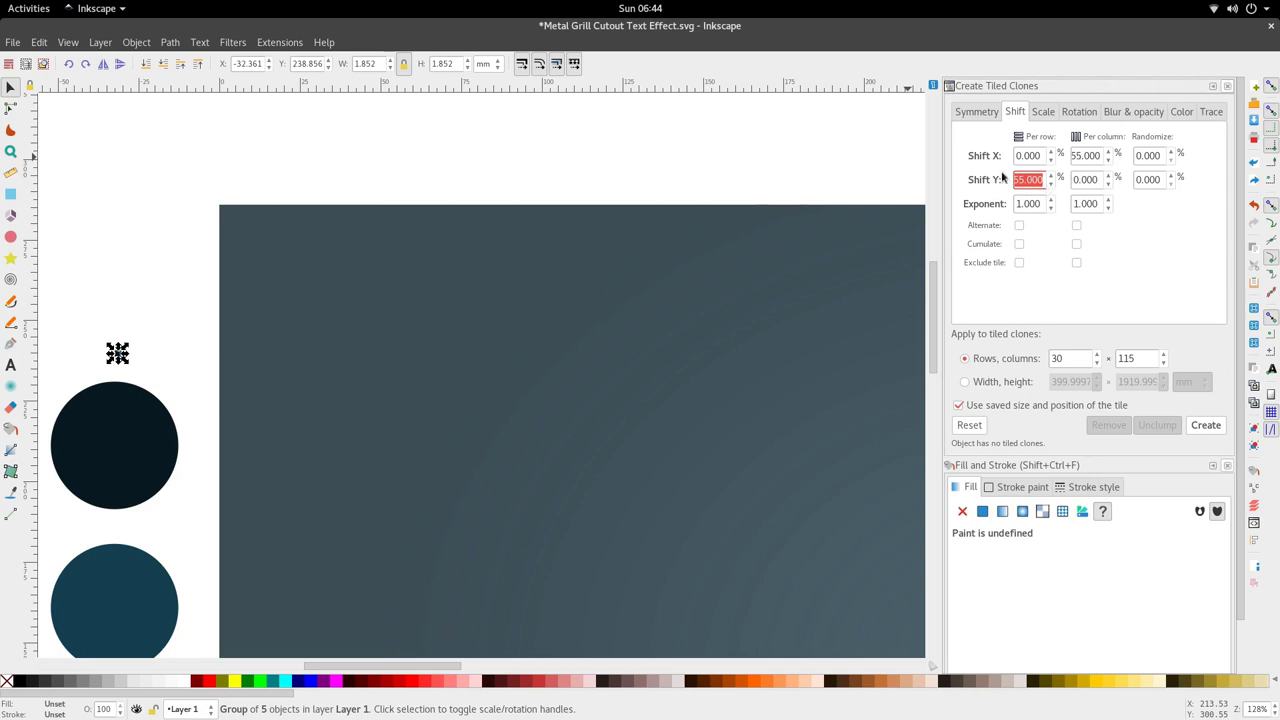
# Move the tile group back onto the dark background, to about X 119 mm and Y 181 mm, and keep it selected
pyautogui.scroll(-2, 621, 226)
pyautogui.hscroll(-5, 623, 230)
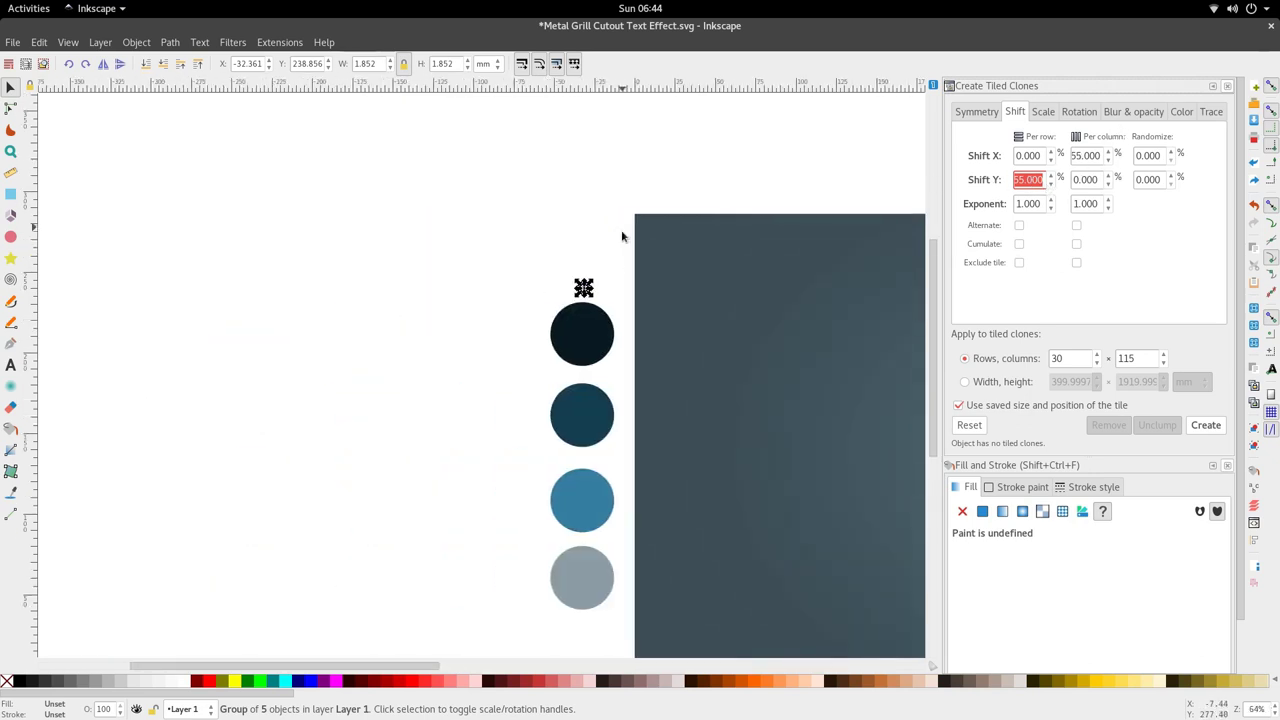
pyautogui.scroll(5, 604, 288)
pyautogui.scroll(3, 466, 305)
pyautogui.scroll(-7, 508, 250)
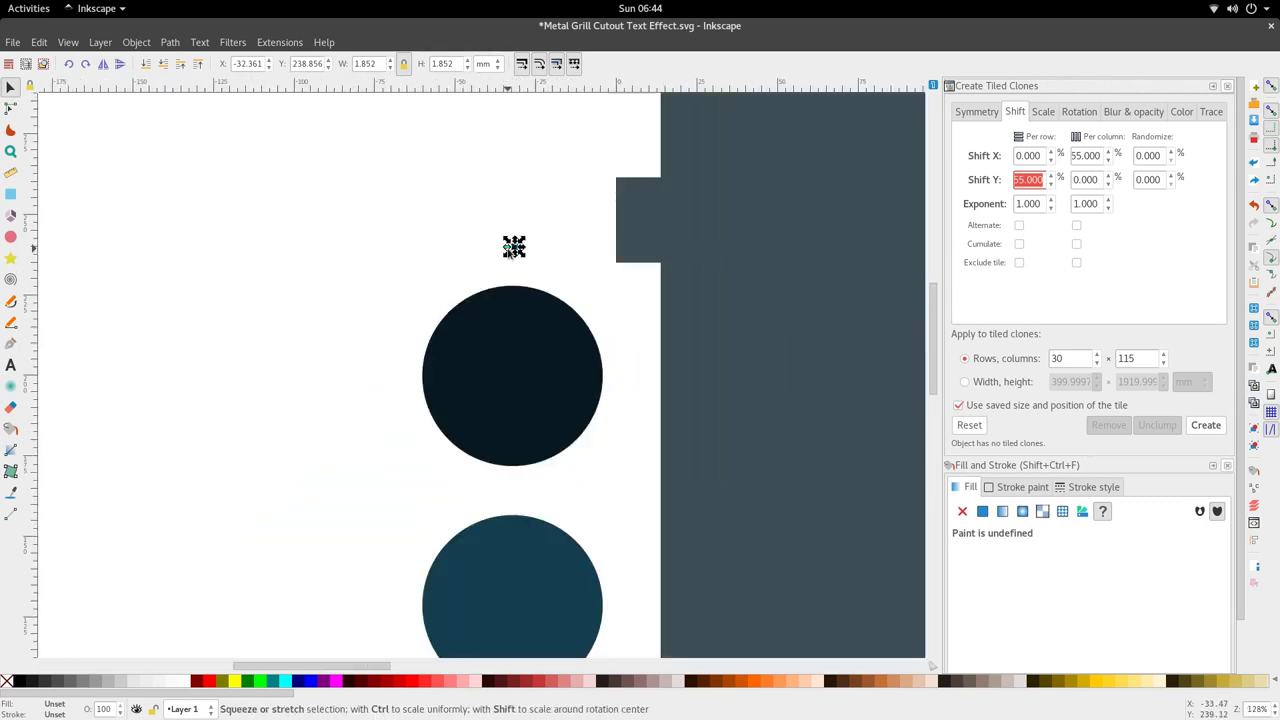
pyautogui.scroll(3, 508, 248)
pyautogui.moveTo(510, 240); pyautogui.dragTo(906, 240)
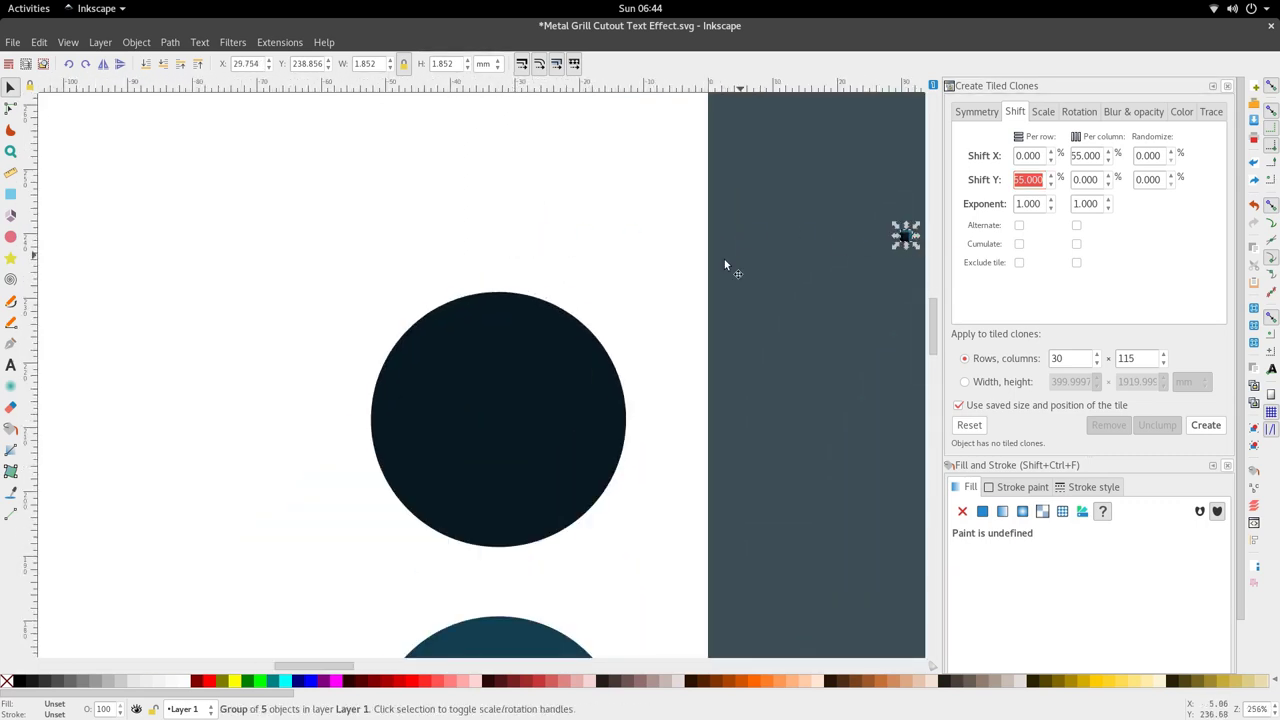
pyautogui.scroll(-4, 697, 286)
pyautogui.hscroll(8, 685, 289)
pyautogui.scroll(4, 419, 280)
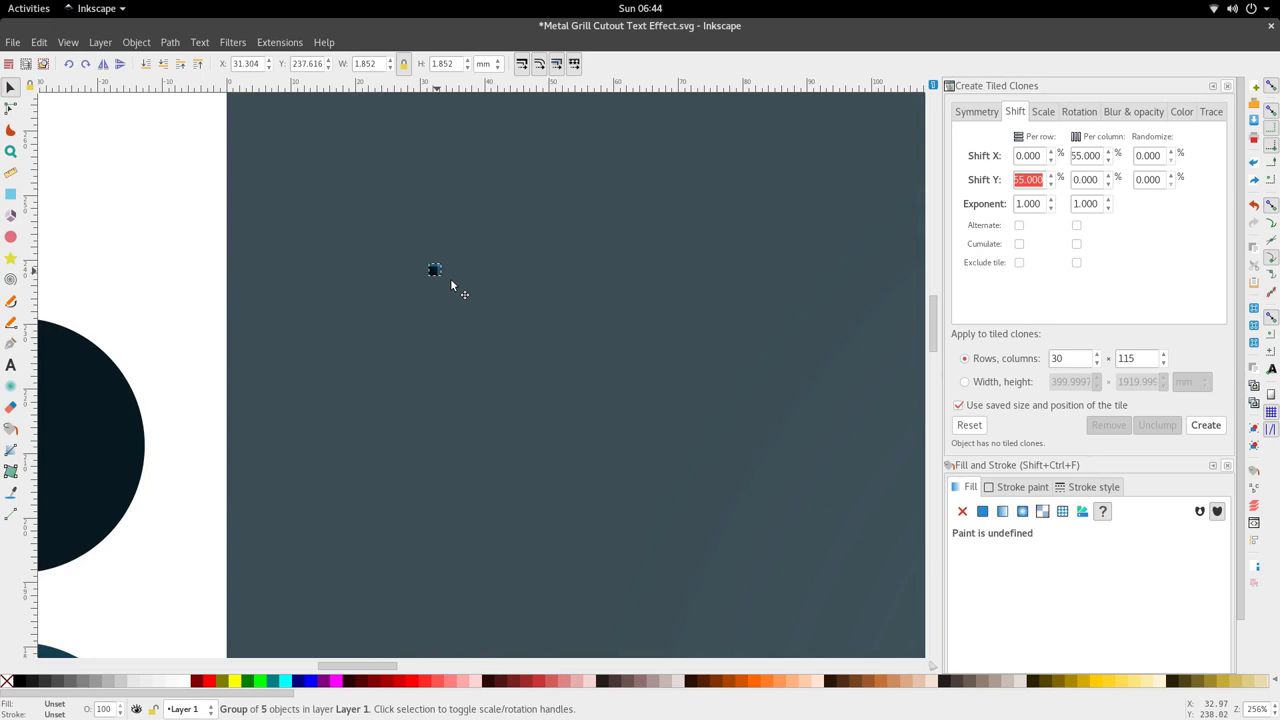
pyautogui.scroll(-4, 737, 491)
pyautogui.hscroll(3, 368, 409)
pyautogui.scroll(2, 366, 409)
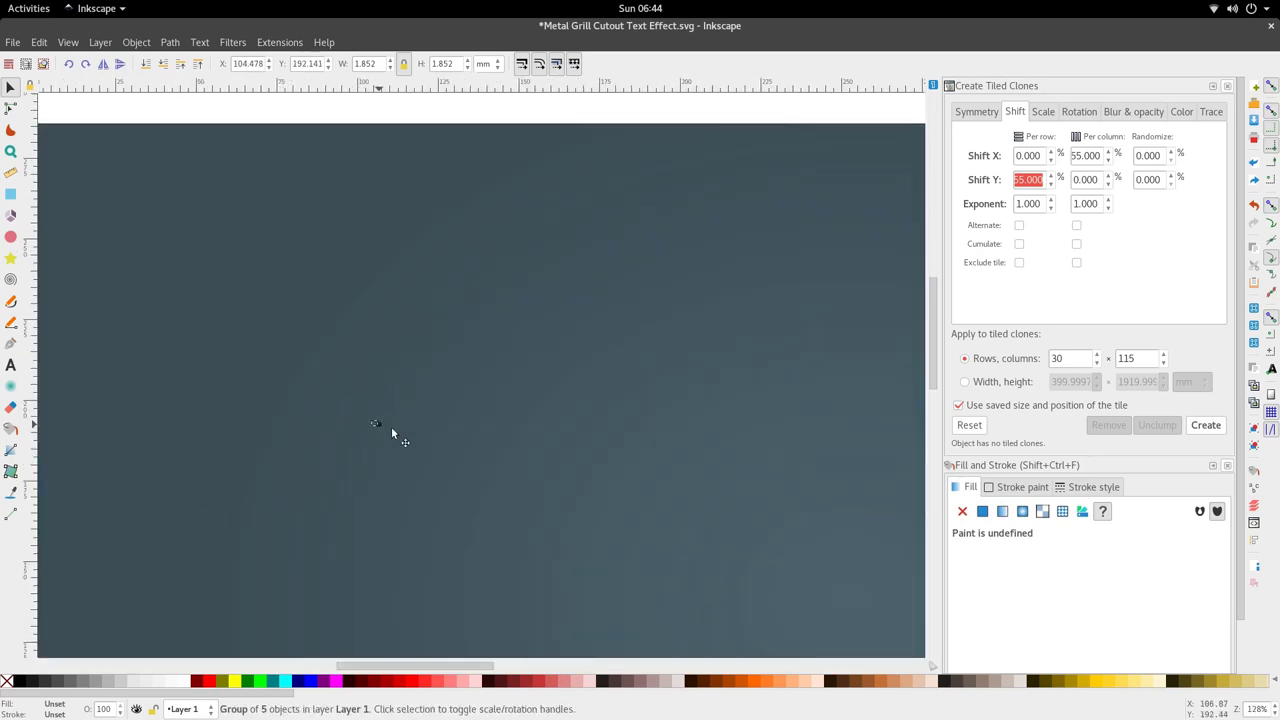
pyautogui.scroll(-4, 530, 409)
pyautogui.click(557, 274)
pyautogui.scroll(-2, 571, 318)
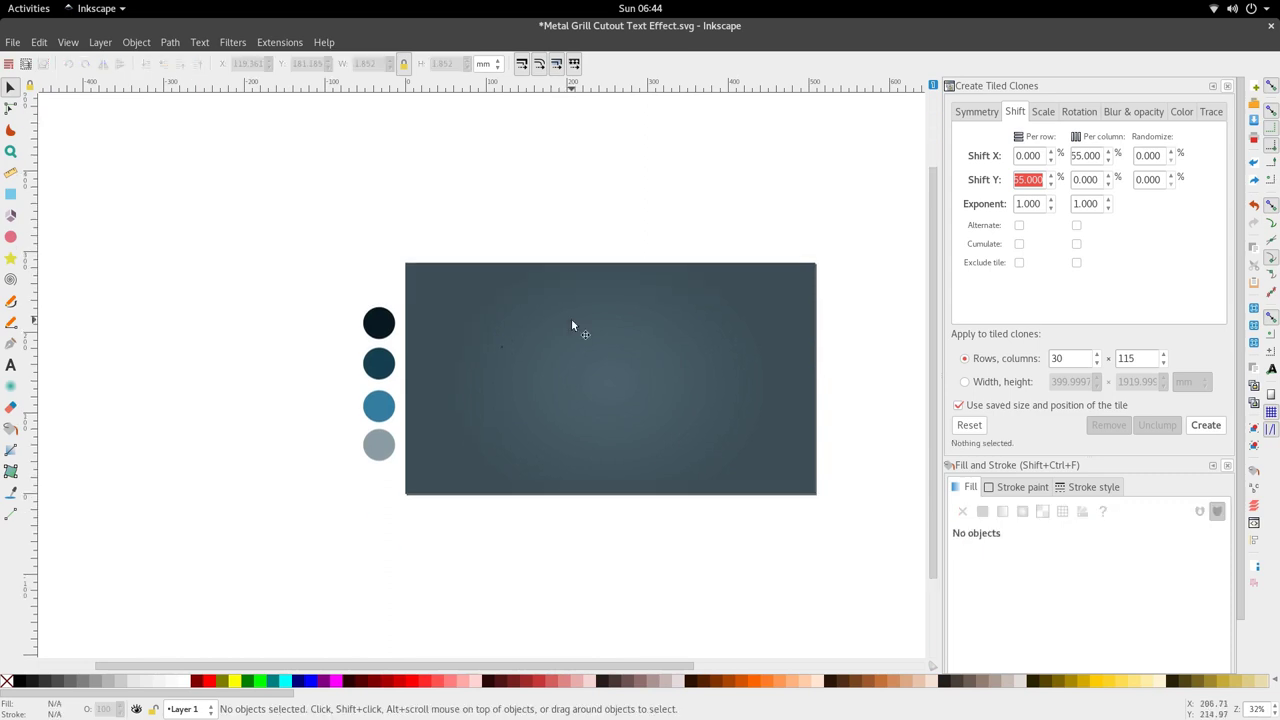
pyautogui.scroll(3, 571, 318)
pyautogui.click(536, 338)
pyautogui.hscroll(3, 546, 353)
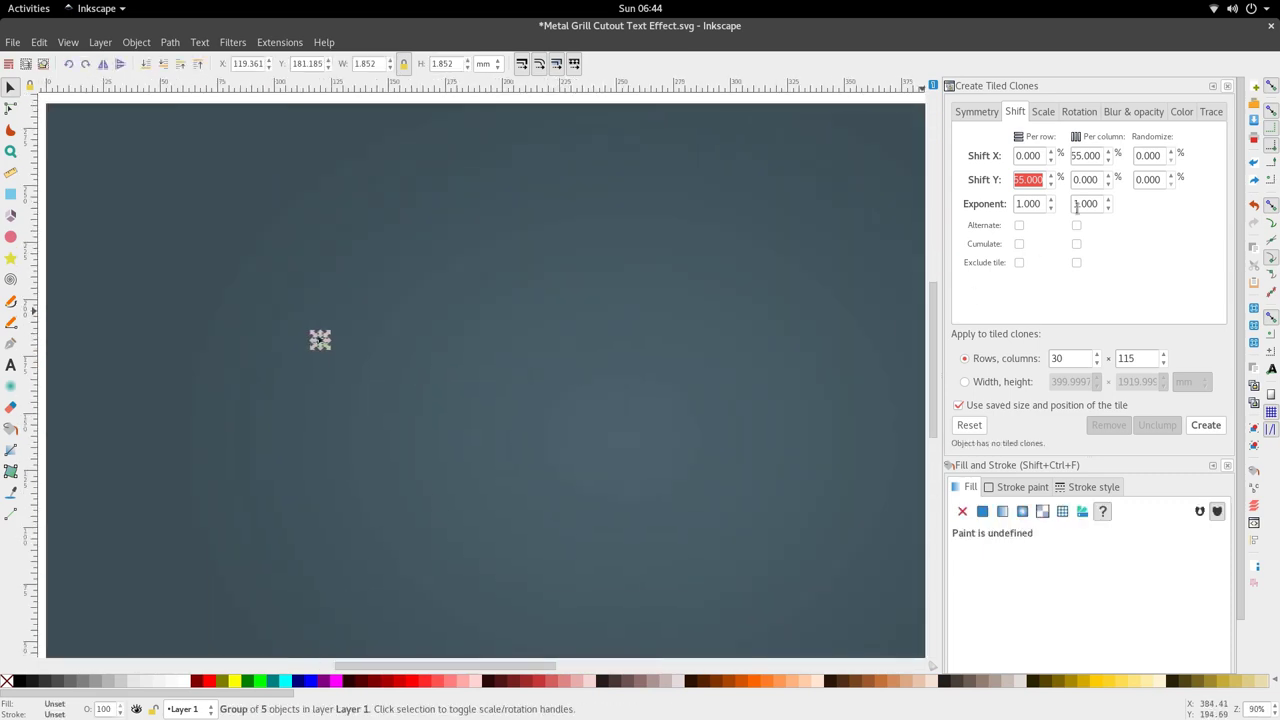
pyautogui.hscroll(-2, 595, 285)
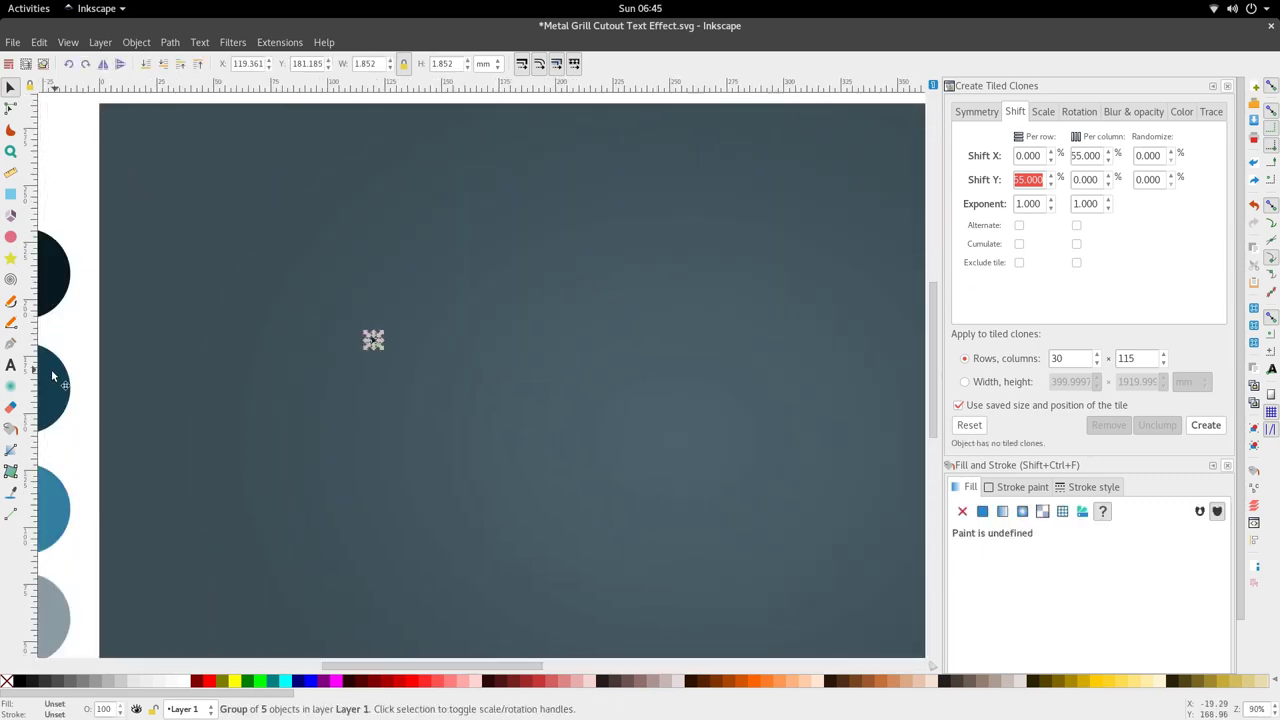
# Create a flowed text frame across the middle of the dark background and enter the word "Ockuma"
pyautogui.click(11, 365)
pyautogui.scroll(-1, 548, 277)
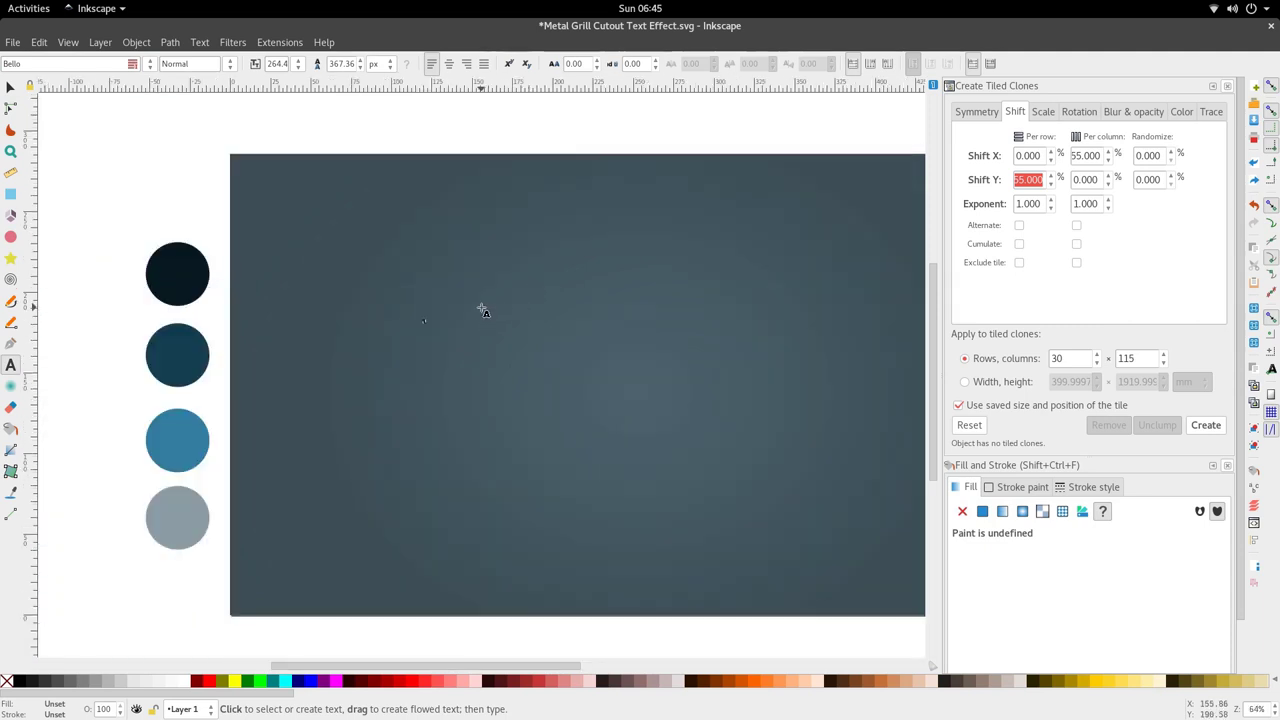
pyautogui.moveTo(482, 309); pyautogui.dragTo(907, 527)
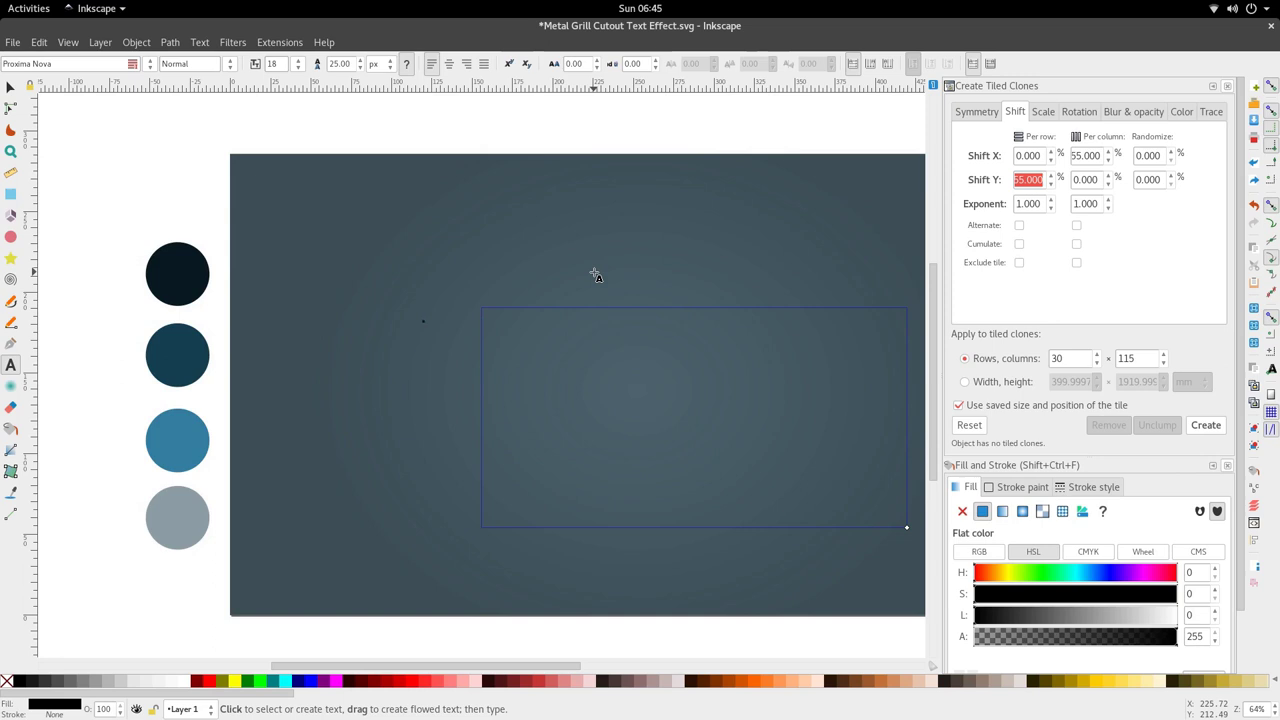
pyautogui.write('INK')
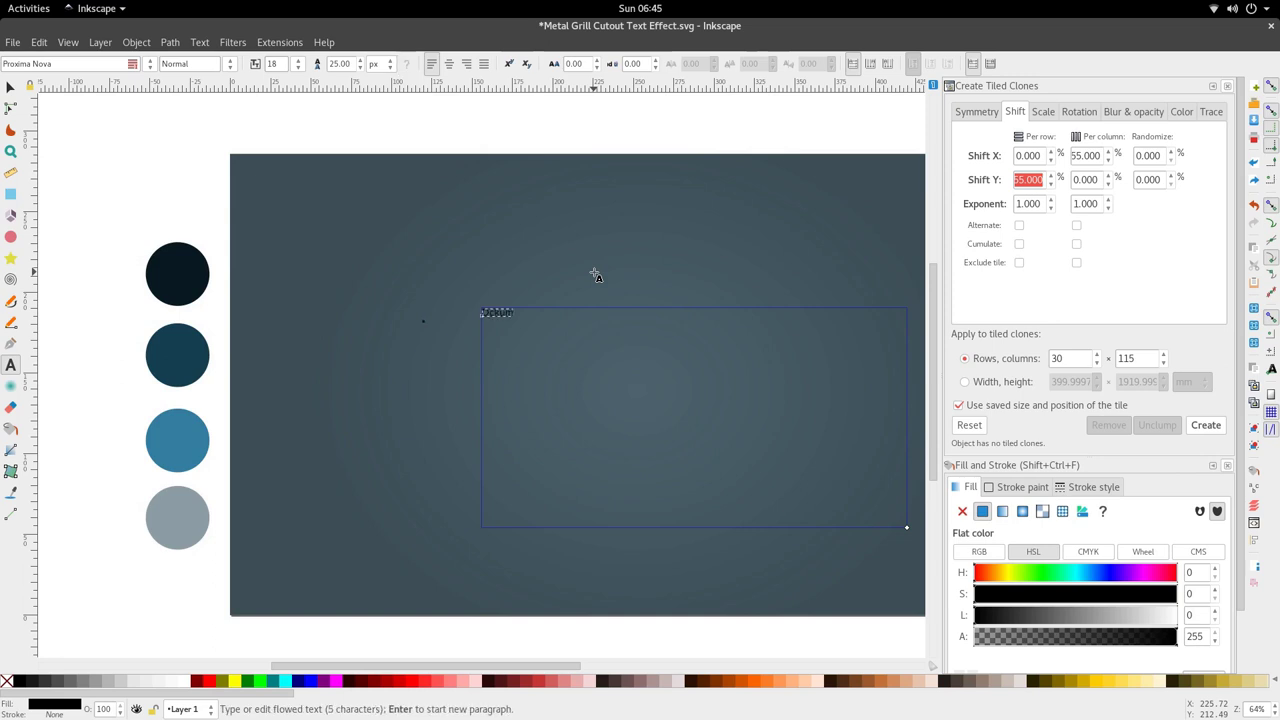
pyautogui.write('uma')
pyautogui.scroll(2, 497, 331)
pyautogui.scroll(-3, 526, 300)
# Scale the "Ockuma" text up to about 214 by 42 mm and place it near the middle of the background
pyautogui.click(10, 87)
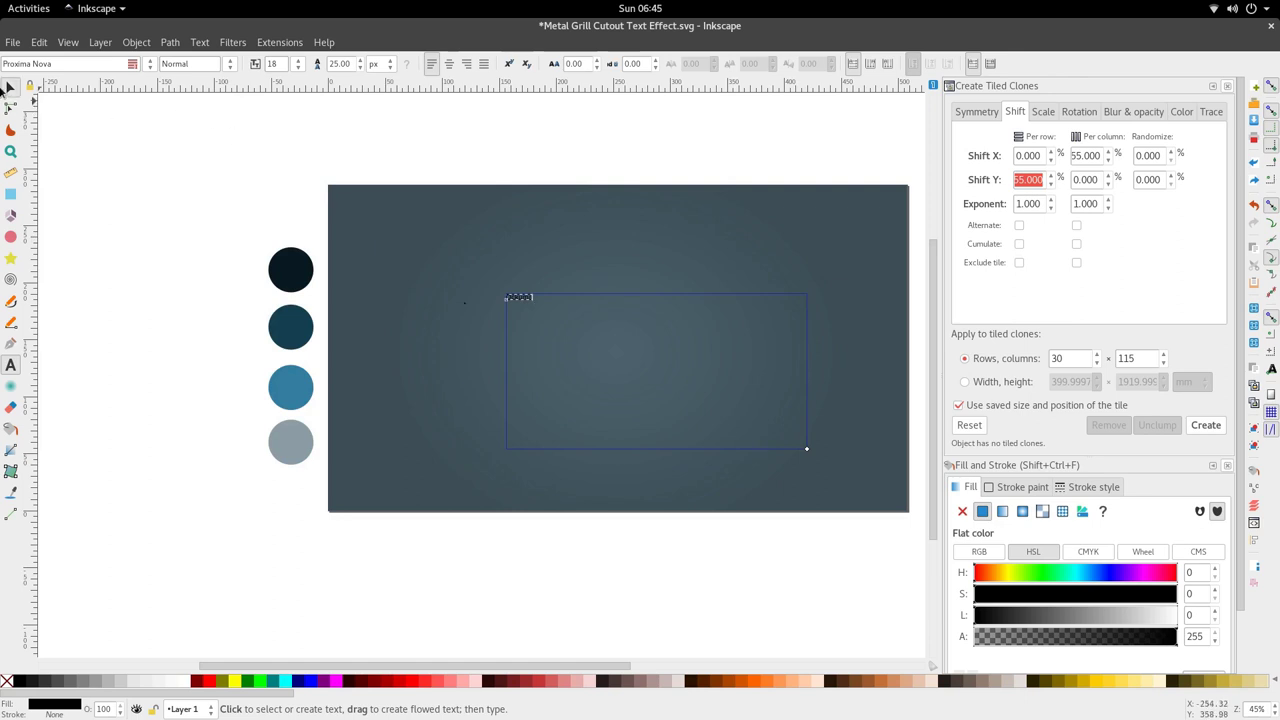
pyautogui.click(518, 297)
pyautogui.moveTo(538, 304); pyautogui.dragTo(755, 450)
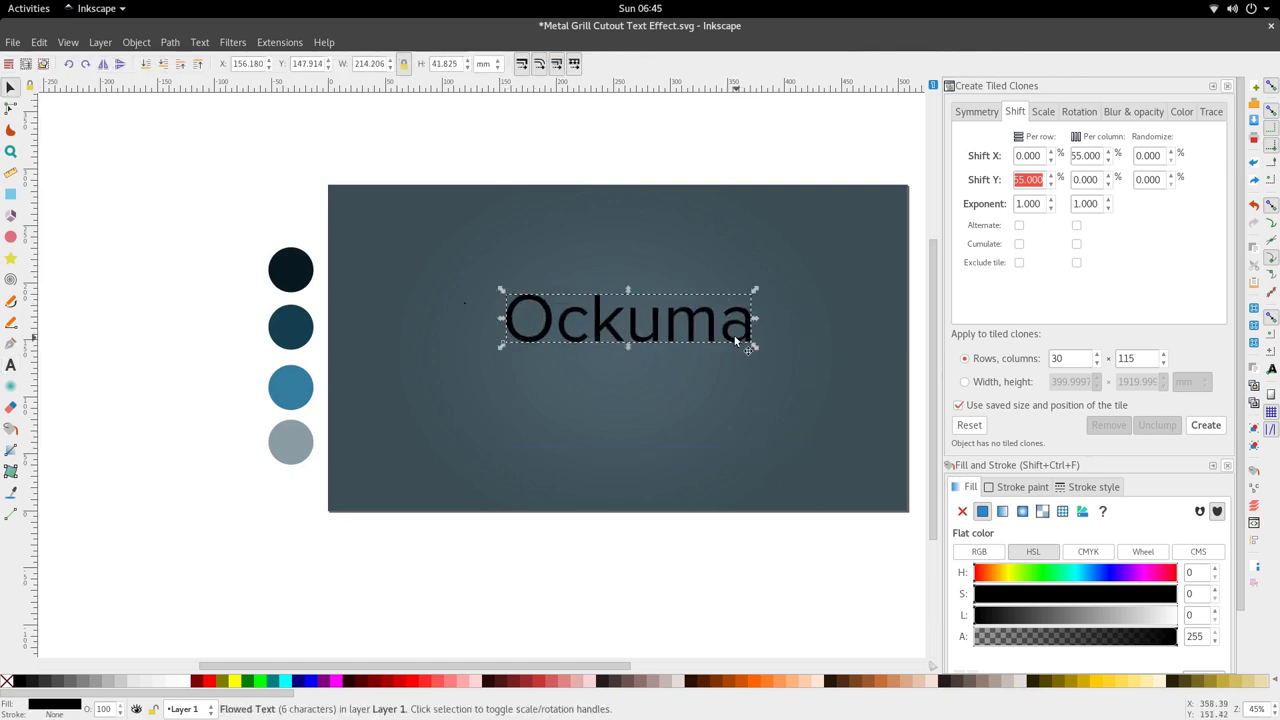
pyautogui.moveTo(714, 322); pyautogui.dragTo(695, 366)
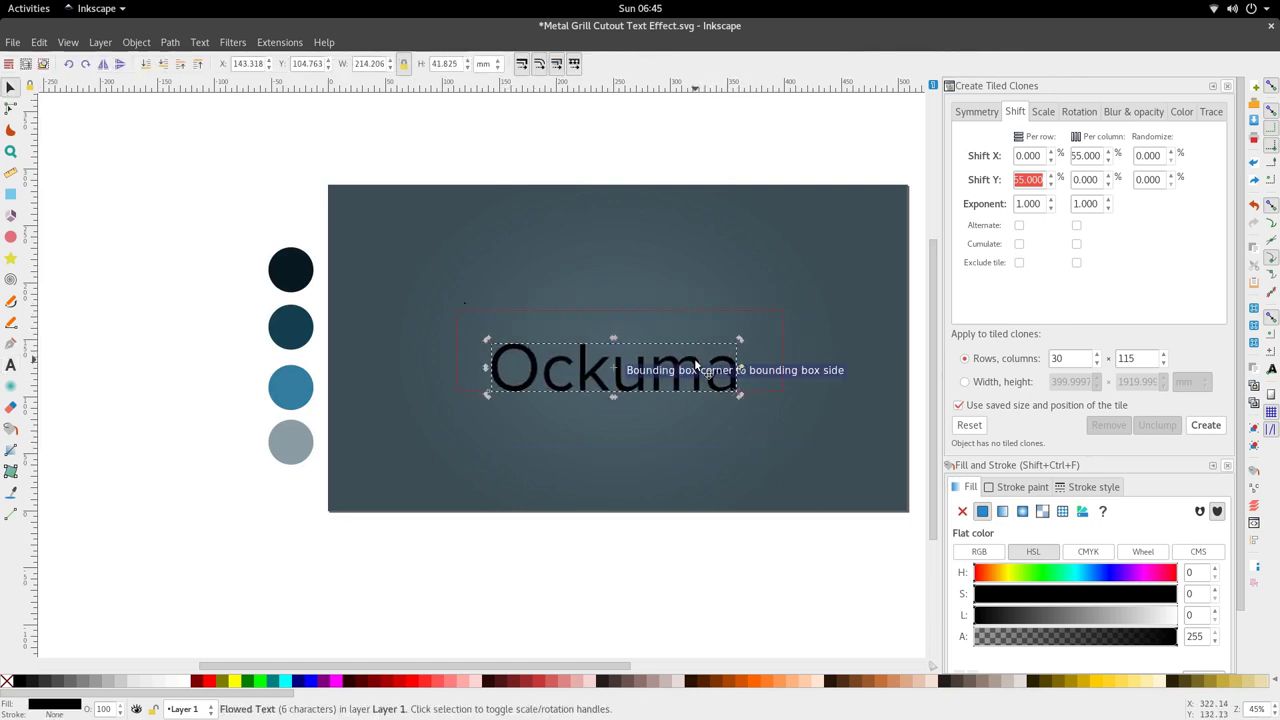
# Change the font of the whole word "Ockuma" to Bello
pyautogui.press('t')
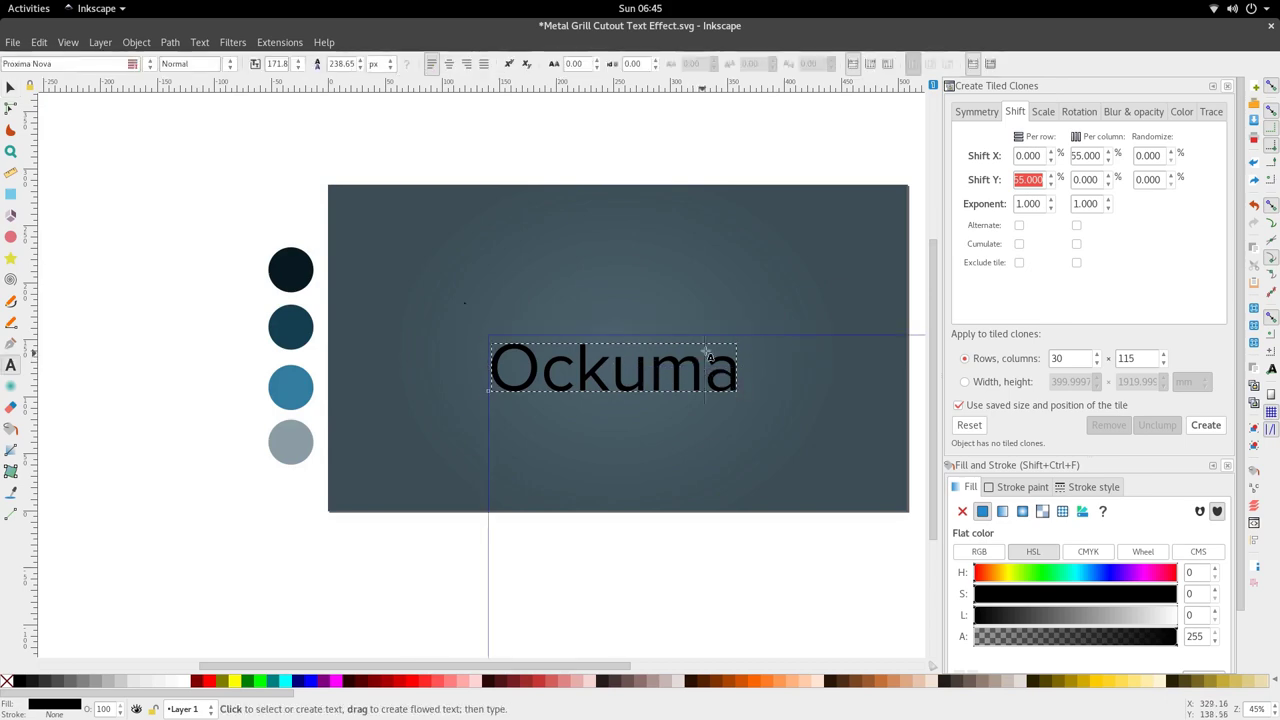
pyautogui.doubleClick(703, 340)
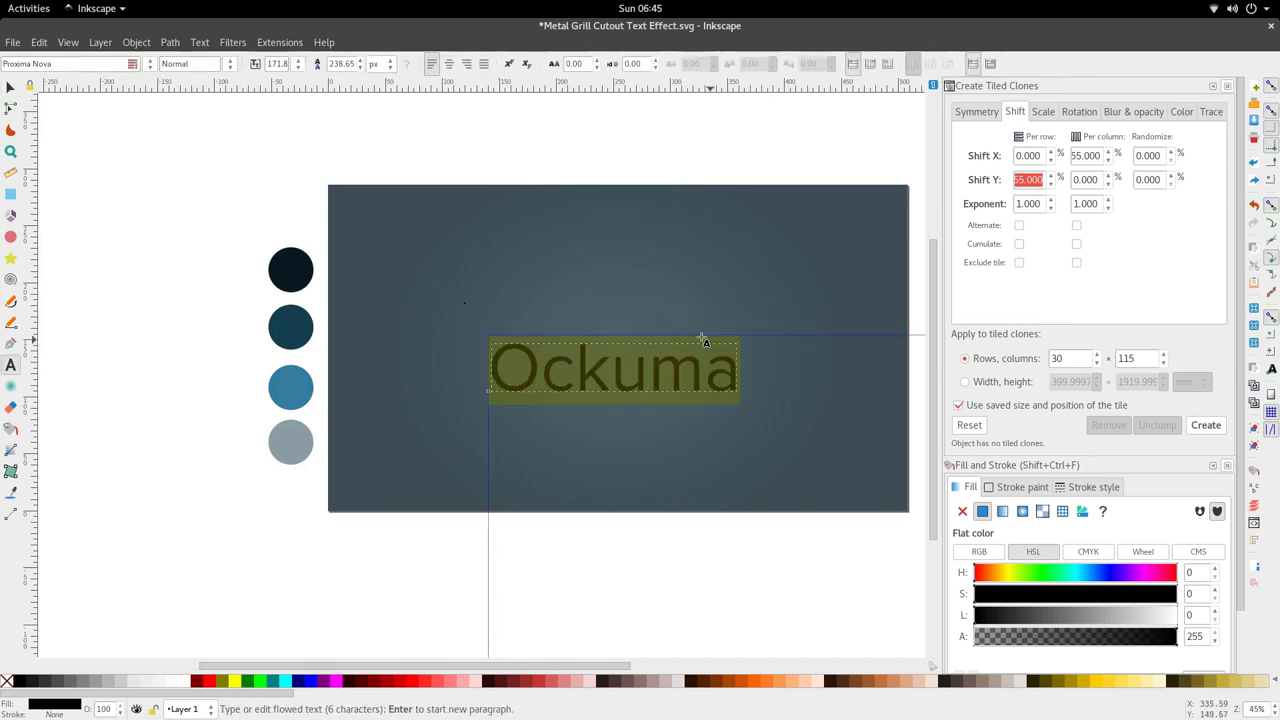
pyautogui.click(149, 63)
pyautogui.scroll(10, 155, 507)
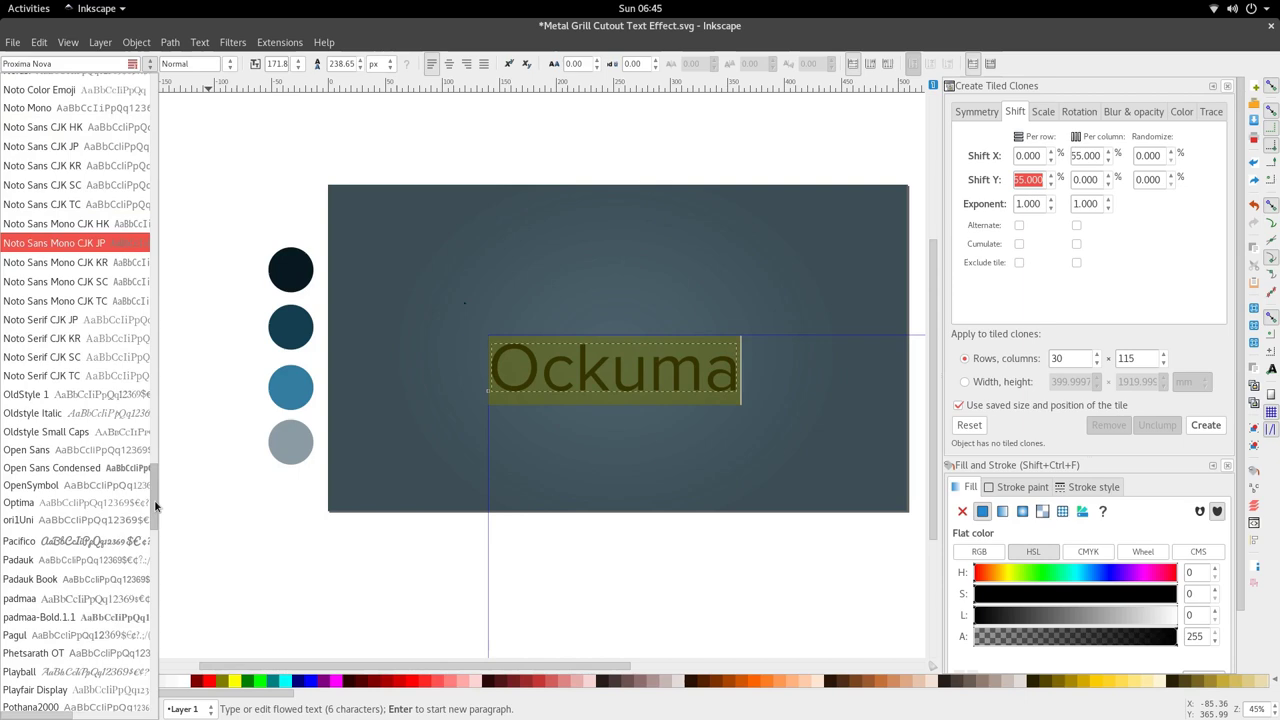
pyautogui.moveTo(155, 507); pyautogui.dragTo(171, 23)
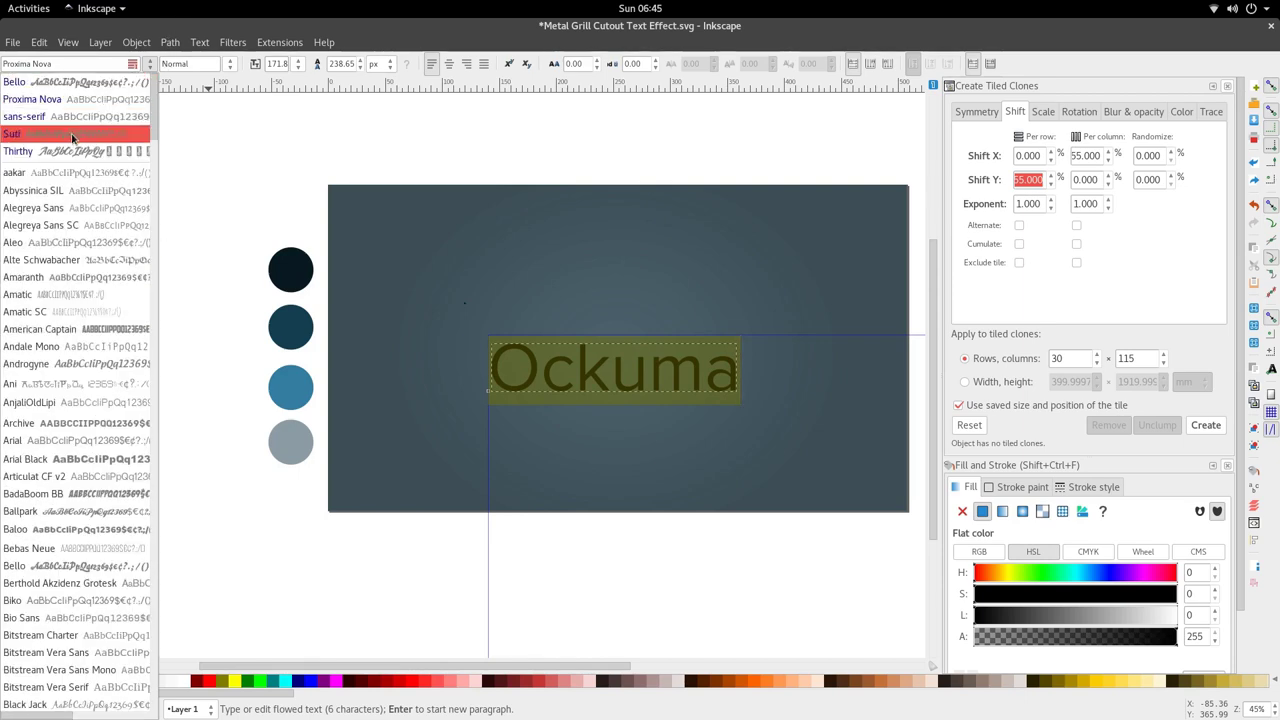
pyautogui.click(42, 87)
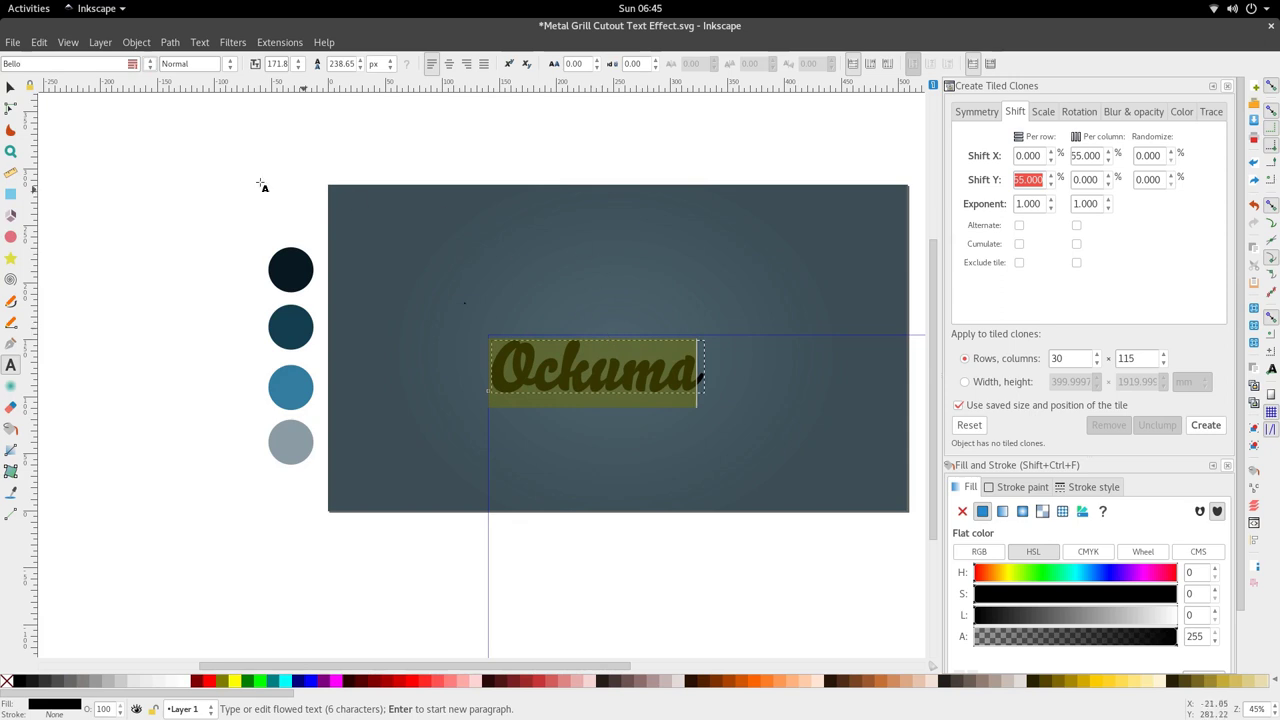
# Enlarge the "Ockuma" text to about 252 by 63 mm and reposition it near the middle of the background
pyautogui.click(10, 87)
pyautogui.click(187, 231)
pyautogui.moveTo(625, 389); pyautogui.dragTo(651, 359)
pyautogui.moveTo(734, 367); pyautogui.dragTo(660, 418)
pyautogui.scroll(2, 731, 375)
pyautogui.scroll(-2, 680, 415)
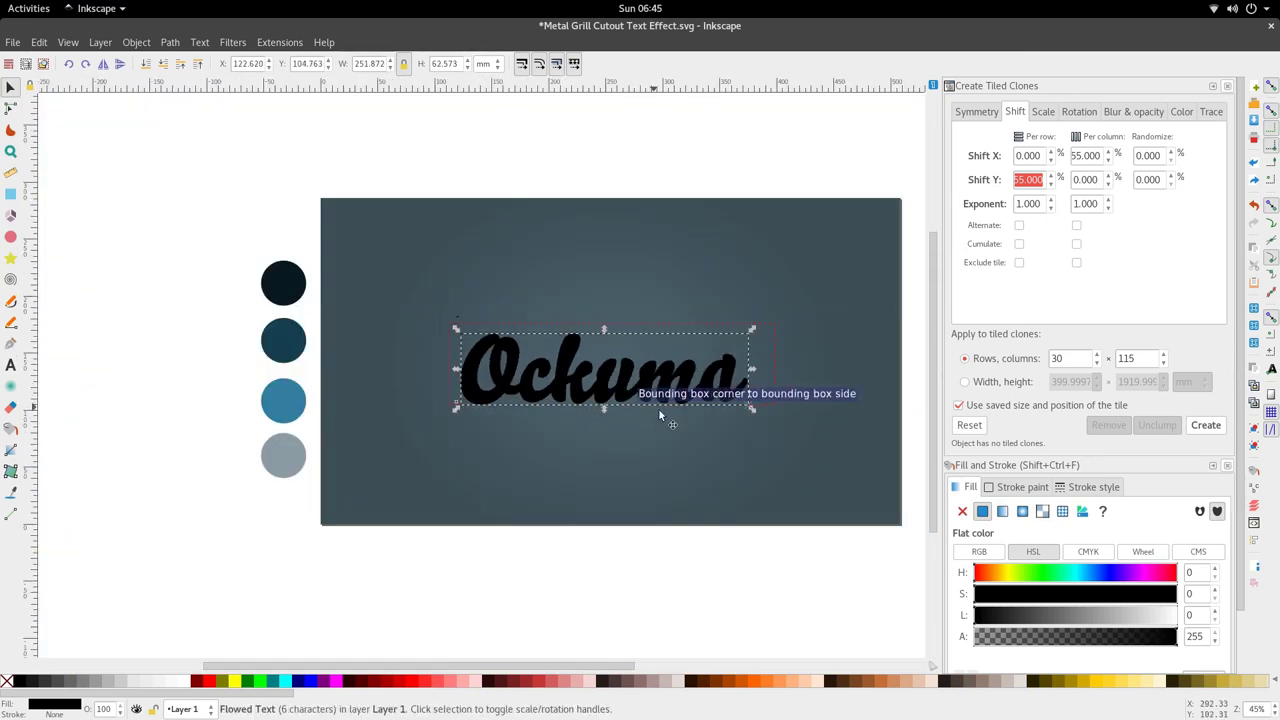
# Reopen the "Ockuma" text for editing and check the name of its font
pyautogui.click(693, 588)
pyautogui.scroll(1, 652, 395)
pyautogui.doubleClick(660, 392)
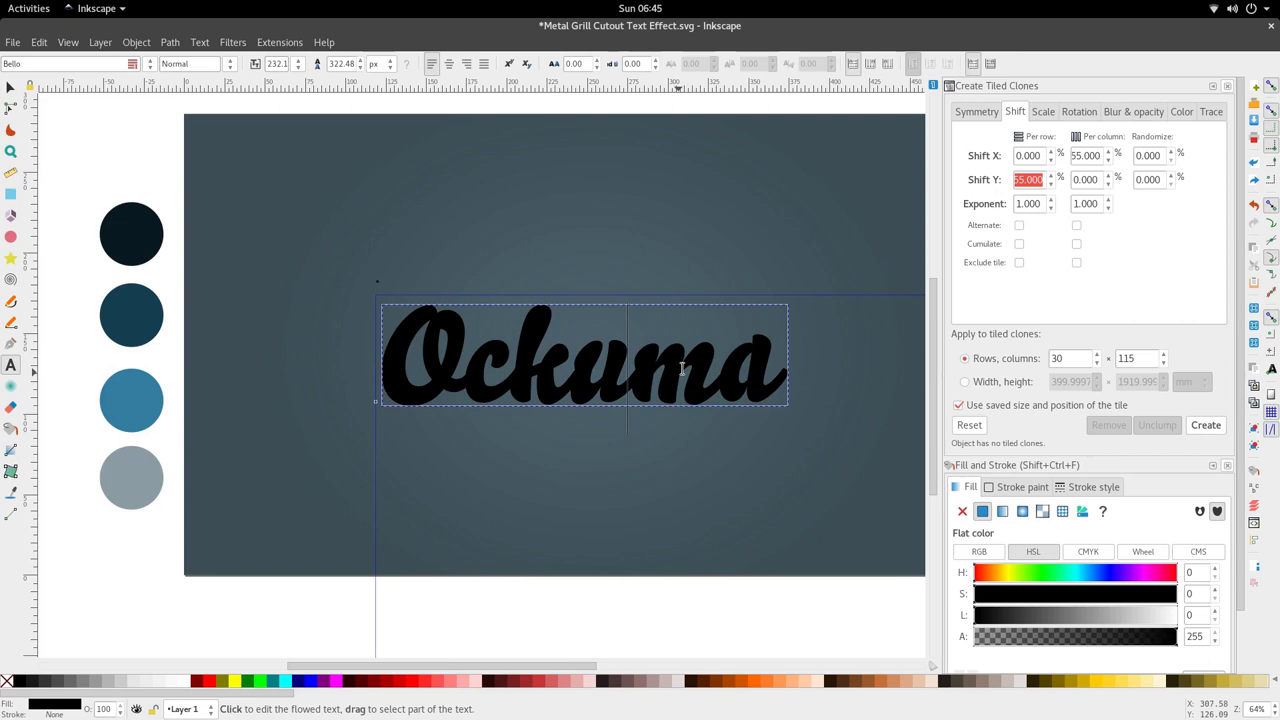
pyautogui.moveTo(32, 63); pyautogui.dragTo(3, 63)
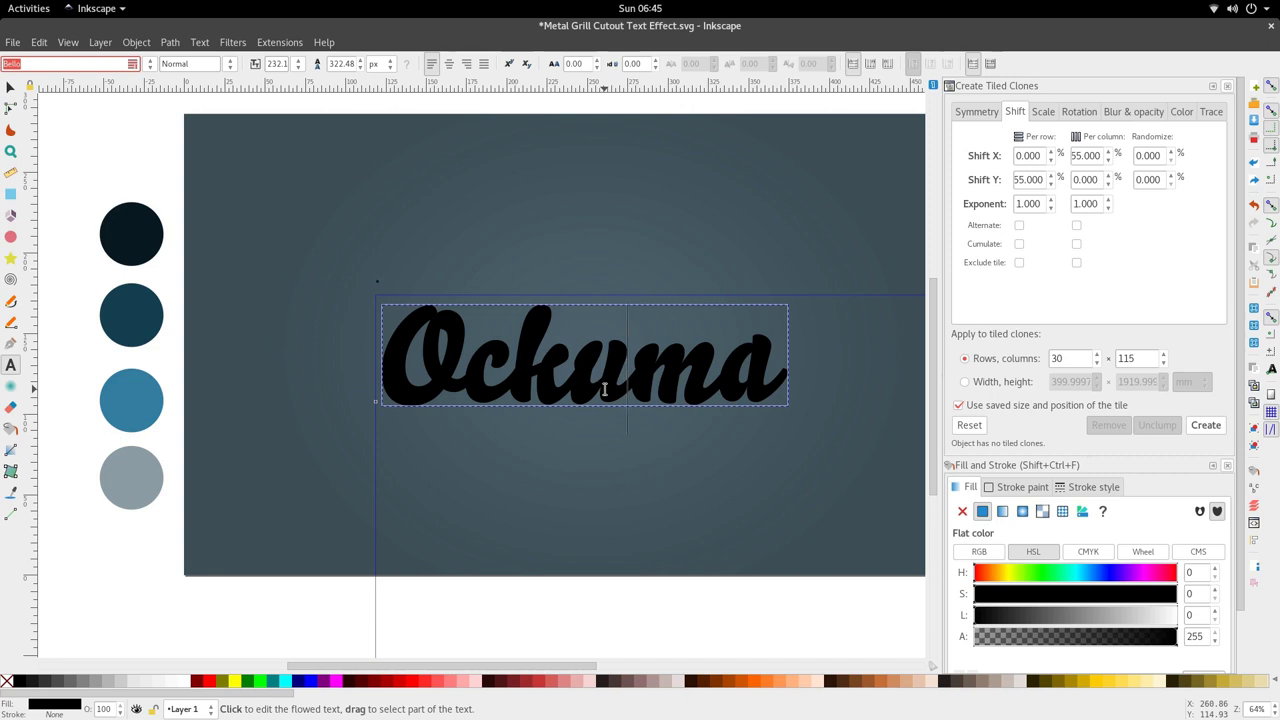
pyautogui.scroll(-1, 620, 335)
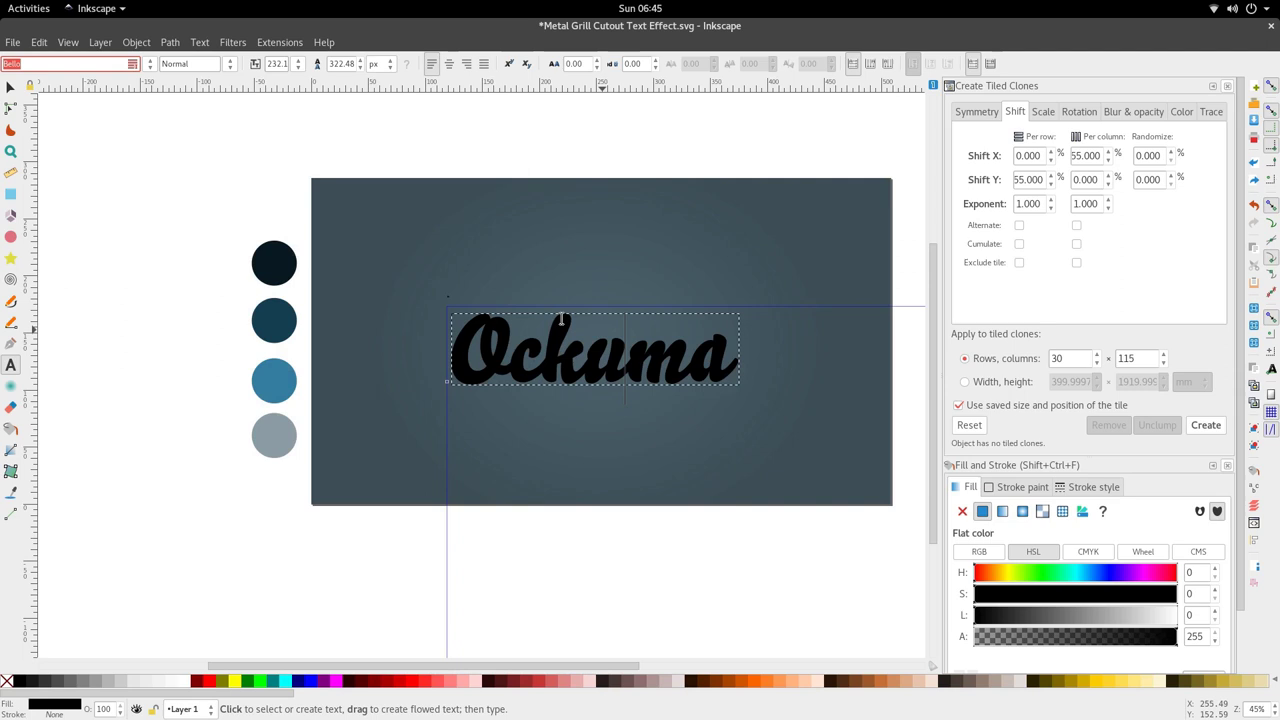
# Scale the "Ockuma" text to about 287 by 71 mm and stack it above the background, beneath the tile group
pyautogui.press('F1')
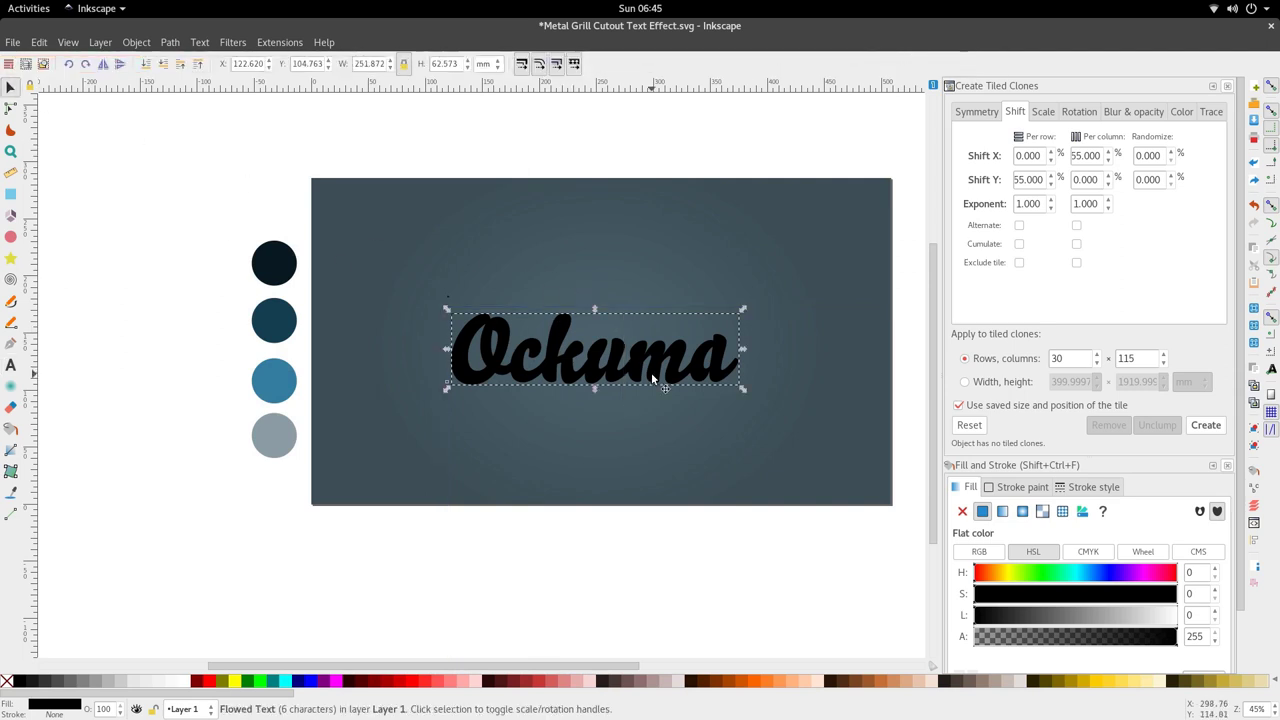
pyautogui.press('Delete')
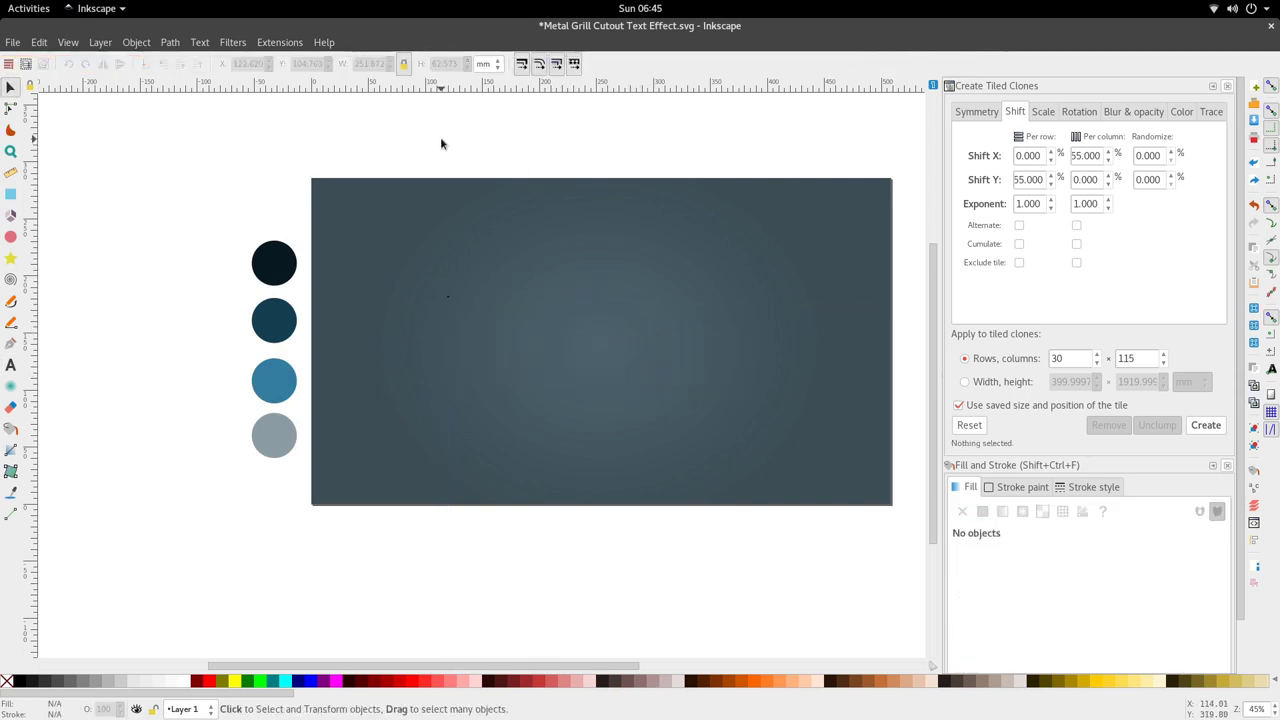
pyautogui.moveTo(441, 144); pyautogui.dragTo(846, 449)
pyautogui.moveTo(893, 625); pyautogui.dragTo(352, 174)
pyautogui.click(406, 155)
pyautogui.moveTo(397, 449); pyautogui.dragTo(874, 263)
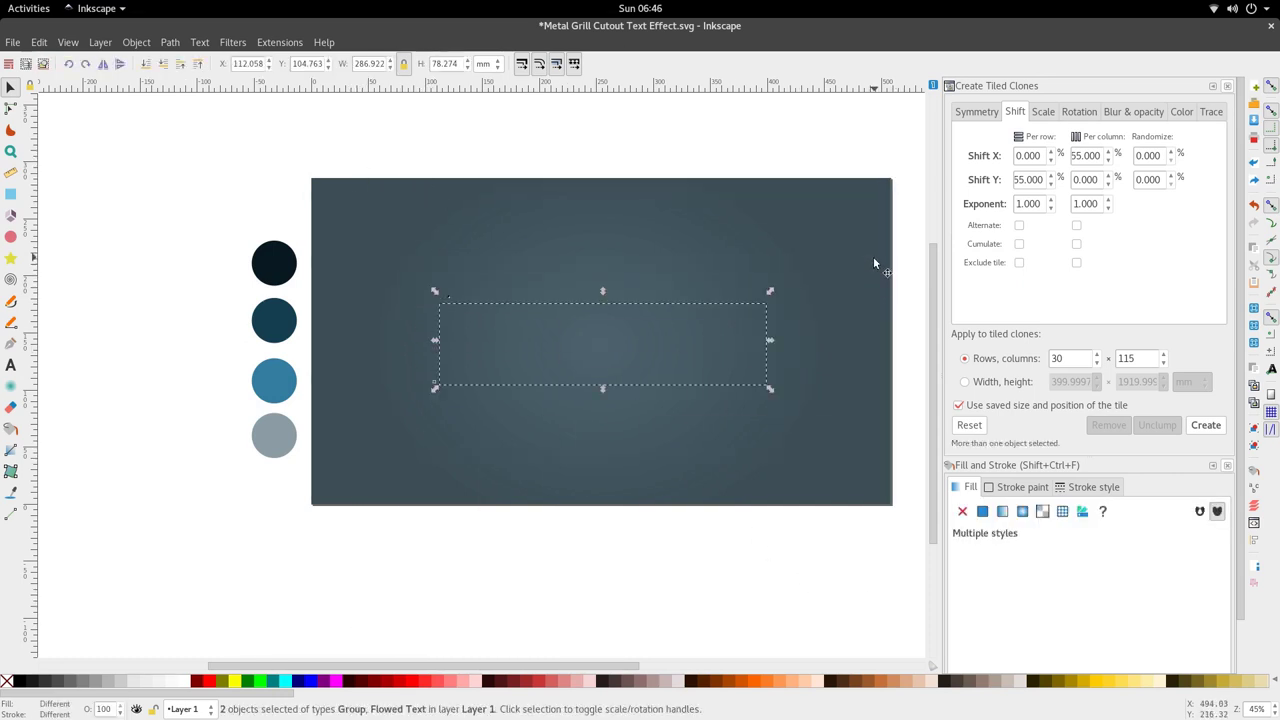
pyautogui.click(180, 63)
pyautogui.press('Escape')
# Fill the "Ockuma" text with the colour of the darkest palette circle, #091a22
pyautogui.keyDown('ctrl'); pyautogui.scroll(3, 463, 303); pyautogui.keyUp('ctrl')
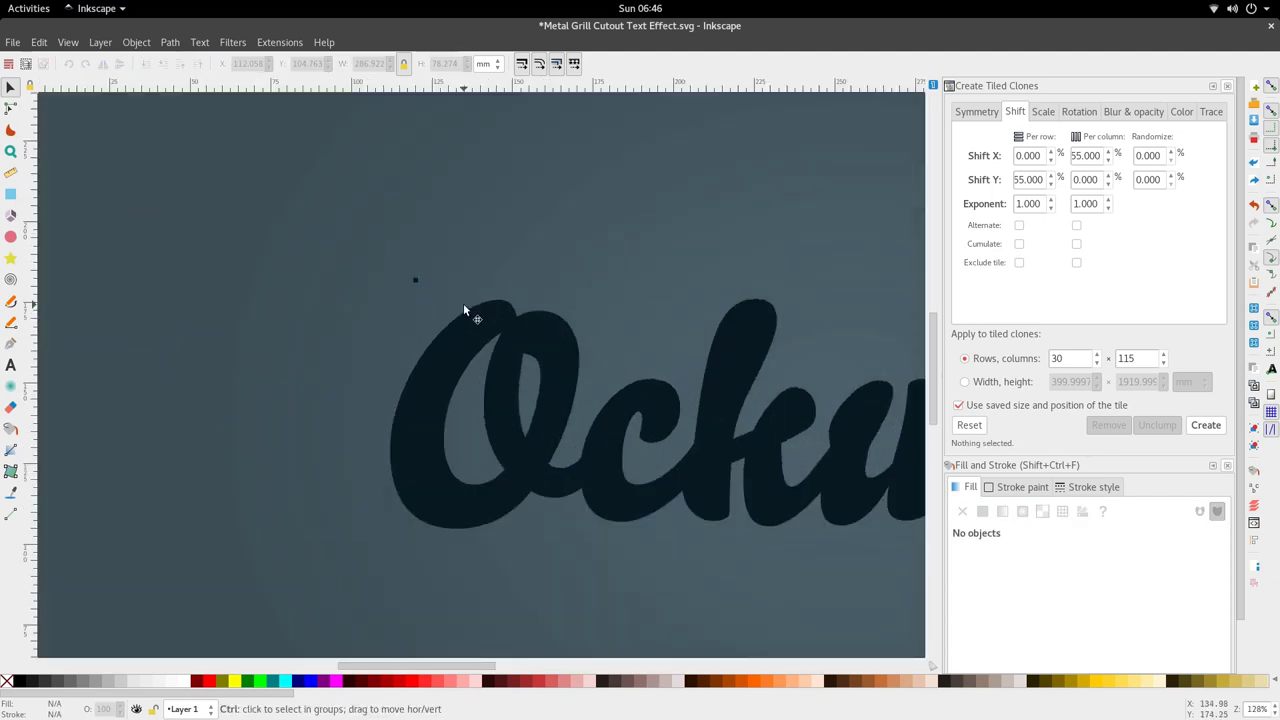
pyautogui.keyDown('ctrl'); pyautogui.scroll(-3, 463, 303); pyautogui.keyUp('ctrl')
pyautogui.click(474, 321)
pyautogui.press('d')
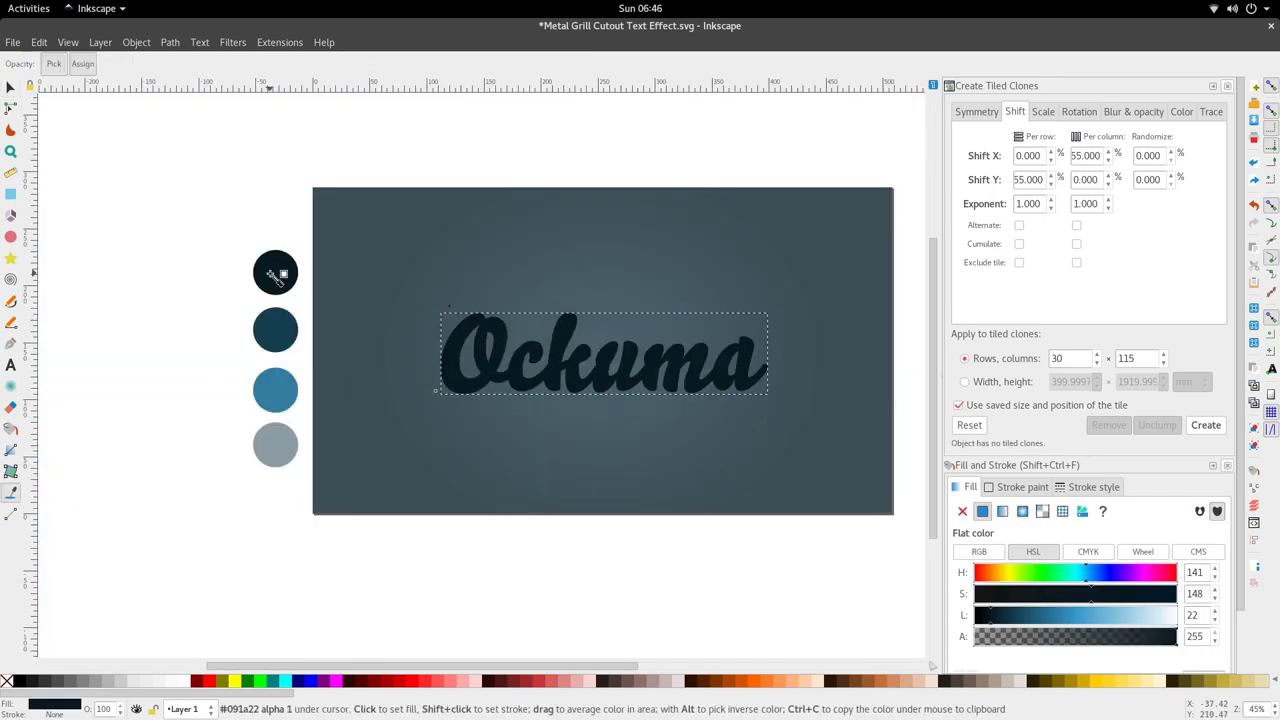
# Snap the small tile group to the upper-left corner of the text's bounding box, at about X 112 mm and Y 174 mm
pyautogui.keyDown('ctrl'); pyautogui.scroll(3, 439, 318); pyautogui.keyUp('ctrl')
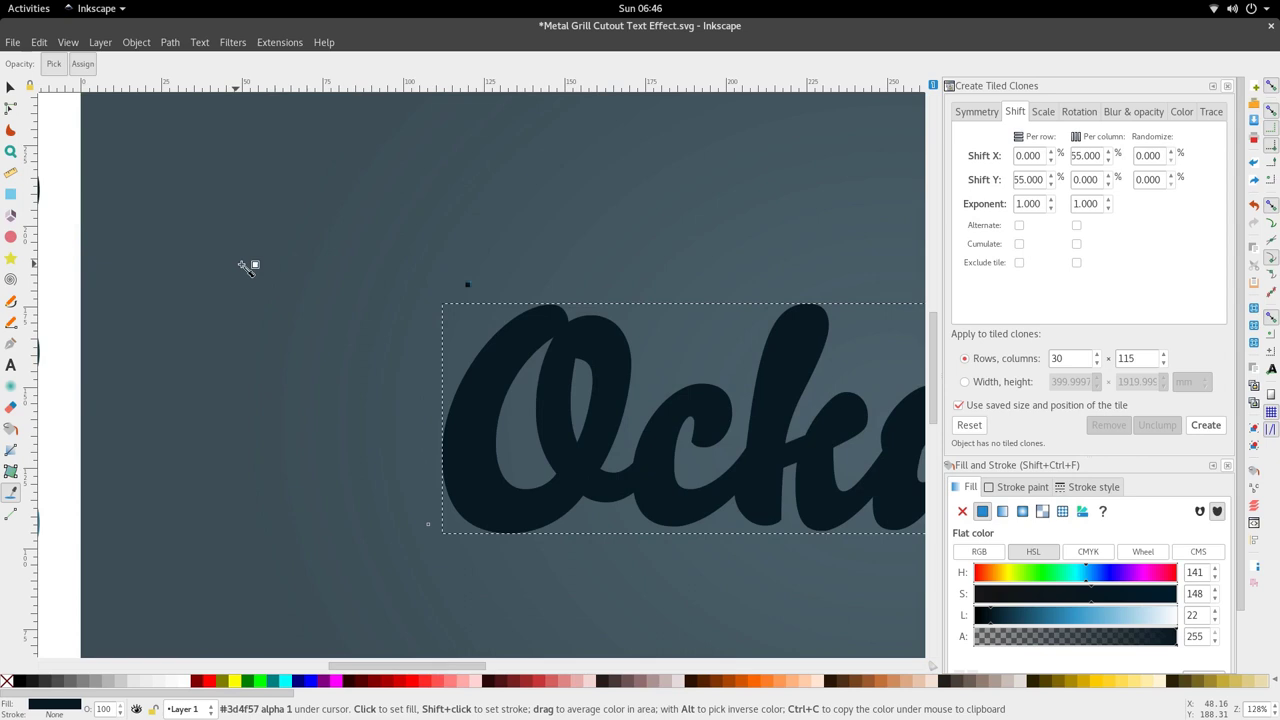
pyautogui.keyDown('shift'); pyautogui.hscroll(-10, 372, 266); pyautogui.keyUp('shift')
pyautogui.keyDown('shift'); pyautogui.hscroll(13, 349, 239); pyautogui.keyUp('shift')
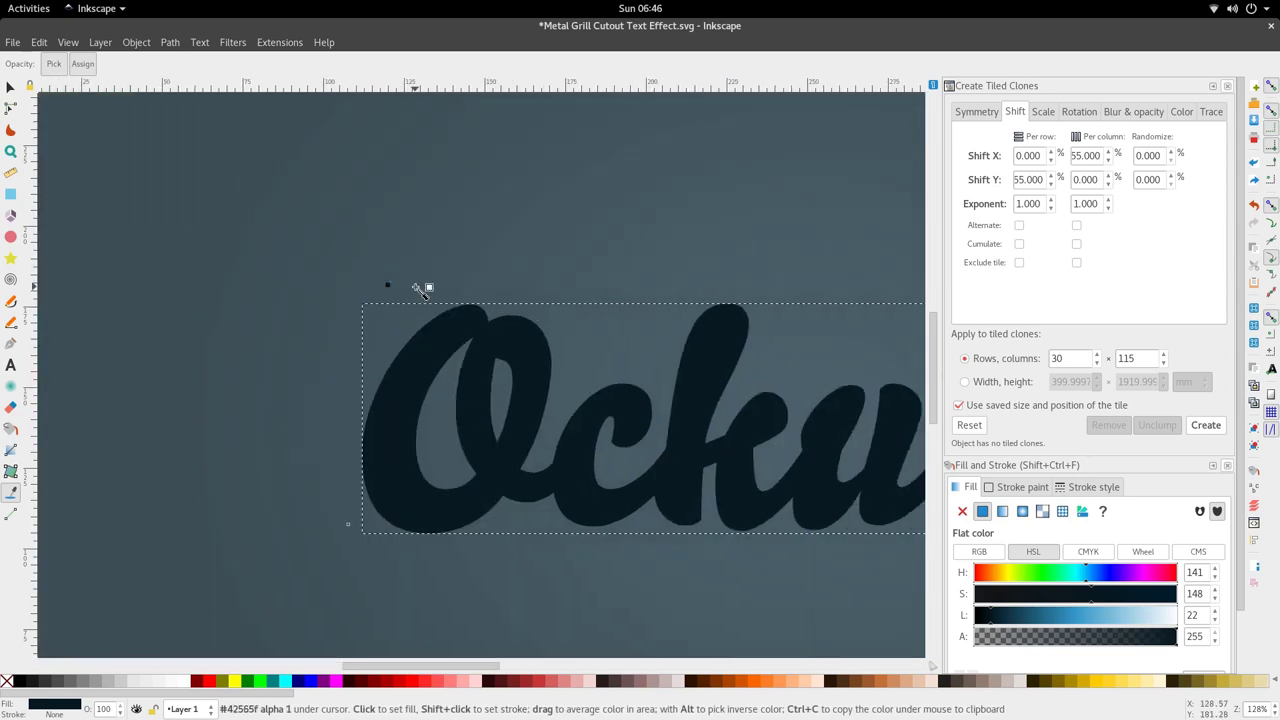
pyautogui.keyDown('ctrl'); pyautogui.scroll(2, 354, 286); pyautogui.keyUp('ctrl')
pyautogui.press('s')
pyautogui.keyDown('ctrl'); pyautogui.scroll(1, 366, 281); pyautogui.keyUp('ctrl')
pyautogui.click(369, 281)
pyautogui.keyDown('ctrl'); pyautogui.scroll(-1, 378, 285); pyautogui.keyUp('ctrl')
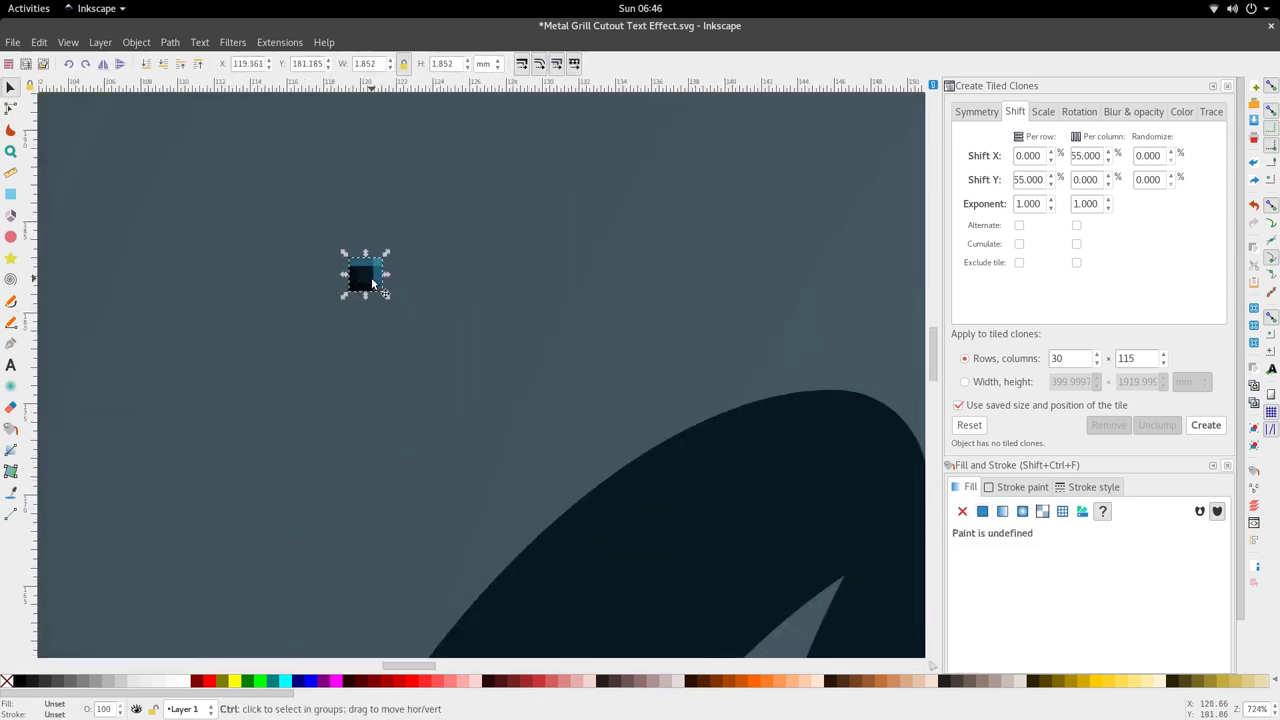
pyautogui.keyDown('shift'); pyautogui.click(455, 388); pyautogui.keyUp('shift')
pyautogui.keyDown('ctrl'); pyautogui.click(369, 281); pyautogui.keyUp('ctrl')
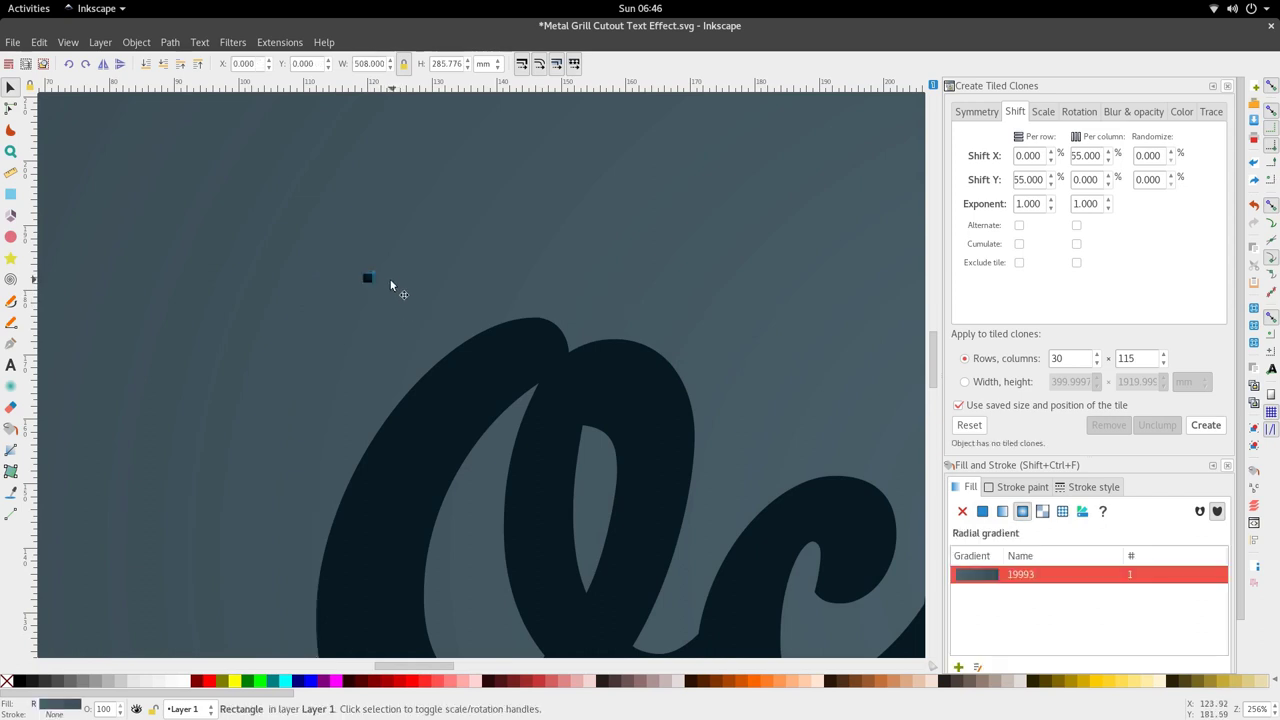
pyautogui.moveTo(367, 277); pyautogui.dragTo(321, 330)
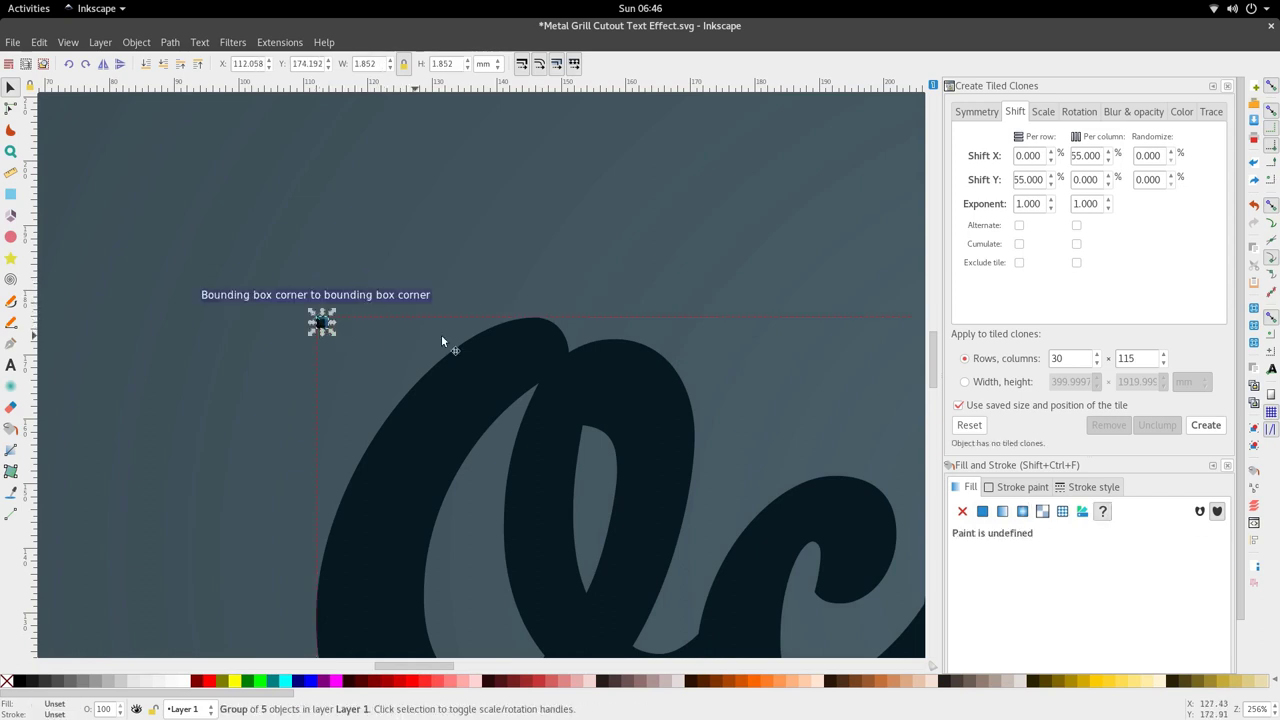
# Check how the tile group lines up with the corner of the "Ockuma" text's bounding box
pyautogui.scroll(-4, 422, 270)
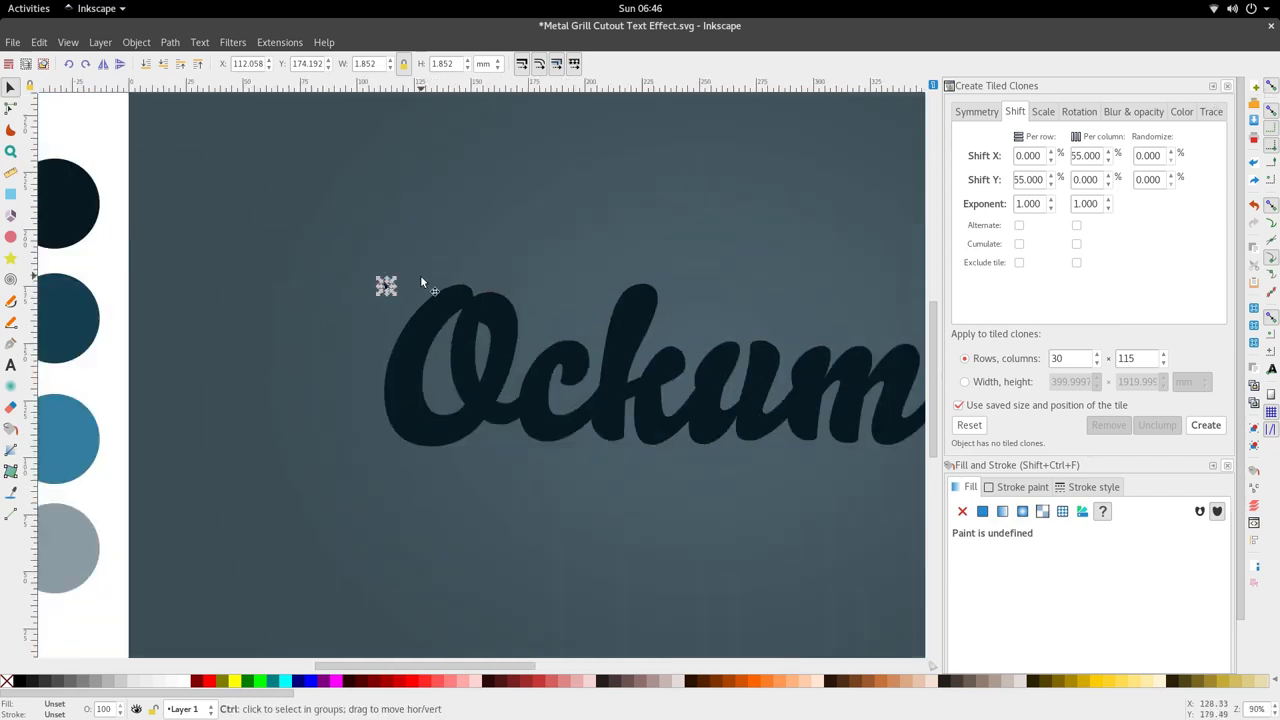
pyautogui.click(427, 297)
pyautogui.scroll(3, 424, 288)
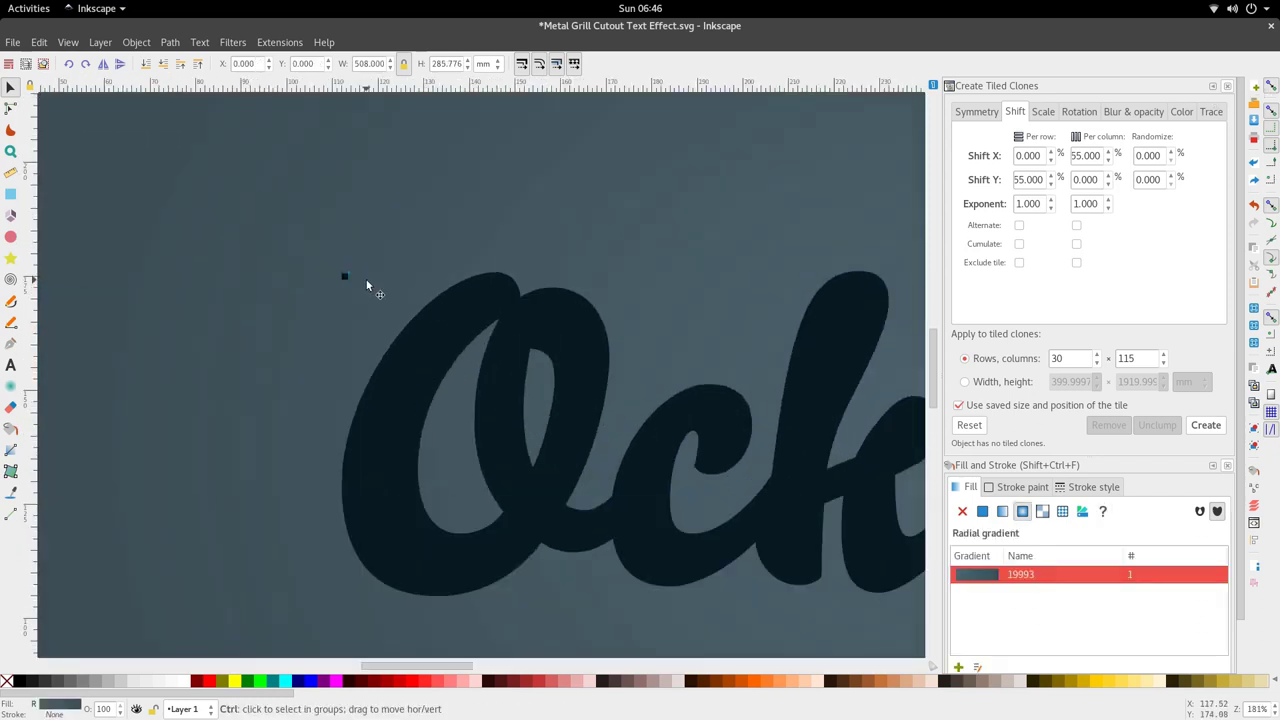
pyautogui.click(344, 276)
pyautogui.scroll(-2, 400, 300)
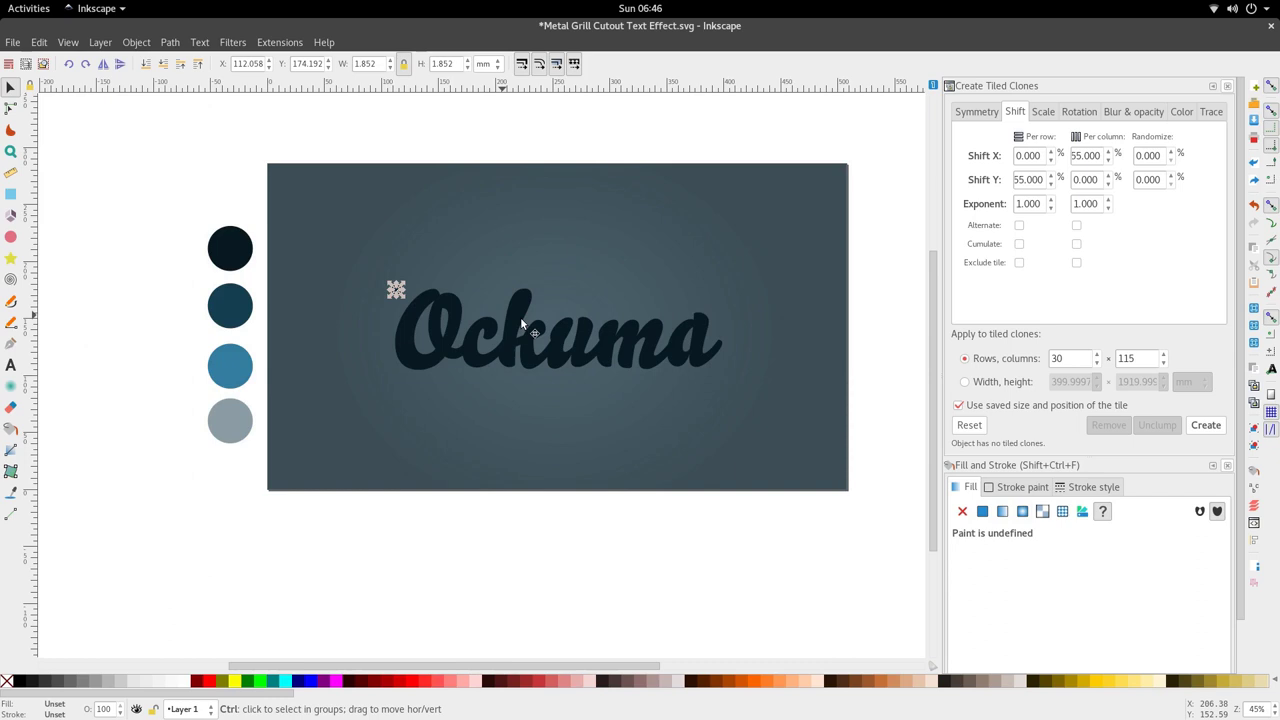
pyautogui.scroll(1, 734, 350)
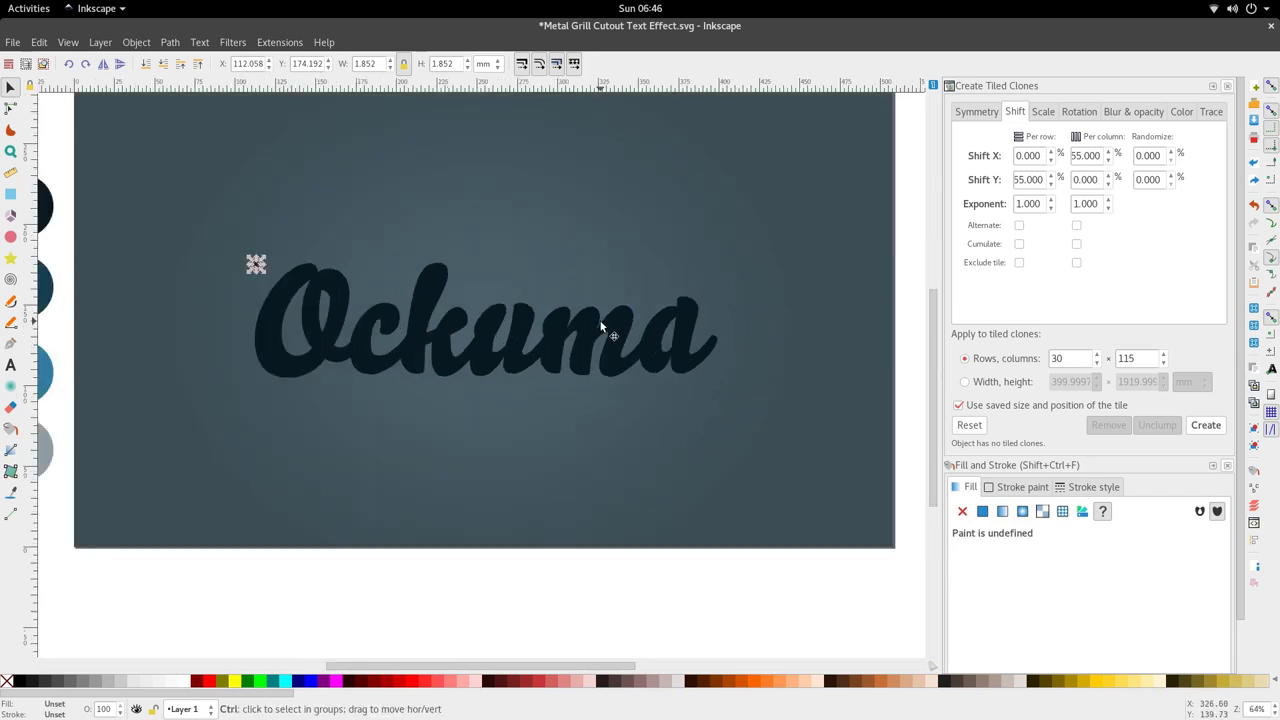
pyautogui.scroll(-1, 602, 327)
pyautogui.scroll(1, 806, 344)
pyautogui.click(470, 310)
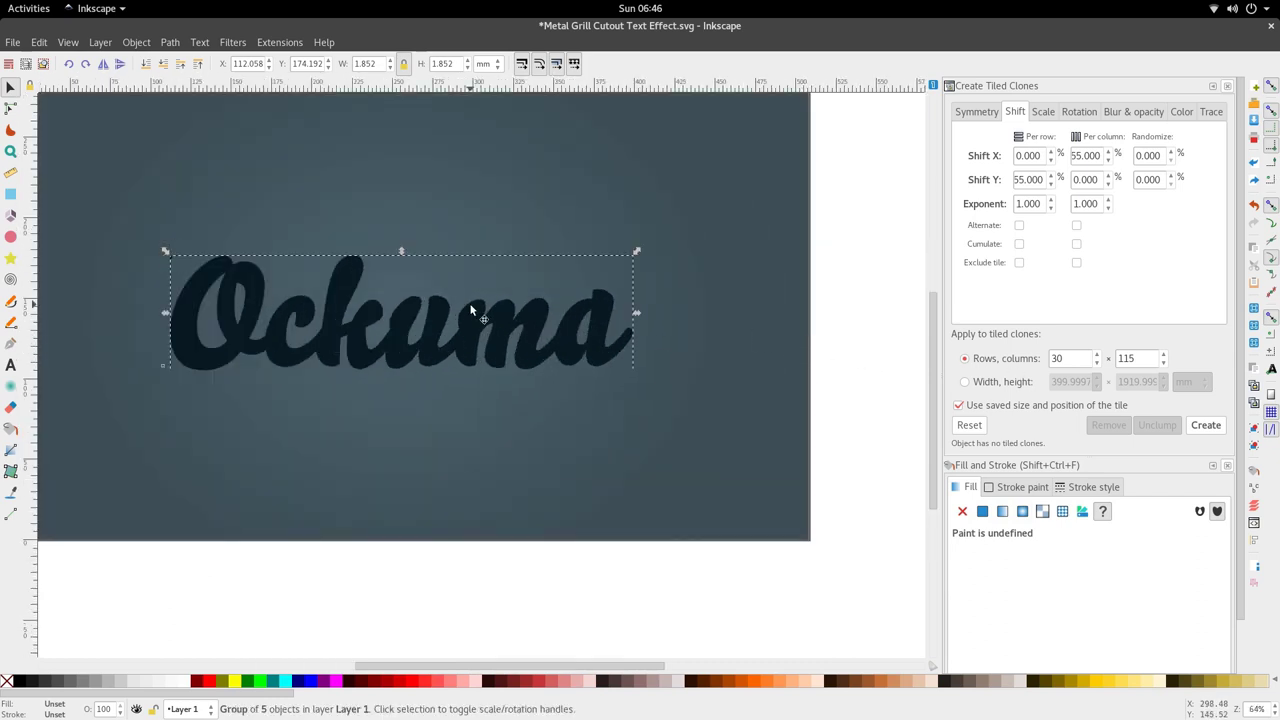
pyautogui.keyDown('ctrl'); pyautogui.click(471, 311); pyautogui.keyUp('ctrl')
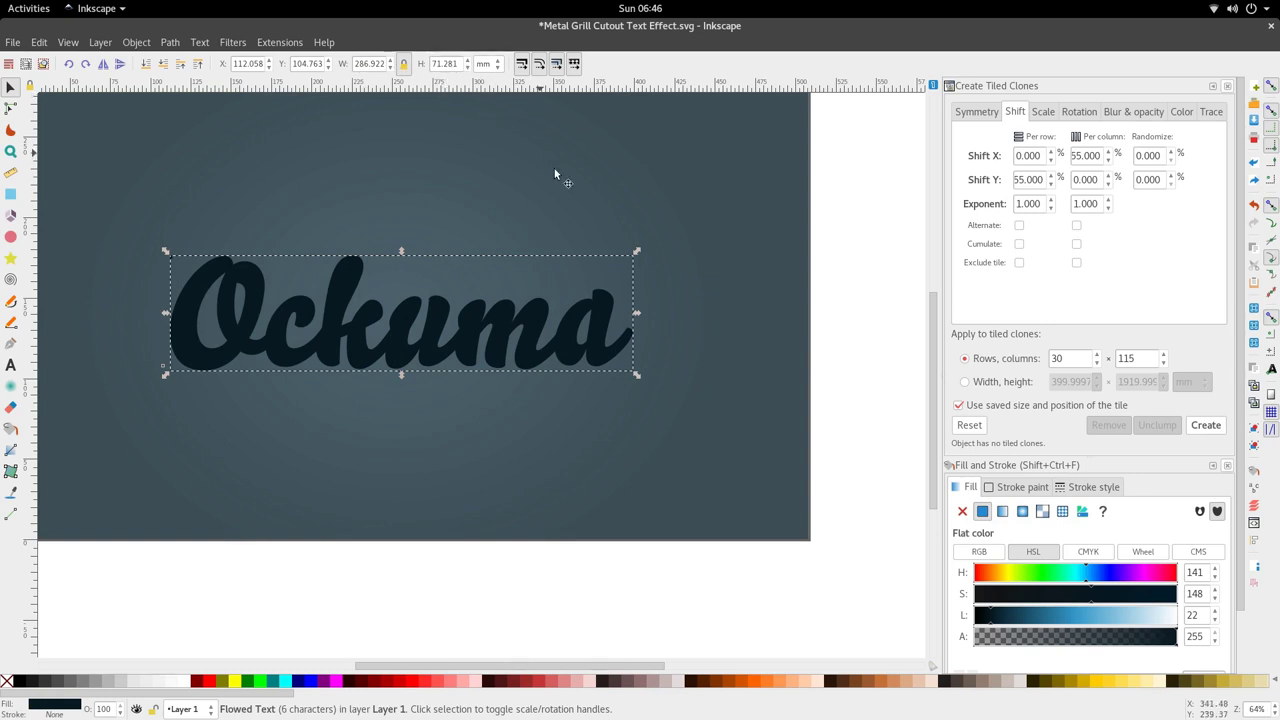
pyautogui.keyDown('ctrl'); pyautogui.scroll(-1, 537, 371); pyautogui.keyUp('ctrl')
pyautogui.keyDown('ctrl'); pyautogui.scroll(4, 300, 298); pyautogui.keyUp('ctrl')
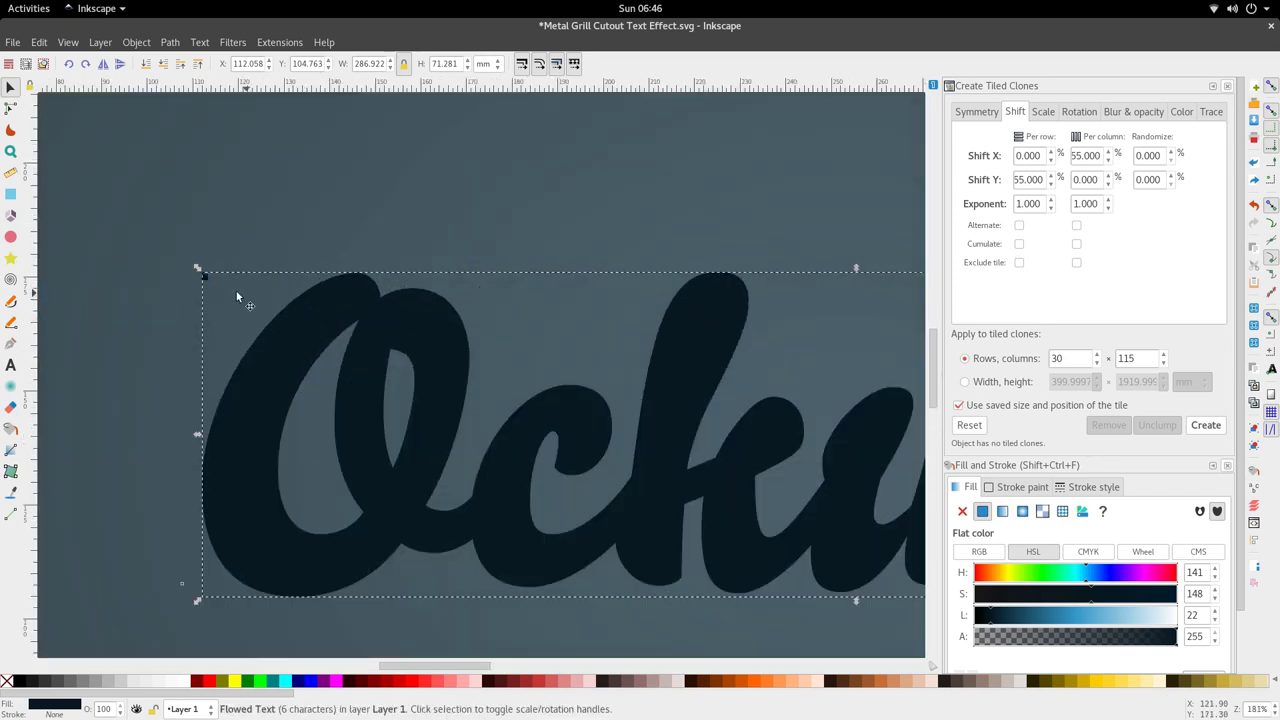
# Create tiled clones of the small tile group in 30 rows and 115 columns
pyautogui.click(205, 276)
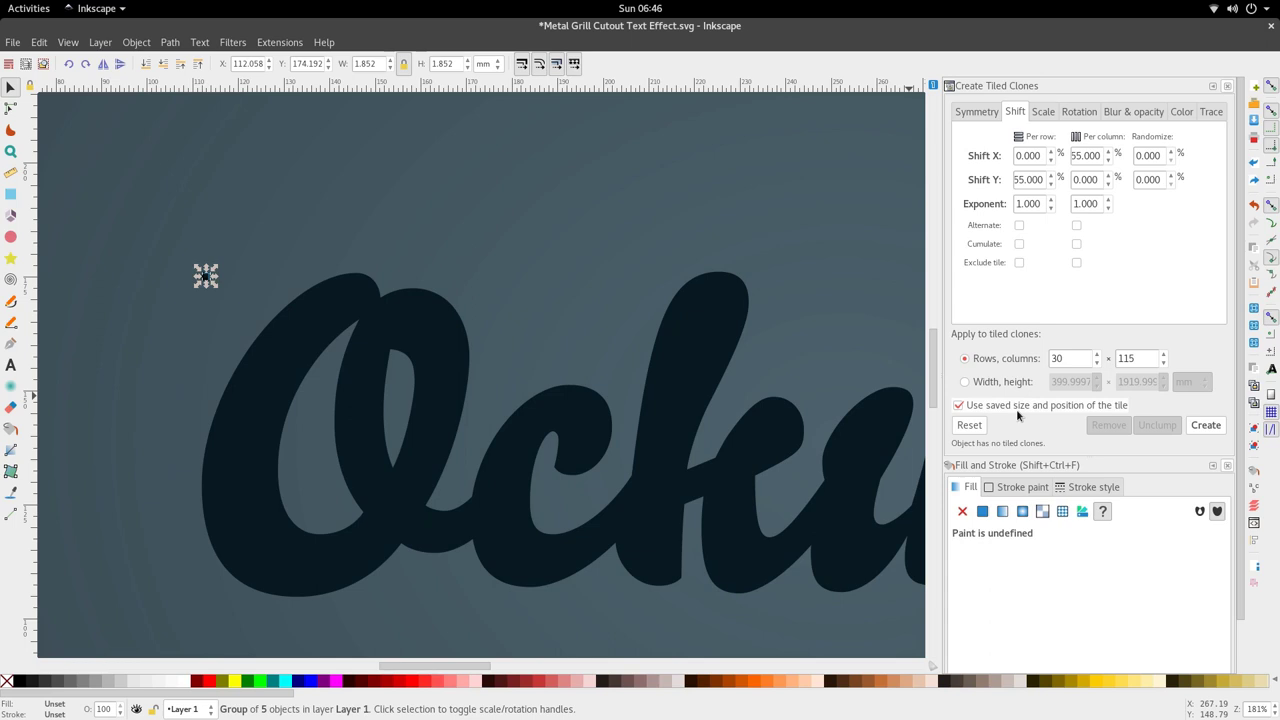
pyautogui.click(1066, 360)
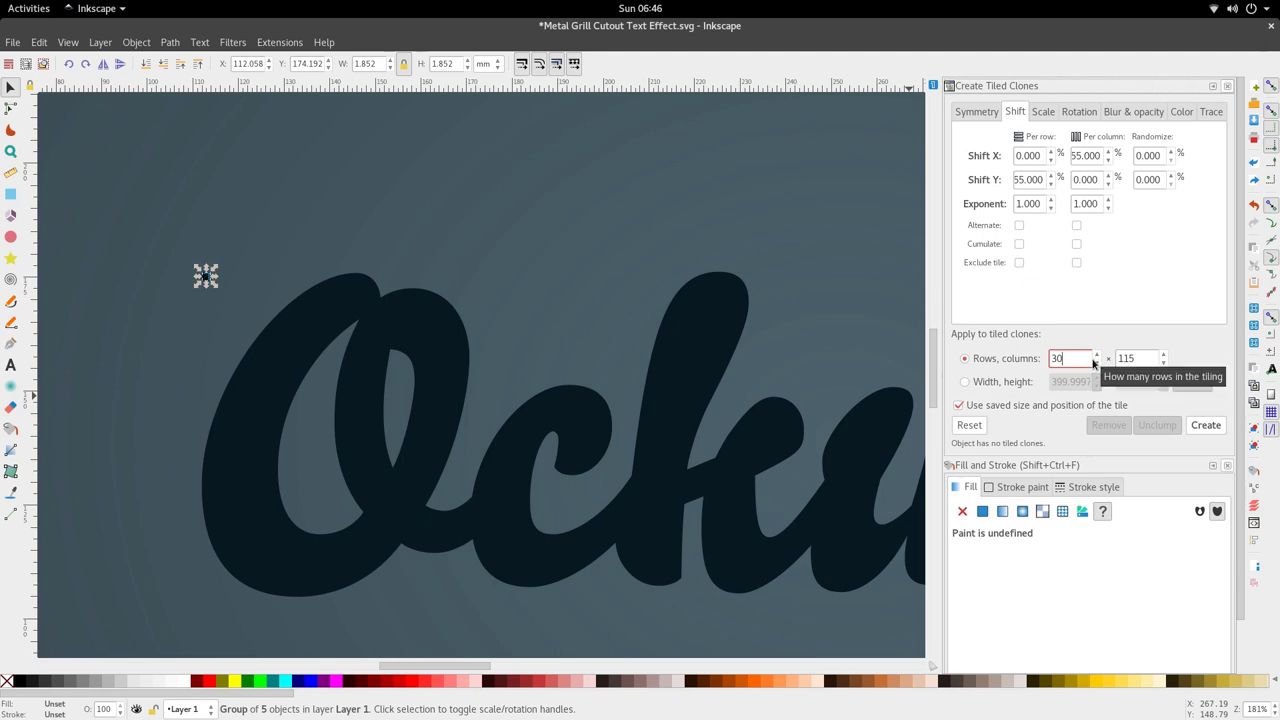
pyautogui.click(1137, 358)
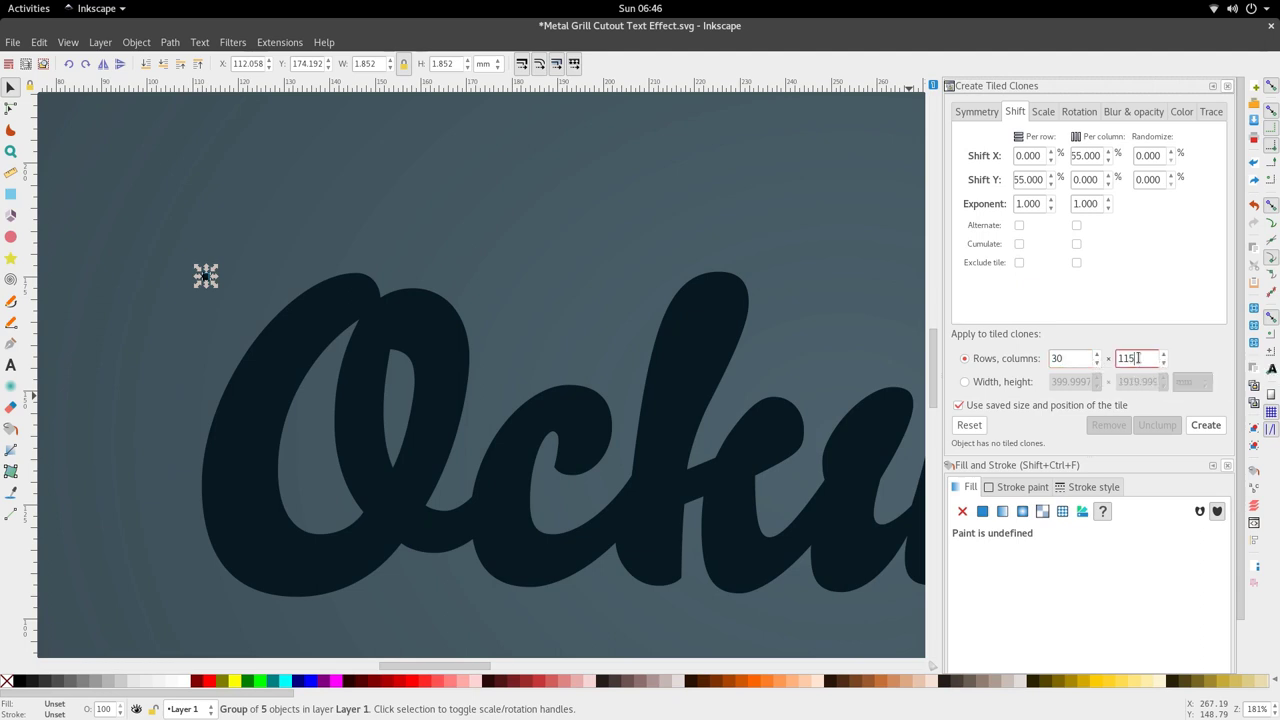
pyautogui.keyDown('ctrl'); pyautogui.scroll(-4, 514, 323); pyautogui.keyUp('ctrl')
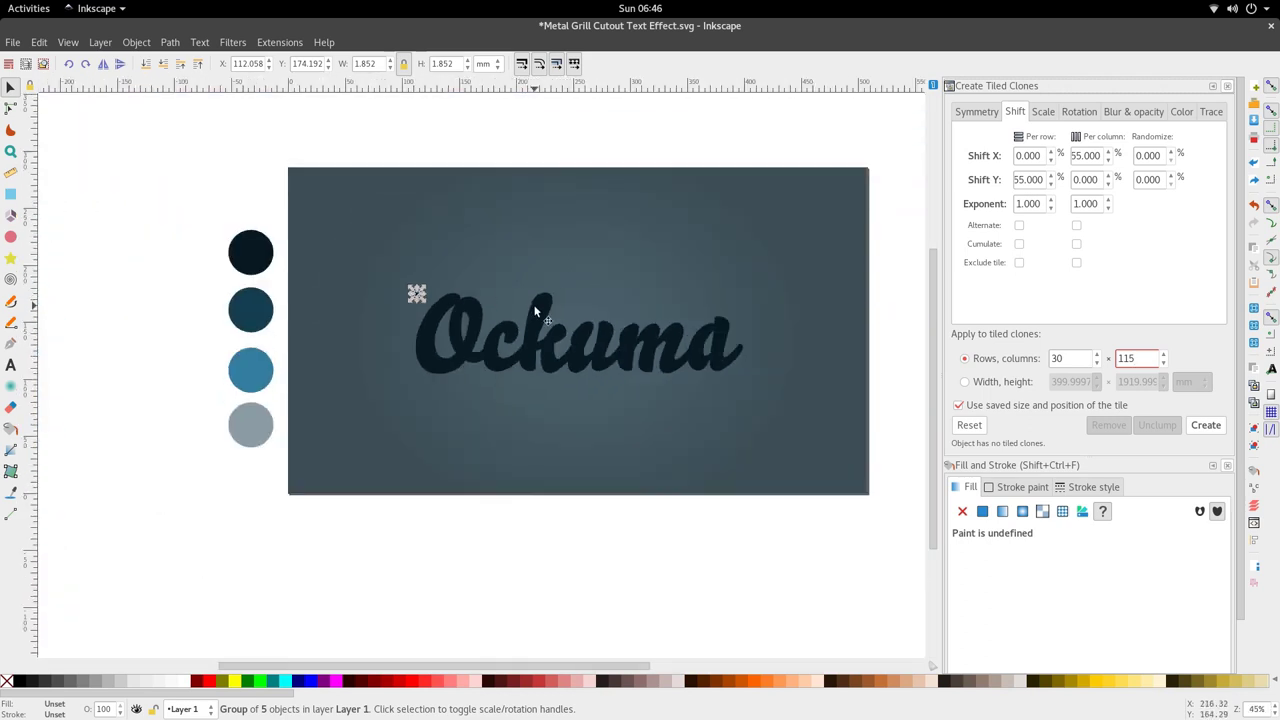
pyautogui.keyDown('ctrl'); pyautogui.scroll(1, 535, 310); pyautogui.keyUp('ctrl')
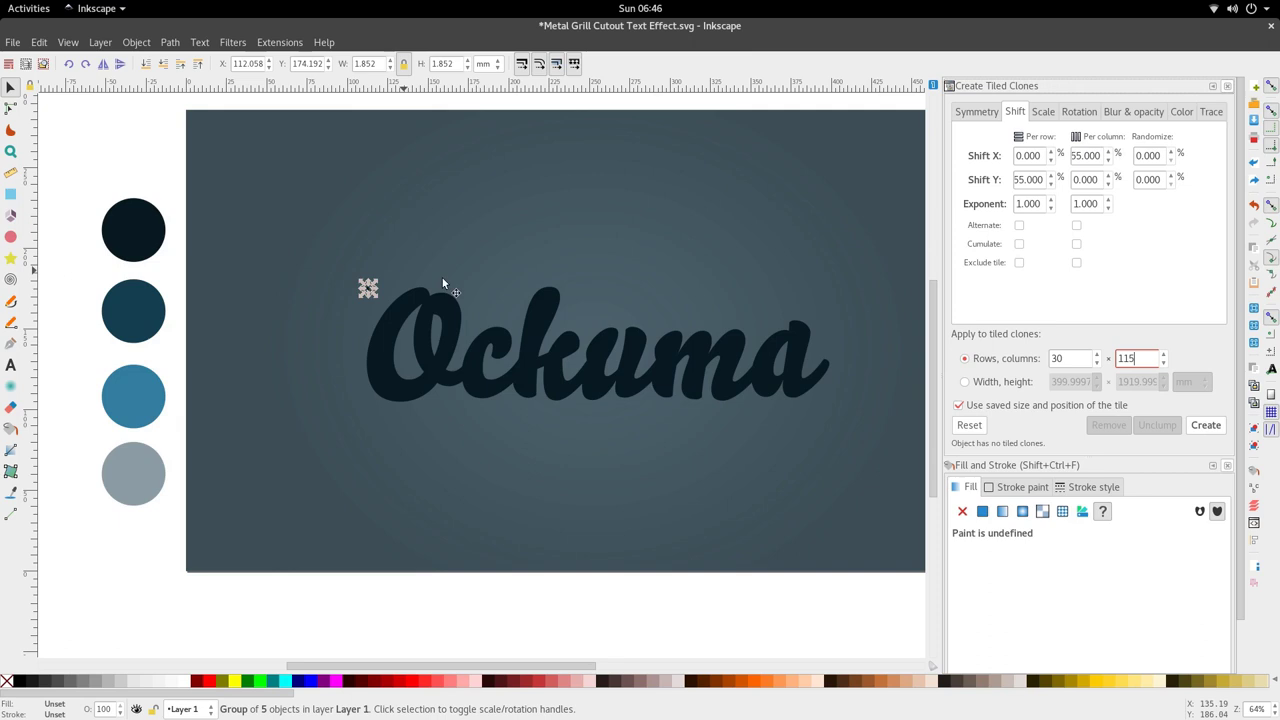
pyautogui.click(1205, 425)
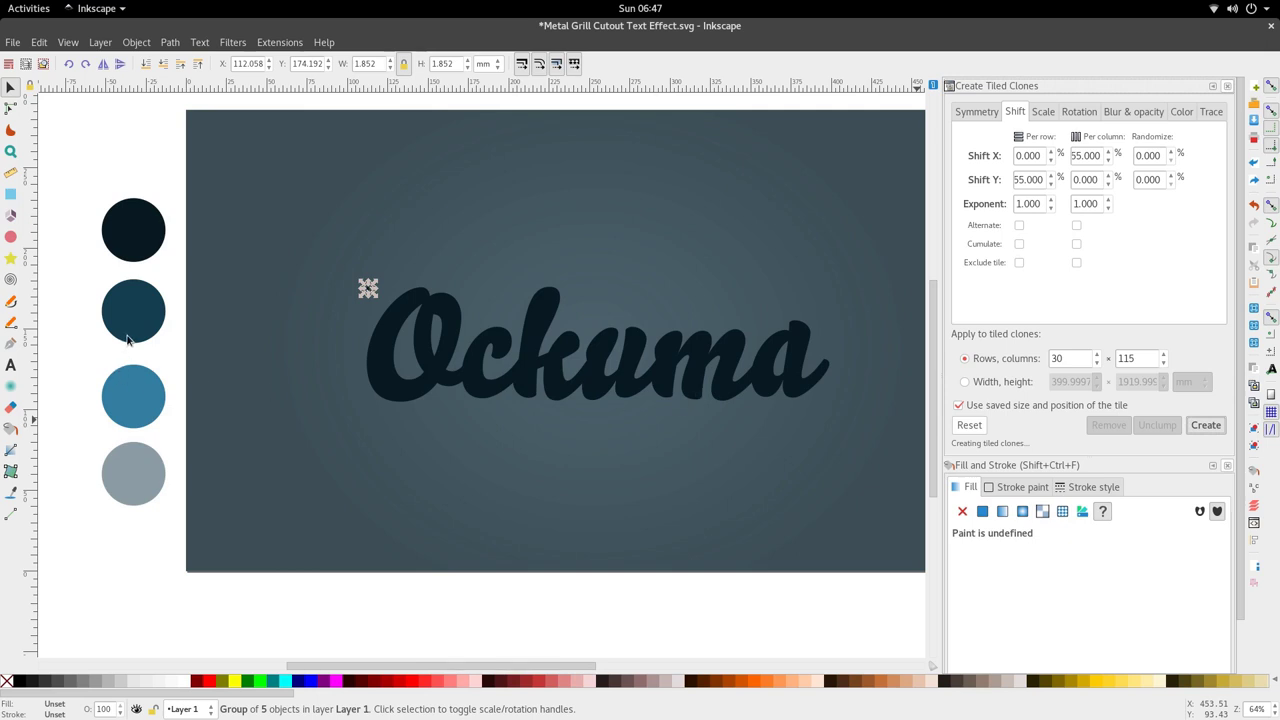
# Examine how far the tiled clone grid extends over the "Ockuma" text and how its corner tiles line up
pyautogui.click(845, 310)
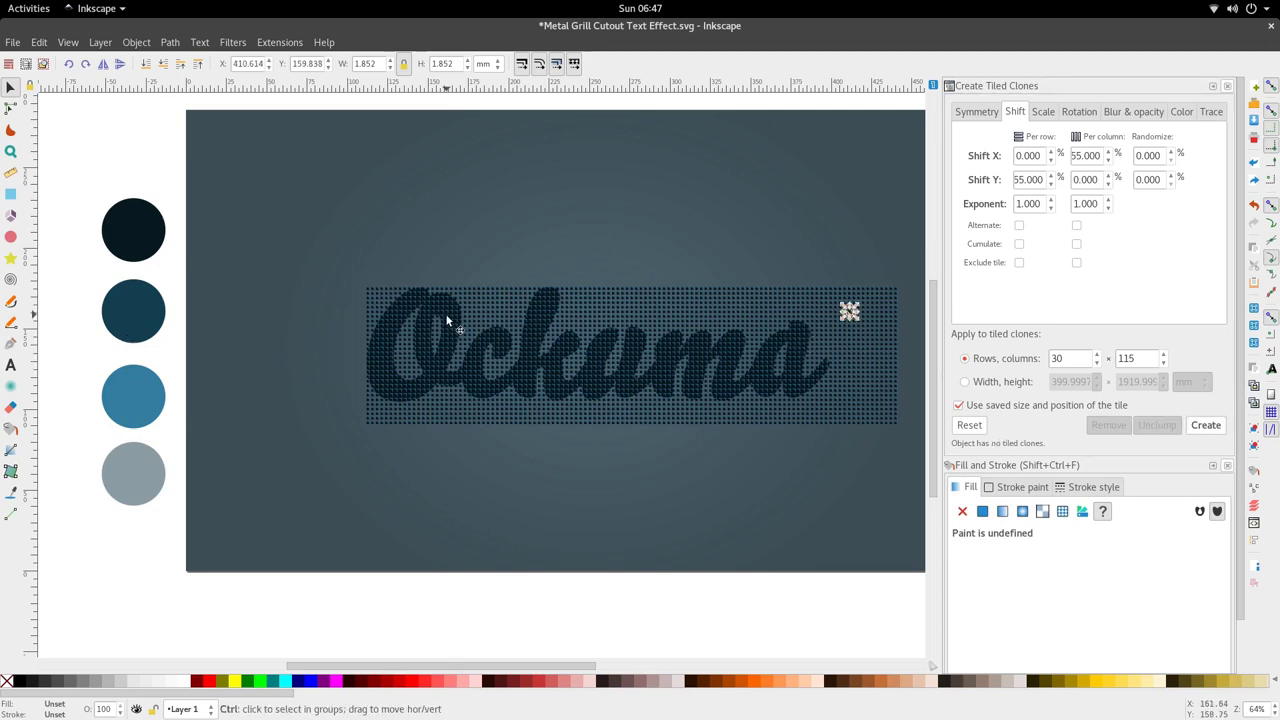
pyautogui.keyDown('ctrl'); pyautogui.scroll(2, 360, 300); pyautogui.keyUp('ctrl')
pyautogui.keyDown('ctrl'); pyautogui.scroll(-2, 306, 278); pyautogui.keyUp('ctrl')
pyautogui.click(306, 278)
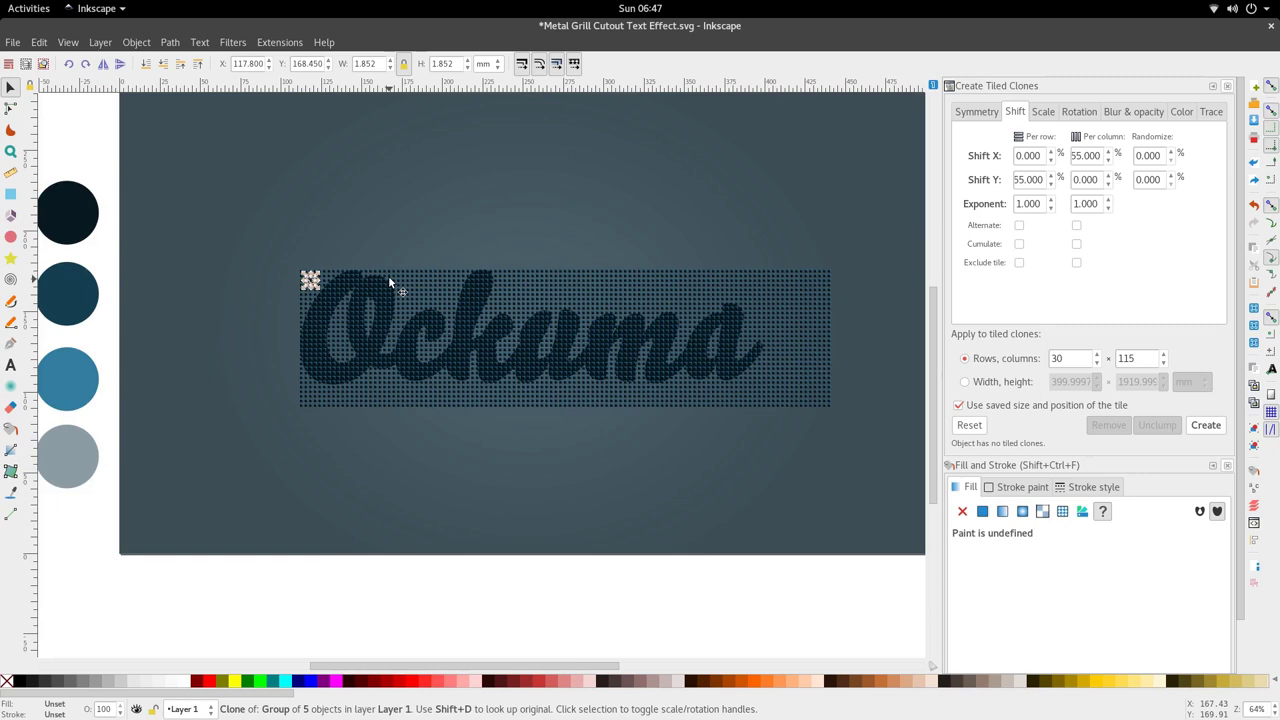
pyautogui.keyDown('ctrl'); pyautogui.scroll(4, 290, 258); pyautogui.keyUp('ctrl')
pyautogui.click(292, 258)
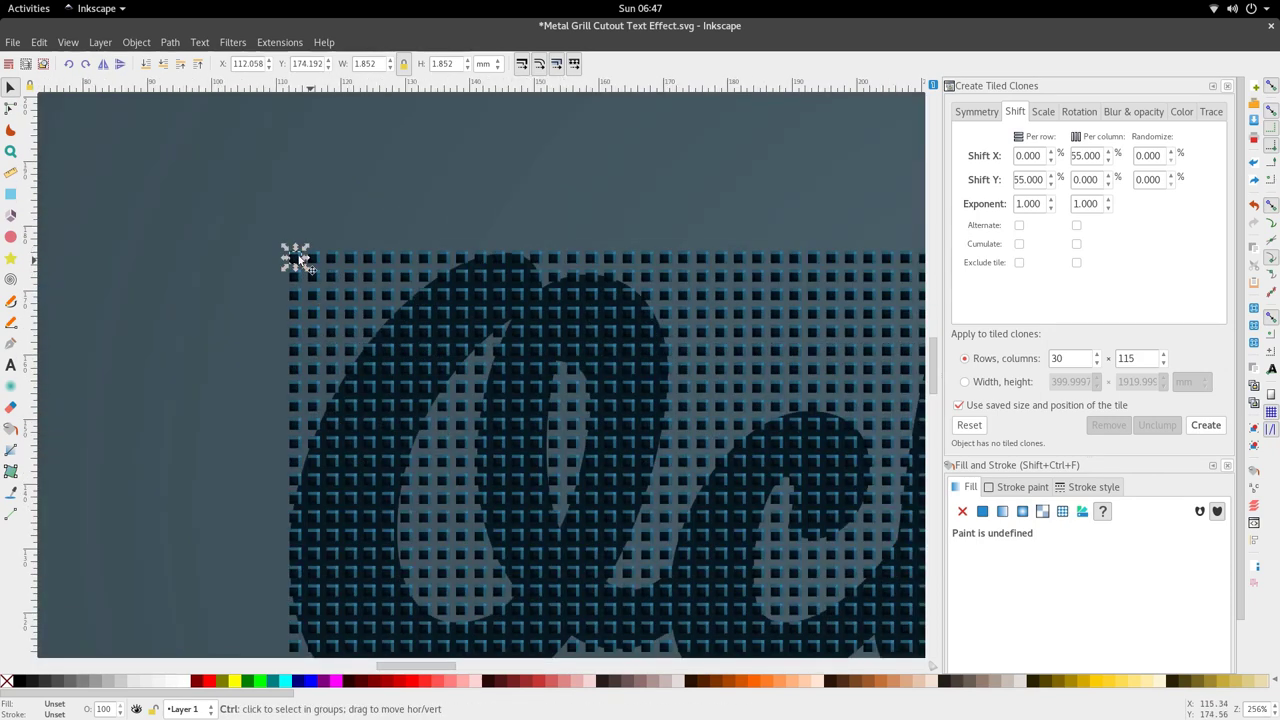
pyautogui.keyDown('ctrl'); pyautogui.scroll(4, 292, 258); pyautogui.keyUp('ctrl')
pyautogui.keyDown('ctrl'); pyautogui.scroll(-8, 321, 265); pyautogui.keyUp('ctrl')
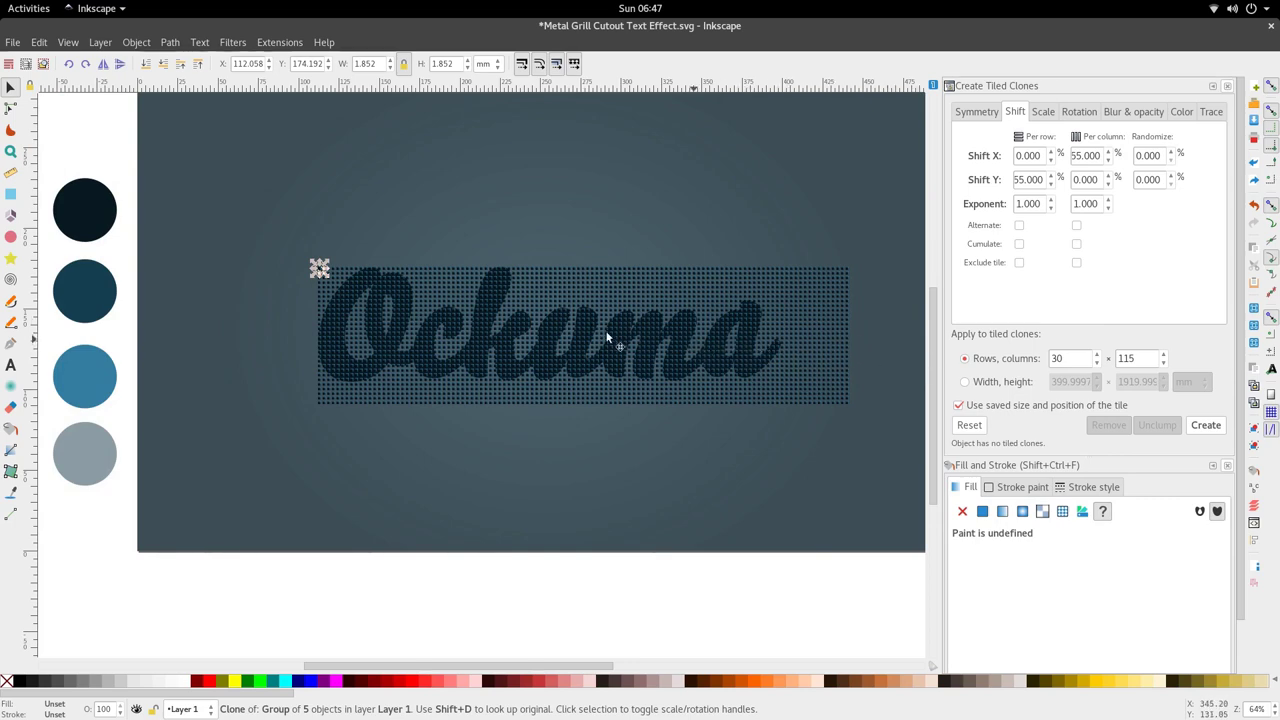
# Undo the 115-column clone grid and create tiled clones of the small tile group in 30 rows and 110 columns
pyautogui.hotkey('ctrl', 'z')
pyautogui.keyDown('ctrl'); pyautogui.scroll(-2, 537, 311); pyautogui.keyUp('ctrl')
pyautogui.keyDown('ctrl'); pyautogui.scroll(3, 537, 312); pyautogui.keyUp('ctrl')
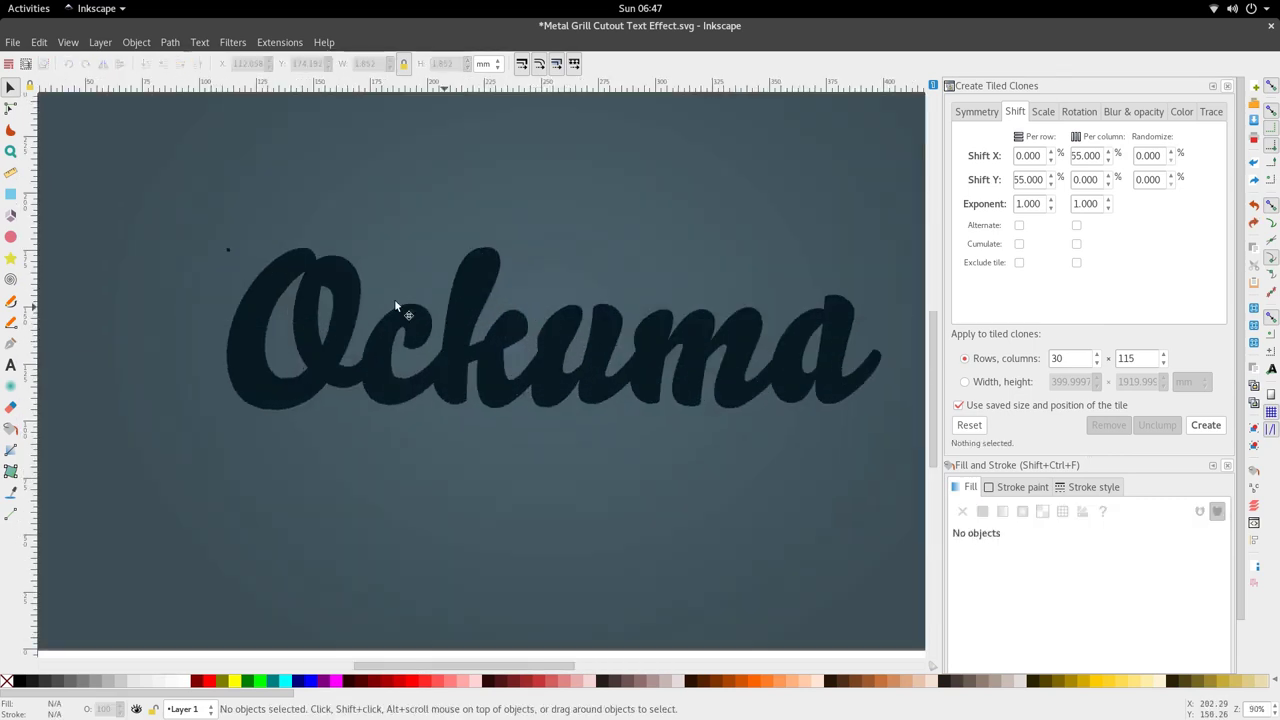
pyautogui.click(228, 251)
pyautogui.moveTo(1133, 362); pyautogui.dragTo(1106, 358)
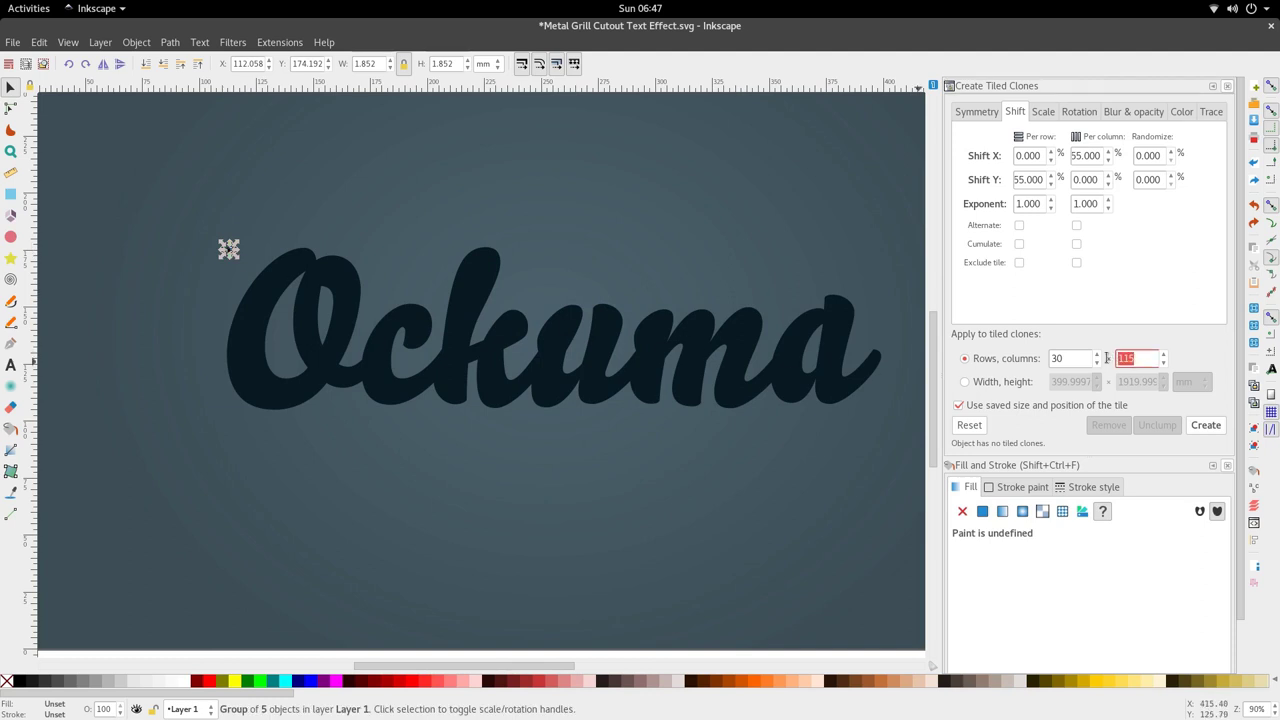
pyautogui.write('11')
pyautogui.click(1208, 426)
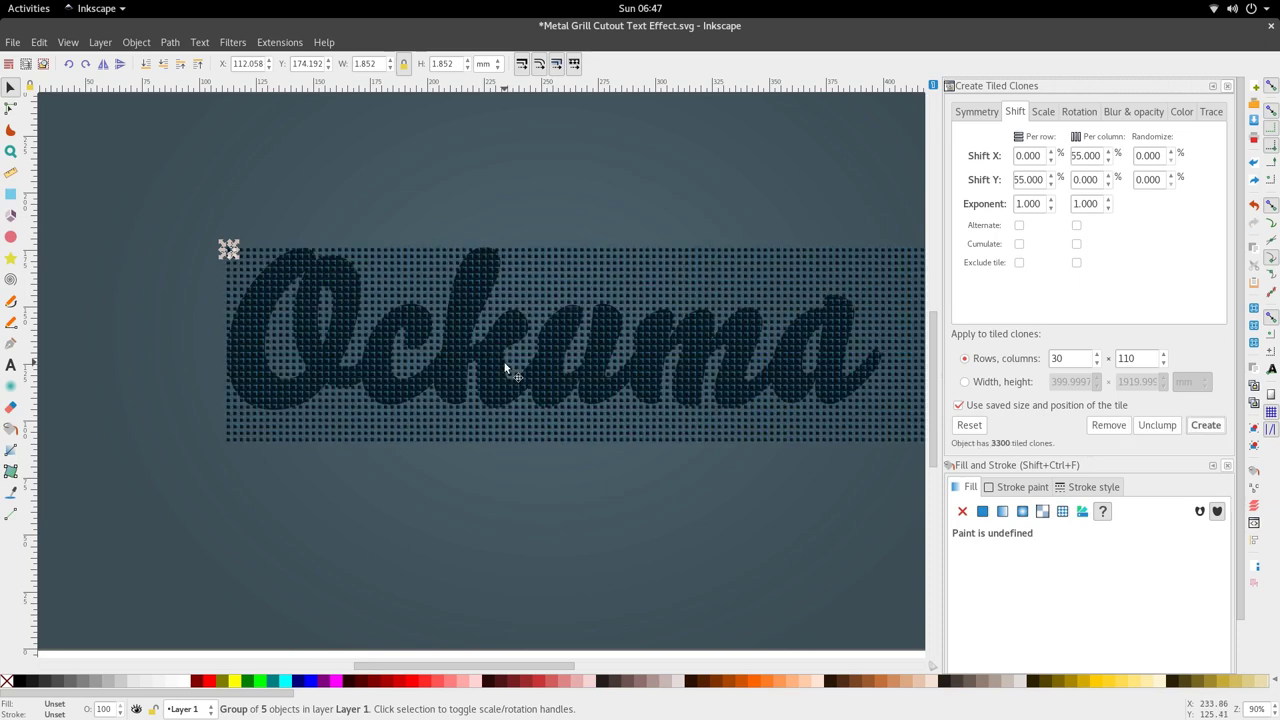
# Raise the "Ockuma" text above the clone grid and center it over the grid, at about X 126 mm and Y 98.5 mm
pyautogui.press('-')
pyautogui.press('-')
pyautogui.keyDown('ctrl'); pyautogui.scroll(2, 580, 361); pyautogui.keyUp('ctrl')
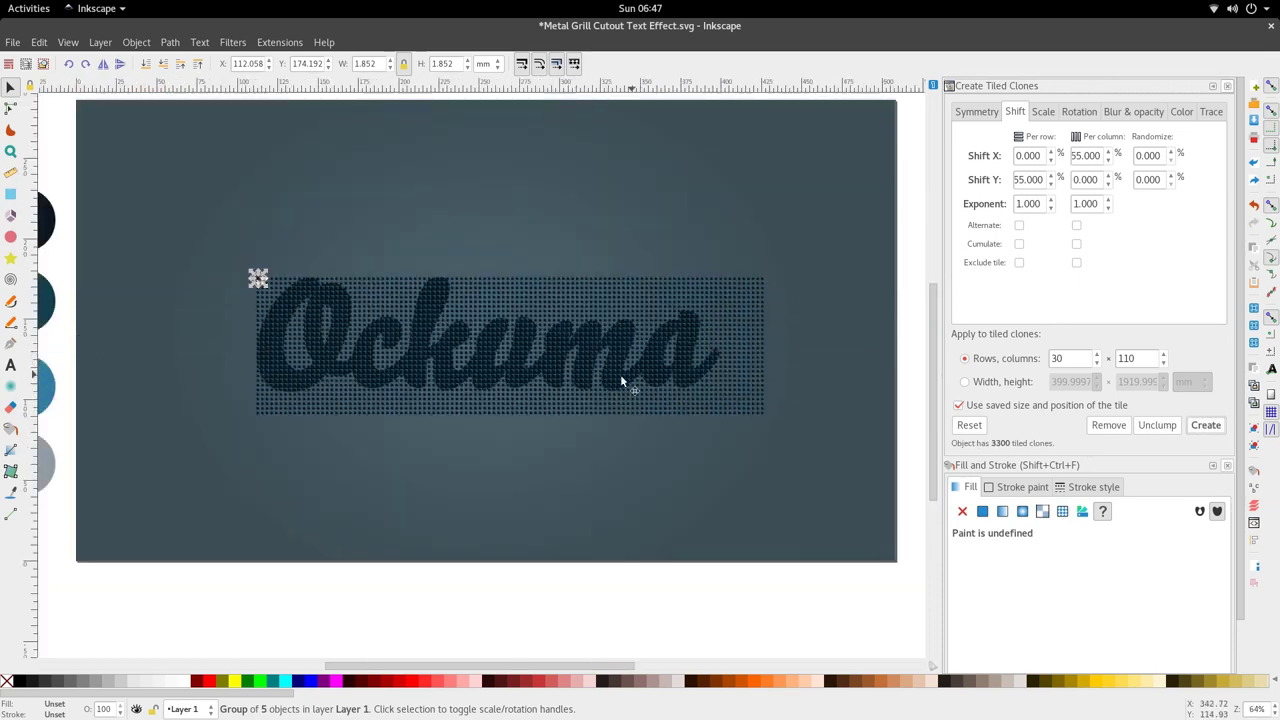
pyautogui.keyDown('ctrl'); pyautogui.scroll(8, 261, 318); pyautogui.keyUp('ctrl')
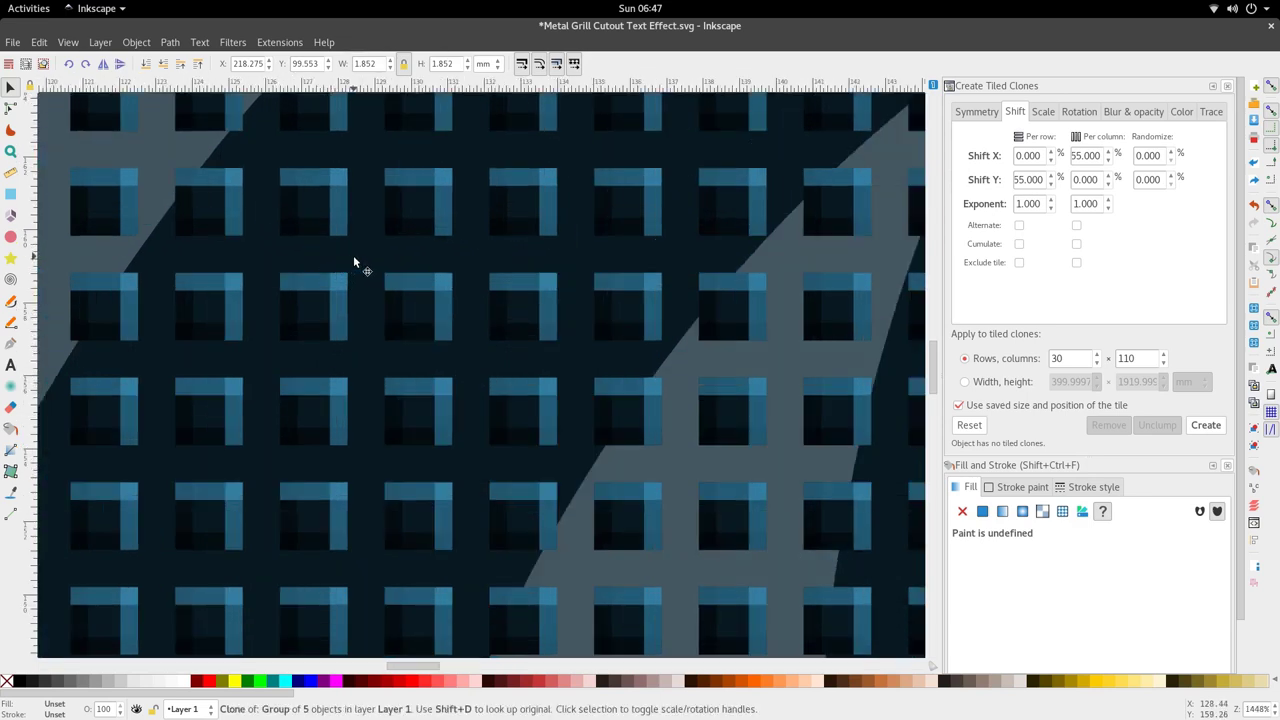
pyautogui.click(353, 258)
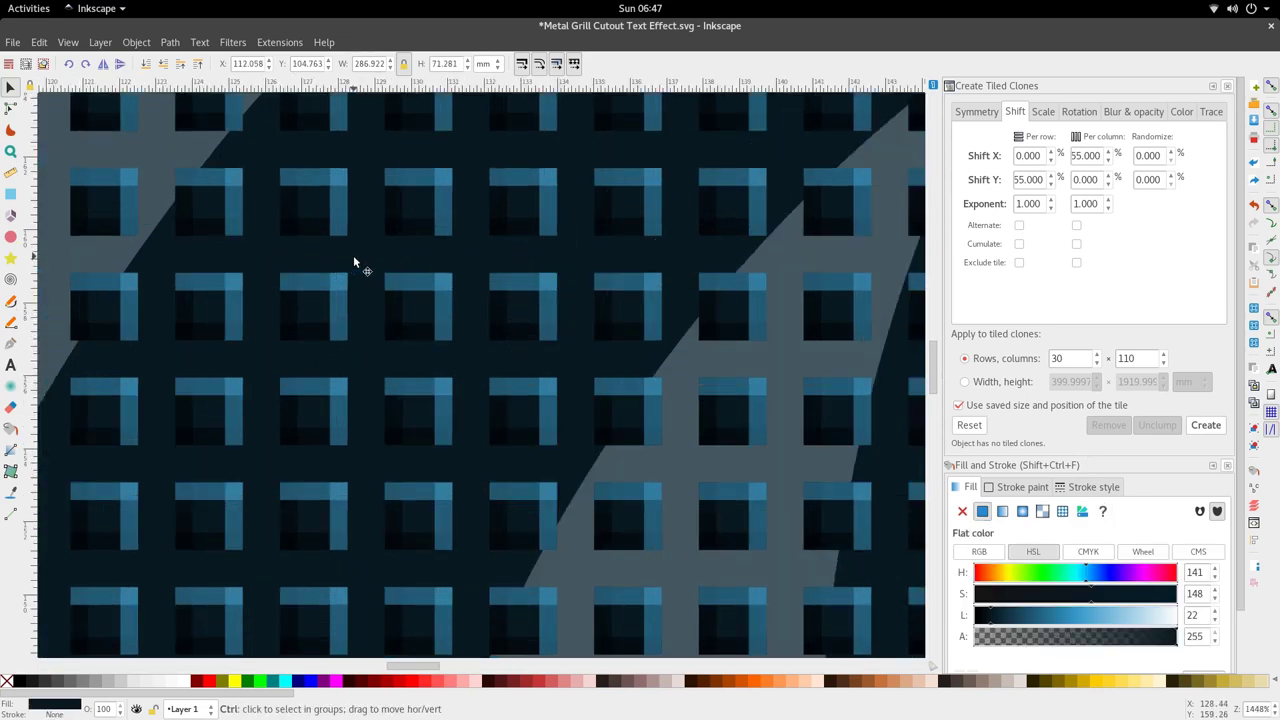
pyautogui.keyDown('ctrl'); pyautogui.scroll(-8, 353, 262); pyautogui.keyUp('ctrl')
pyautogui.keyDown('ctrl'); pyautogui.scroll(-2, 353, 270); pyautogui.keyUp('ctrl')
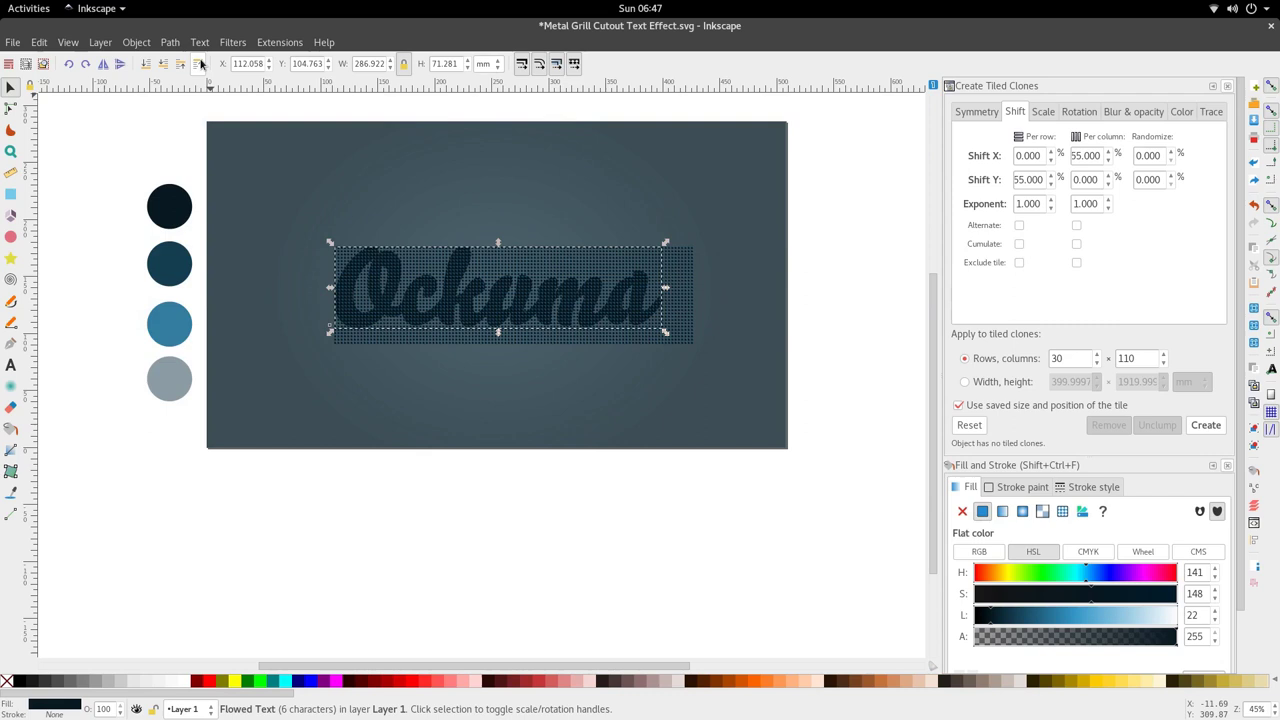
pyautogui.keyDown('ctrl'); pyautogui.scroll(1, 563, 321); pyautogui.keyUp('ctrl')
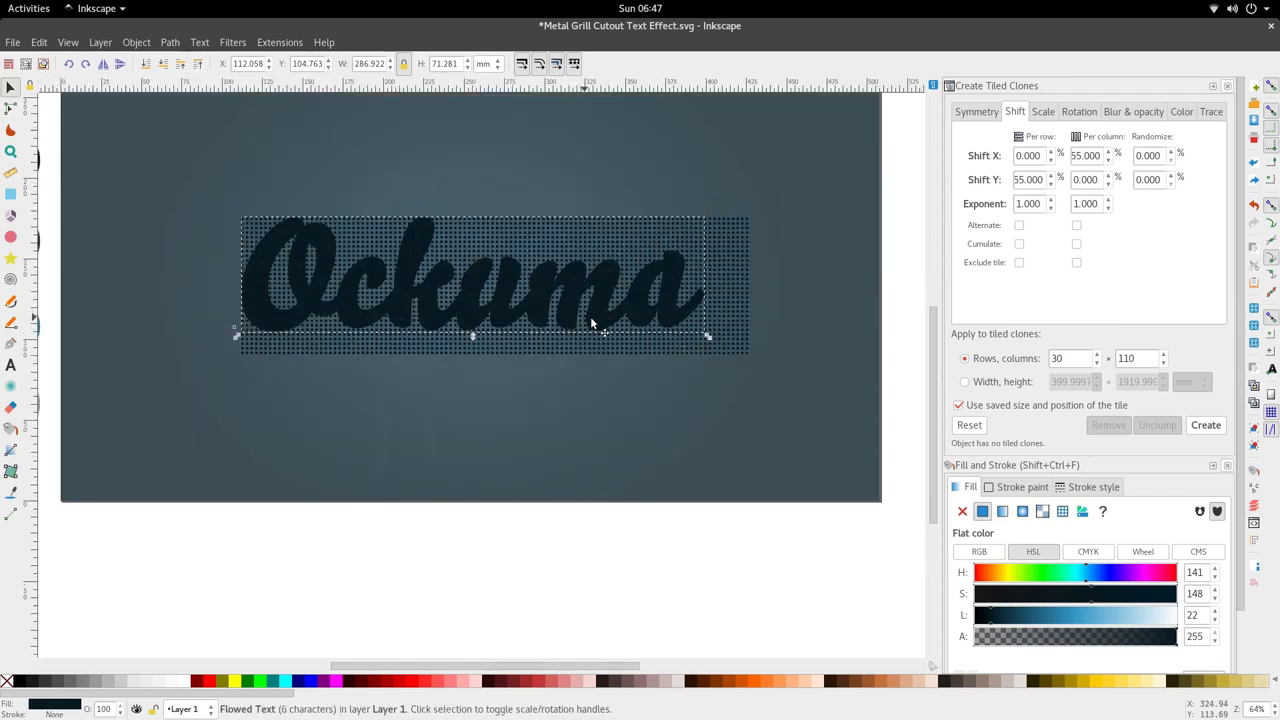
pyautogui.moveTo(591, 323); pyautogui.dragTo(609, 334)
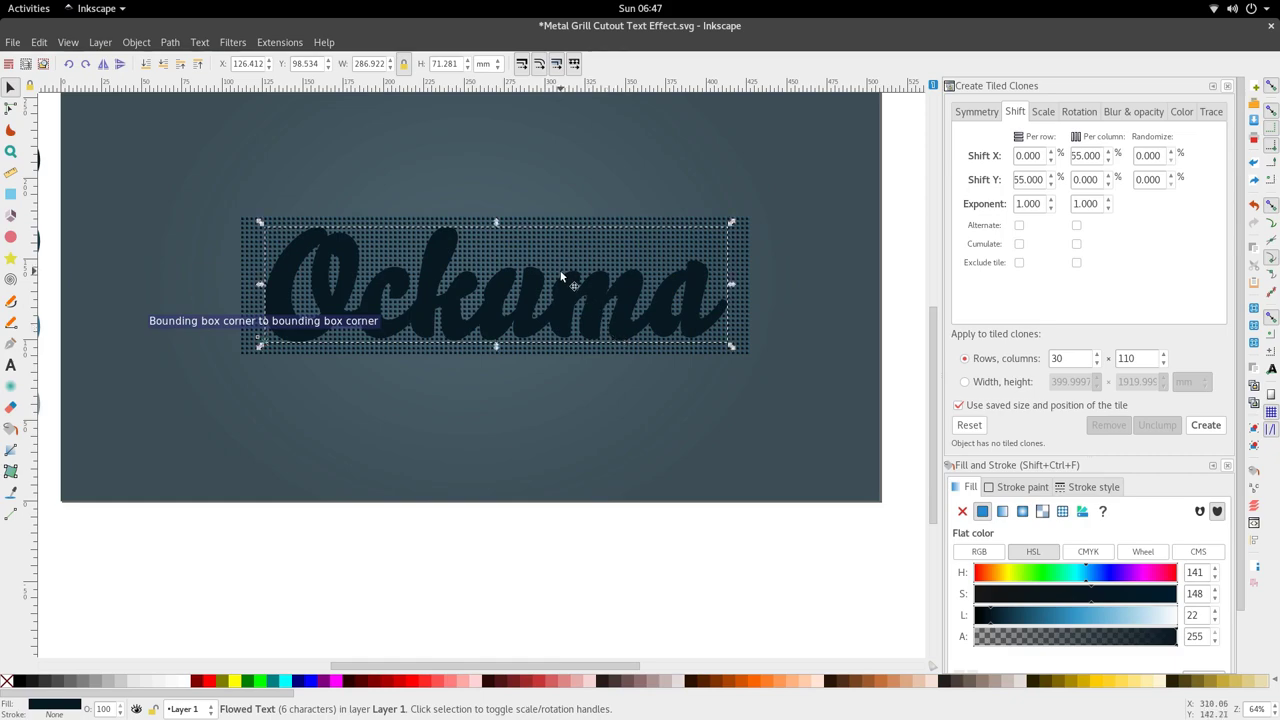
# Select all the small tiles of the grid without the "Ockuma" text and group them into one object
pyautogui.click(343, 221)
pyautogui.moveTo(207, 181)
pyautogui.mouseDown()
pyautogui.moveTo(591, 385)
pyautogui.moveTo(798, 393)
pyautogui.mouseUp()
pyautogui.keyDown('ctrl'); pyautogui.scroll(6, 686, 320); pyautogui.keyUp('ctrl')
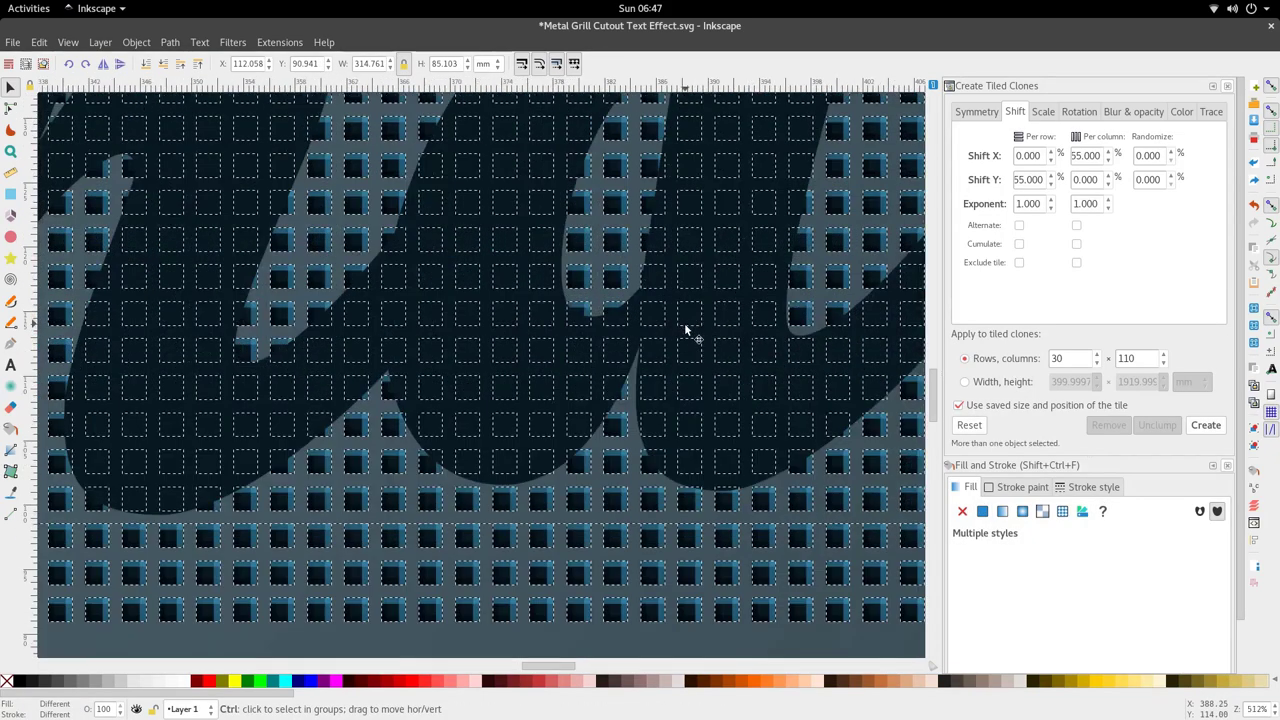
pyautogui.keyDown('ctrl'); pyautogui.scroll(-6, 634, 353); pyautogui.keyUp('ctrl')
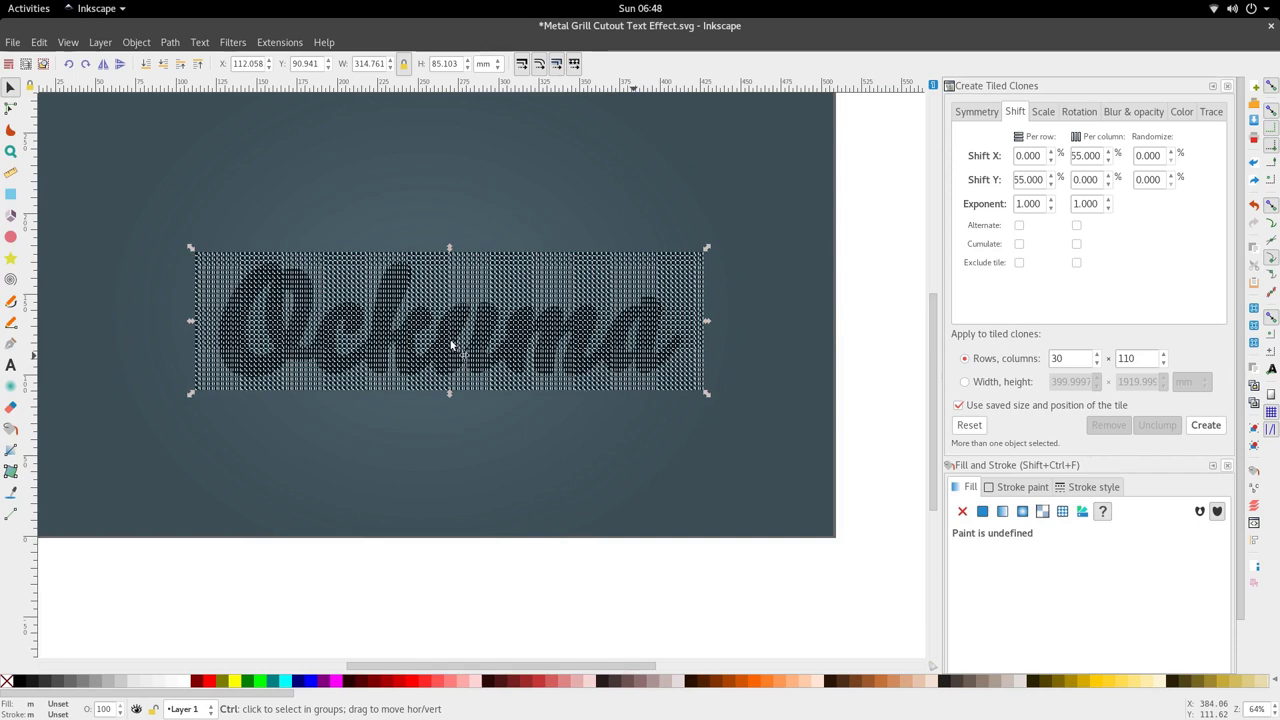
pyautogui.hotkey('ctrl', 'g')
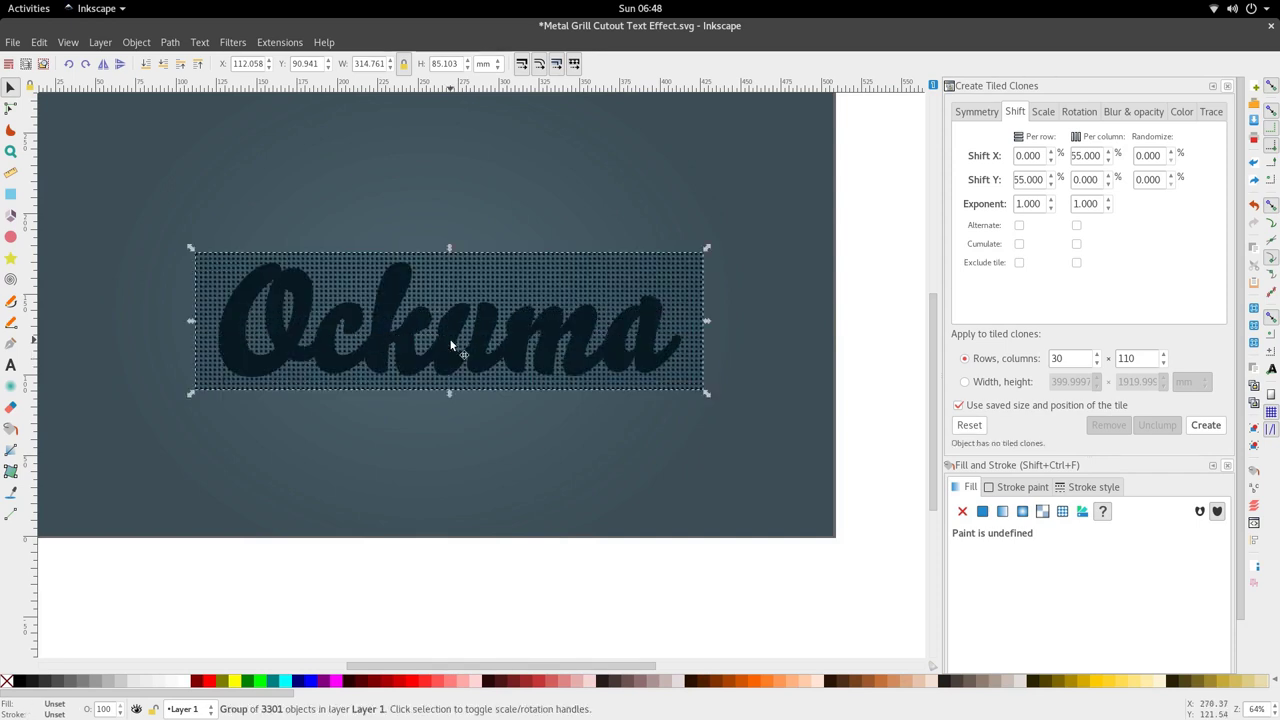
pyautogui.scroll(1, 451, 344)
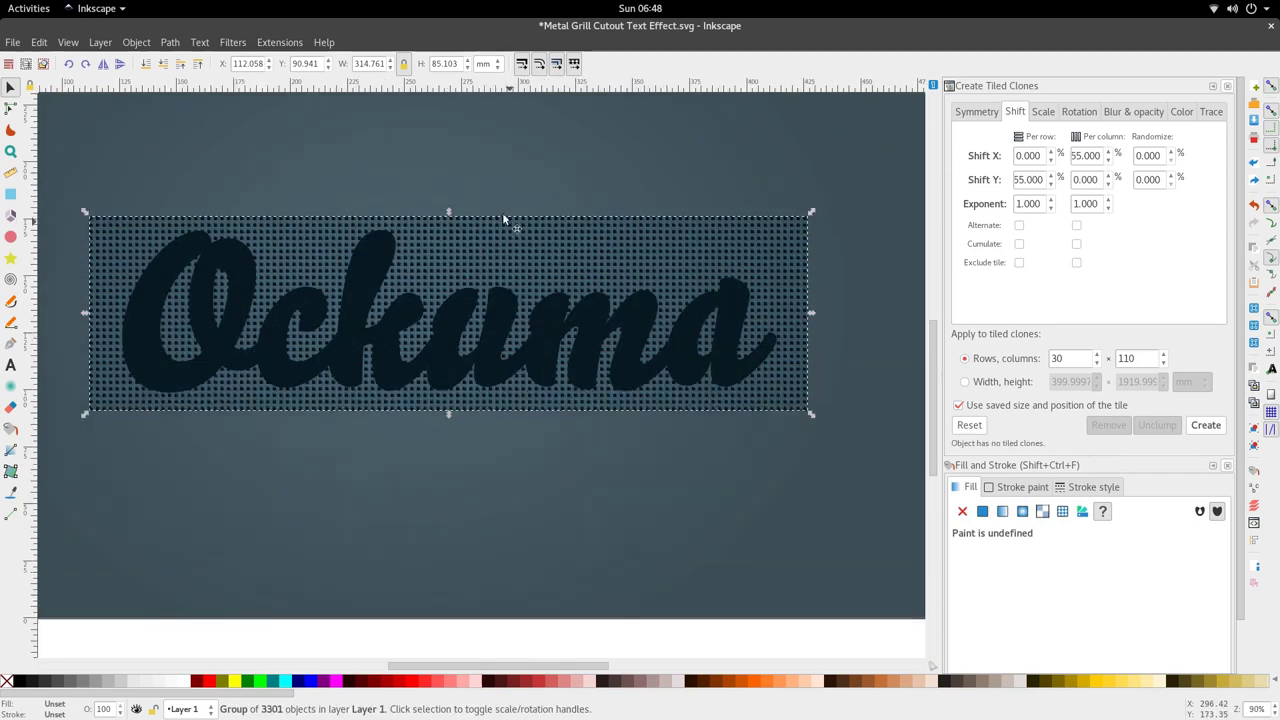
# Duplicate the "Ockuma" text and use the copy as a clip on the grouped tile grid
pyautogui.click(457, 312)
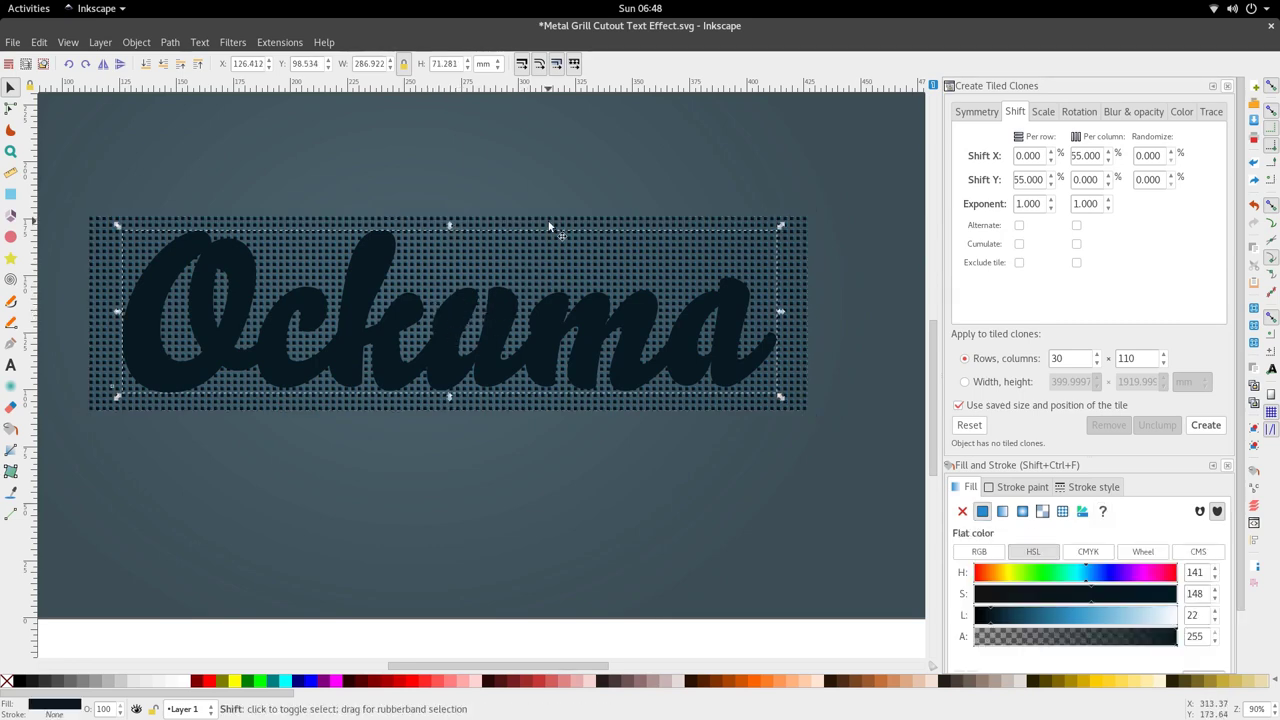
pyautogui.keyDown('shift'); pyautogui.click(554, 228); pyautogui.keyUp('shift')
pyautogui.rightClick(550, 222)
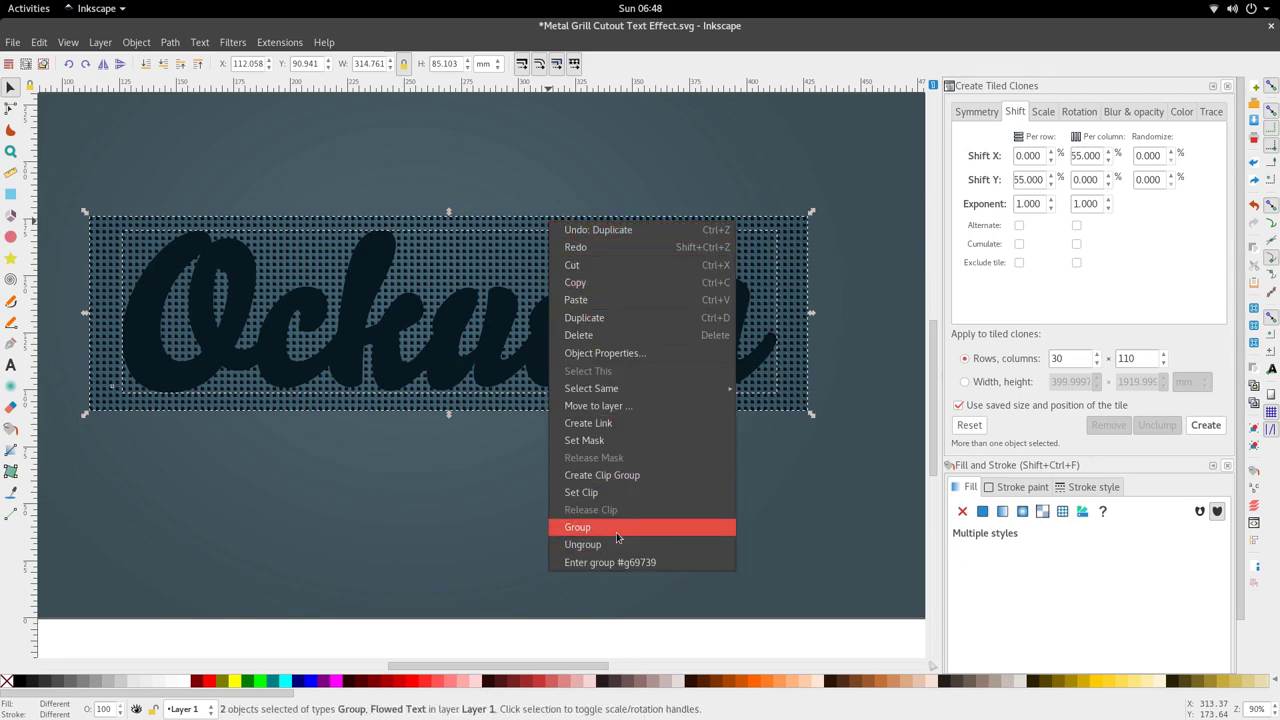
pyautogui.click(622, 493)
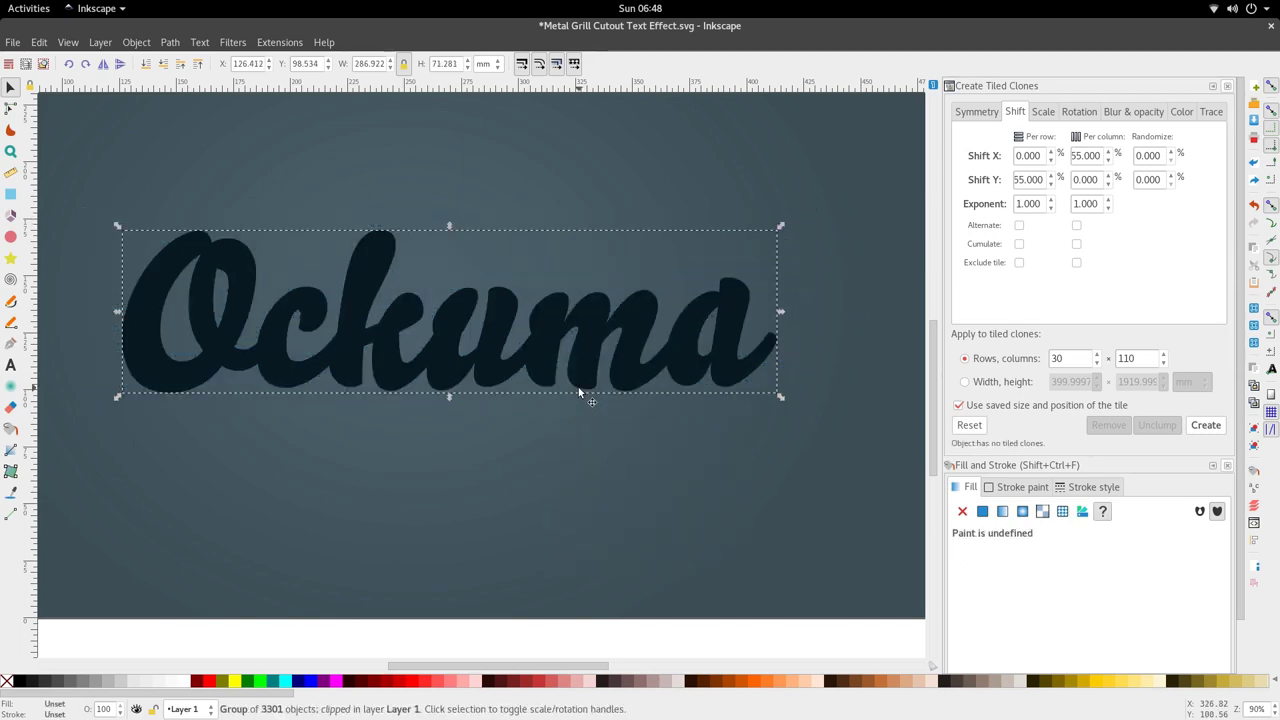
# Lower the dark "Ockuma" text one level so it sits behind the clipped grill pattern
pyautogui.scroll(-2, 575, 370)
pyautogui.scroll(2, 575, 366)
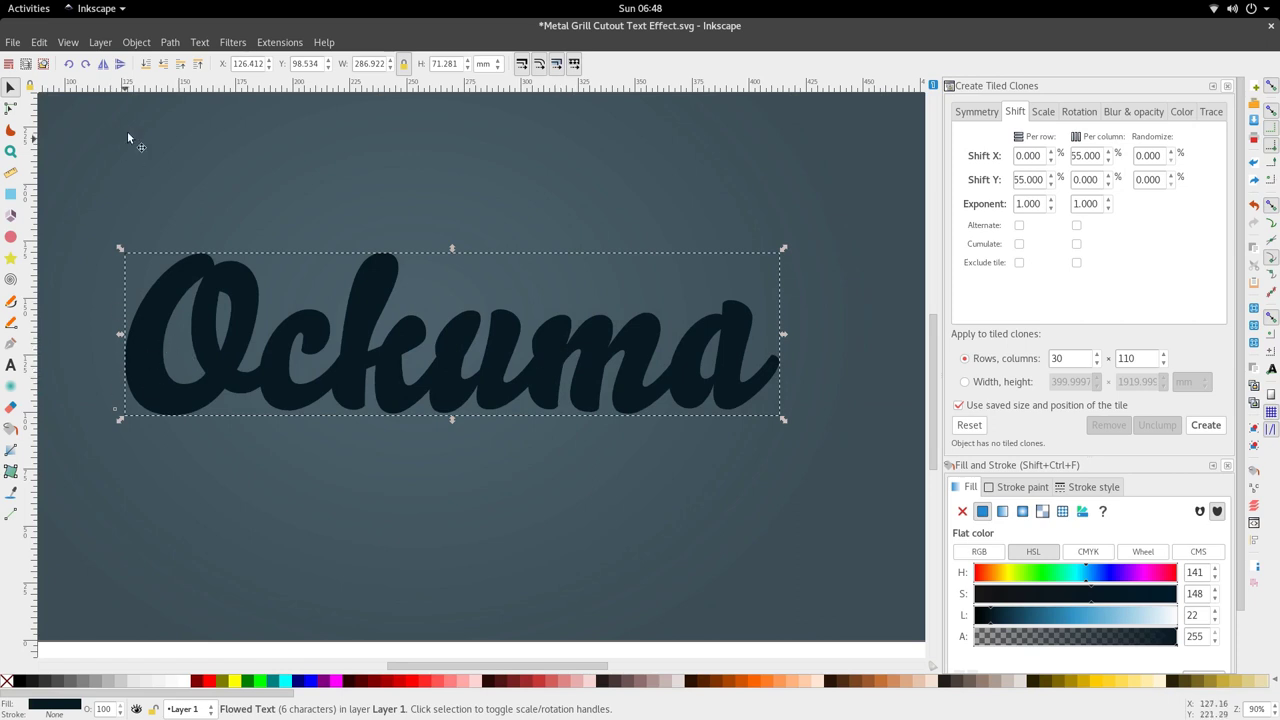
pyautogui.click(162, 64)
pyautogui.scroll(-2, 560, 409)
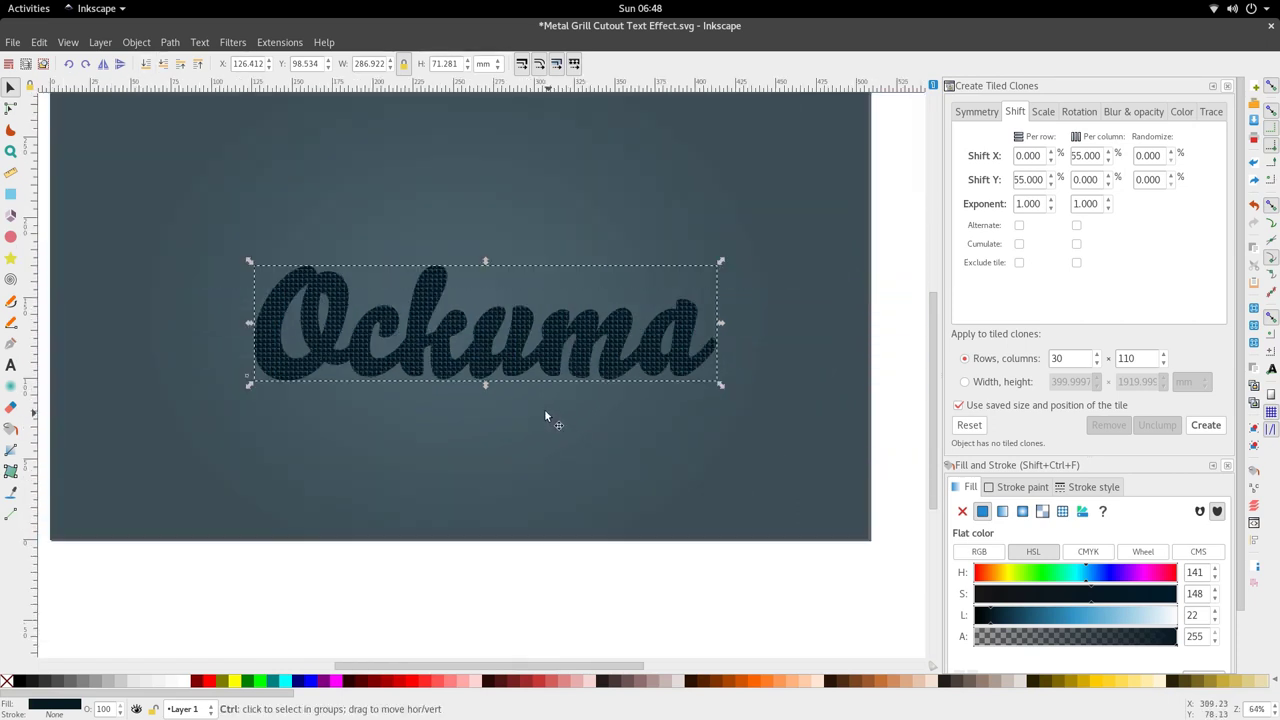
pyautogui.scroll(-1, 541, 360)
pyautogui.scroll(2, 525, 320)
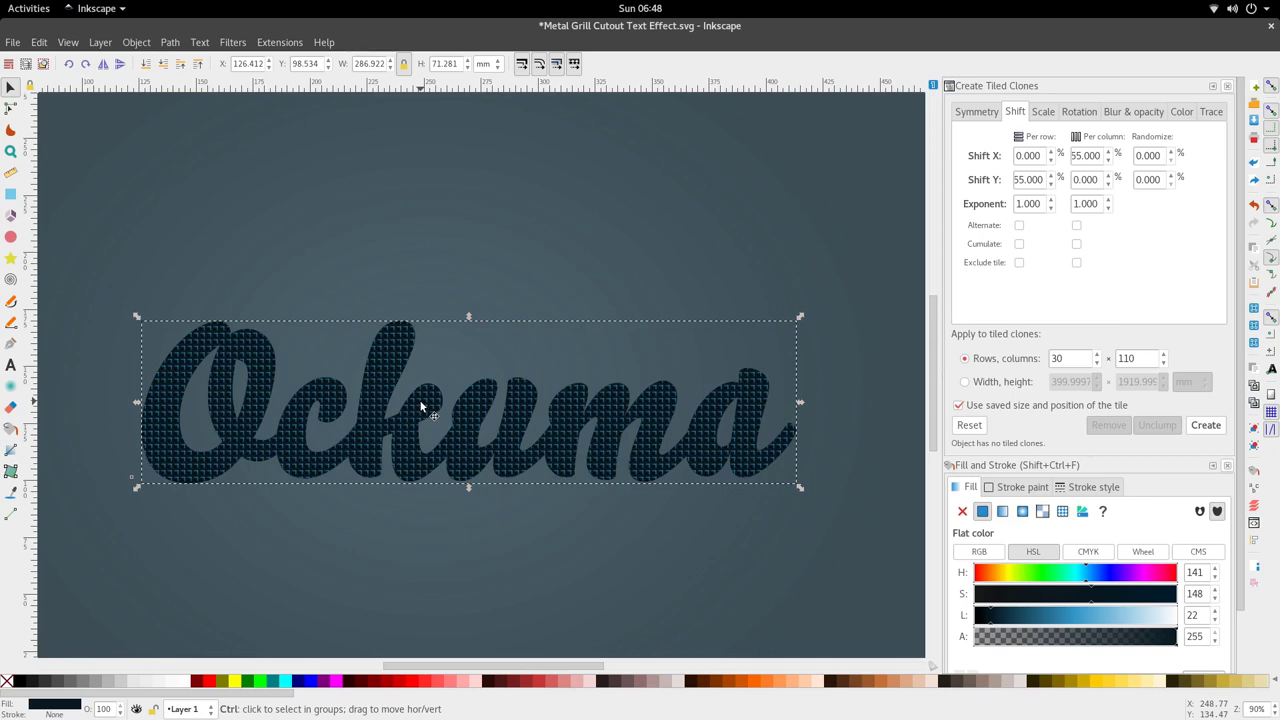
# Place a duplicate of the dark text above the grill pattern, shift it sideways about 8 mm and undo that shift
pyautogui.scroll(-1, 421, 404)
pyautogui.hotkey('ctrl', 'z')
pyautogui.scroll(2, 381, 431)
pyautogui.moveTo(383, 434); pyautogui.dragTo(409, 436)
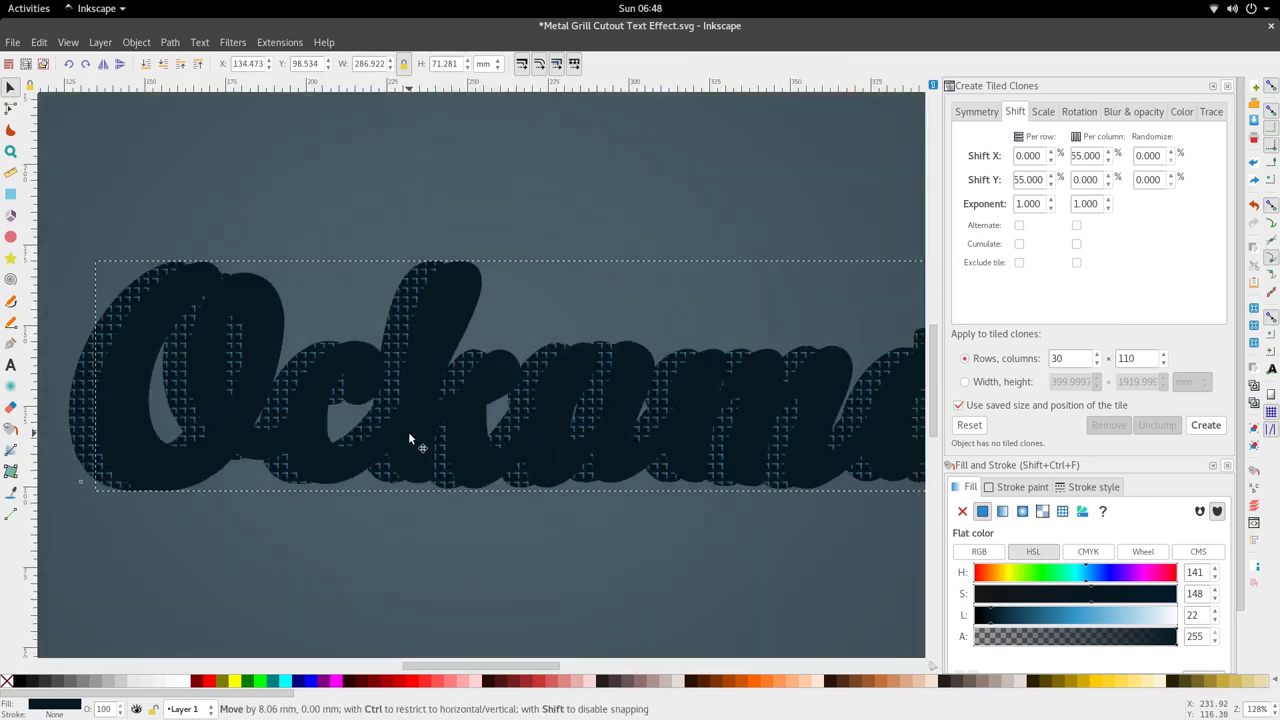
pyautogui.hotkey('ctrl', 'z')
# Set up a Drop Shadow filter for the top text copy with 1.1 px blur radius, 0.5 px offsets and Inner cutout type
pyautogui.scroll(-3, 425, 425)
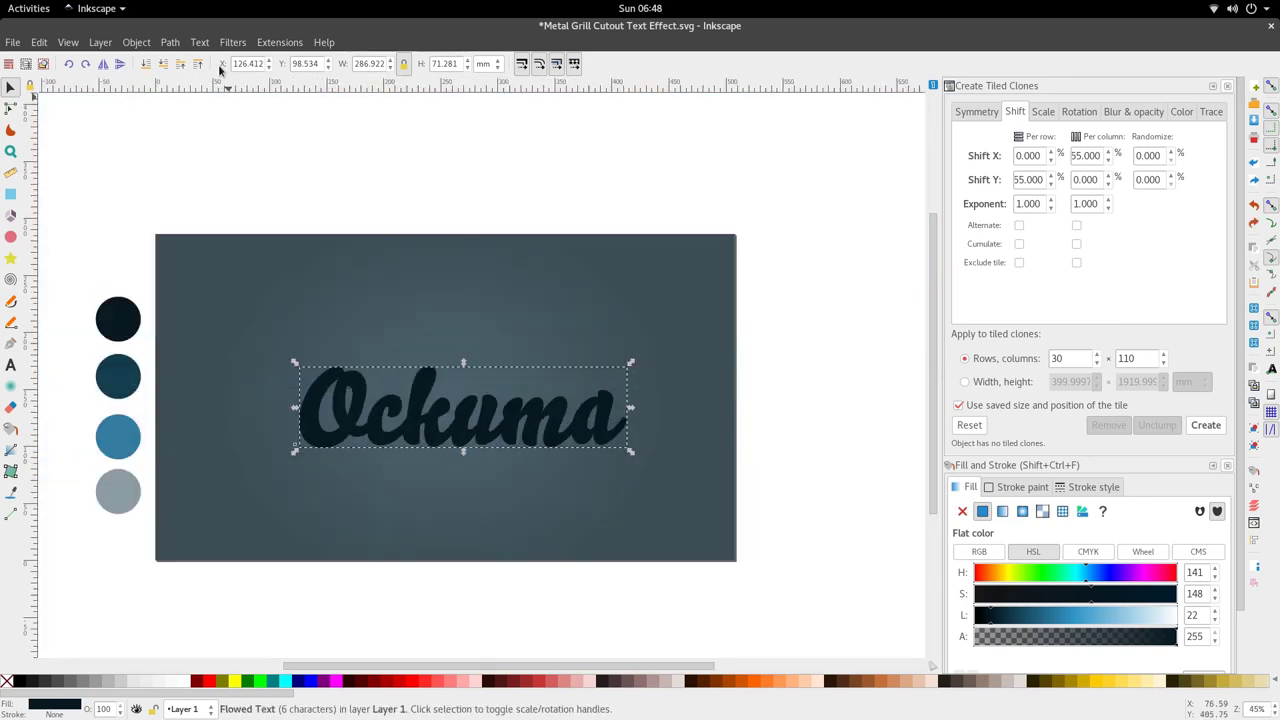
pyautogui.click(200, 42)
pyautogui.moveTo(232, 42)
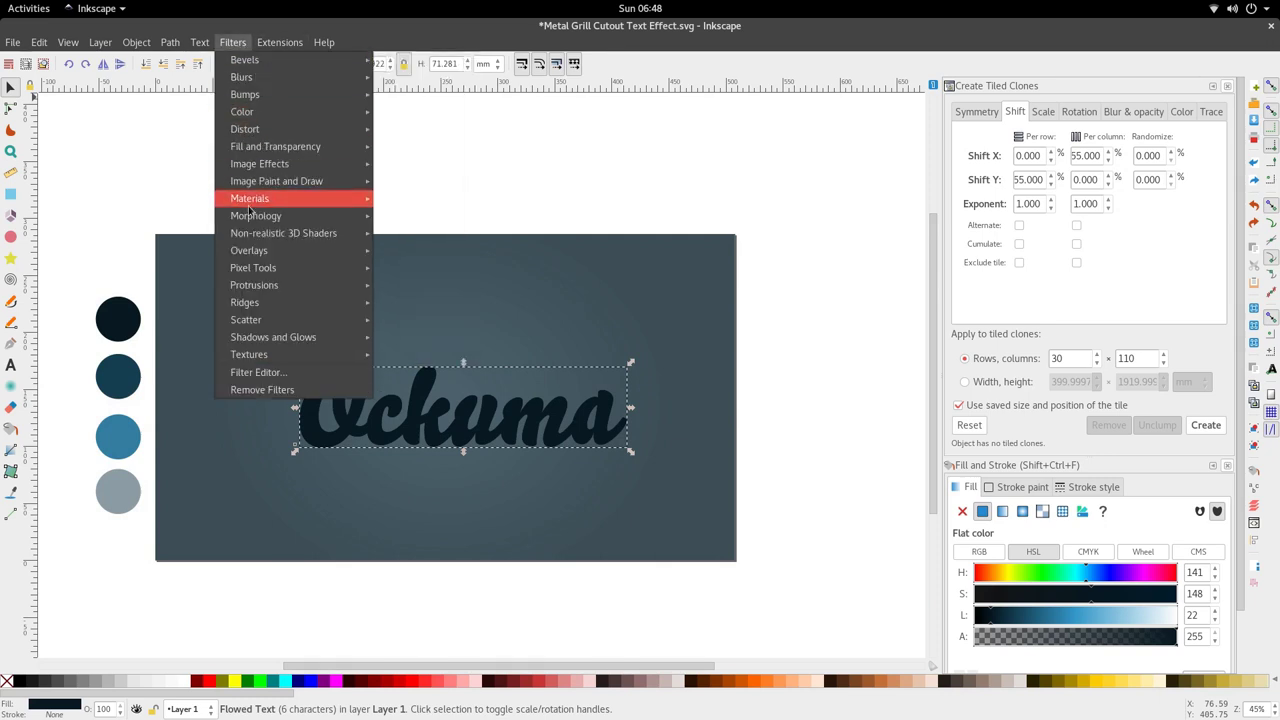
pyautogui.moveTo(337, 337)
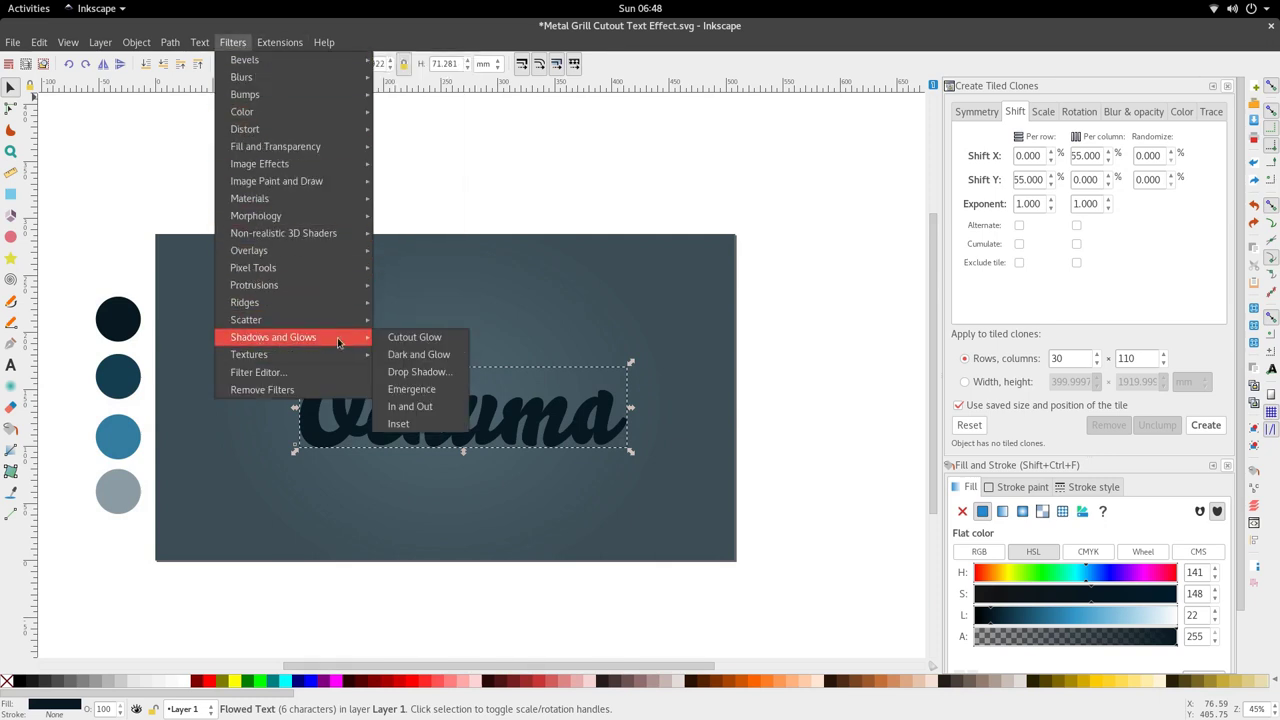
pyautogui.click(436, 378)
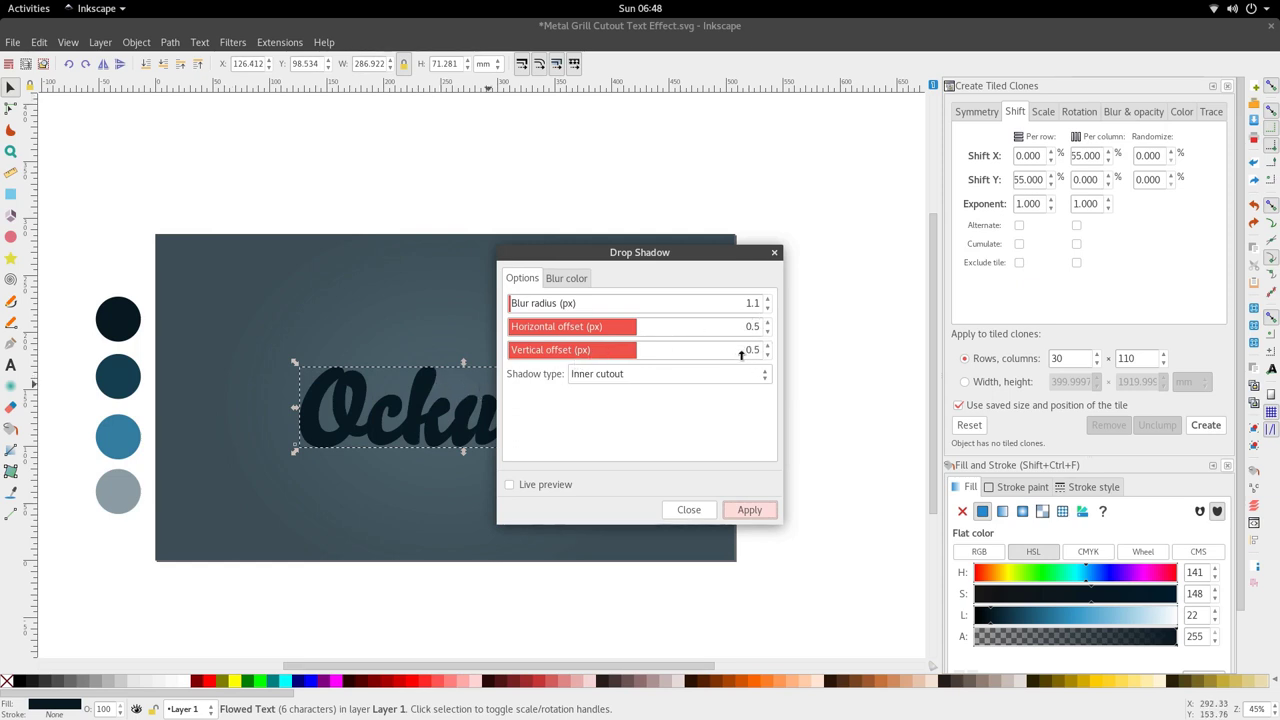
pyautogui.click(630, 374)
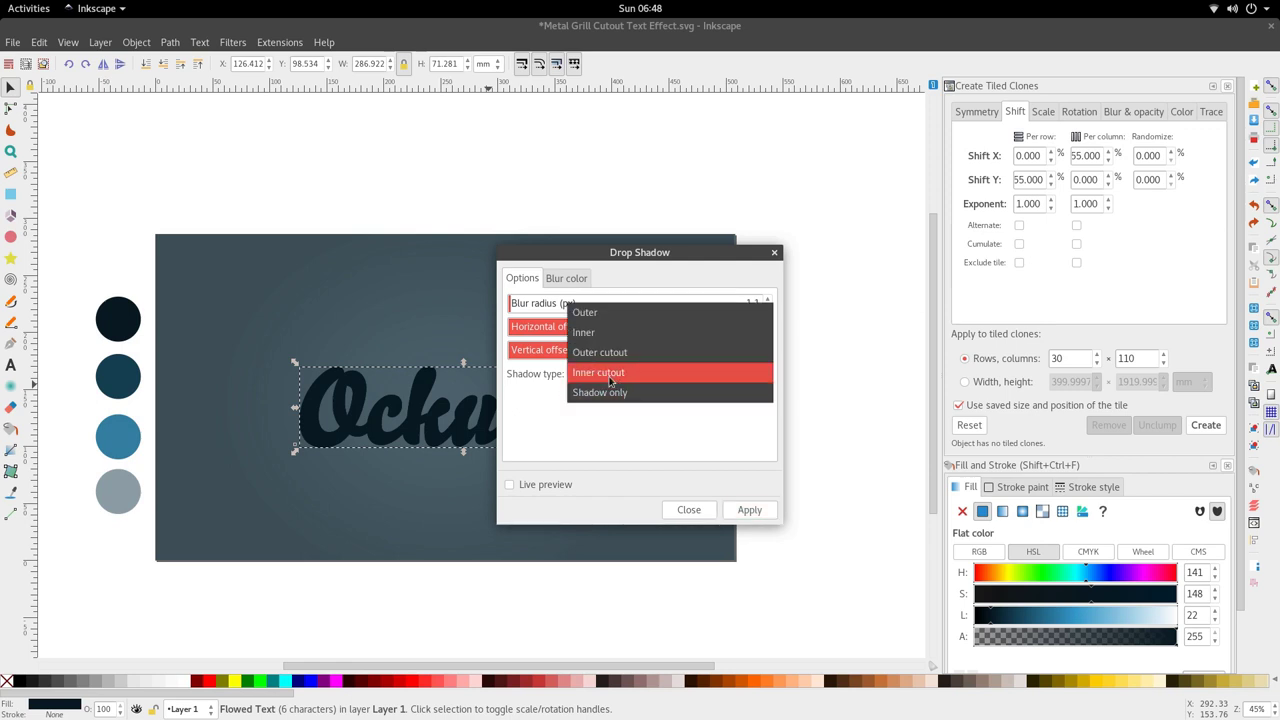
pyautogui.click(618, 378)
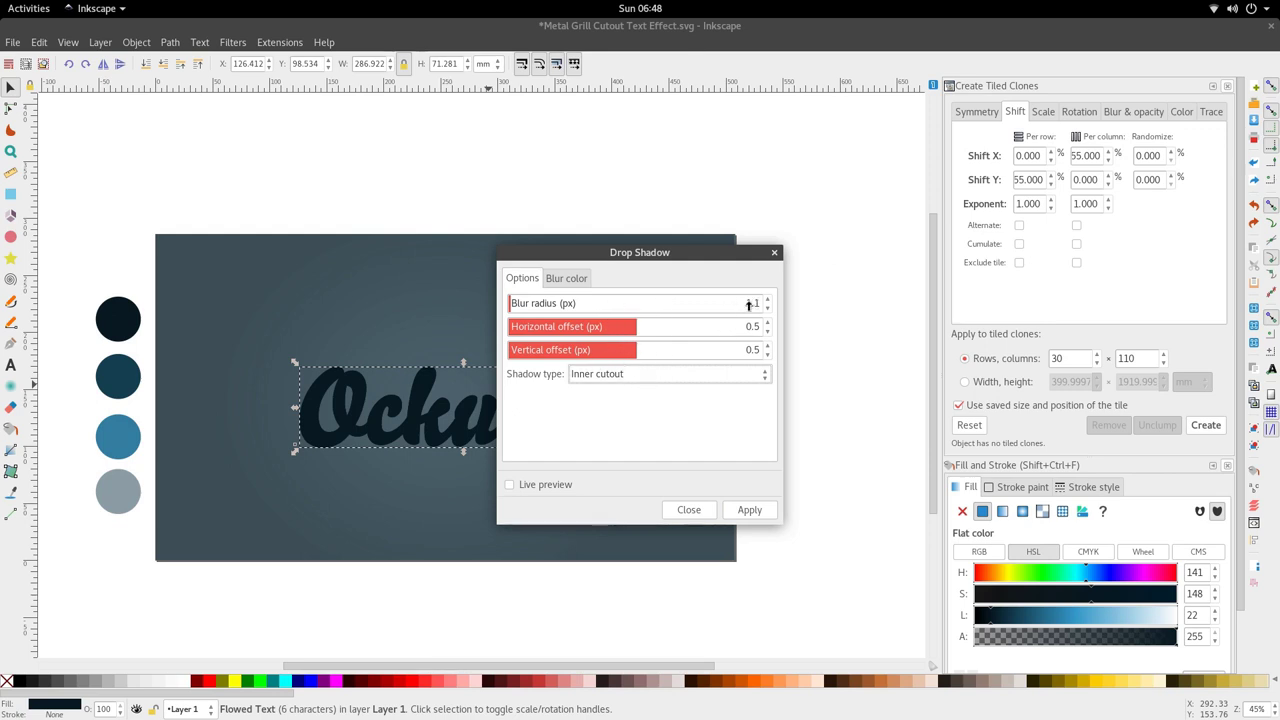
# Apply the drop shadow with a black blur colour at 127 alpha to the top text copy and close the filter dialog
pyautogui.click(577, 280)
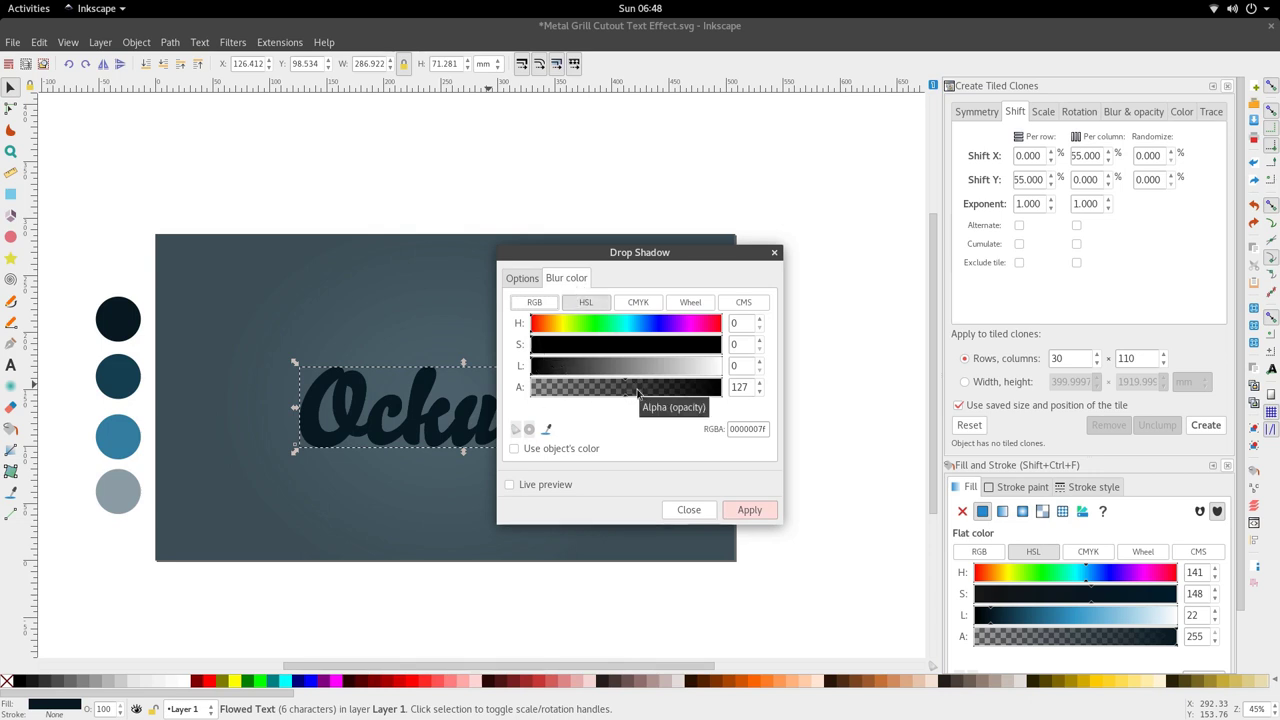
pyautogui.doubleClick(740, 387)
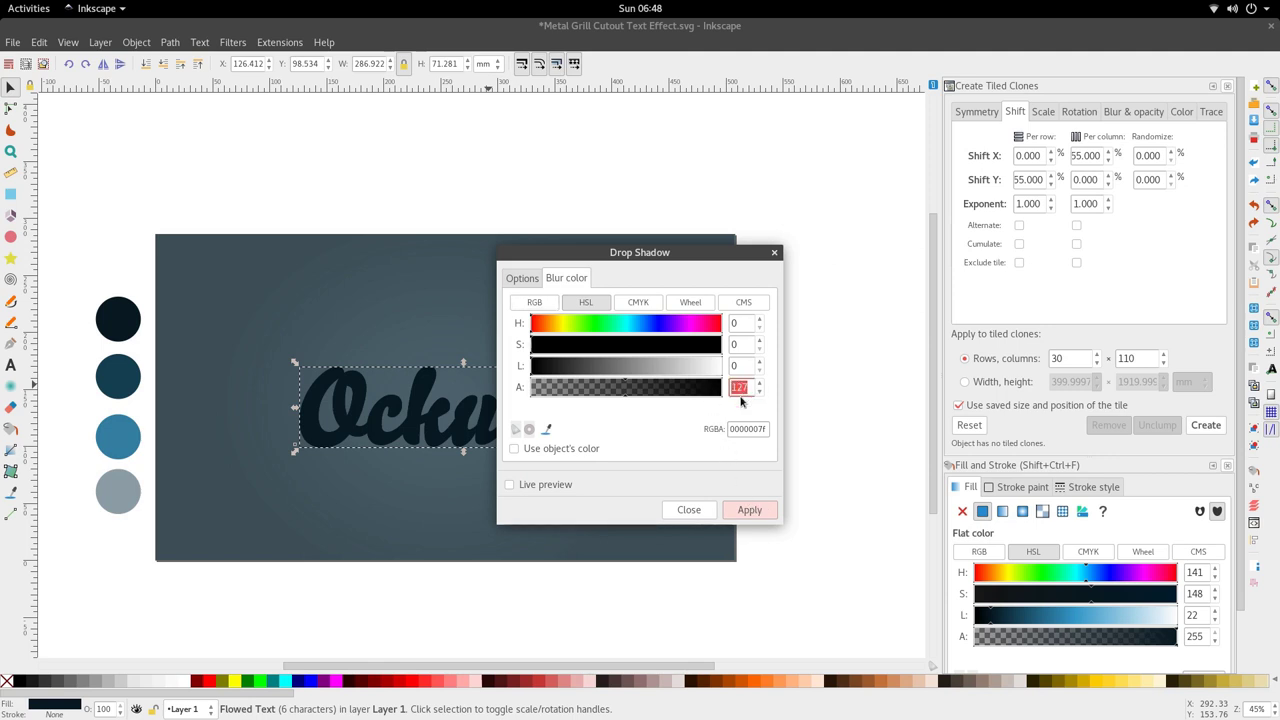
pyautogui.click(748, 511)
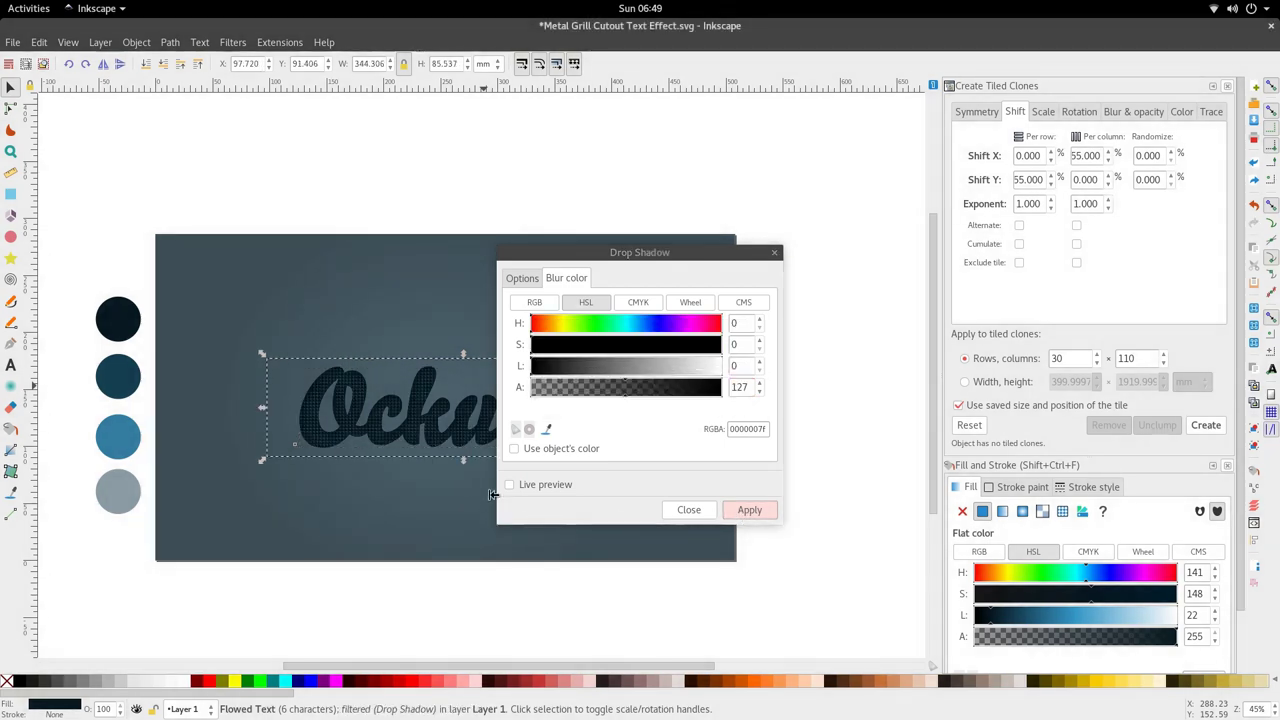
pyautogui.scroll(2, 339, 440)
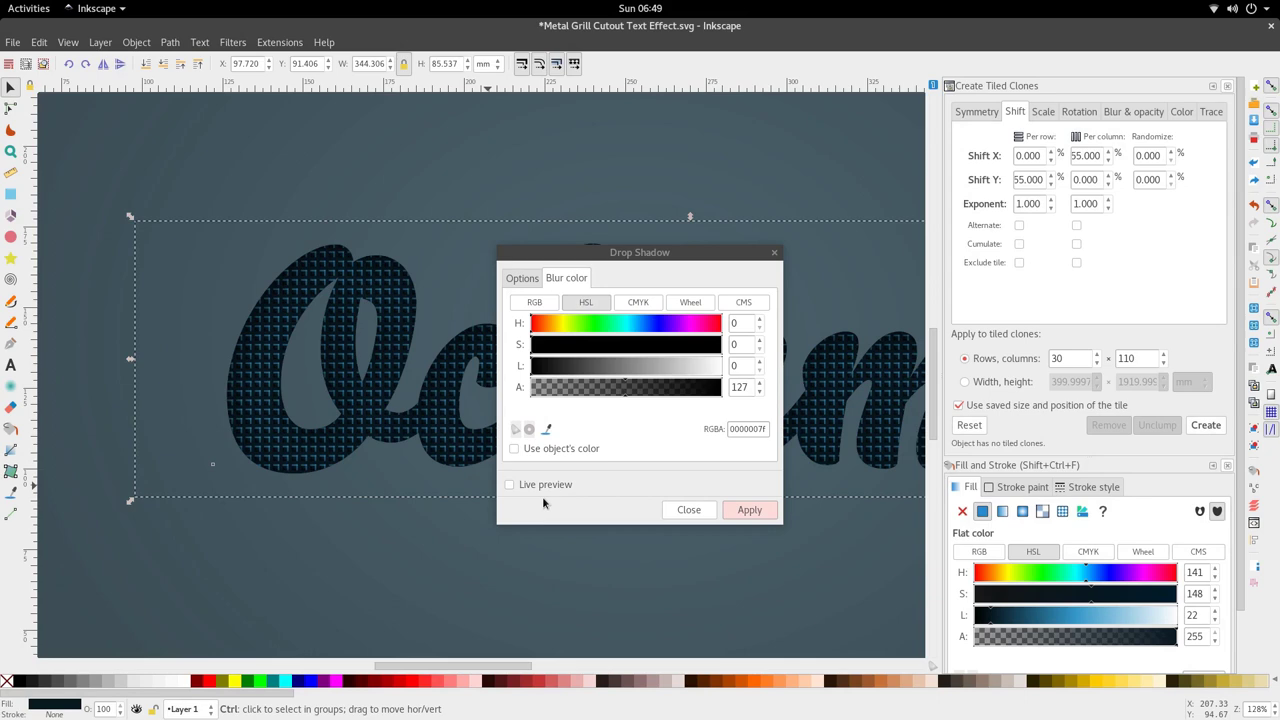
pyautogui.click(688, 510)
pyautogui.scroll(-2, 450, 312)
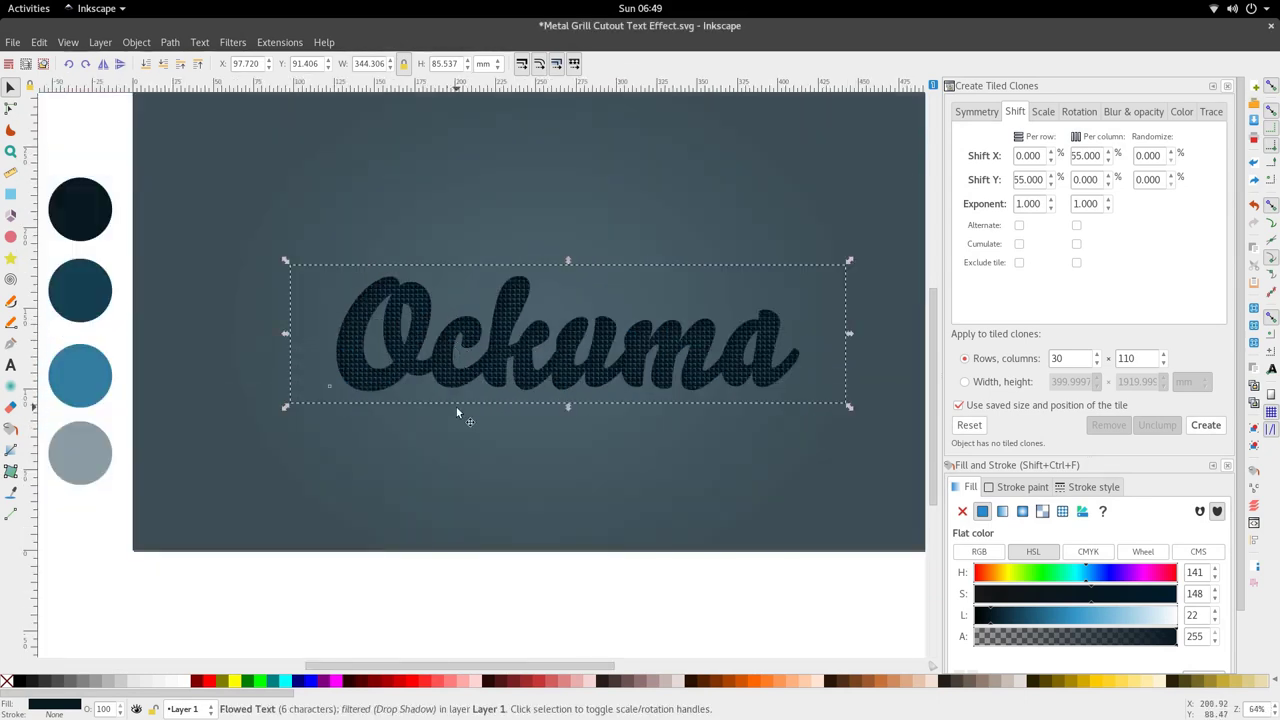
# Check the inner shadow on the grill lettering up close and undo the drop shadow on the top text copy
pyautogui.scroll(4, 447, 303)
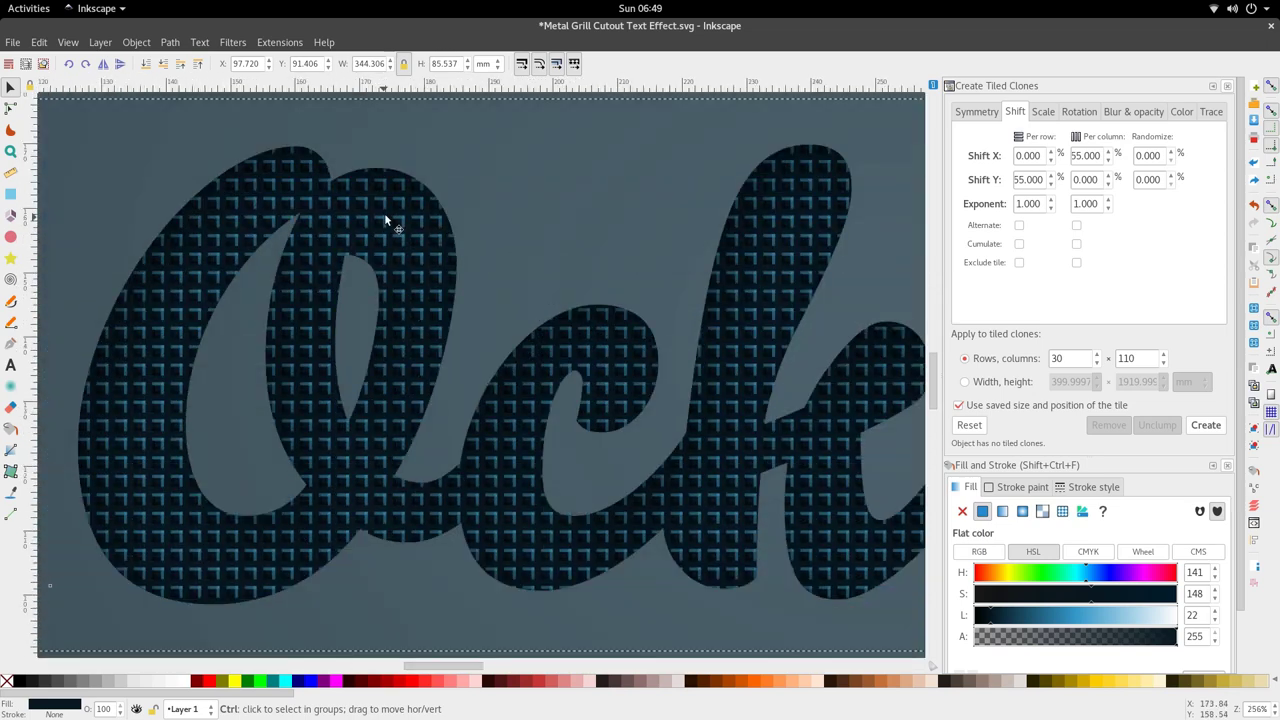
pyautogui.scroll(-4, 393, 280)
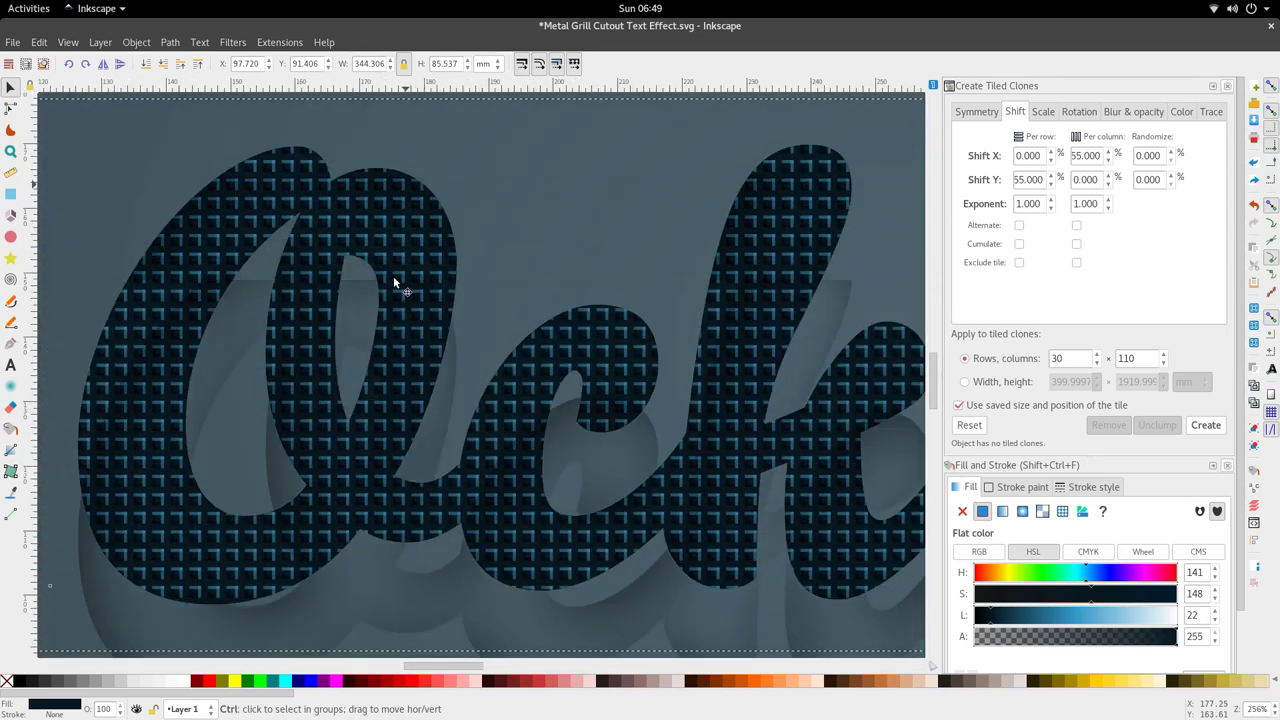
pyautogui.scroll(6, 543, 337)
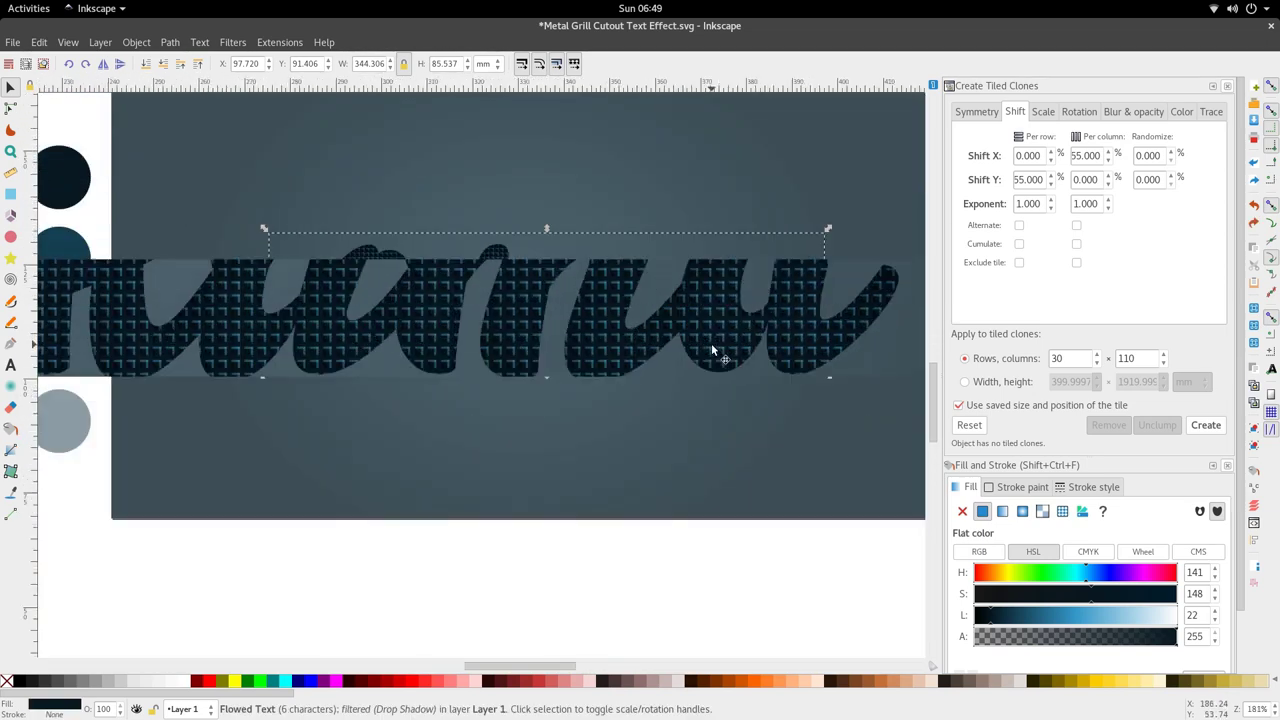
pyautogui.scroll(-6, 572, 352)
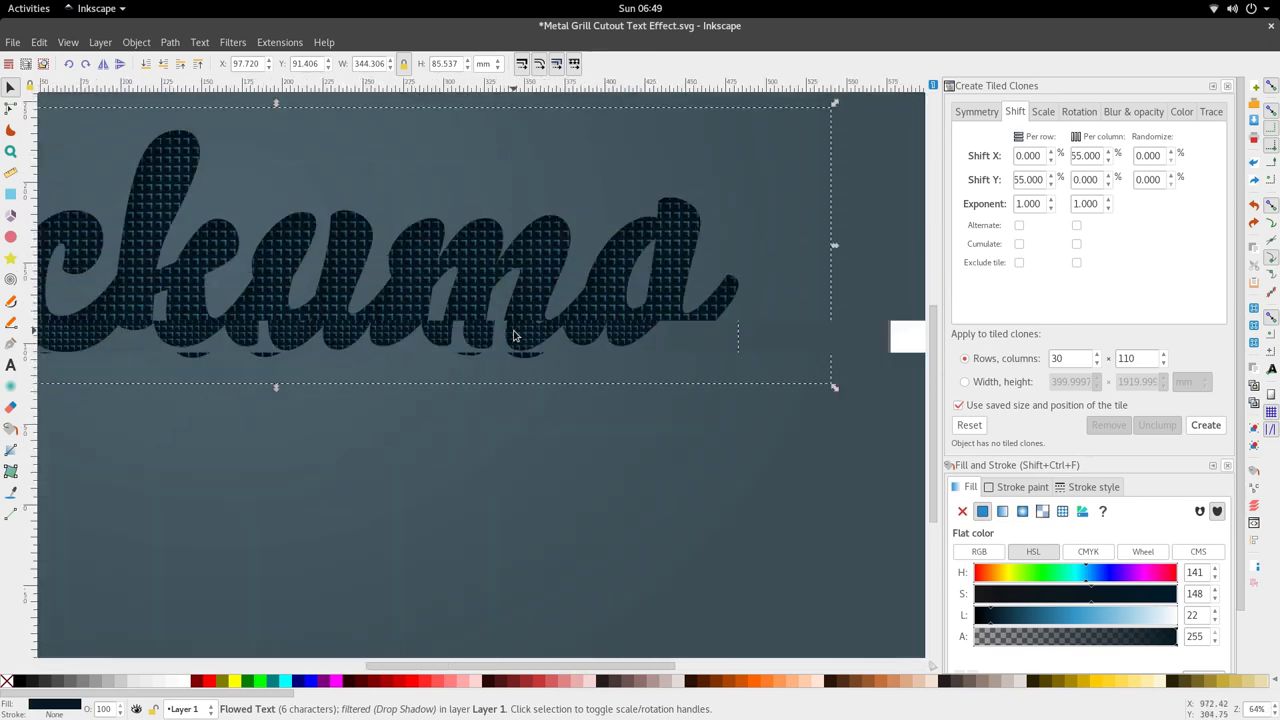
pyautogui.scroll(3, 180, 290)
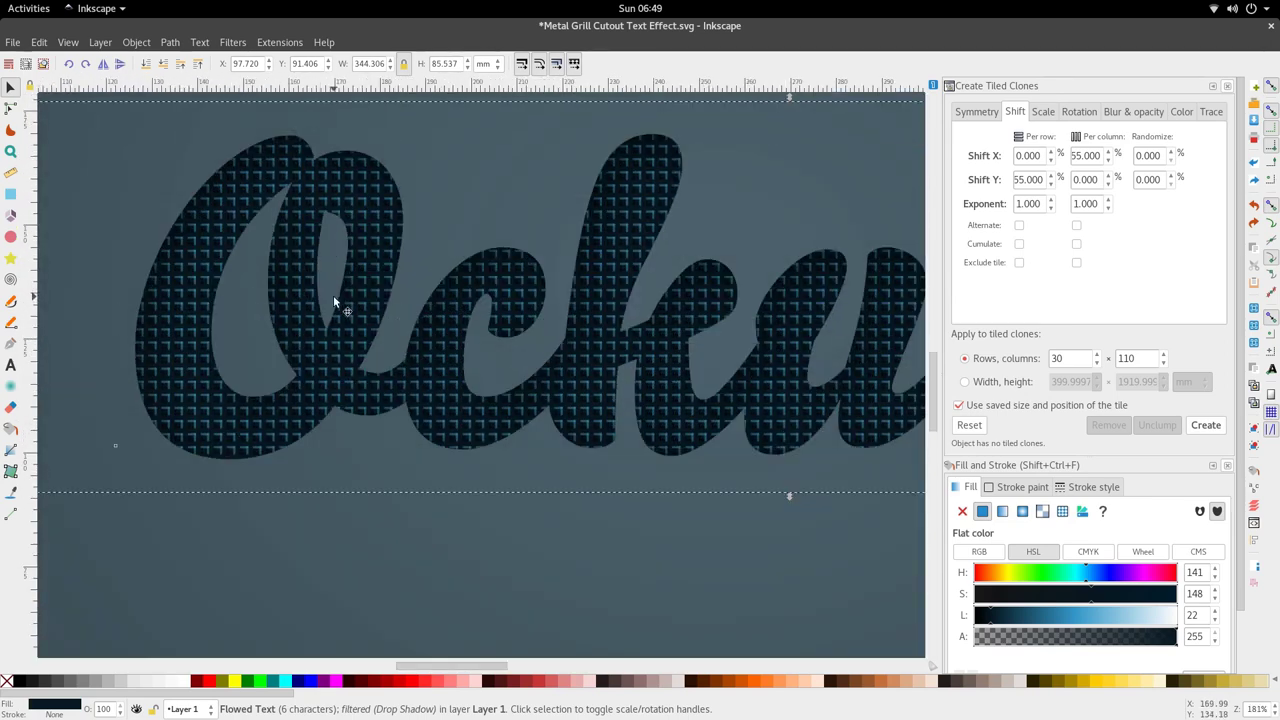
pyautogui.scroll(-4, 422, 356)
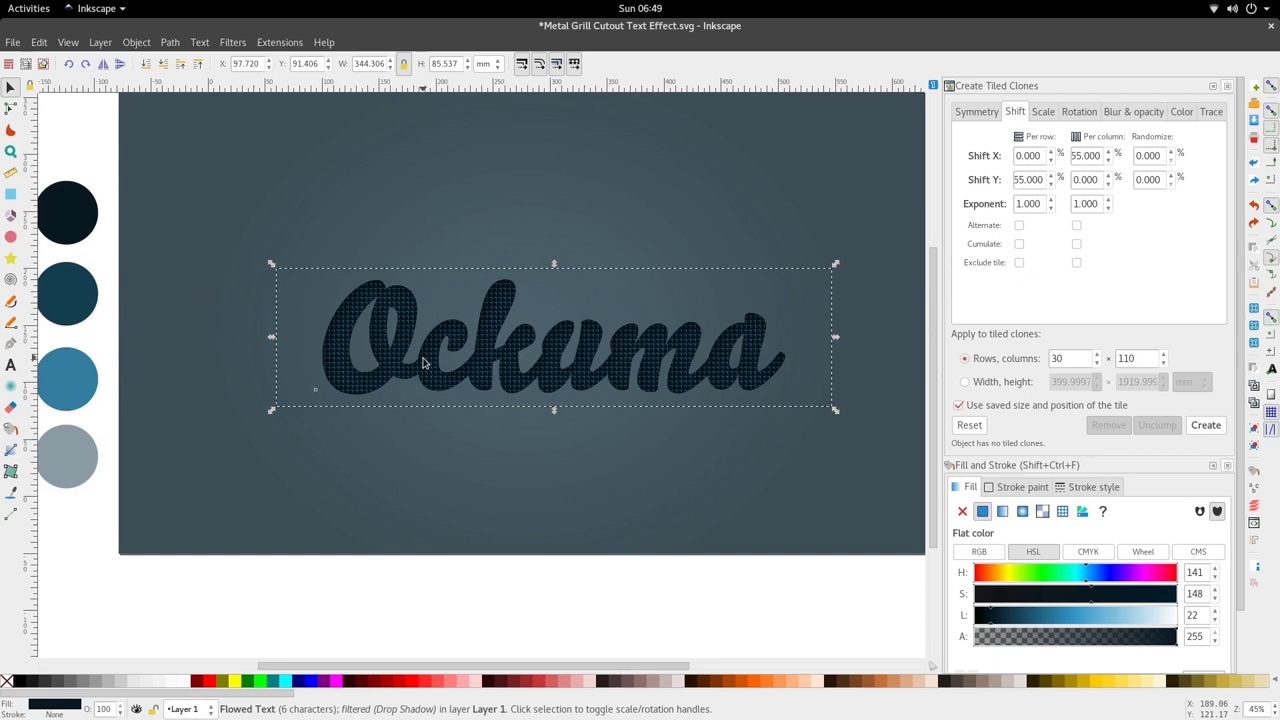
pyautogui.hotkey('ctrl', 'z')
# Reapply the Drop Shadow filter to the top text copy with a black blur colour at 195 alpha and close the filter dialog
pyautogui.click(279, 42)
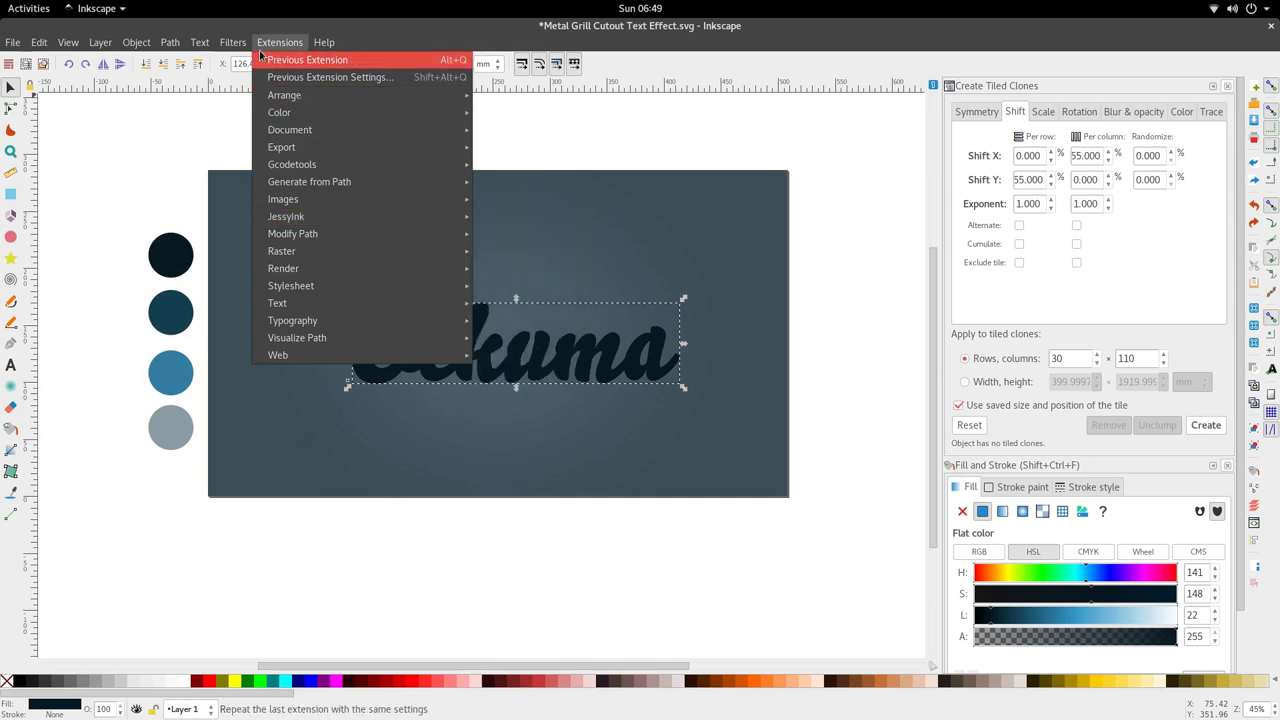
pyautogui.moveTo(232, 42)
pyautogui.moveTo(340, 337)
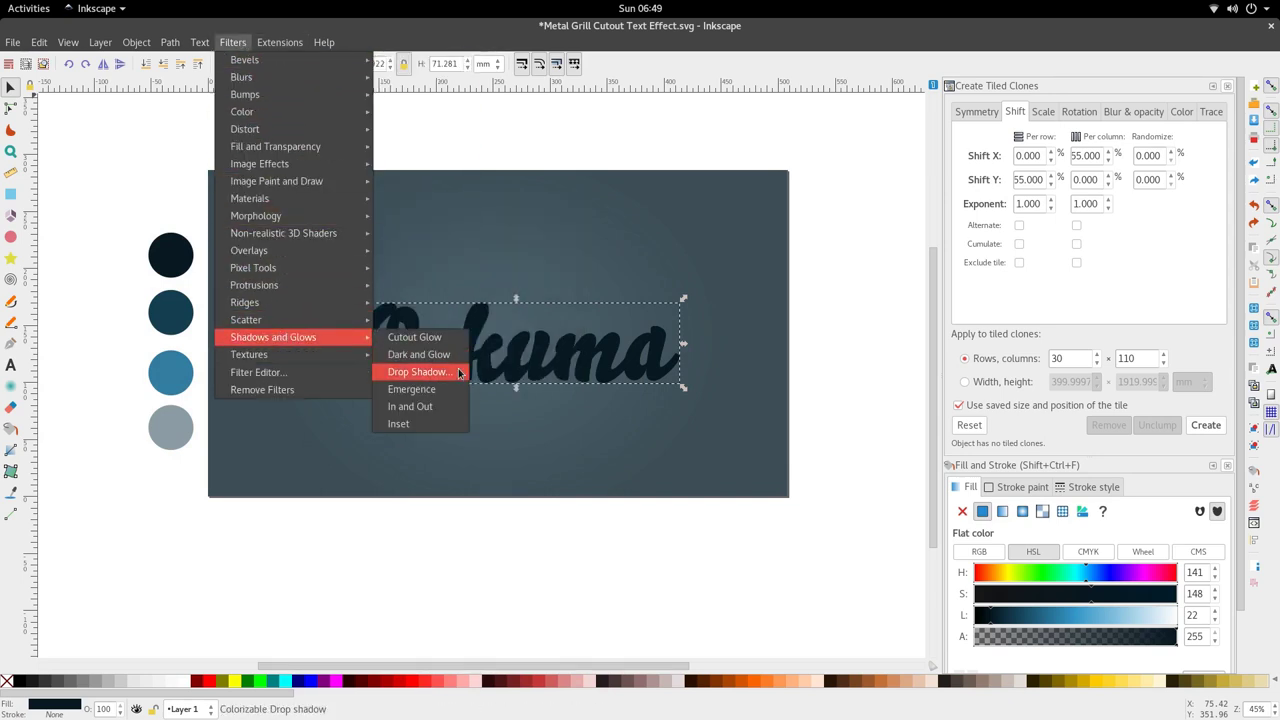
pyautogui.click(453, 372)
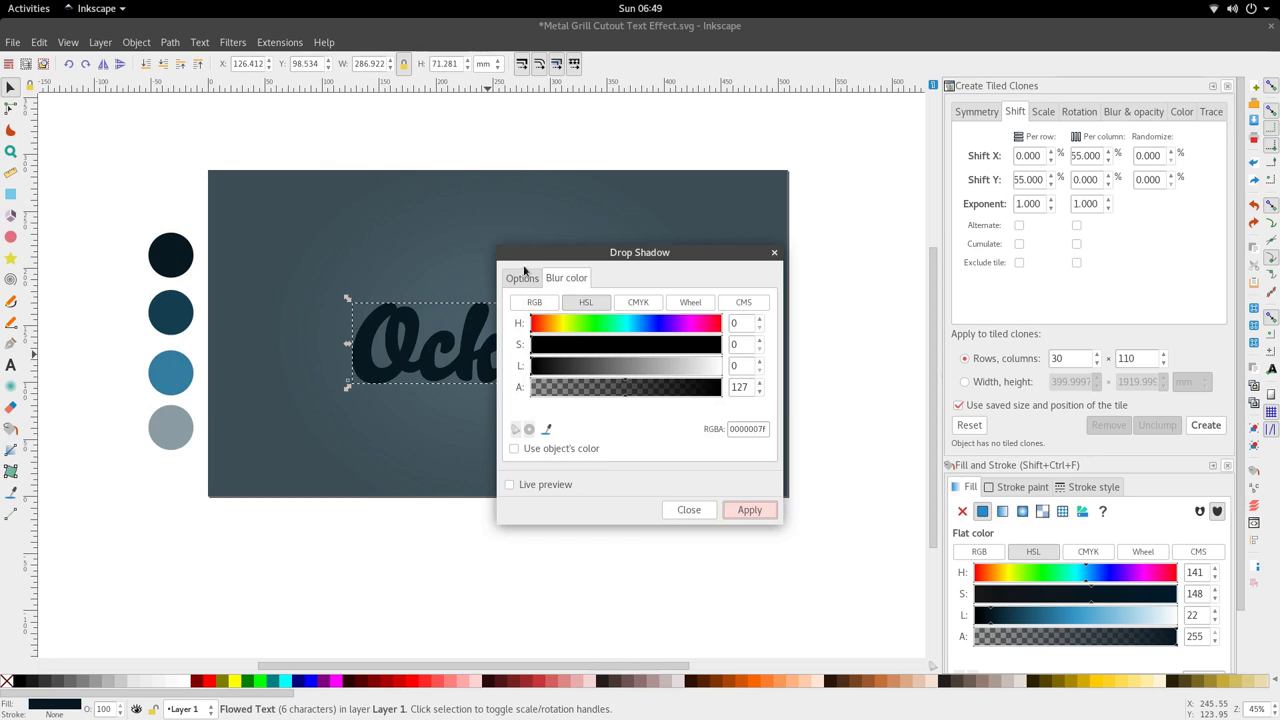
pyautogui.click(685, 390)
pyautogui.moveTo(685, 390); pyautogui.dragTo(675, 392)
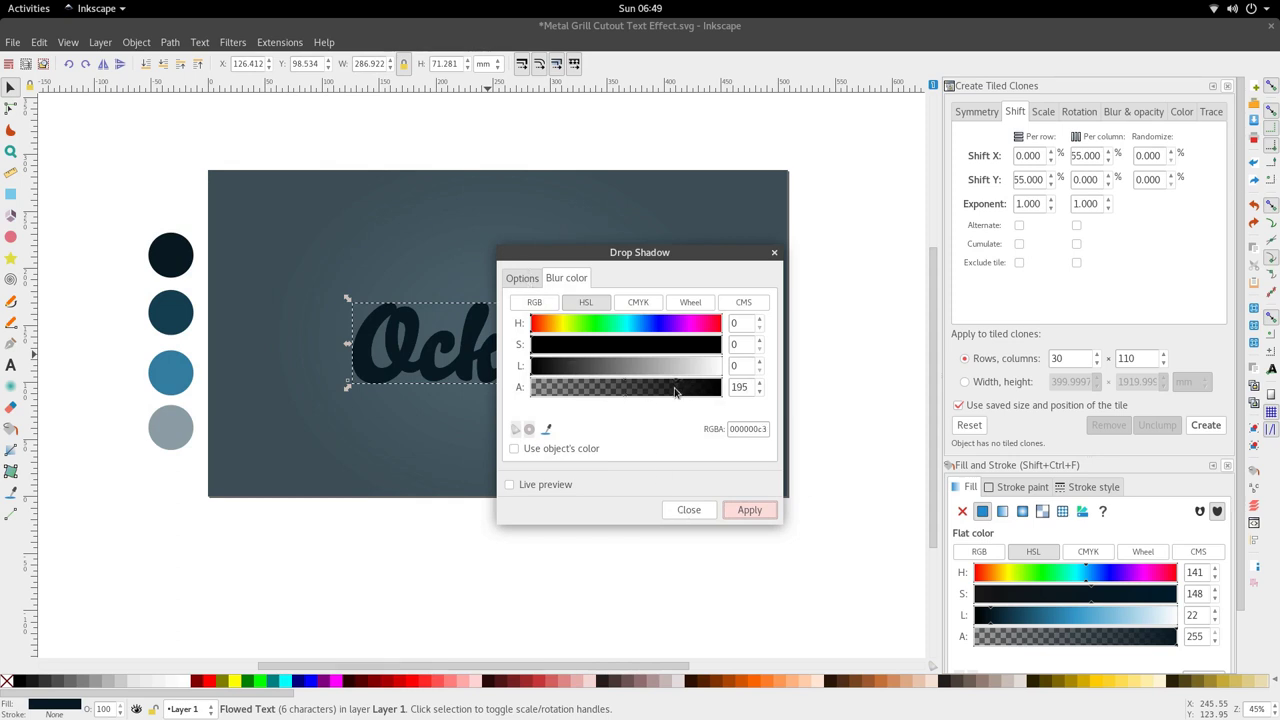
pyautogui.click(749, 510)
pyautogui.click(697, 517)
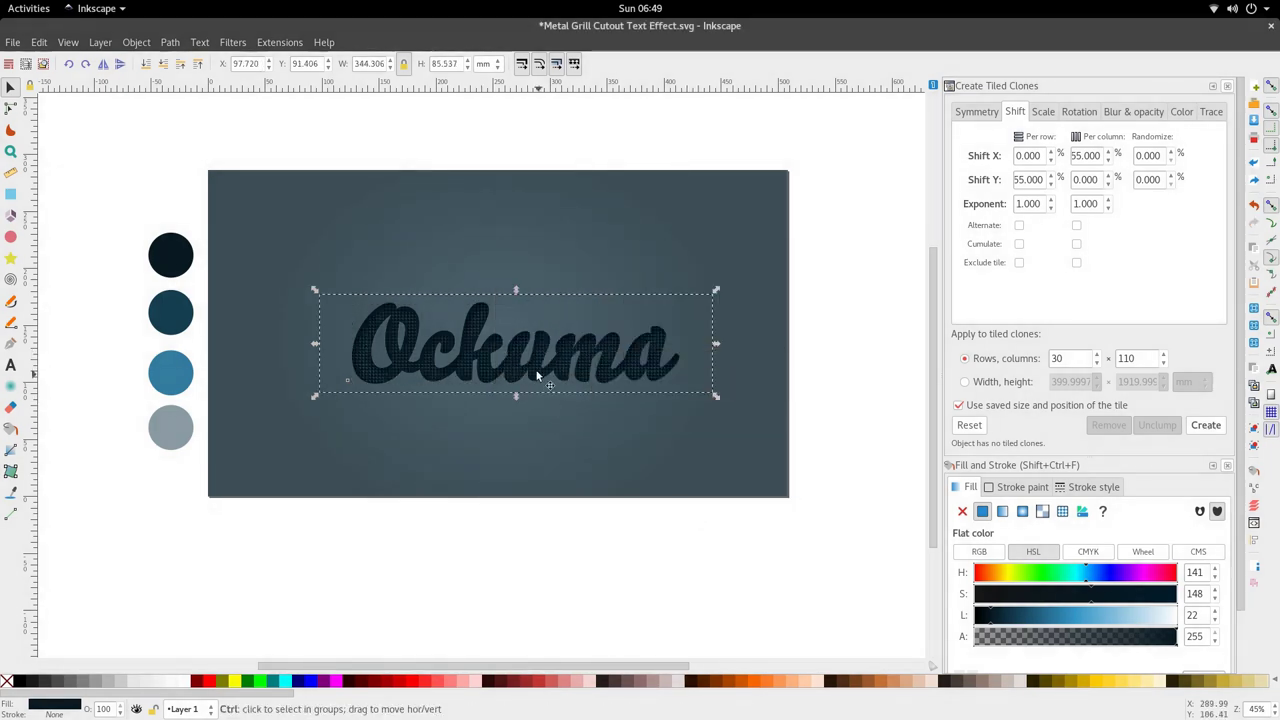
# Inspect the darker inner shadow over the grill pattern and undo the drop shadow with 195 alpha
pyautogui.scroll(2, 529, 360)
pyautogui.scroll(-2, 519, 290)
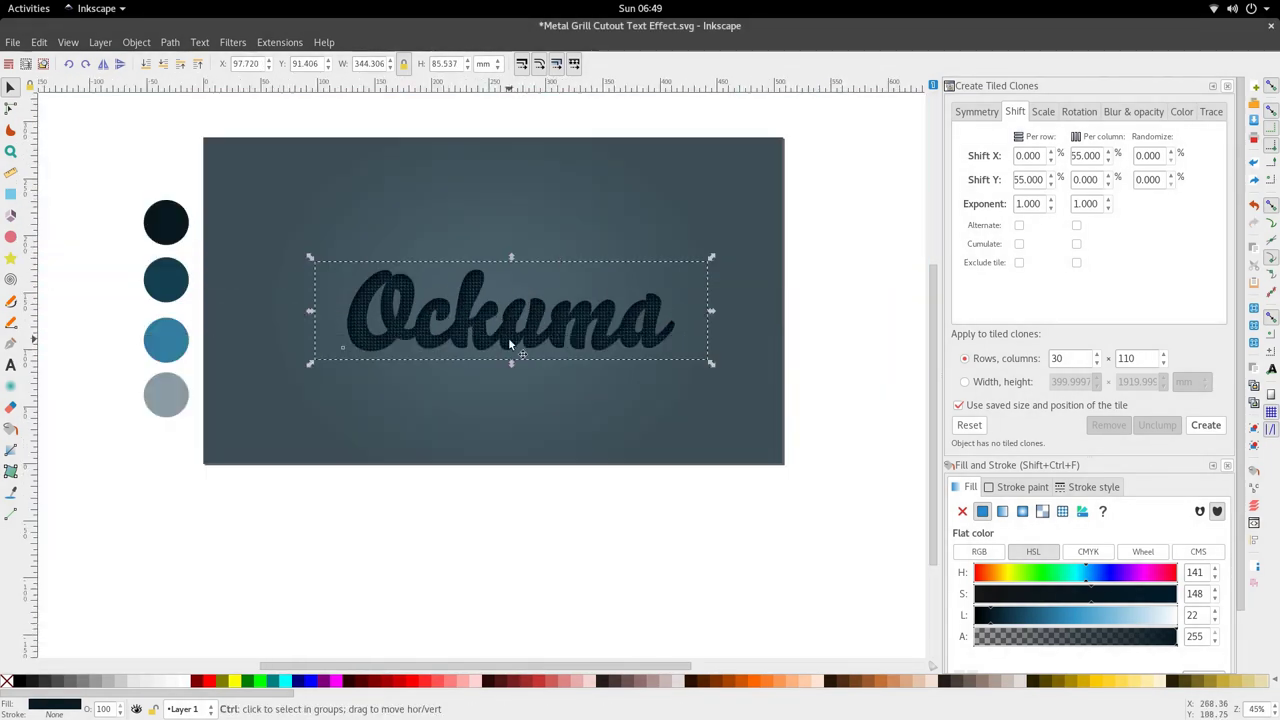
pyautogui.scroll(3, 446, 337)
pyautogui.scroll(2, 460, 225)
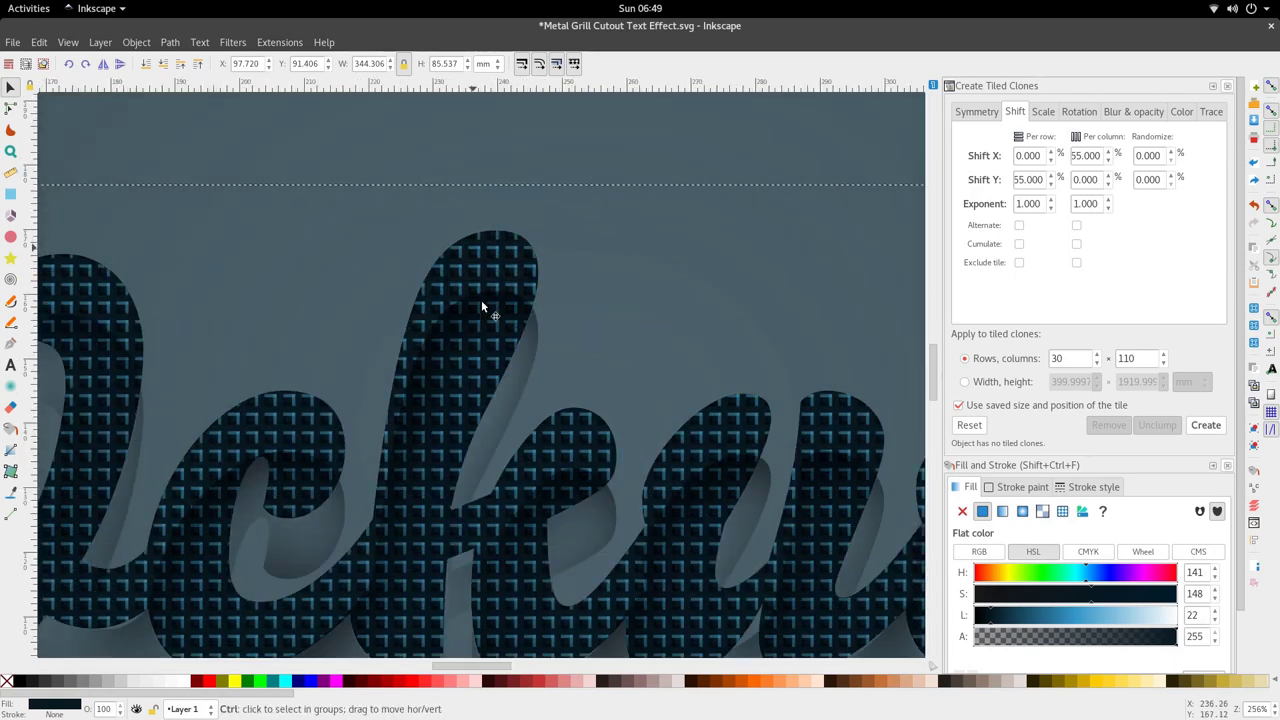
pyautogui.keyDown('ctrl'); pyautogui.click(487, 240); pyautogui.keyUp('ctrl')
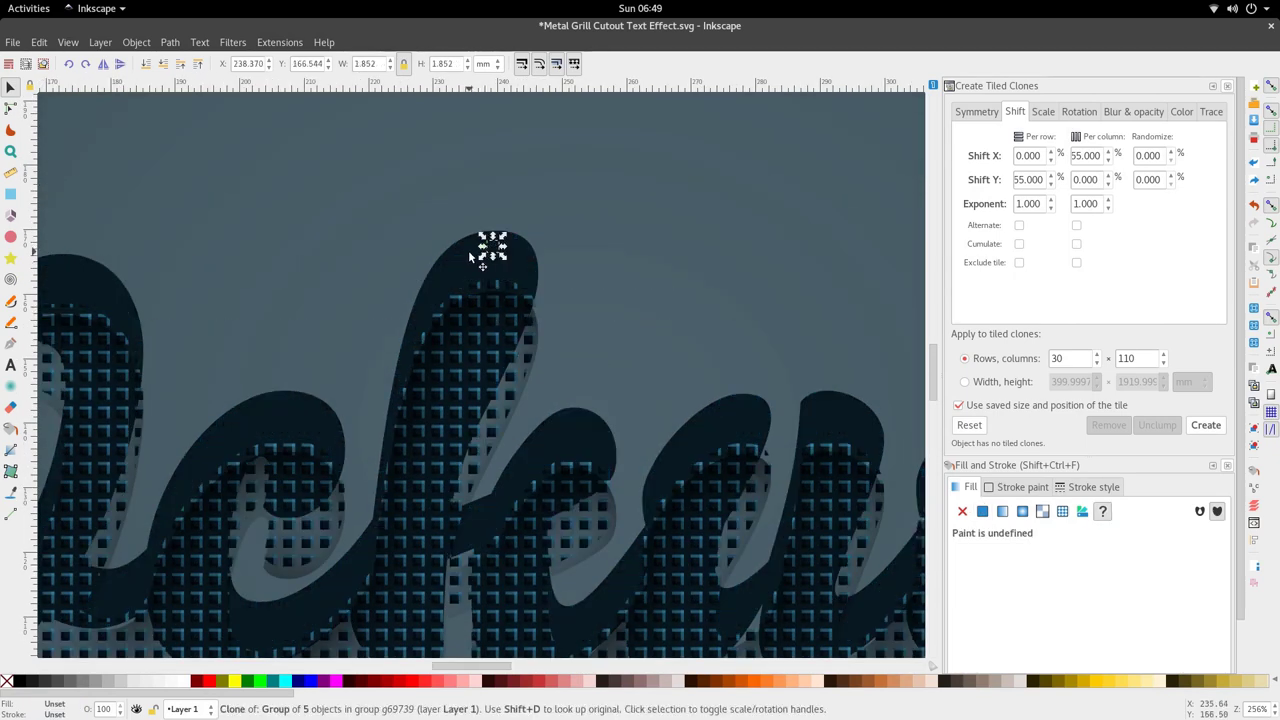
pyautogui.click(469, 254)
pyautogui.hotkey('ctrl', 'z')
pyautogui.hotkey('ctrl', 'z')
pyautogui.scroll(-5, 469, 250)
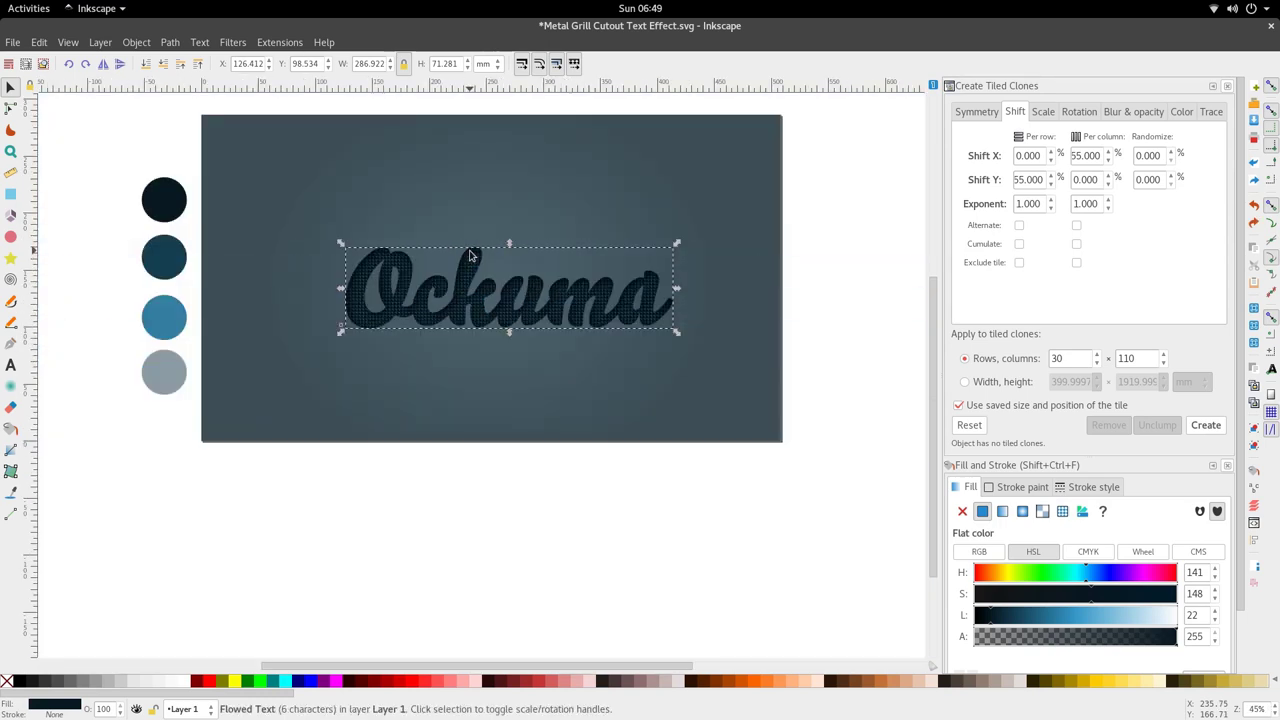
# Move a copy of the dark text about 410 mm sideways, onto the blank canvas to the right of the page
pyautogui.scroll(3, 468, 258)
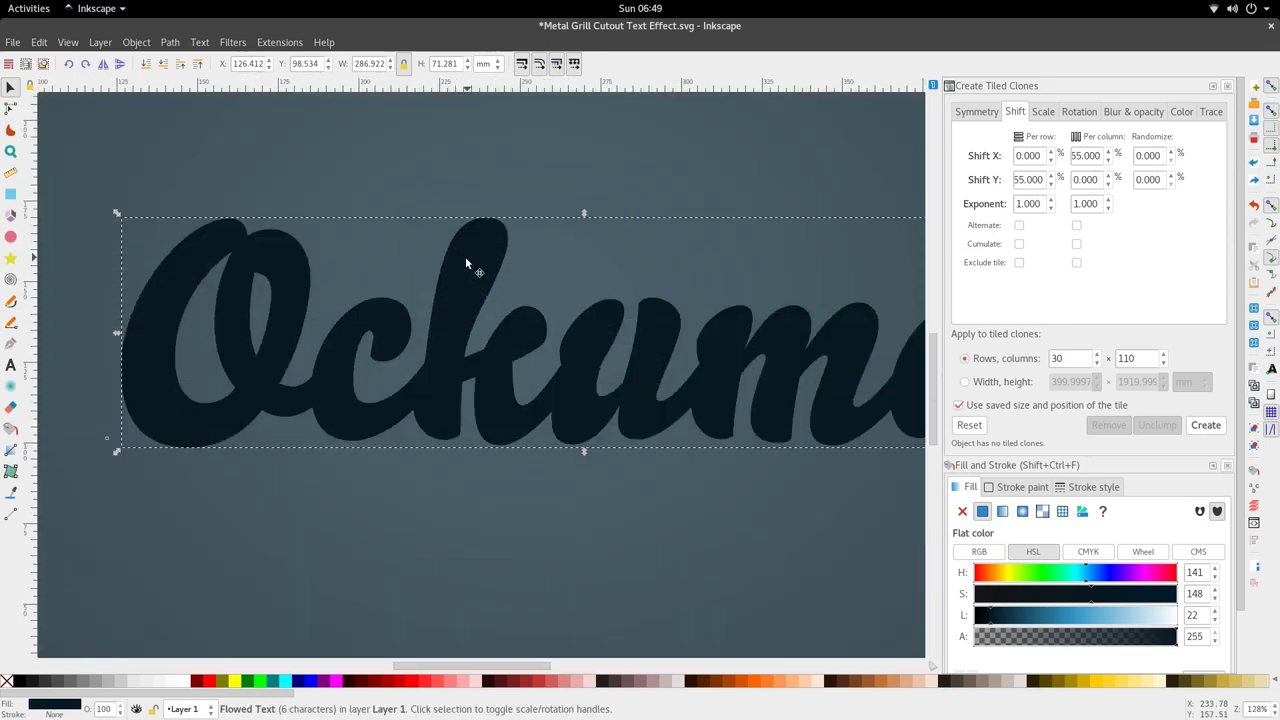
pyautogui.scroll(-2, 458, 293)
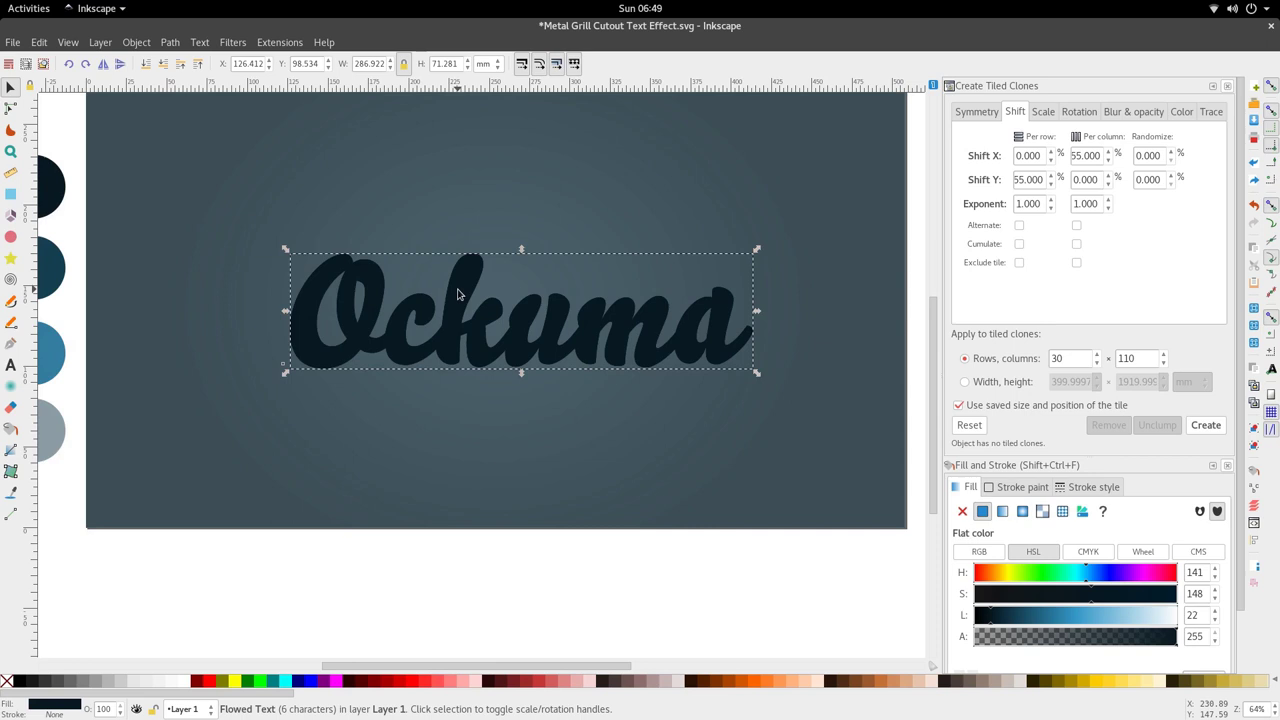
pyautogui.scroll(1, 458, 294)
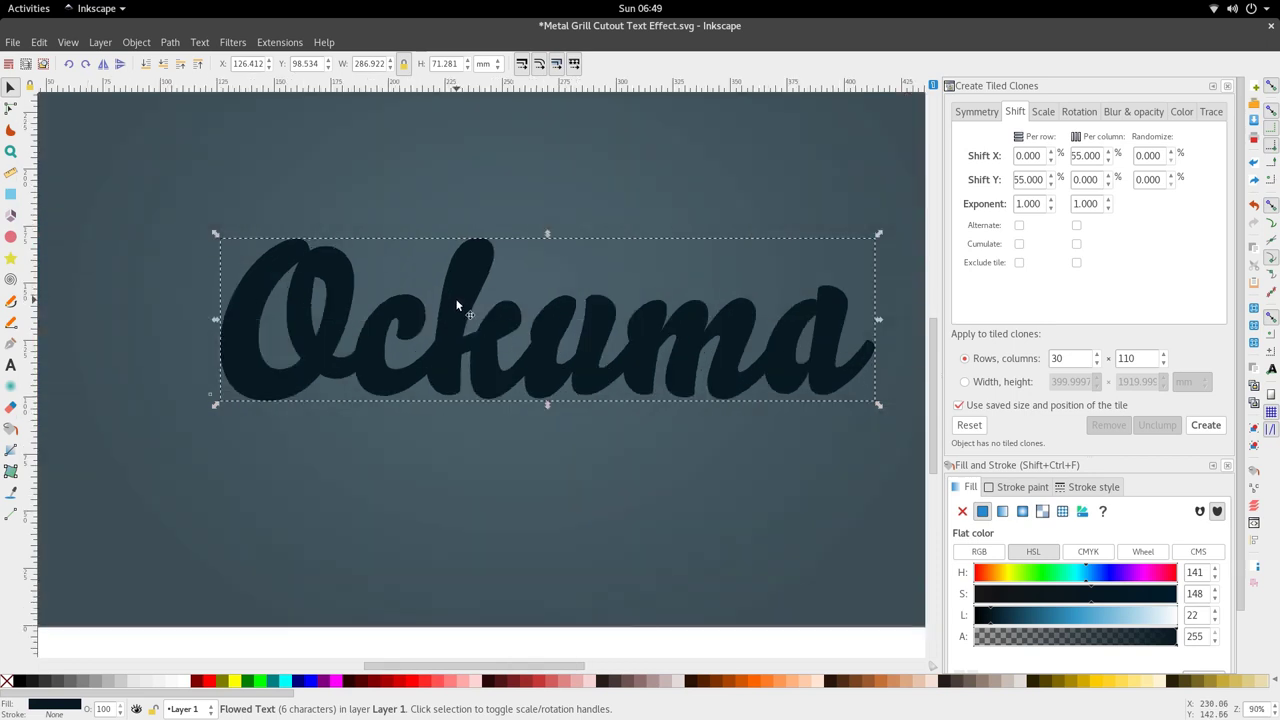
pyautogui.scroll(4, 445, 381)
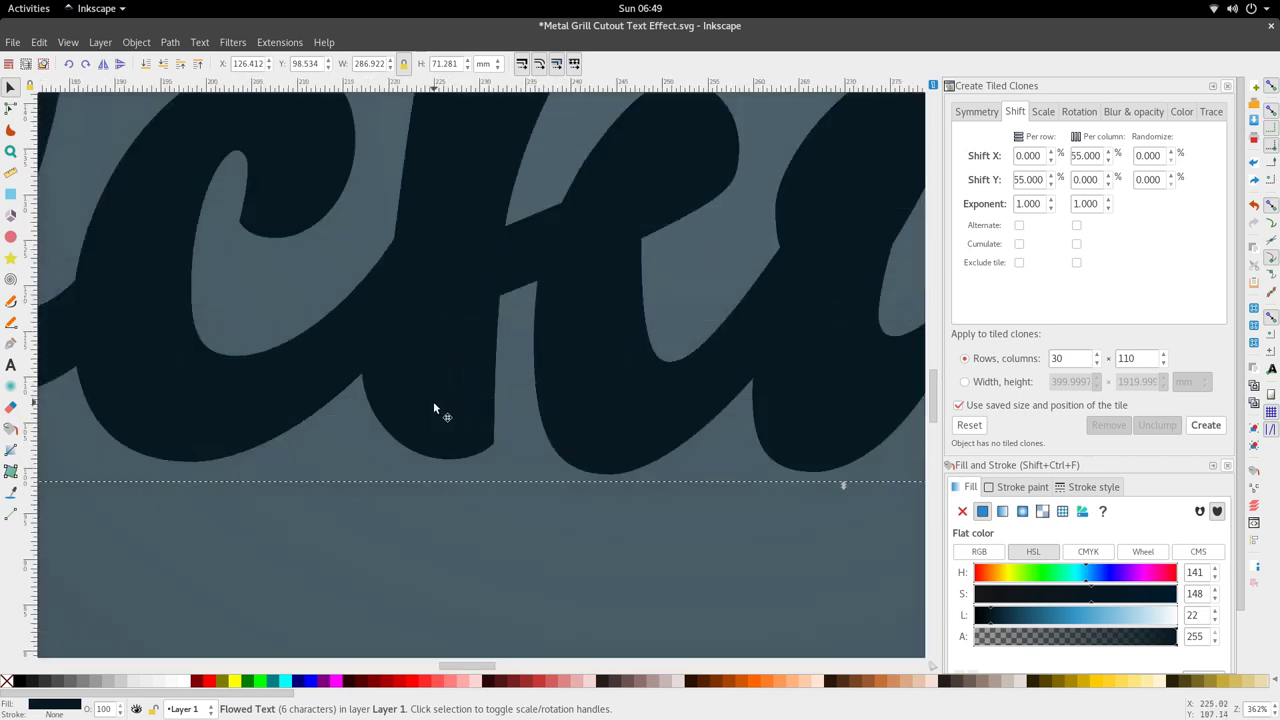
pyautogui.scroll(-6, 435, 380)
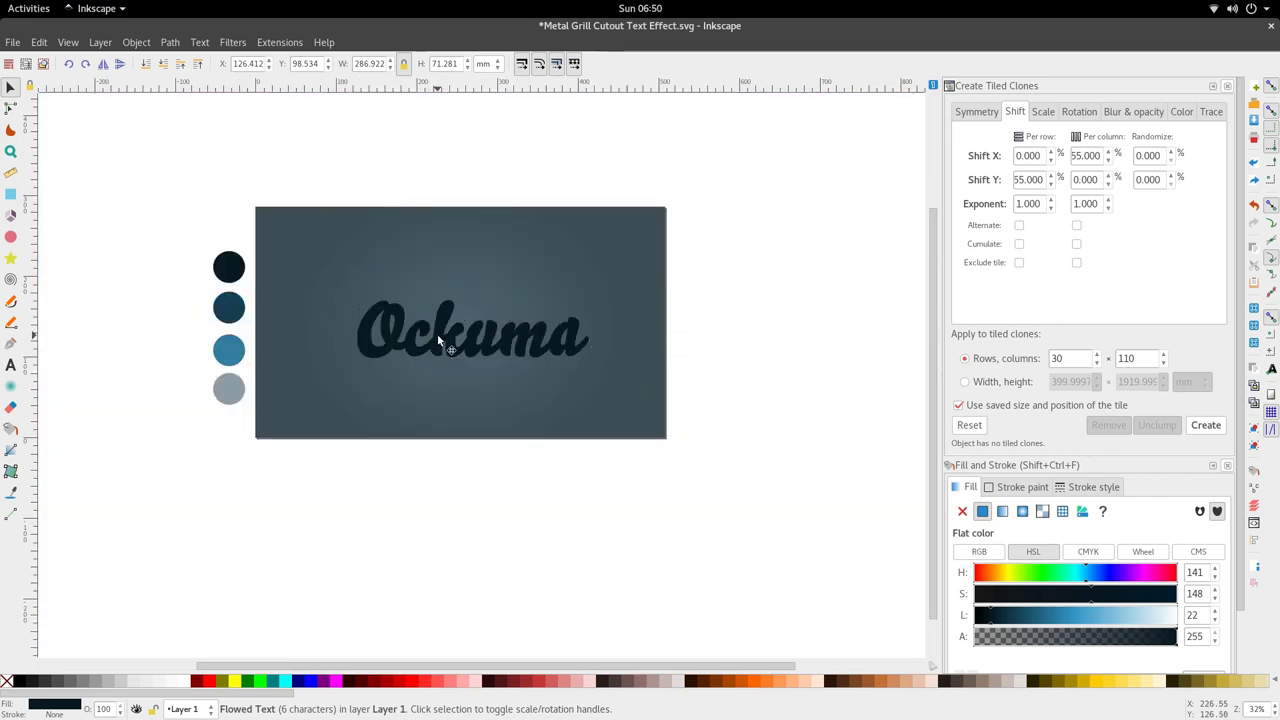
pyautogui.moveTo(438, 341); pyautogui.dragTo(776, 347)
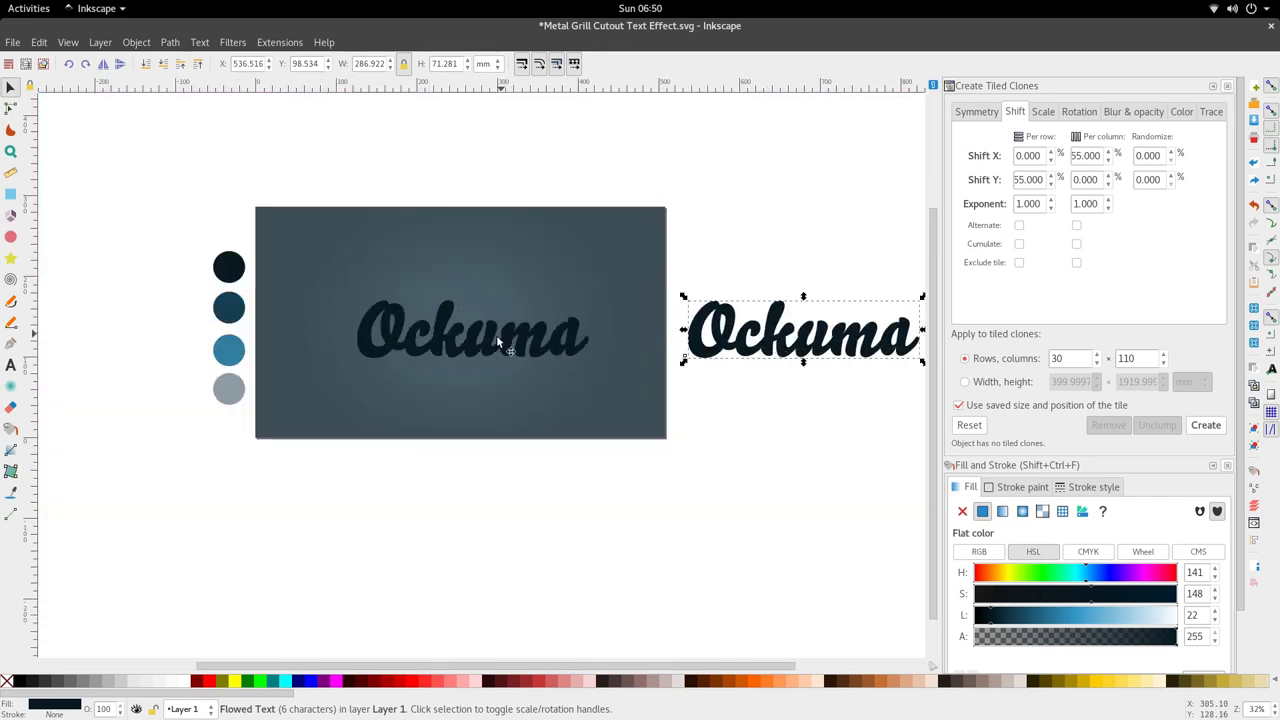
# Fill the top dark text copy on the page with the medium blue sampled from the third palette circle
pyautogui.scroll(8, 562, 292)
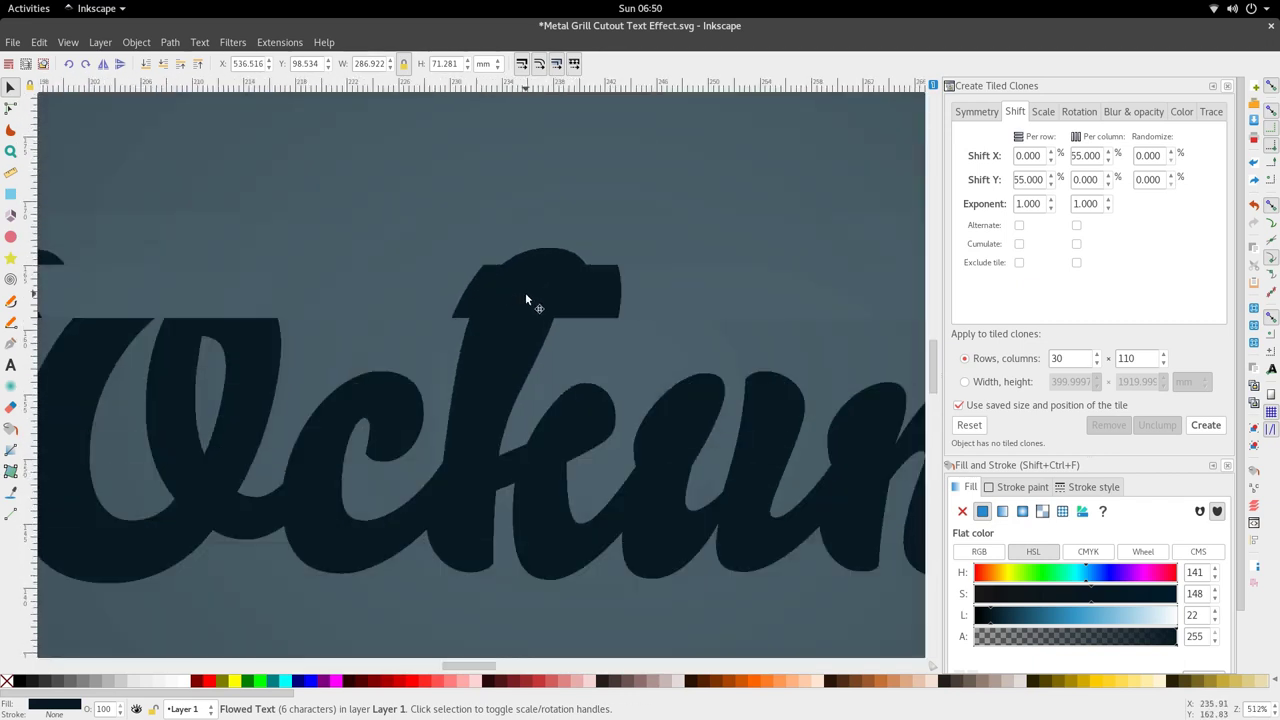
pyautogui.scroll(-10, 500, 300)
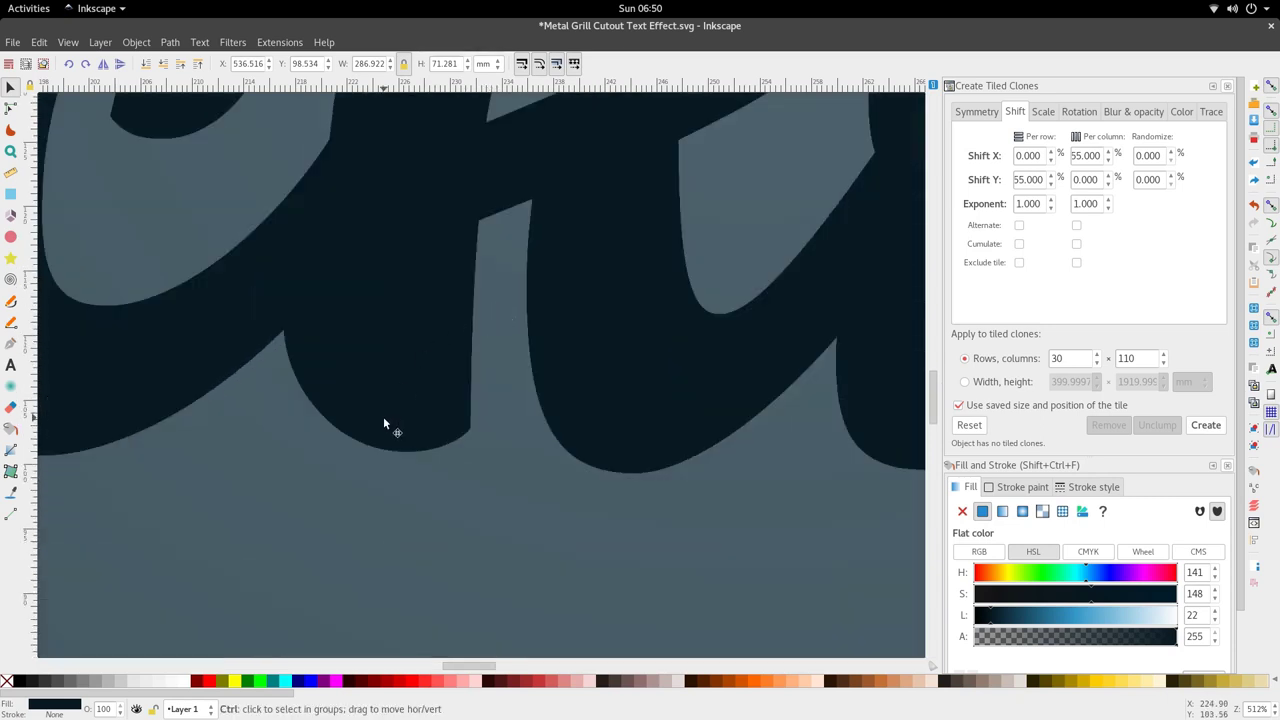
pyautogui.scroll(-7, 486, 454)
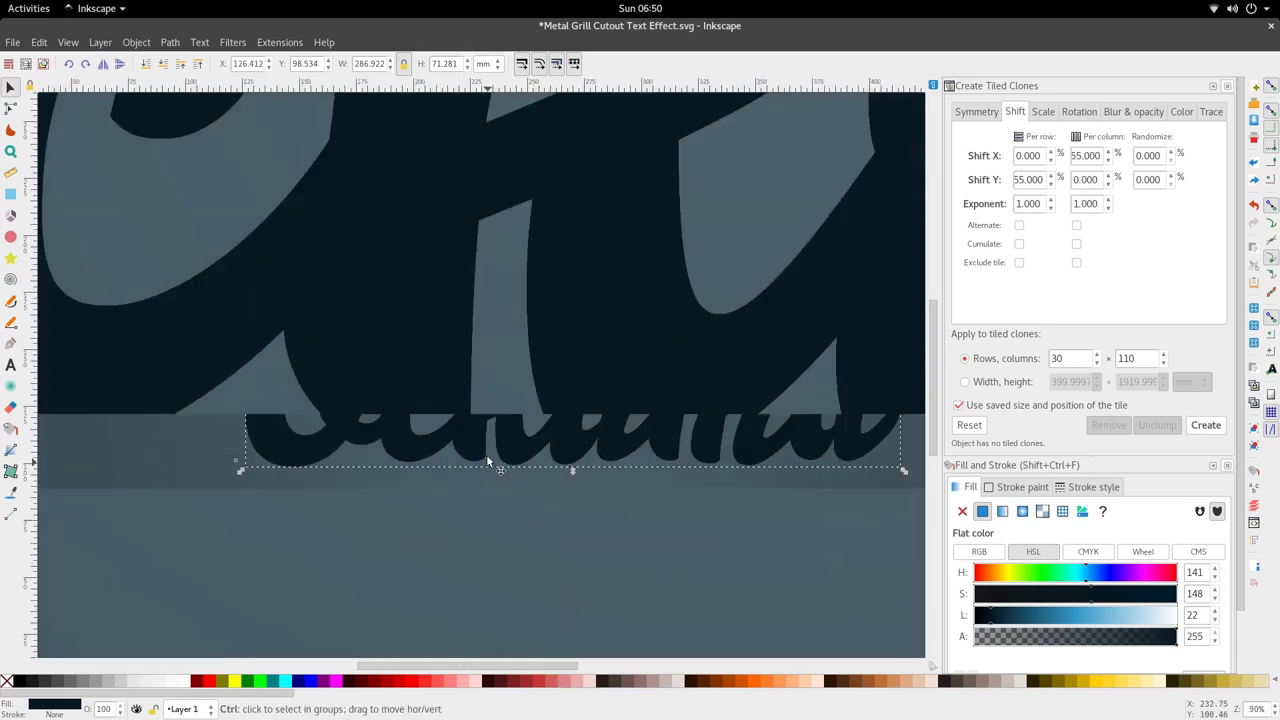
pyautogui.press('d')
pyautogui.click(155, 423)
pyautogui.press('s')
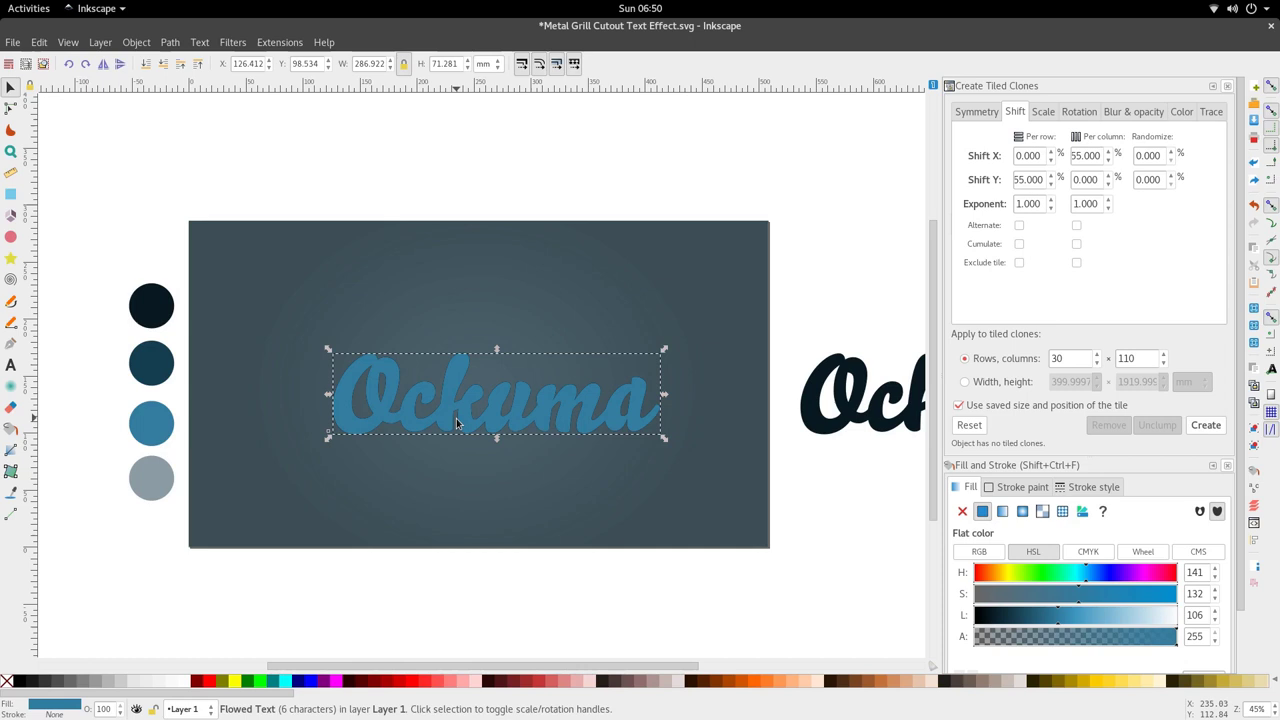
# Offset the blue text about 0.26 mm right and 0.27 mm up from the dark text beneath it
pyautogui.scroll(5, 460, 425)
pyautogui.scroll(1, 468, 428)
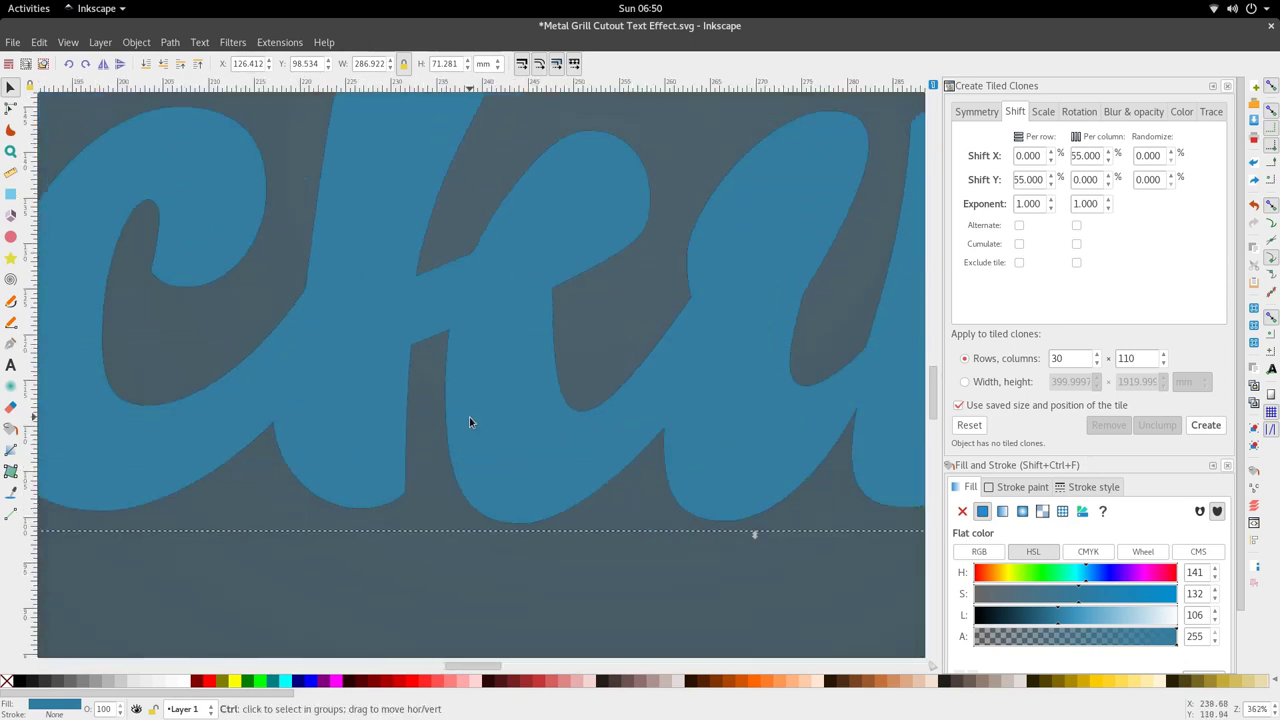
pyautogui.moveTo(470, 414); pyautogui.dragTo(470, 411)
pyautogui.scroll(1, 475, 468)
pyautogui.moveTo(474, 463); pyautogui.dragTo(480, 463)
pyautogui.scroll(3, 410, 454)
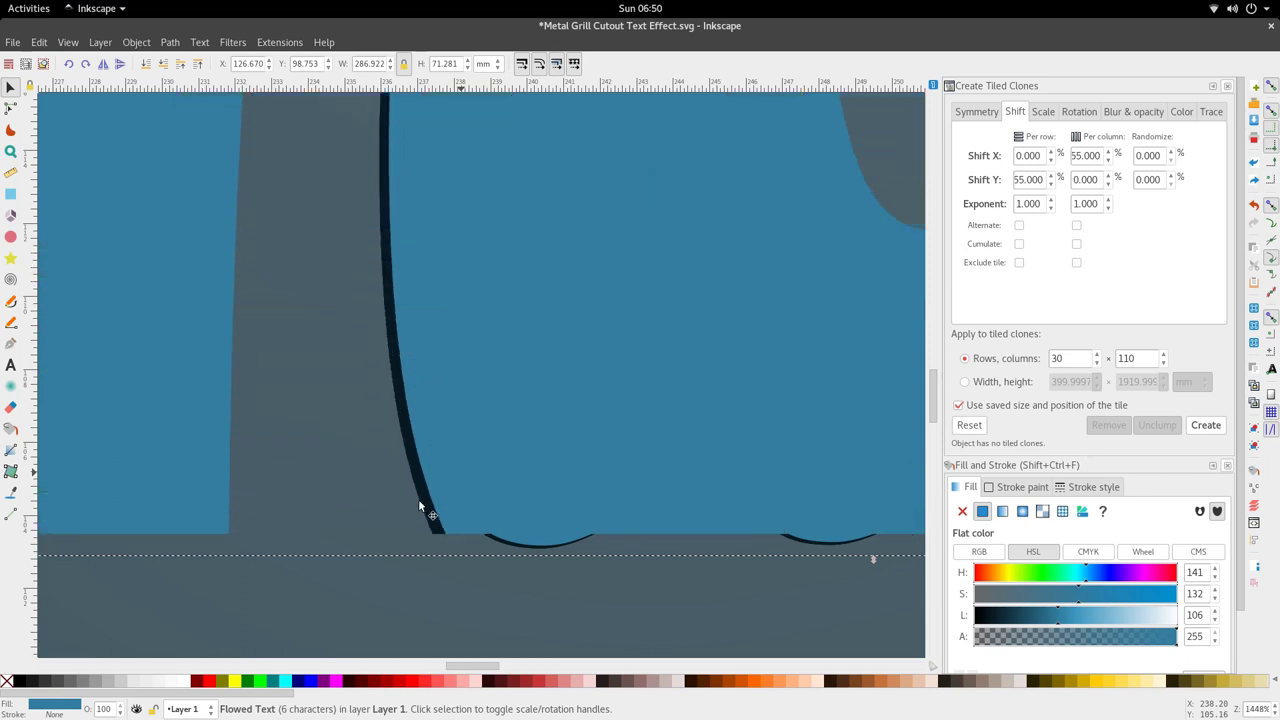
pyautogui.scroll(-4, 418, 499)
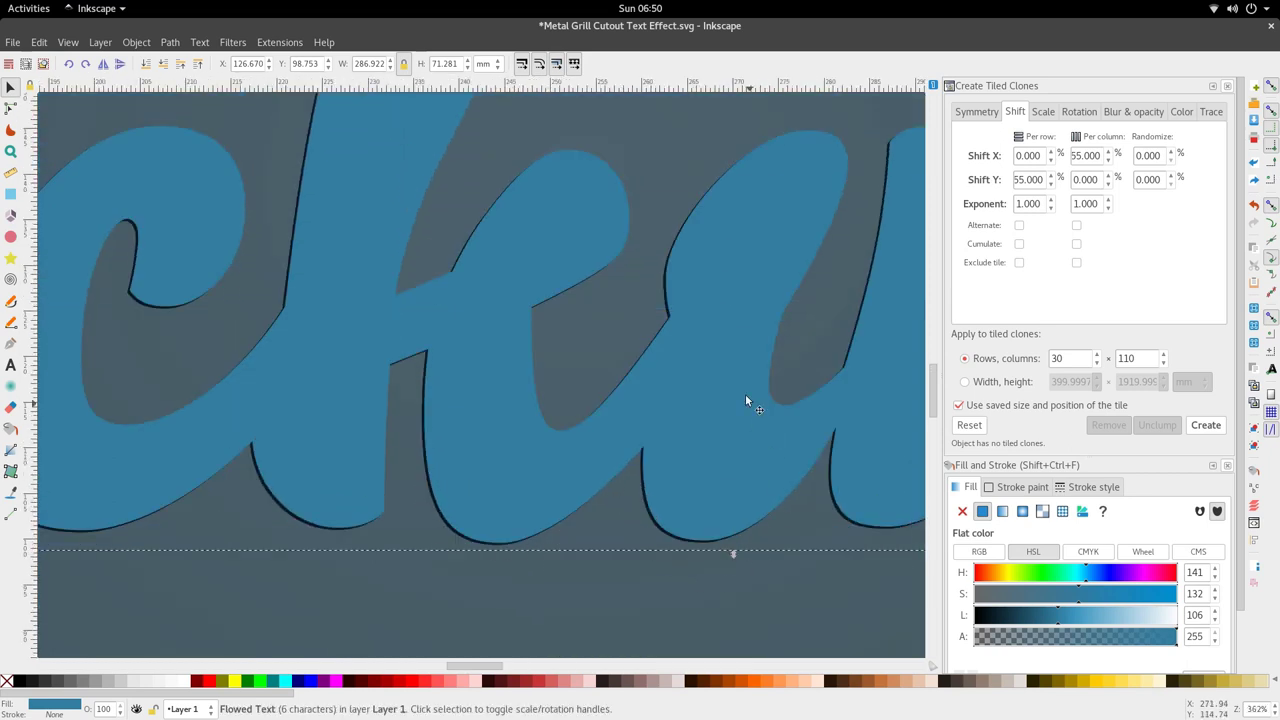
pyautogui.hscroll(7, 600, 301)
pyautogui.scroll(1, 560, 471)
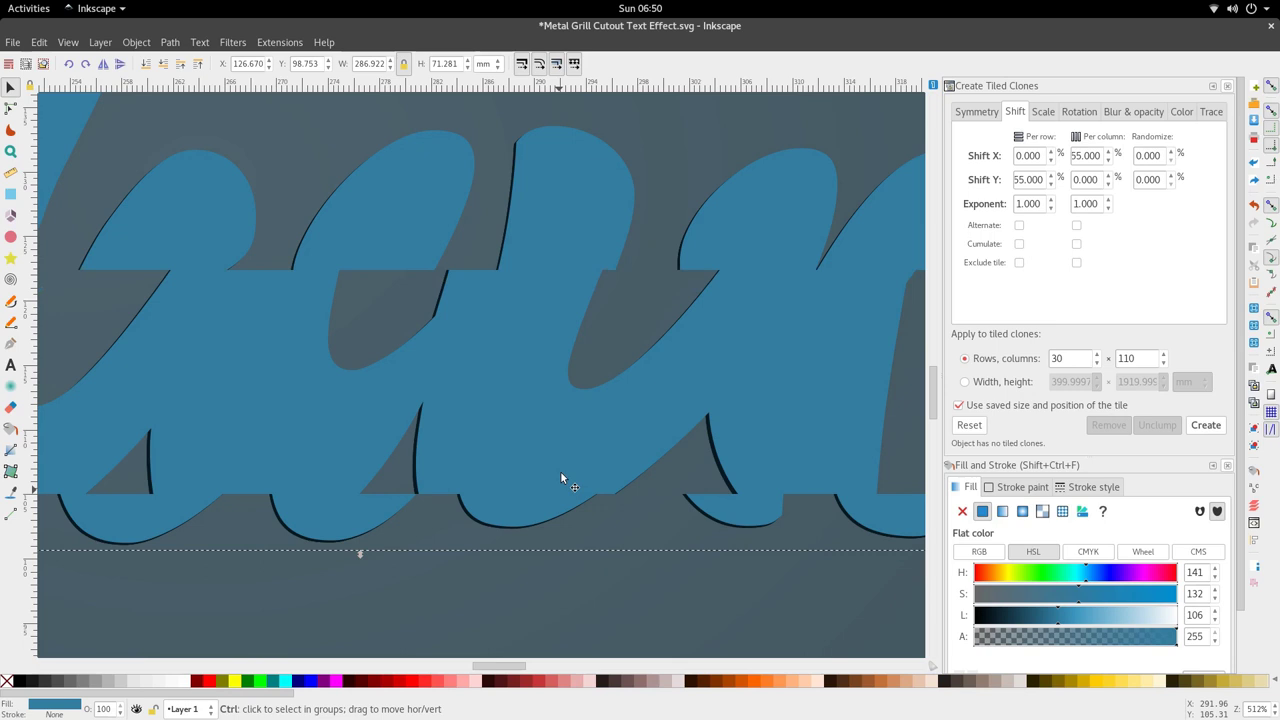
pyautogui.hotkey('alt', 'Up')
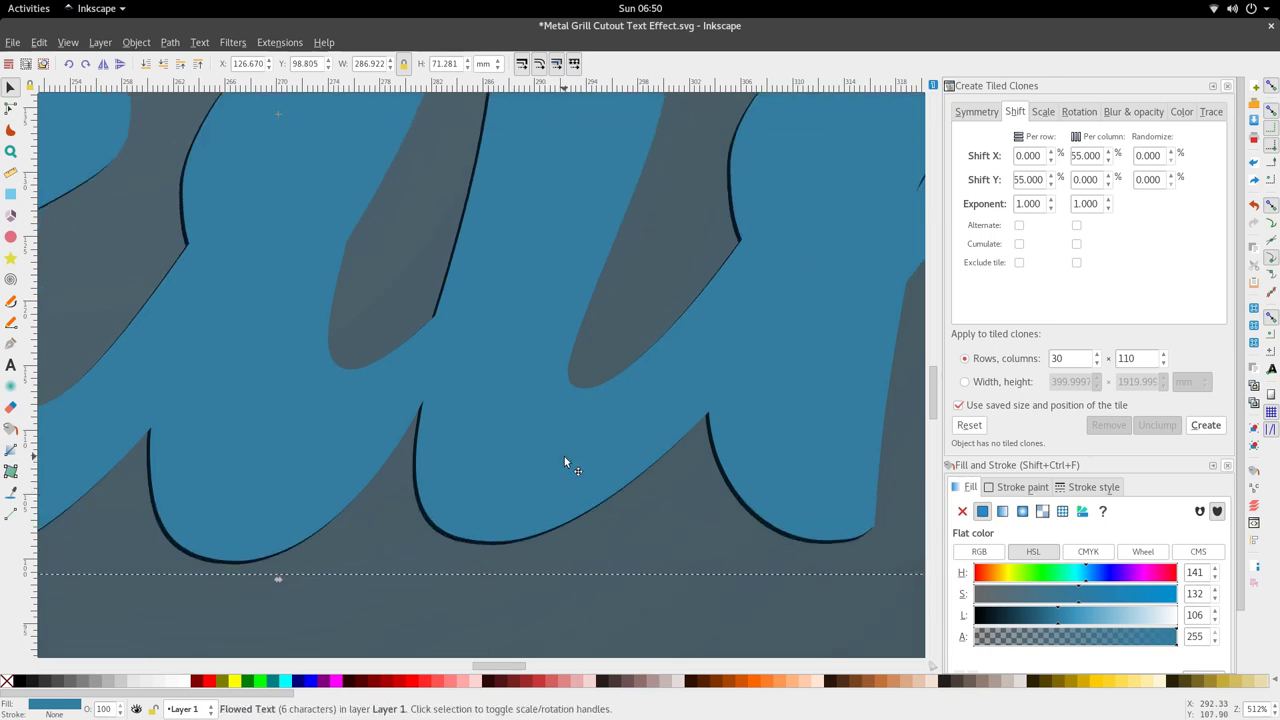
# Try moving the blue text about 2.4 mm up to expose the dark text beneath it, and undo the move
pyautogui.scroll(-1, 484, 402)
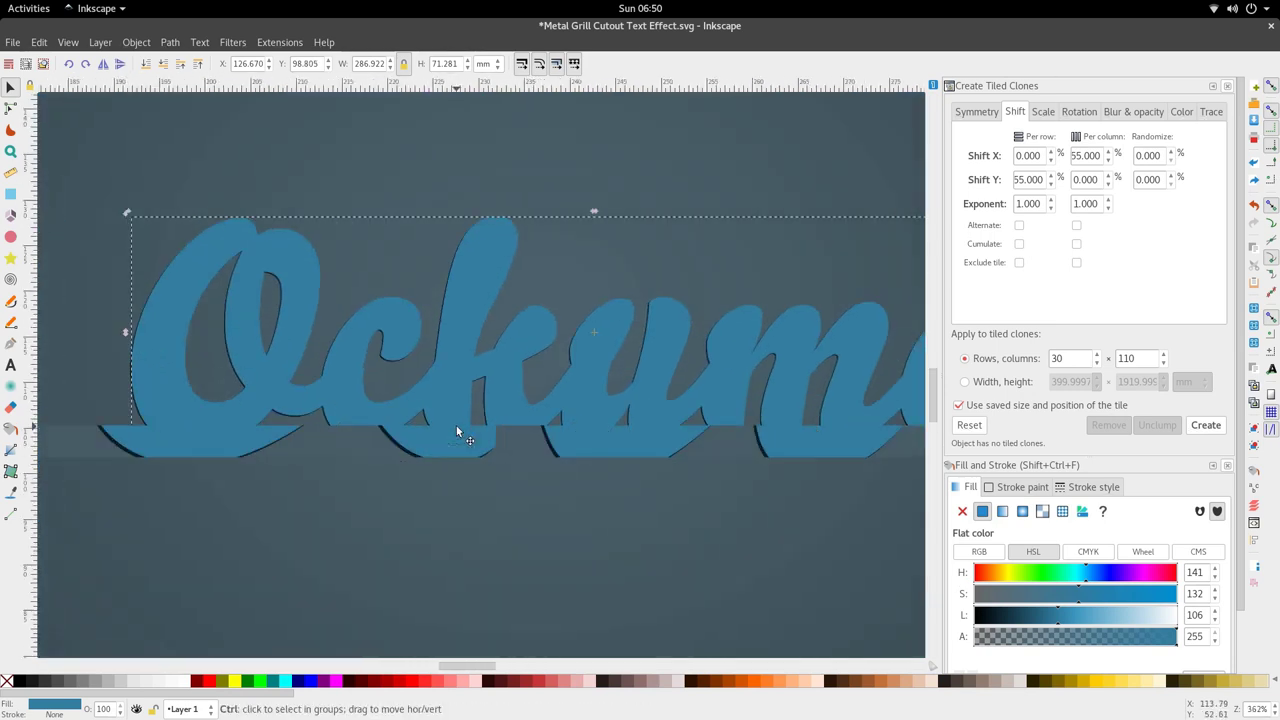
pyautogui.scroll(7, 456, 432)
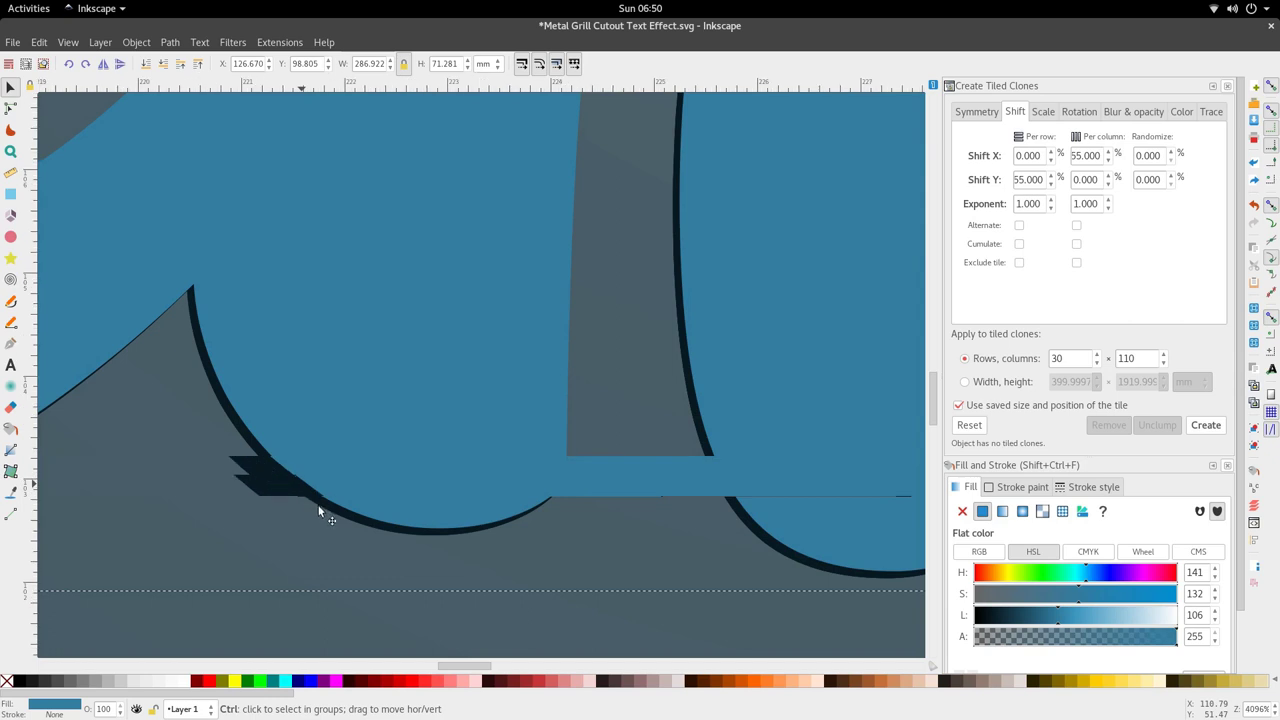
pyautogui.scroll(-4, 318, 506)
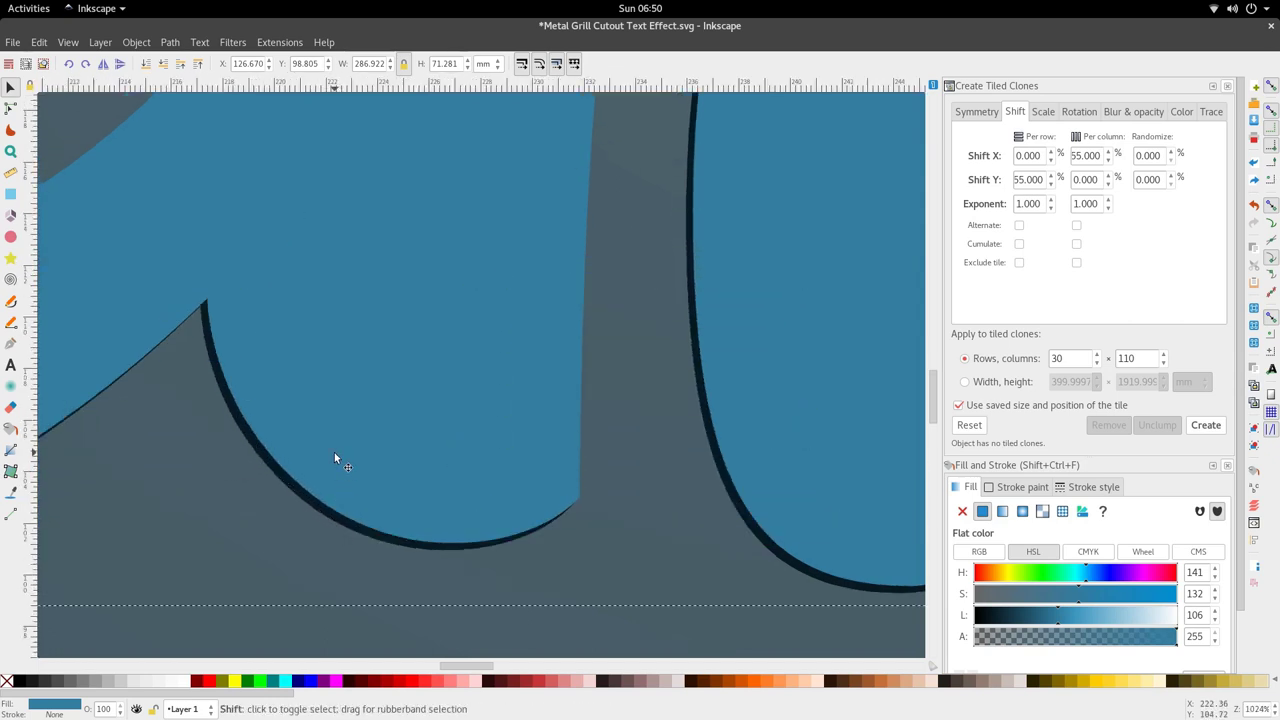
pyautogui.keyDown('shift'); pyautogui.click(334, 527); pyautogui.keyUp('shift')
pyautogui.click(338, 527)
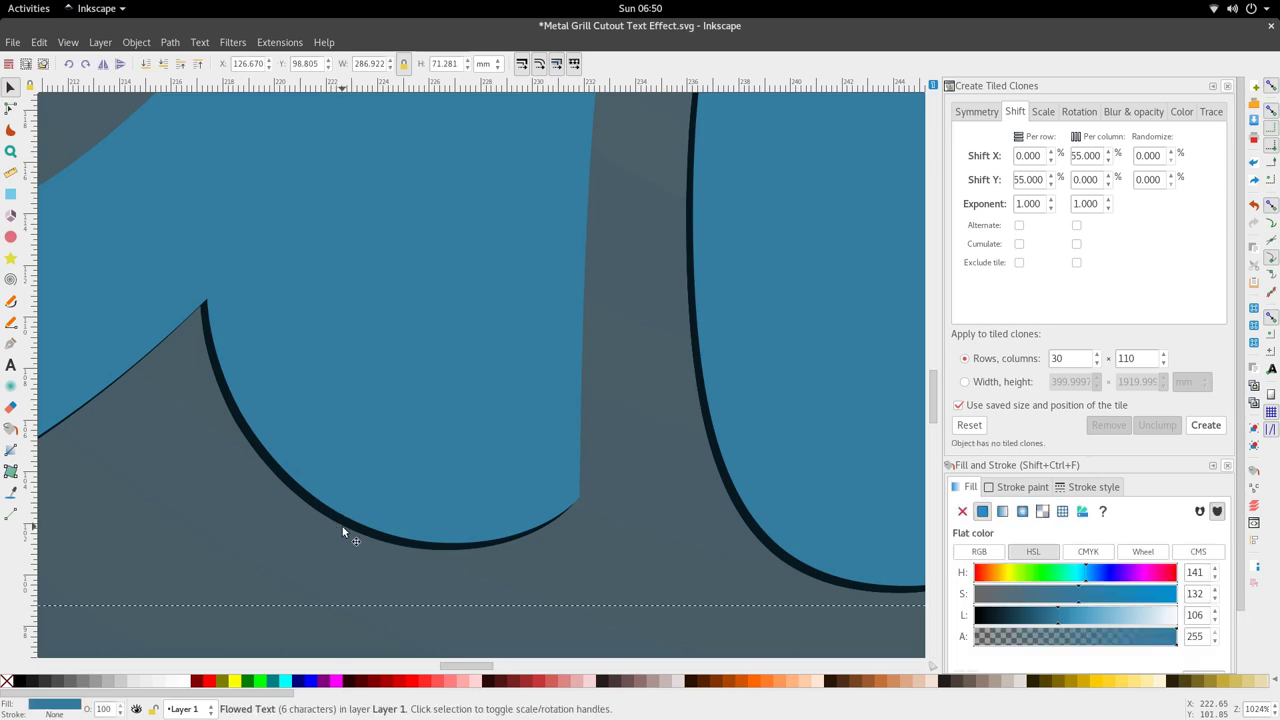
pyautogui.keyDown('shift'); pyautogui.click(354, 436); pyautogui.keyUp('shift')
pyautogui.moveTo(353, 467); pyautogui.dragTo(354, 403)
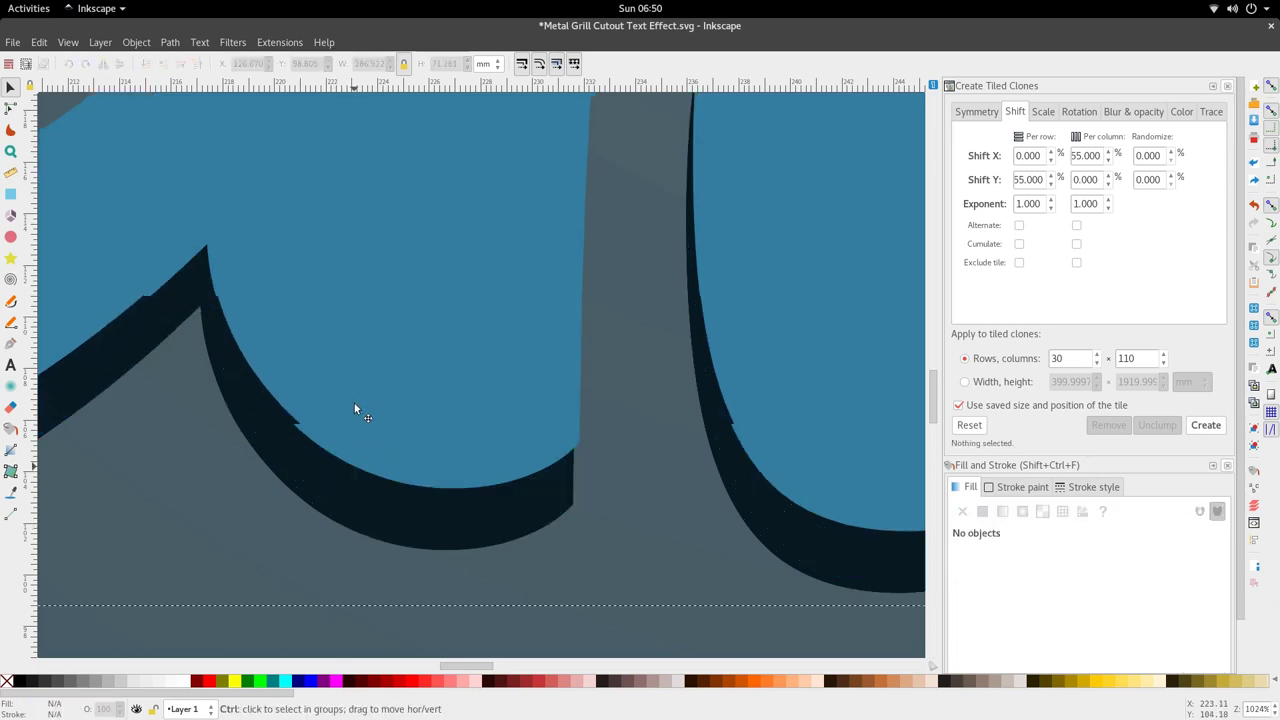
pyautogui.click(352, 510)
pyautogui.click(352, 508)
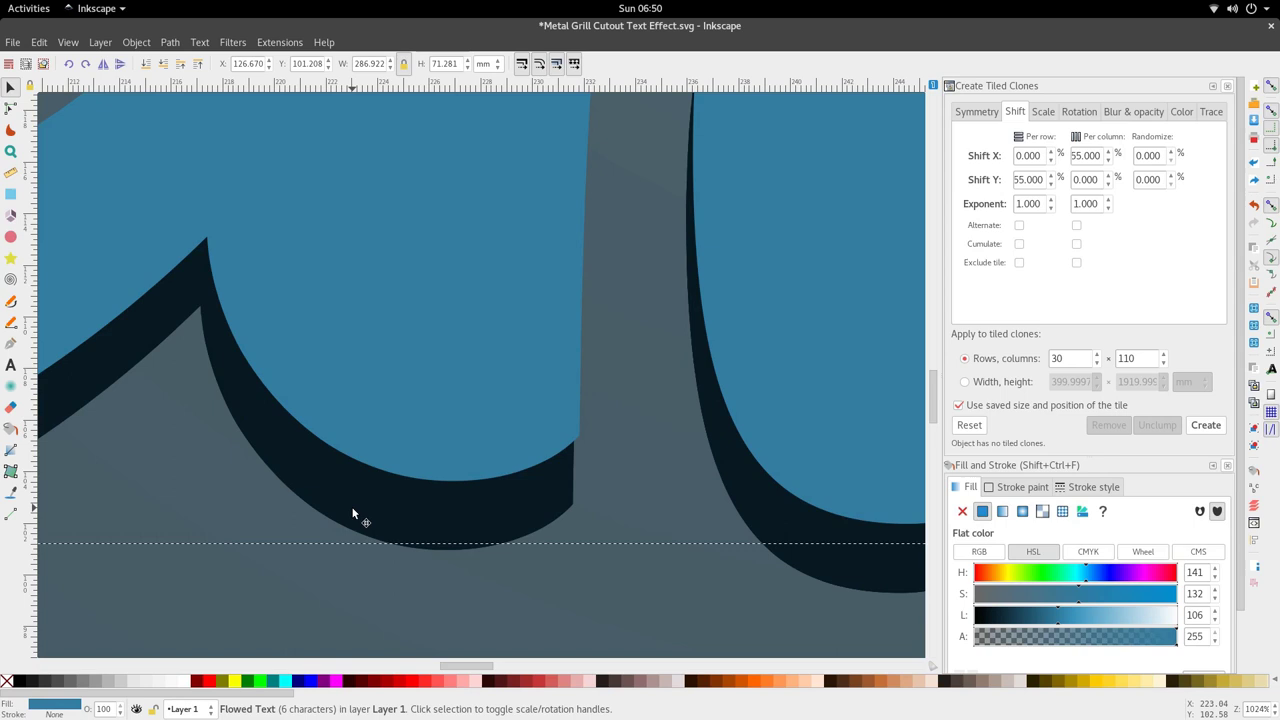
pyautogui.keyDown('ctrl'); pyautogui.scroll(-4, 462, 540); pyautogui.keyUp('ctrl')
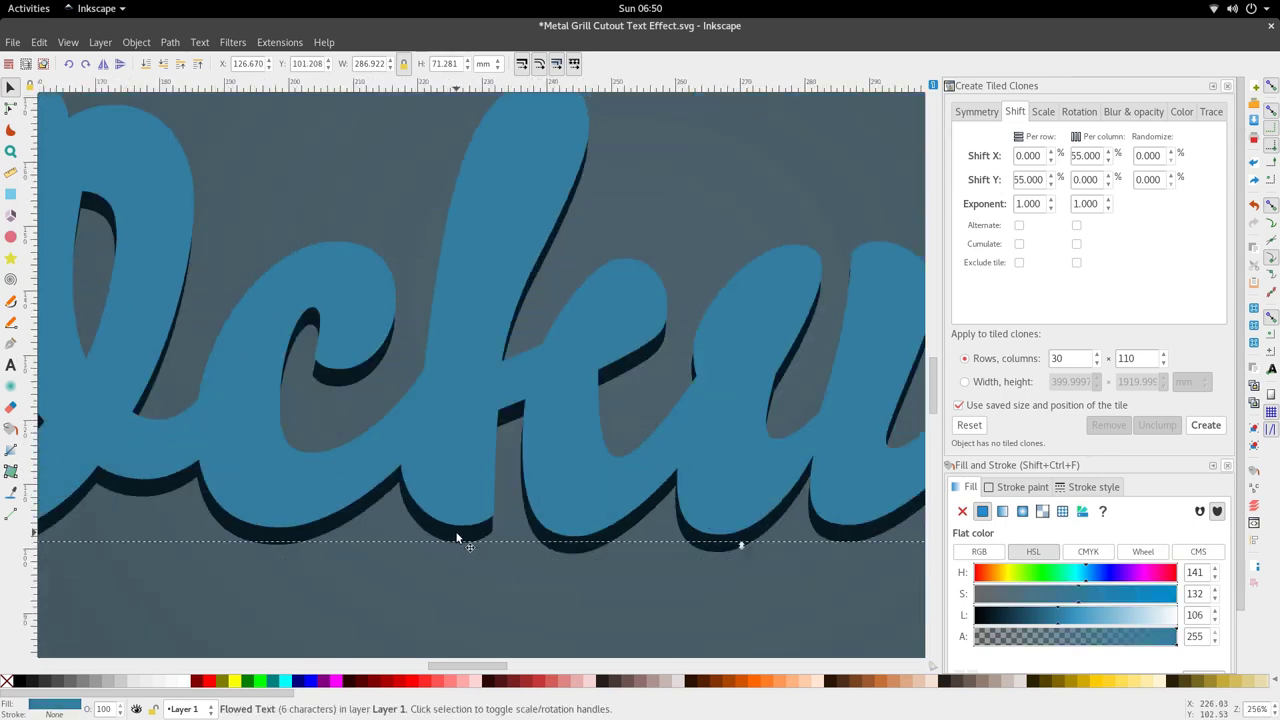
pyautogui.moveTo(457, 538); pyautogui.dragTo(460, 500)
# Cut the blue text out of the dark text directly beneath it with the Difference path operation
pyautogui.press('Tab')
pyautogui.press('Escape')
pyautogui.keyDown('ctrl'); pyautogui.scroll(3, 452, 538); pyautogui.keyUp('ctrl')
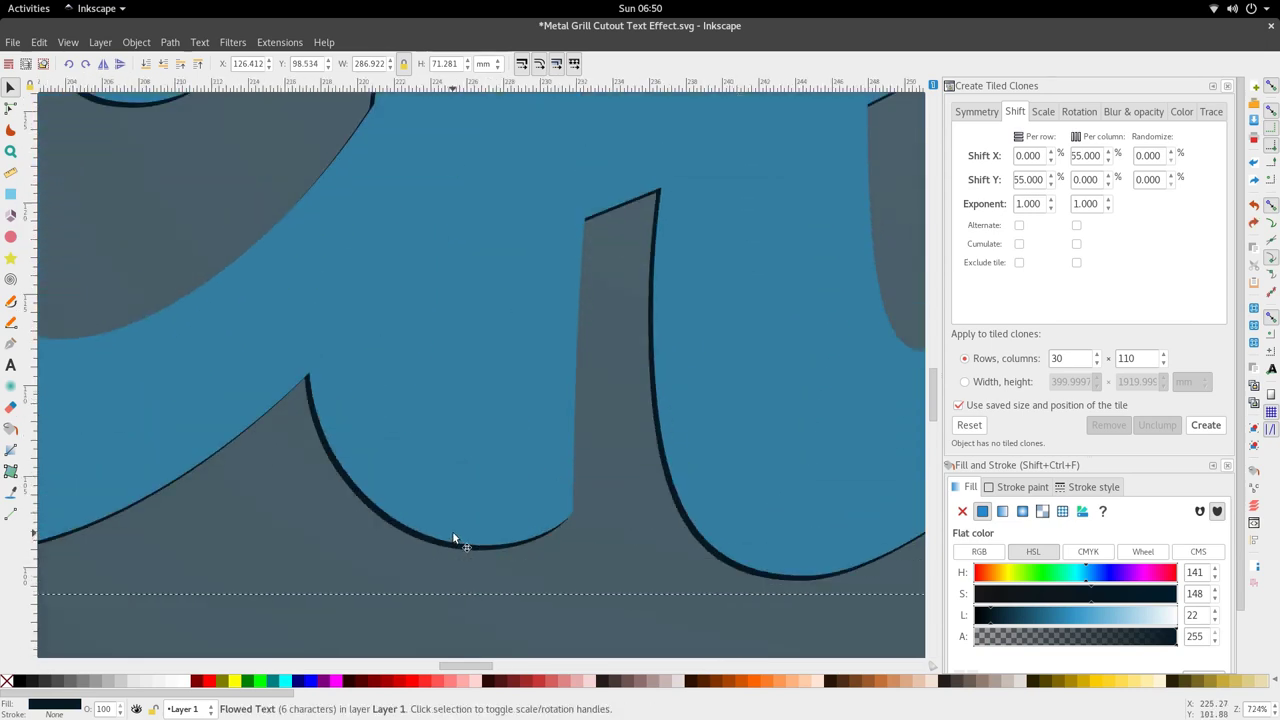
pyautogui.keyDown('shift'); pyautogui.click(452, 455); pyautogui.keyUp('shift')
pyautogui.keyDown('ctrl'); pyautogui.scroll(-7, 456, 450); pyautogui.keyUp('ctrl')
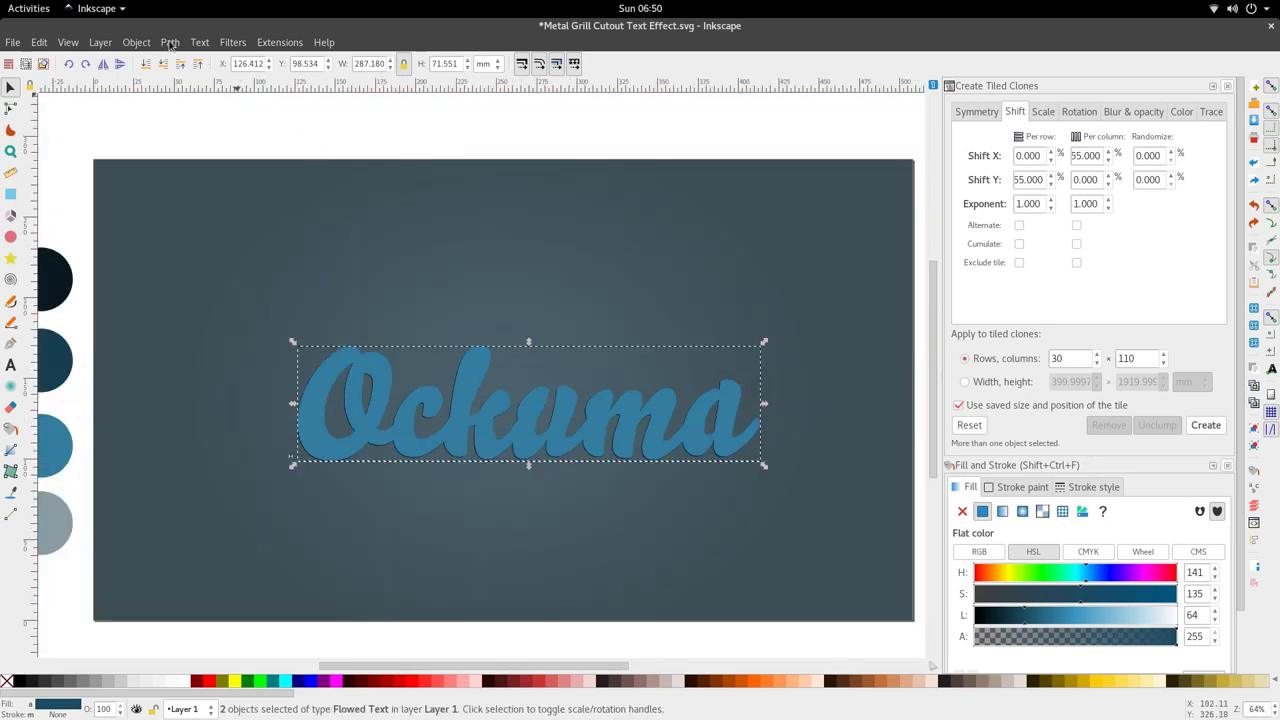
pyautogui.click(170, 45)
pyautogui.click(186, 145)
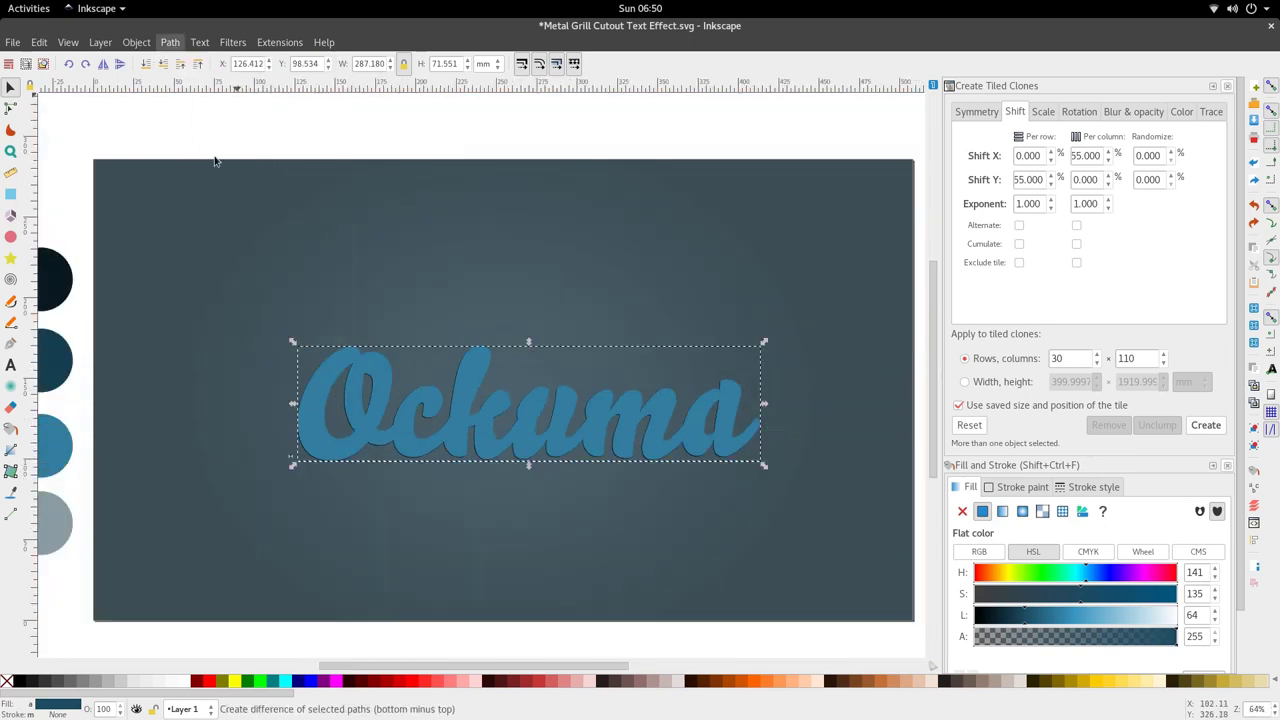
# Fill the thin difference path along the grill text with the light grey sampled from the fourth palette circle
pyautogui.keyDown('ctrl'); pyautogui.scroll(7, 415, 467); pyautogui.keyUp('ctrl')
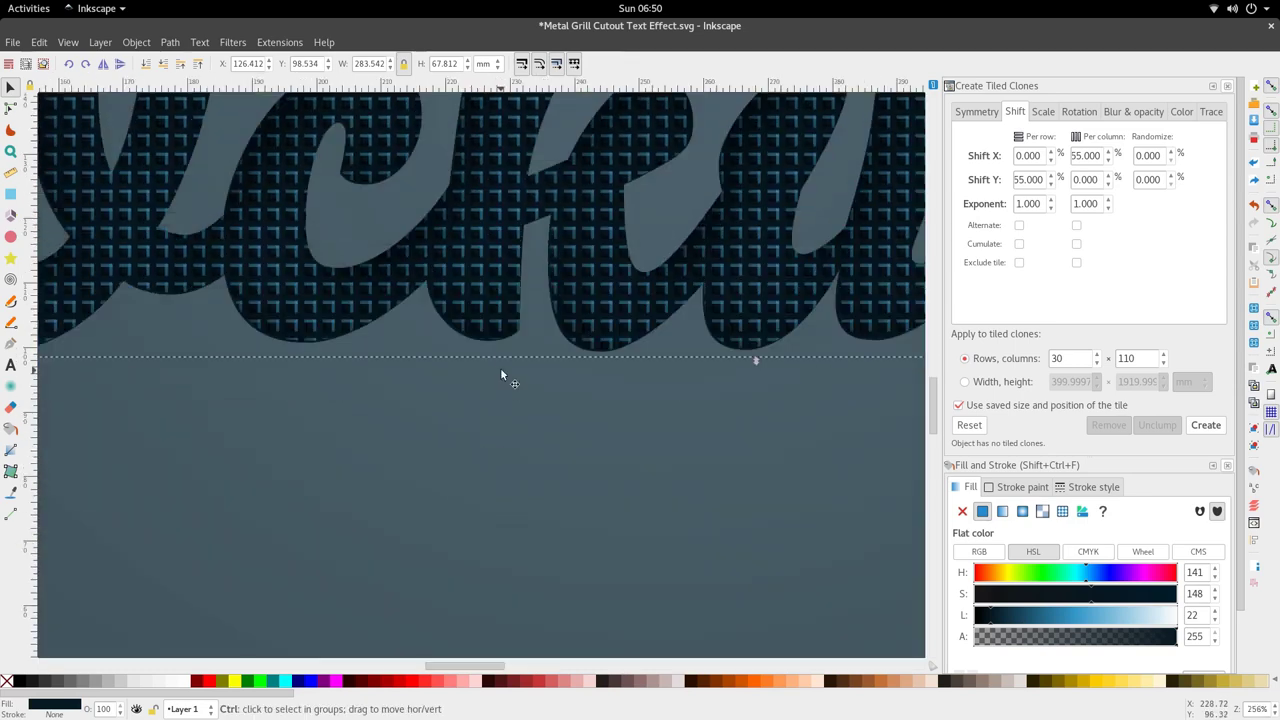
pyautogui.keyDown('ctrl'); pyautogui.scroll(-6, 400, 303); pyautogui.keyUp('ctrl')
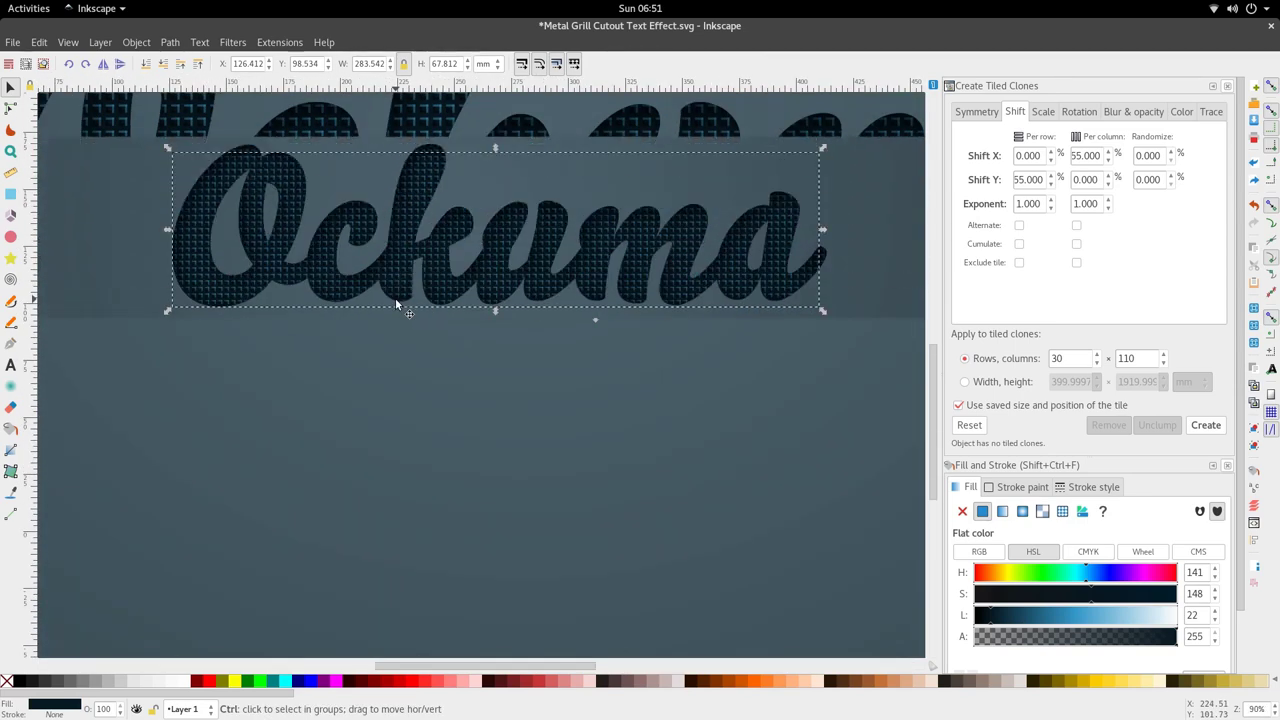
pyautogui.keyDown('ctrl'); pyautogui.scroll(3, 220, 298); pyautogui.keyUp('ctrl')
pyautogui.keyDown('ctrl'); pyautogui.scroll(-4, 314, 315); pyautogui.keyUp('ctrl')
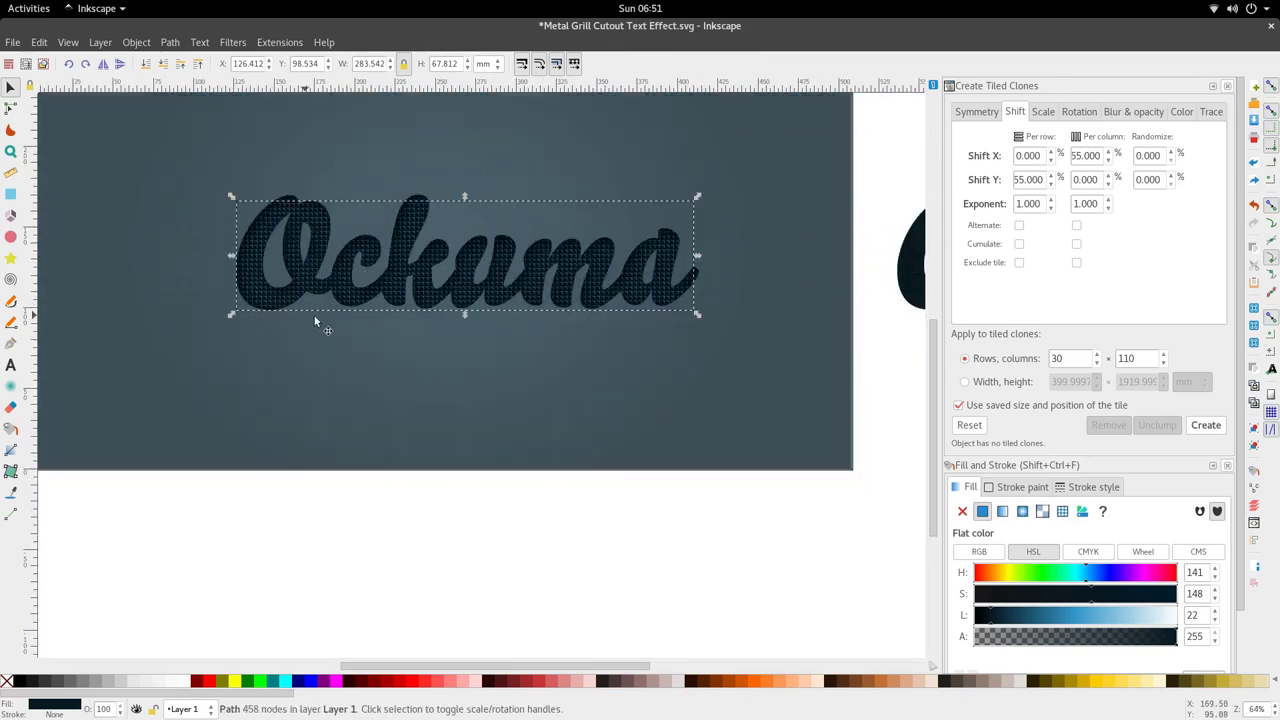
pyautogui.scroll(3, 365, 345)
pyautogui.press('d')
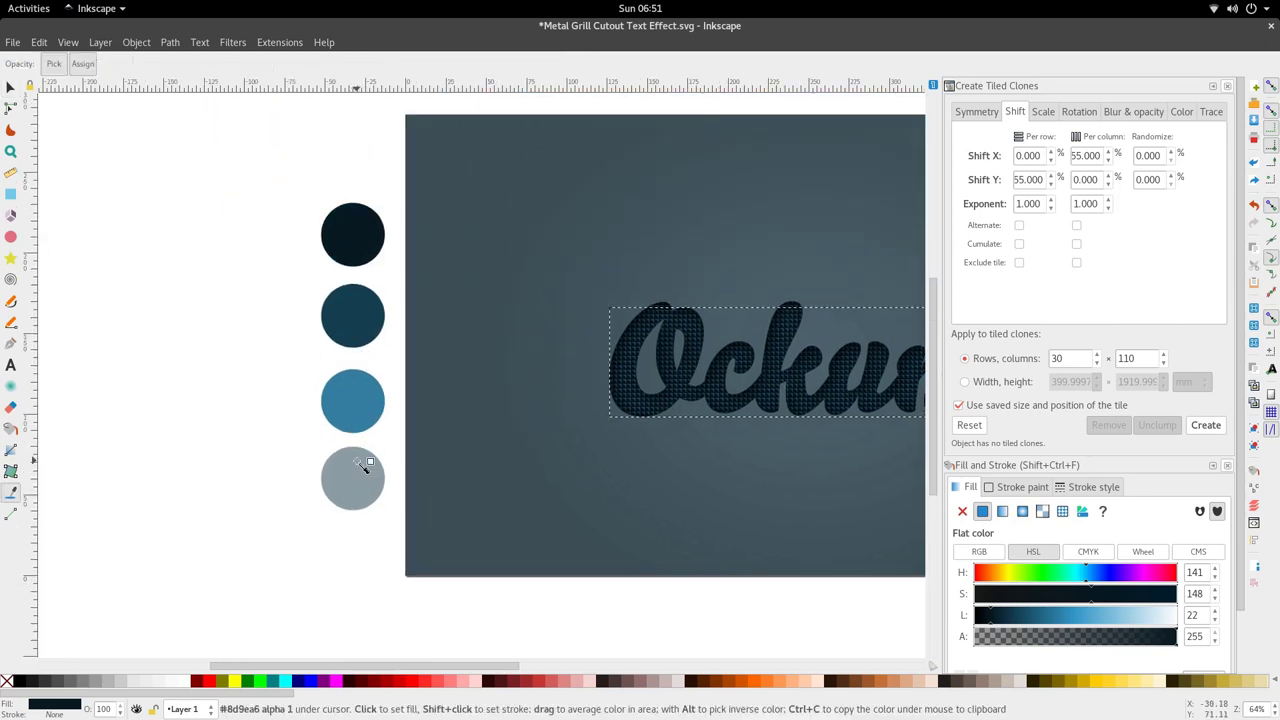
pyautogui.click(360, 477)
pyautogui.hscroll(3, 383, 440)
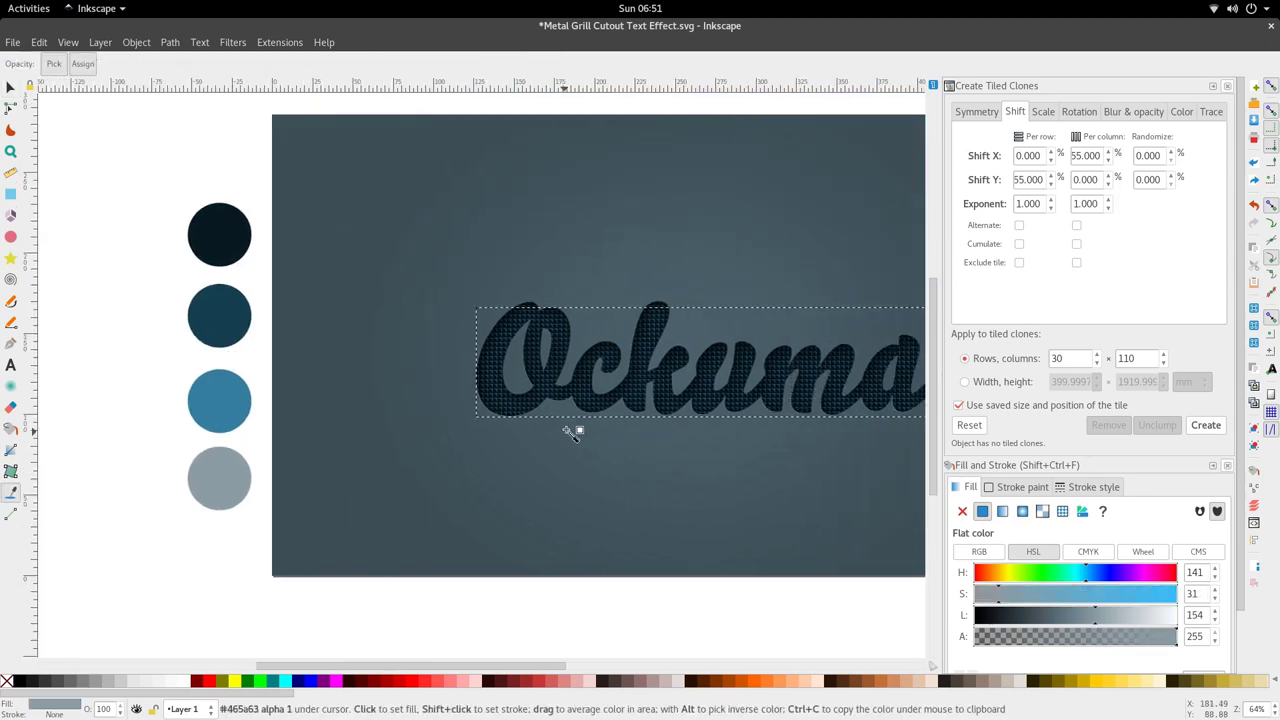
# Examine the thin light grey edge around the grill lettering, both close up and with the whole page in view
pyautogui.keyDown('ctrl'); pyautogui.scroll(3, 571, 410); pyautogui.keyUp('ctrl')
pyautogui.keyDown('ctrl'); pyautogui.scroll(-2, 573, 406); pyautogui.keyUp('ctrl')
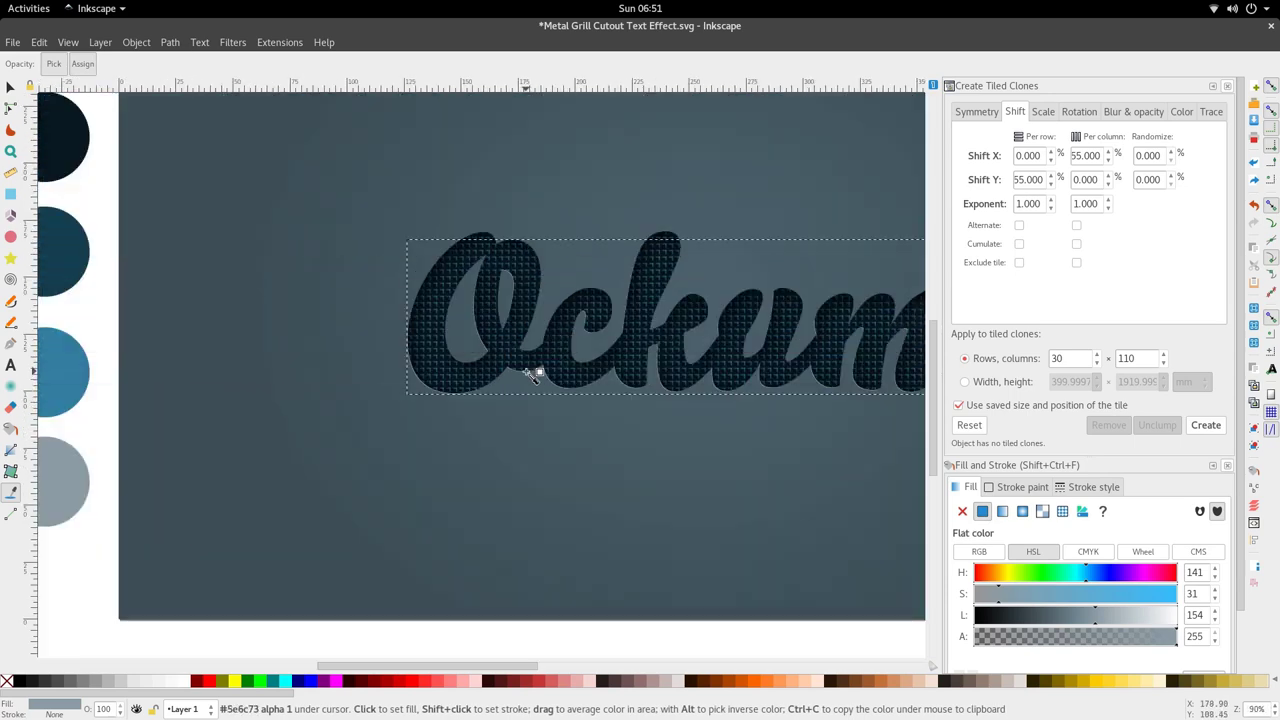
pyautogui.hscroll(1, 540, 380)
pyautogui.press('s')
pyautogui.keyDown('ctrl'); pyautogui.scroll(-2, 520, 397); pyautogui.keyUp('ctrl')
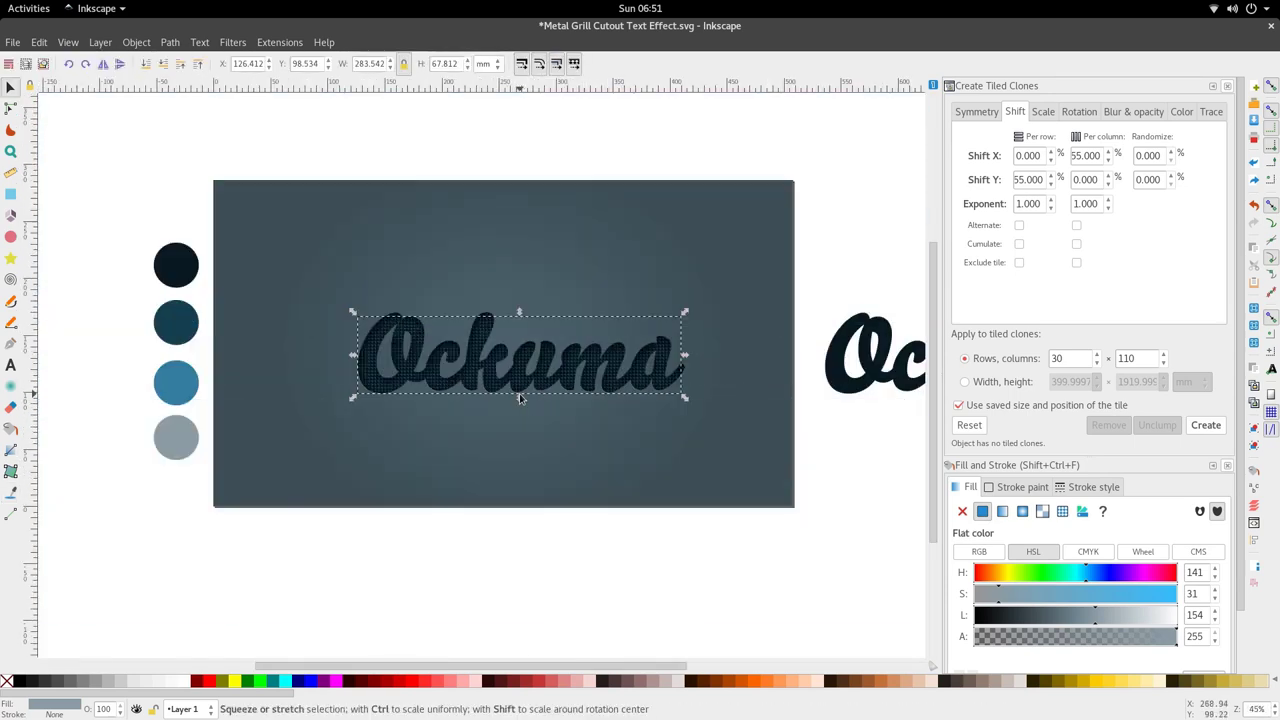
pyautogui.keyDown('ctrl'); pyautogui.scroll(6, 519, 398); pyautogui.keyUp('ctrl')
pyautogui.scroll(5, 491, 383)
pyautogui.keyDown('ctrl'); pyautogui.scroll(-5, 488, 379); pyautogui.keyUp('ctrl')
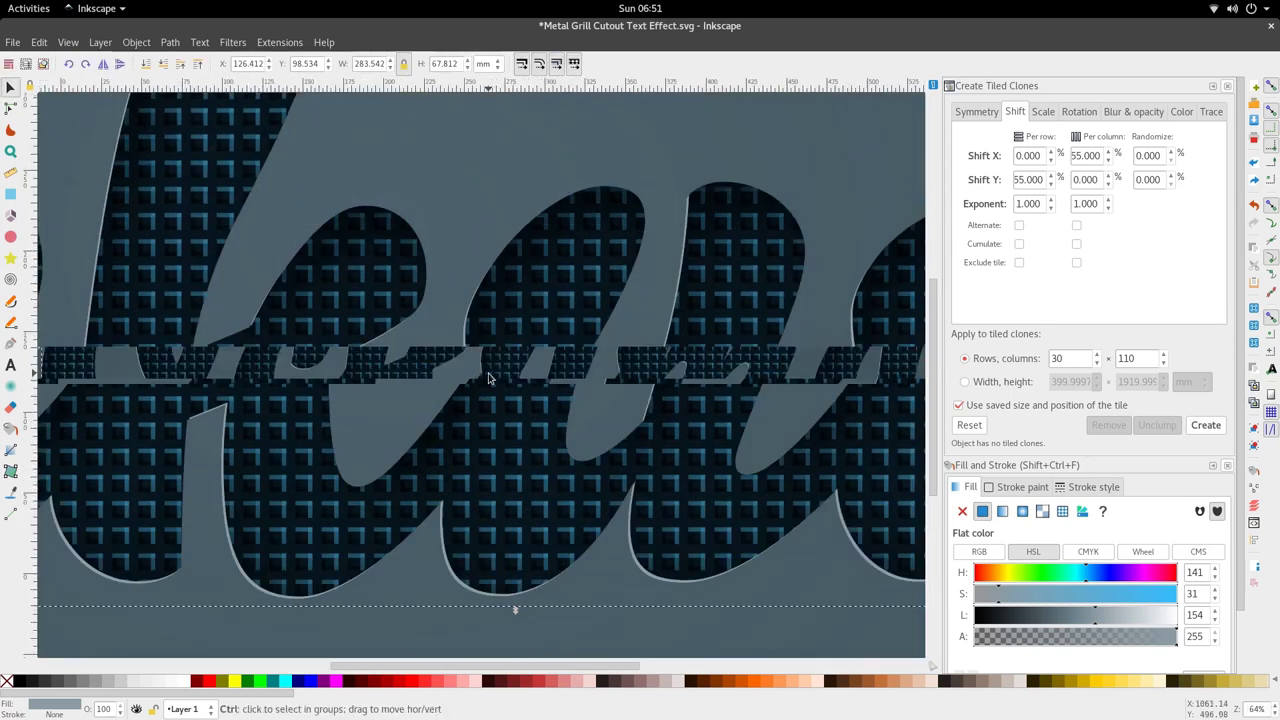
# Undo the grey fill and the Difference operation to restore the separate blue and dark text copies
pyautogui.click(520, 468)
pyautogui.keyDown('ctrl'); pyautogui.scroll(4, 522, 462); pyautogui.keyUp('ctrl')
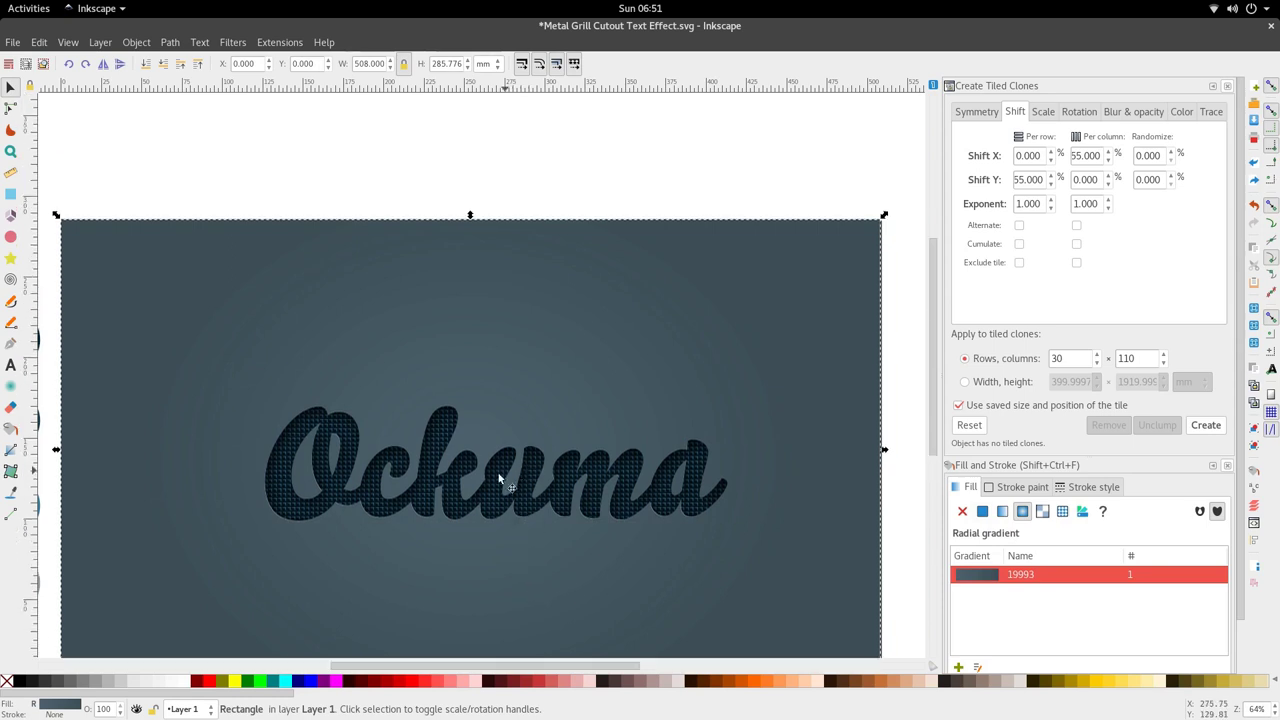
pyautogui.keyDown('ctrl'); pyautogui.scroll(-4, 470, 441); pyautogui.keyUp('ctrl')
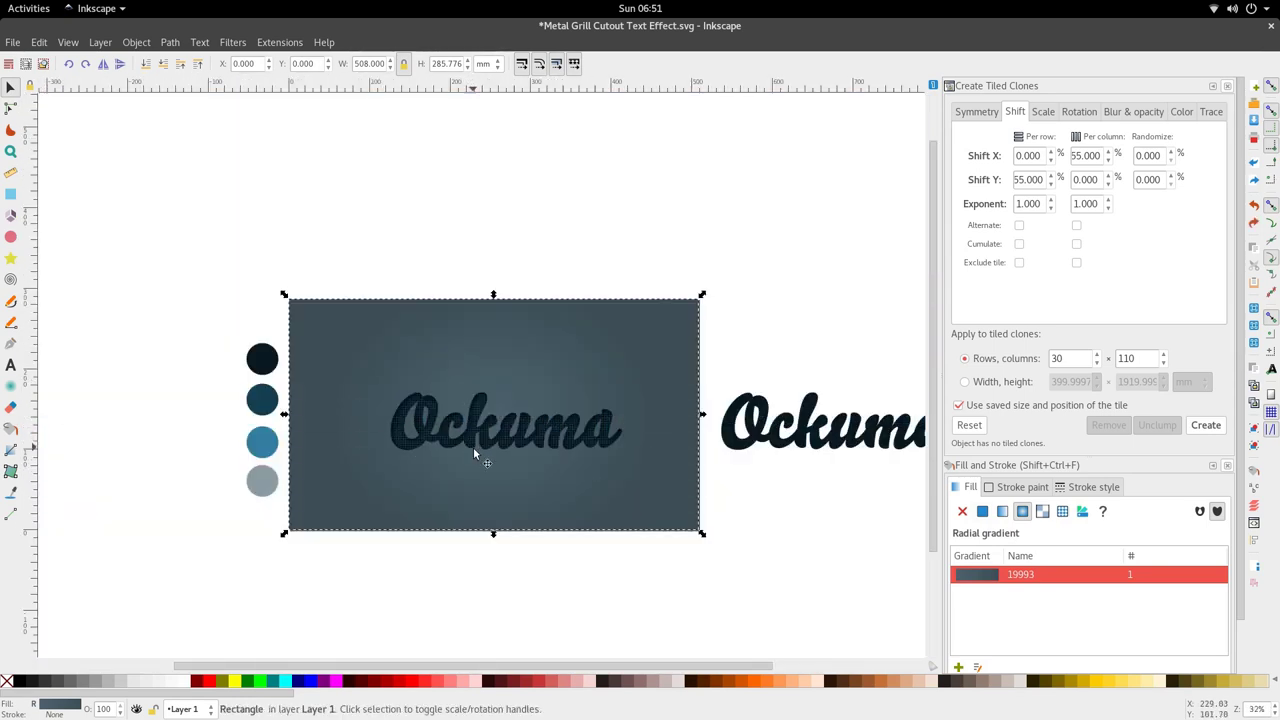
pyautogui.keyDown('ctrl'); pyautogui.scroll(4, 473, 447); pyautogui.keyUp('ctrl')
pyautogui.keyDown('ctrl'); pyautogui.scroll(3, 475, 458); pyautogui.keyUp('ctrl')
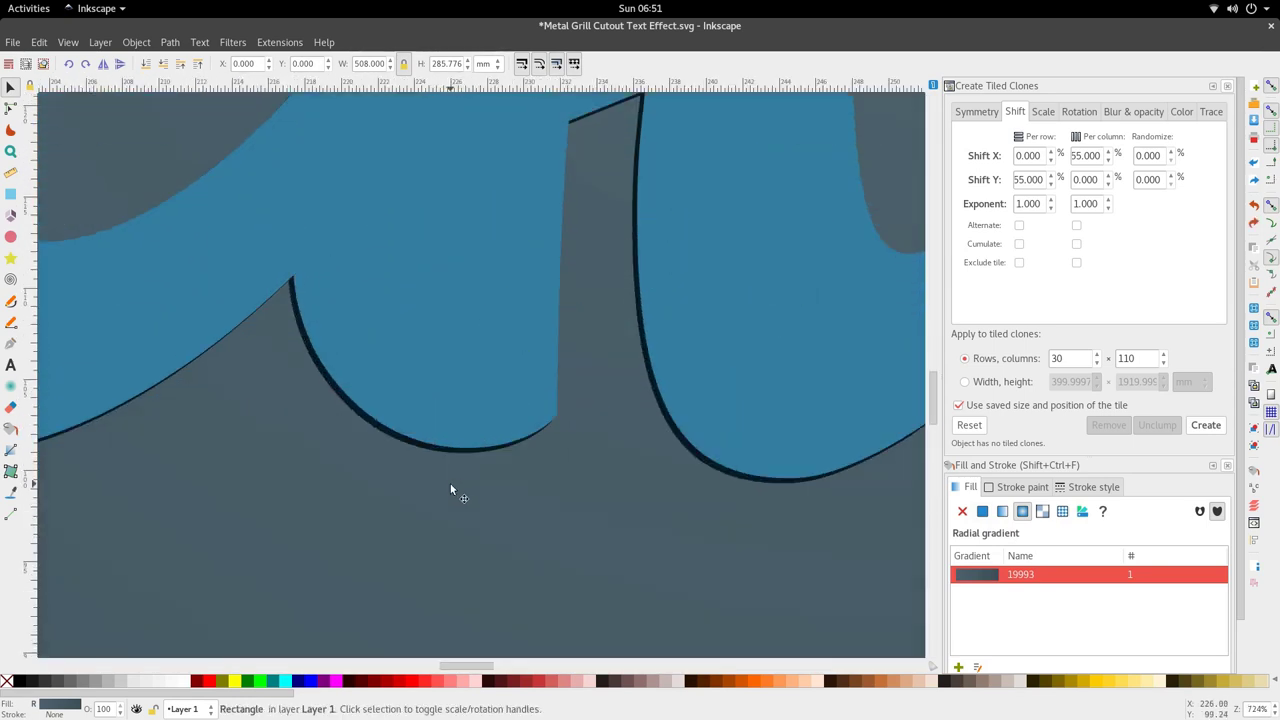
# Move the blue text further, to about 0.67 mm right of and 0.97 mm above the dark text beneath it
pyautogui.moveTo(448, 403)
pyautogui.mouseDown()
pyautogui.moveTo(444, 389)
pyautogui.moveTo(444, 408)
pyautogui.mouseUp()
pyautogui.keyDown('ctrl'); pyautogui.scroll(-3, 444, 389); pyautogui.keyUp('ctrl')
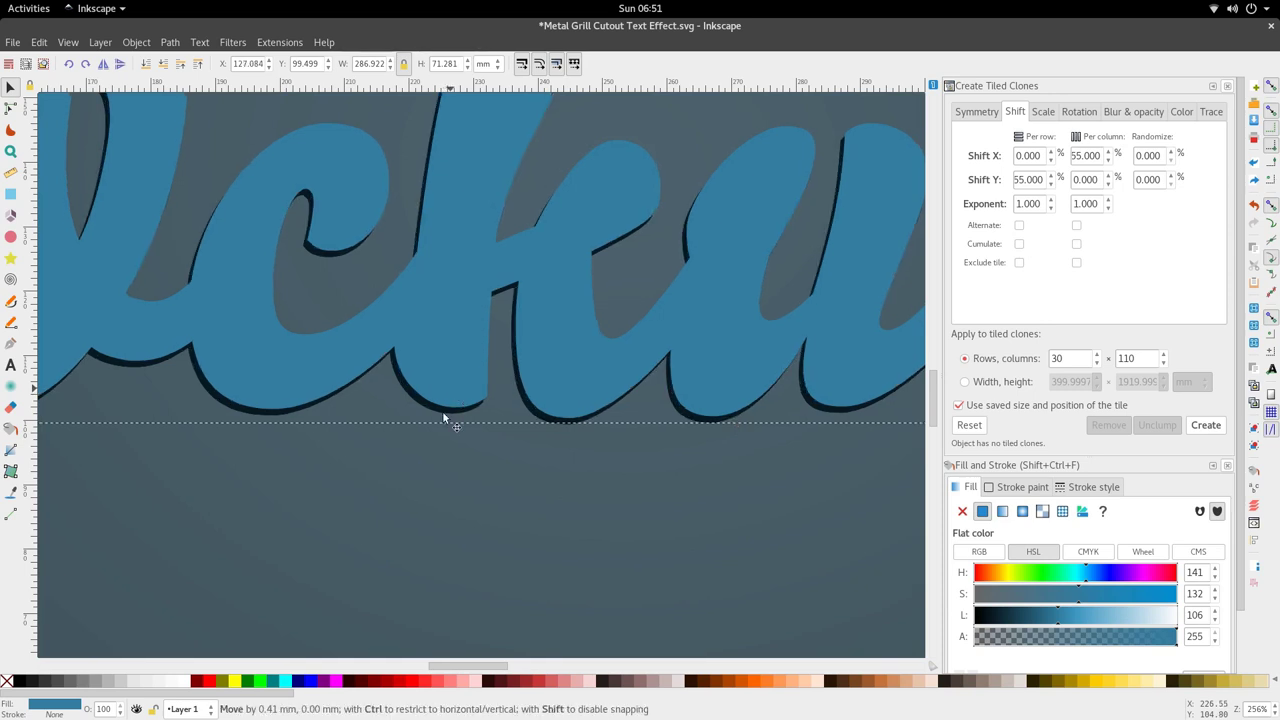
pyautogui.keyDown('ctrl'); pyautogui.scroll(1, 446, 405); pyautogui.keyUp('ctrl')
pyautogui.press('Escape')
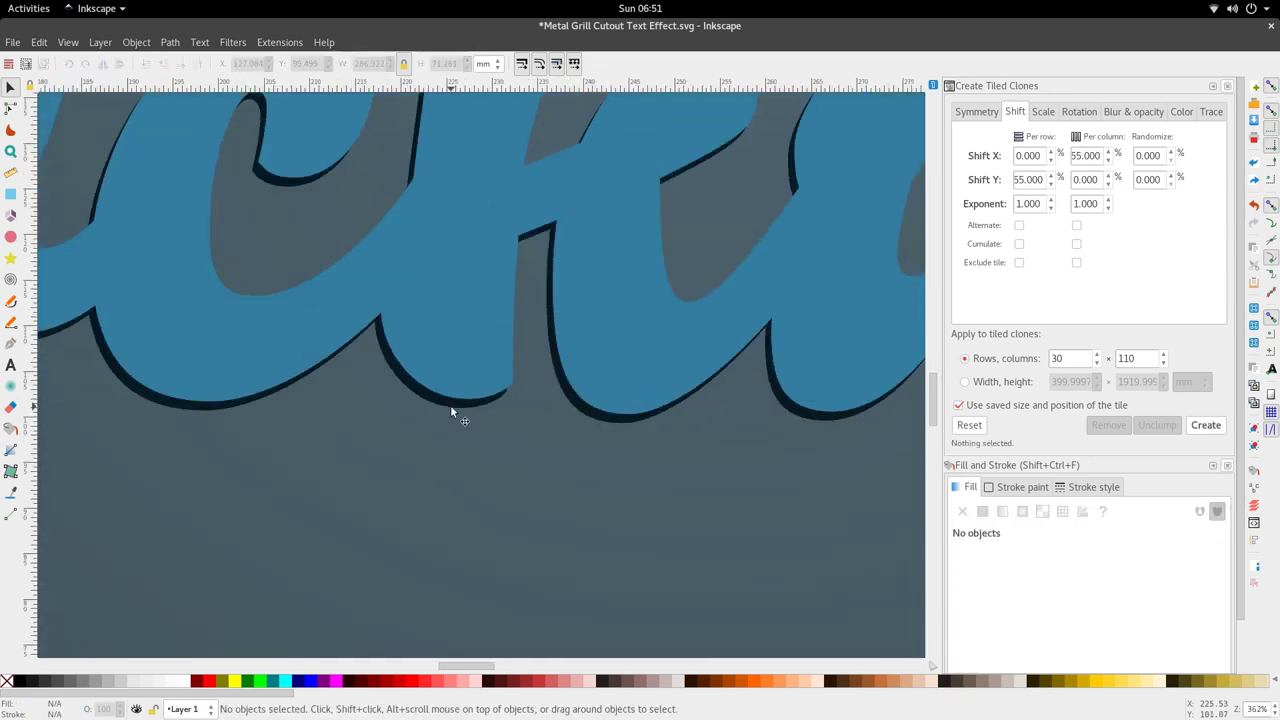
# Select the dark text together with the offset blue text above it and subtract the blue shape with Difference
pyautogui.click(451, 405)
pyautogui.keyDown('shift'); pyautogui.click(455, 378); pyautogui.keyUp('shift')
pyautogui.keyDown('ctrl'); pyautogui.moveTo(454, 368); pyautogui.dragTo(448, 331); pyautogui.keyUp('ctrl')
pyautogui.click(439, 387)
pyautogui.moveTo(439, 388); pyautogui.dragTo(445, 338)
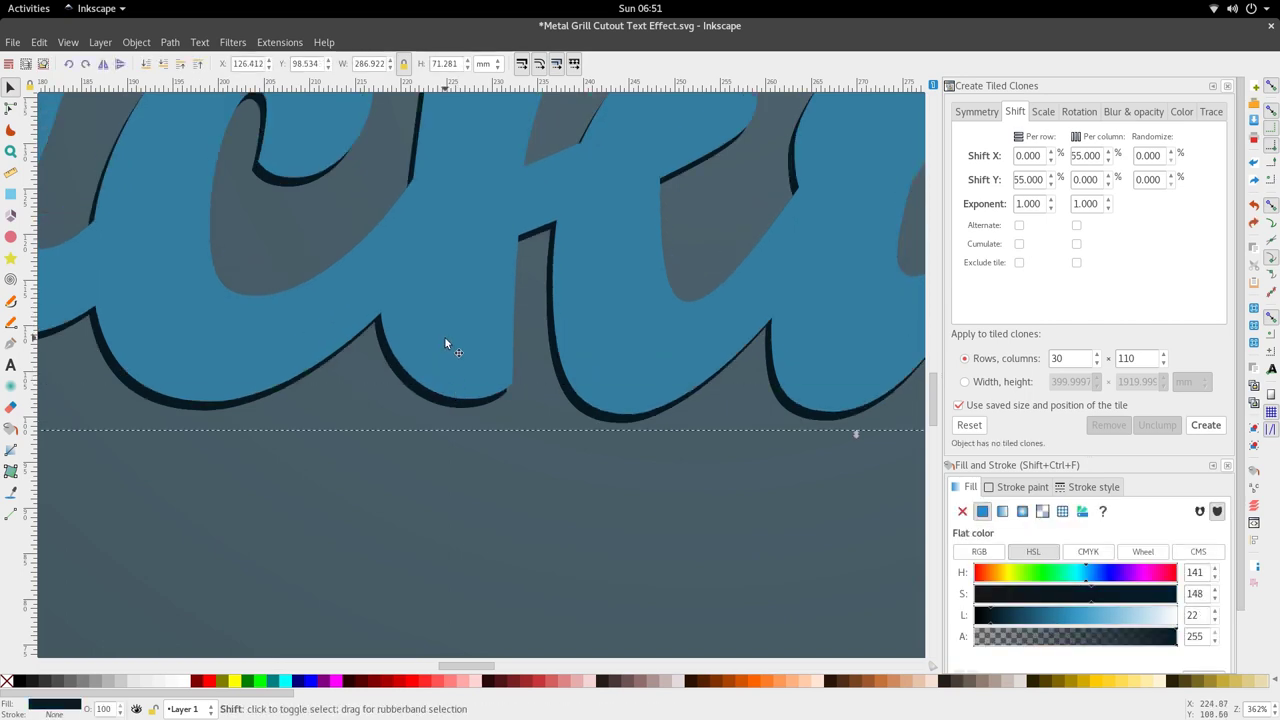
pyautogui.keyDown('shift'); pyautogui.click(446, 342); pyautogui.keyUp('shift')
pyautogui.click(169, 42)
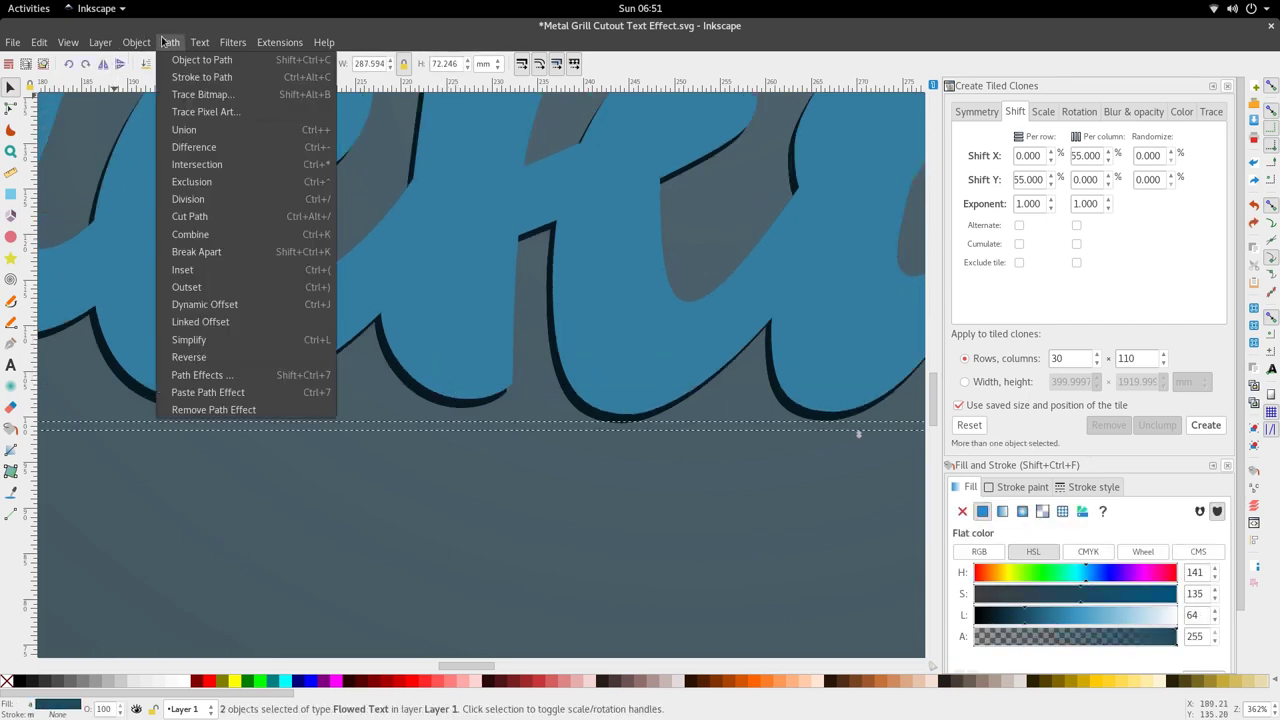
pyautogui.click(207, 148)
# Fill the new, wider difference path with the light grey sampled from the fourth palette circle
pyautogui.scroll(-3, 498, 380)
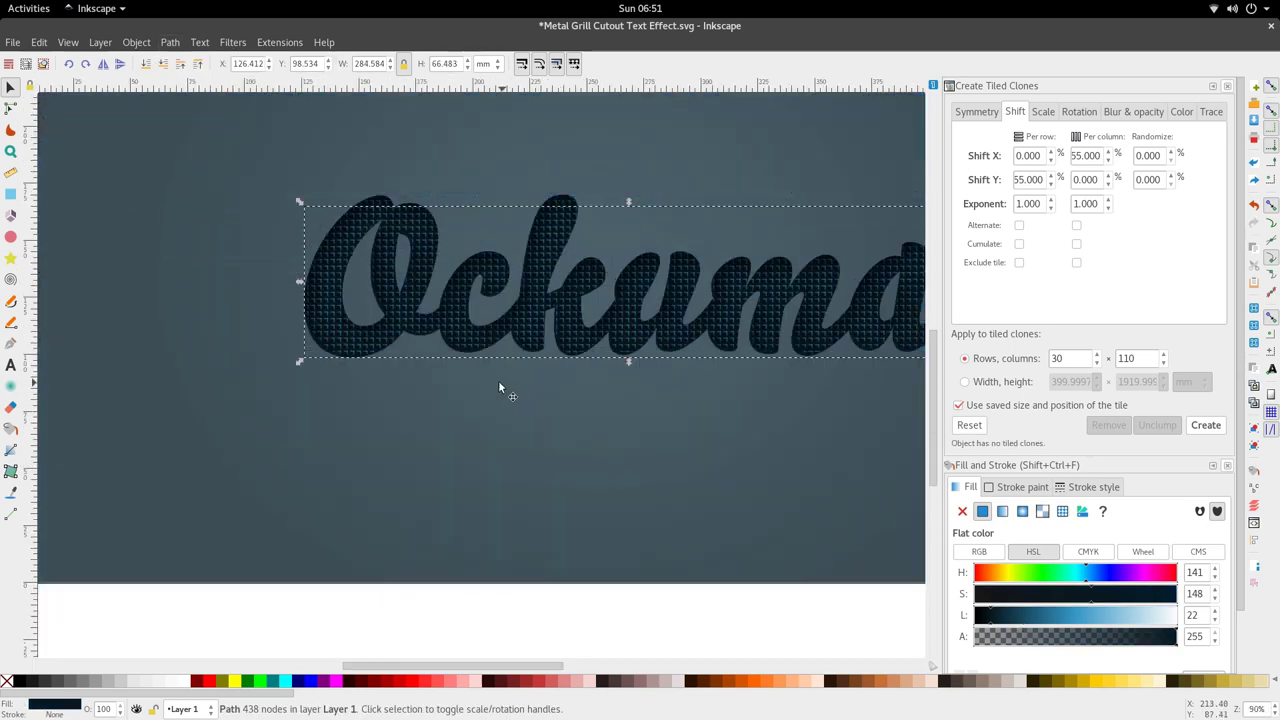
pyautogui.scroll(-3, 380, 390)
pyautogui.press('d')
pyautogui.click(270, 407)
pyautogui.scroll(3, 483, 360)
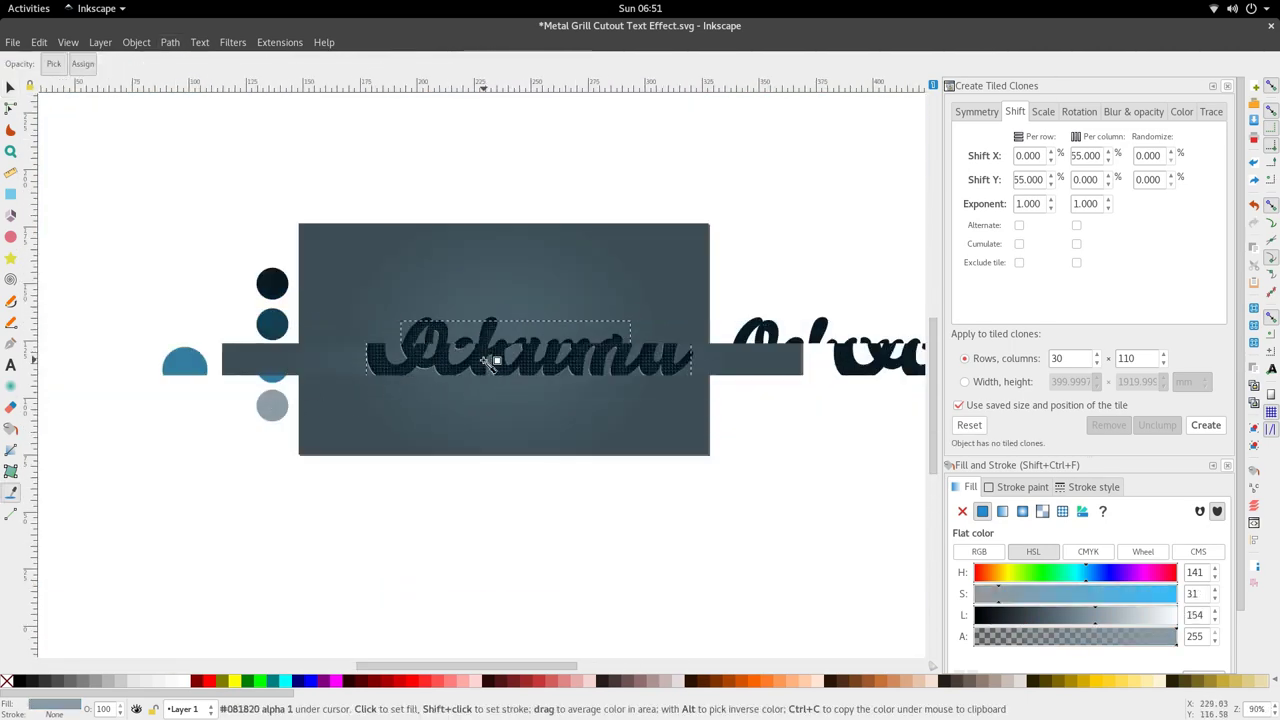
pyautogui.press('s')
pyautogui.hscroll(4, 491, 368)
pyautogui.scroll(4, 509, 385)
pyautogui.scroll(-2, 508, 385)
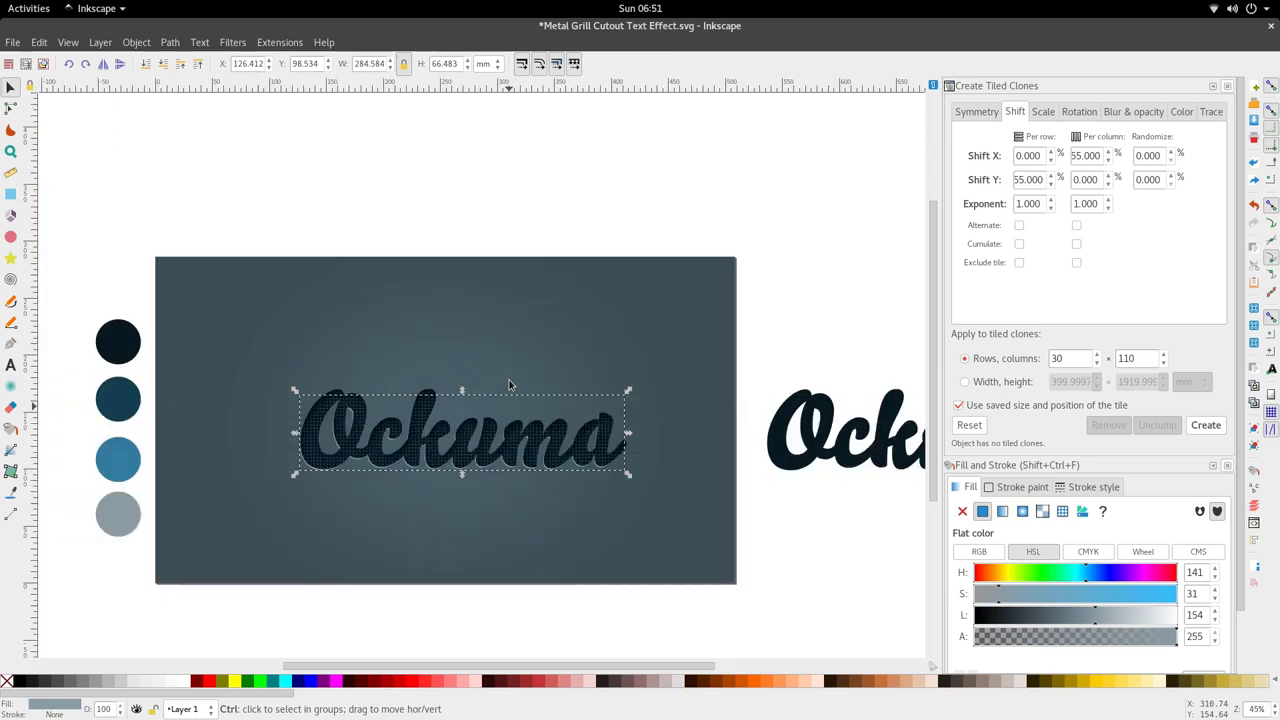
# Select all pieces of the grill text on the page and move them together about 18.7 mm to the left
pyautogui.click(491, 536)
pyautogui.moveTo(766, 518); pyautogui.dragTo(249, 317)
pyautogui.moveTo(344, 434); pyautogui.dragTo(342, 434)
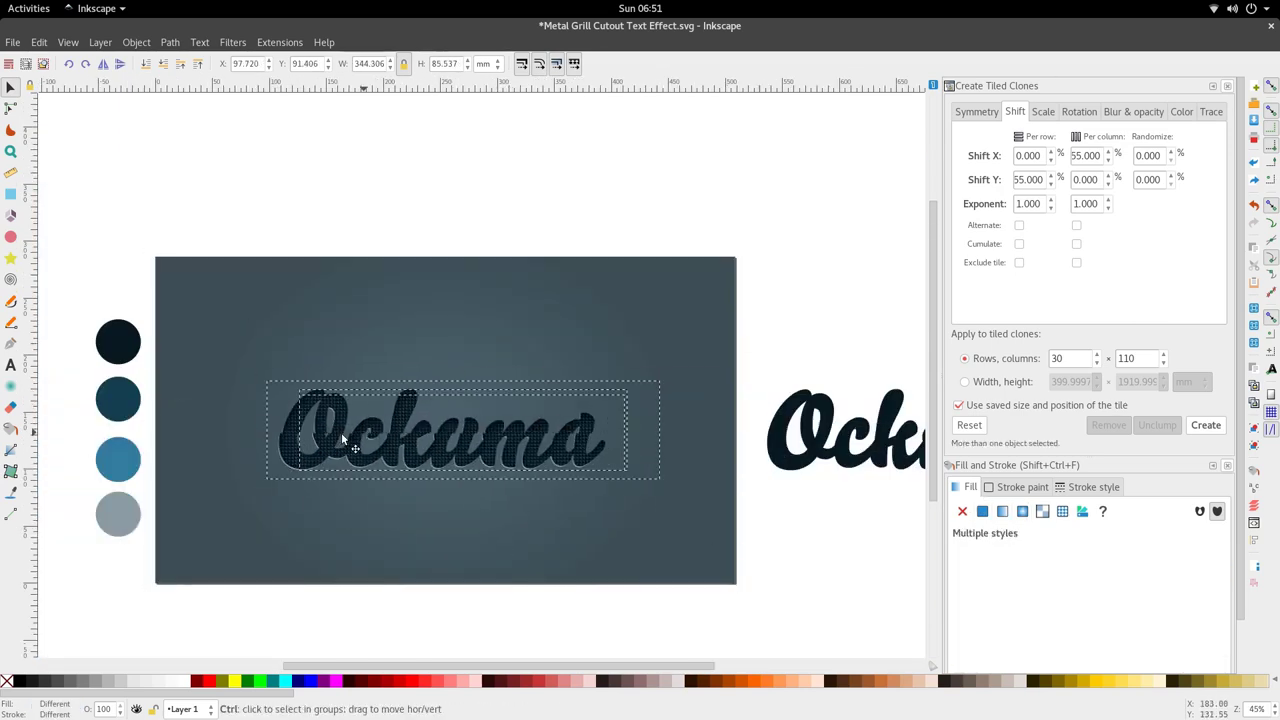
pyautogui.press('Escape')
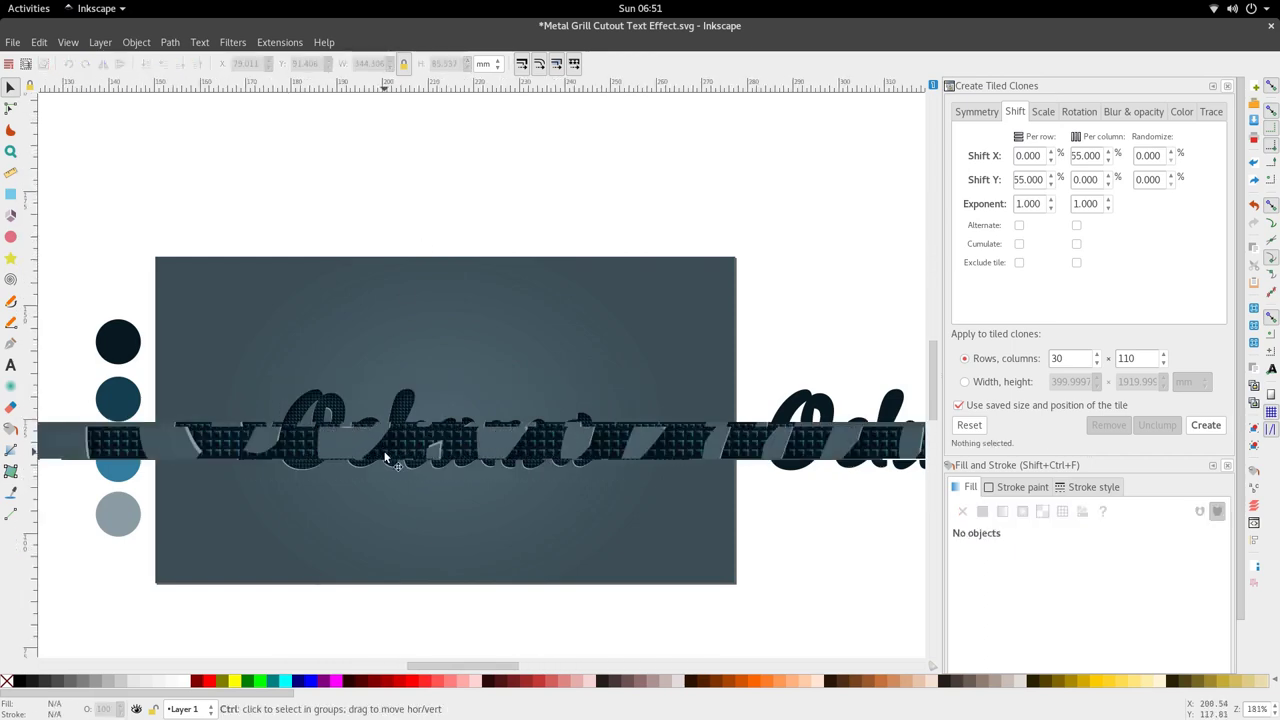
# Check the grey edge highlight up close and move all the grill text pieces together about 10 mm back to the right
pyautogui.scroll(6, 385, 468)
pyautogui.click(393, 536)
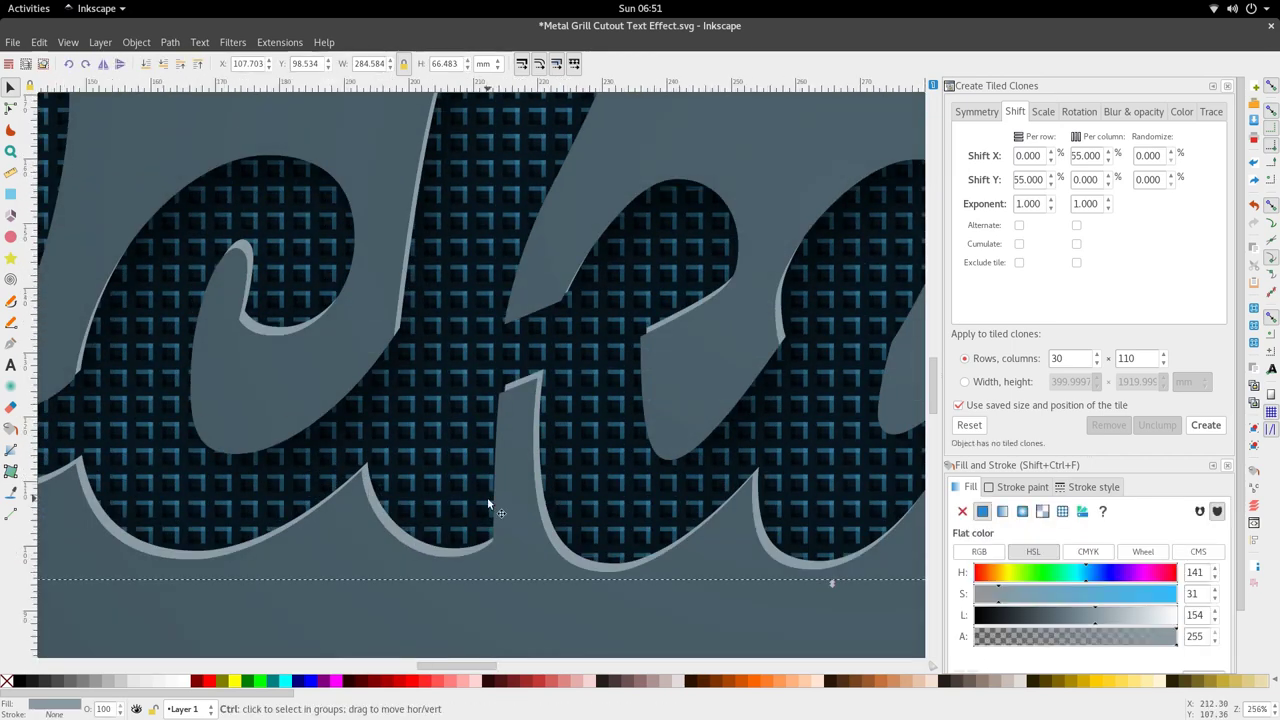
pyautogui.scroll(-7, 487, 497)
pyautogui.scroll(-1, 483, 485)
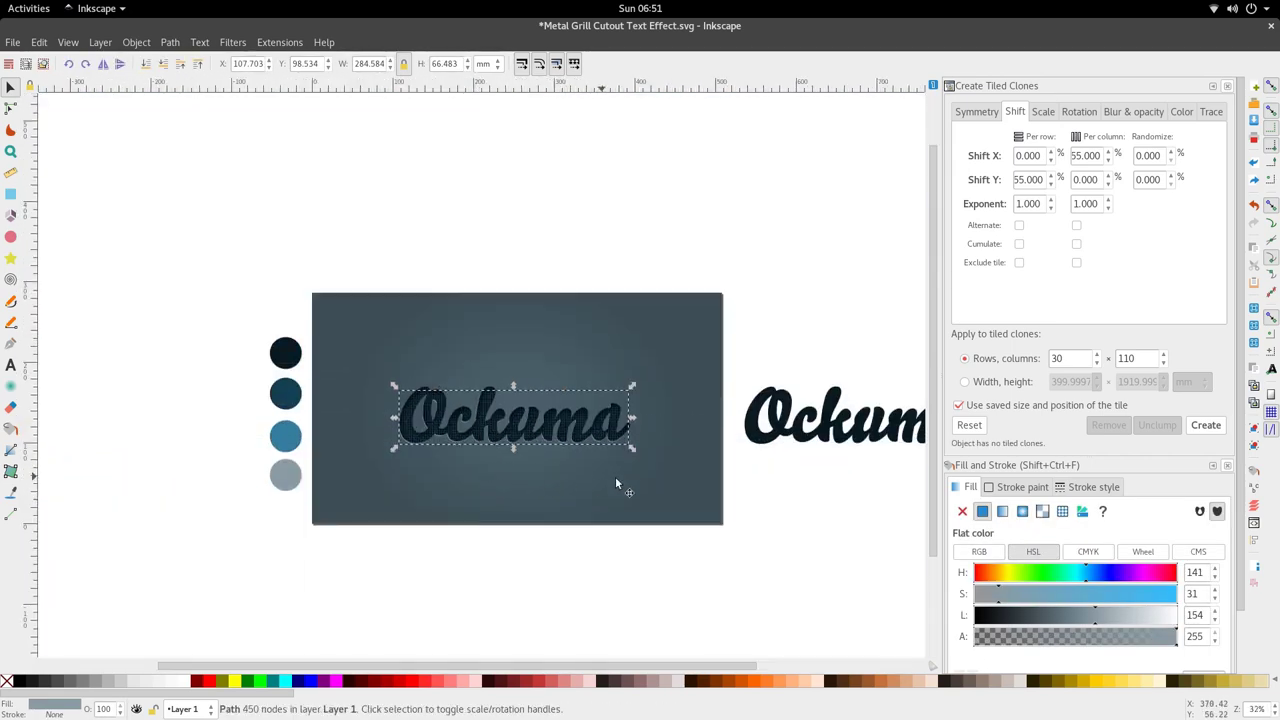
pyautogui.moveTo(760, 490); pyautogui.dragTo(345, 350)
pyautogui.moveTo(442, 419); pyautogui.dragTo(452, 421)
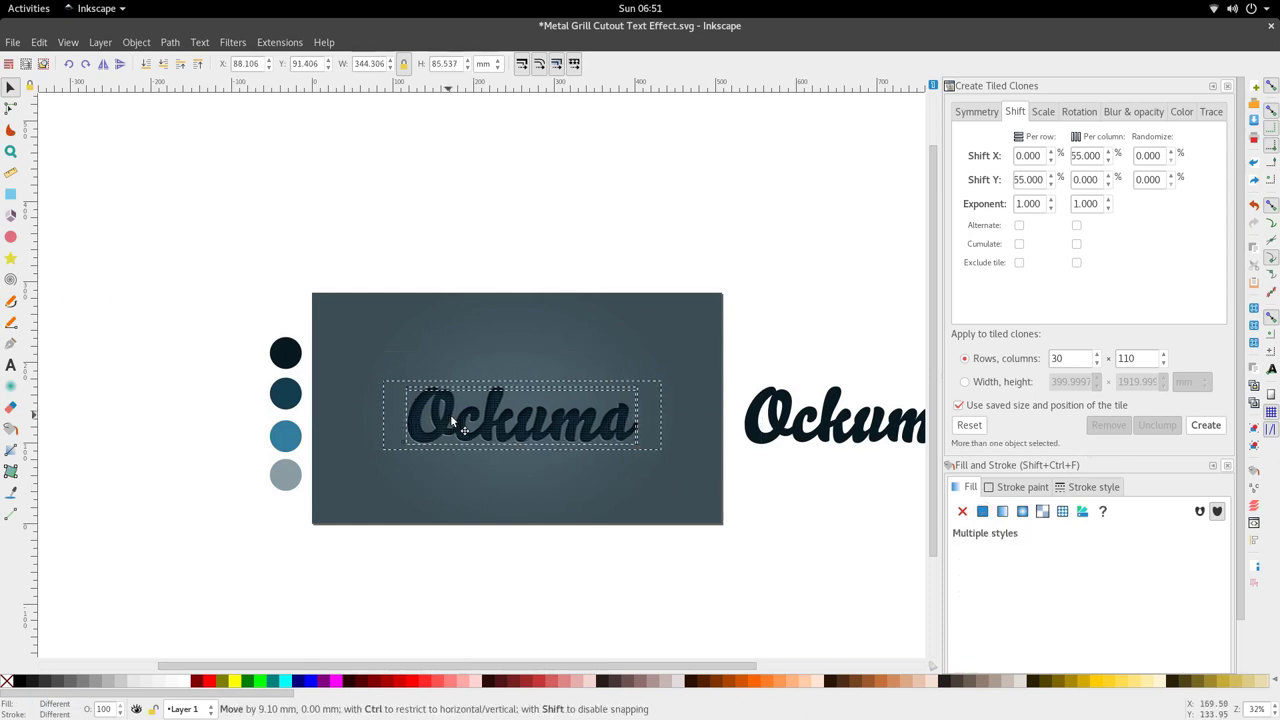
pyautogui.click(479, 550)
pyautogui.scroll(4, 455, 430)
pyautogui.scroll(-3, 400, 412)
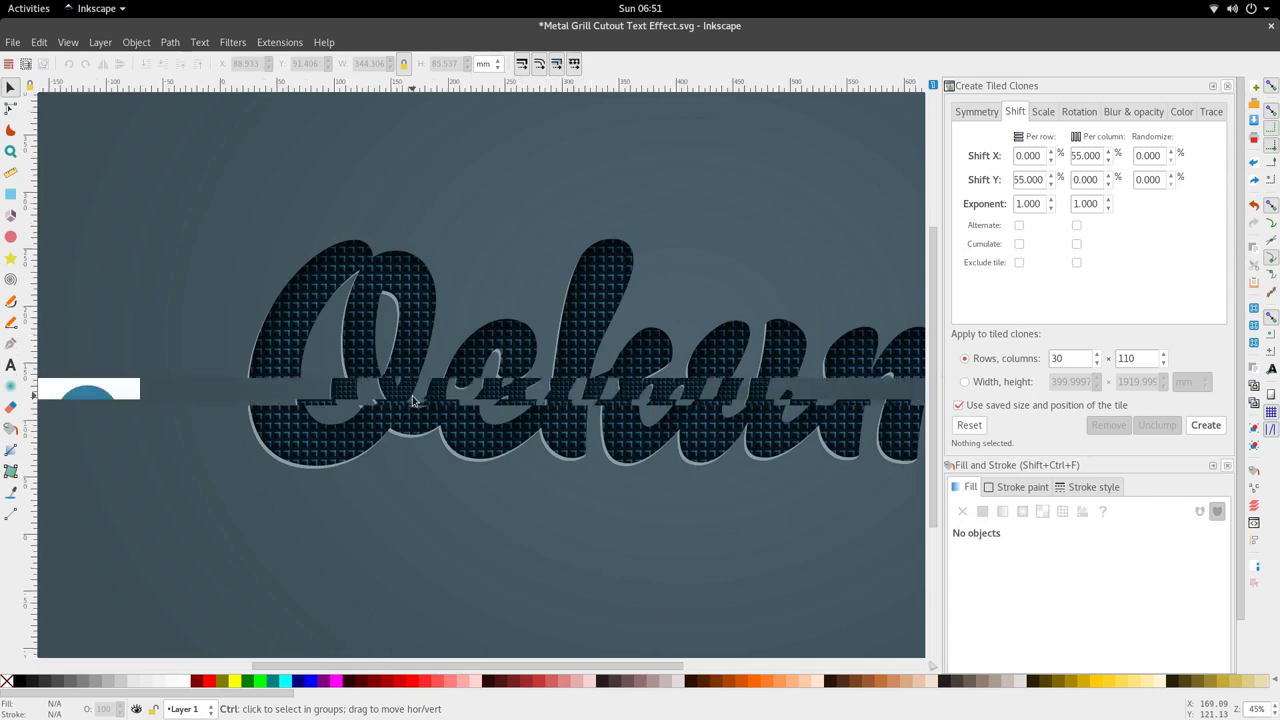
pyautogui.scroll(4, 445, 378)
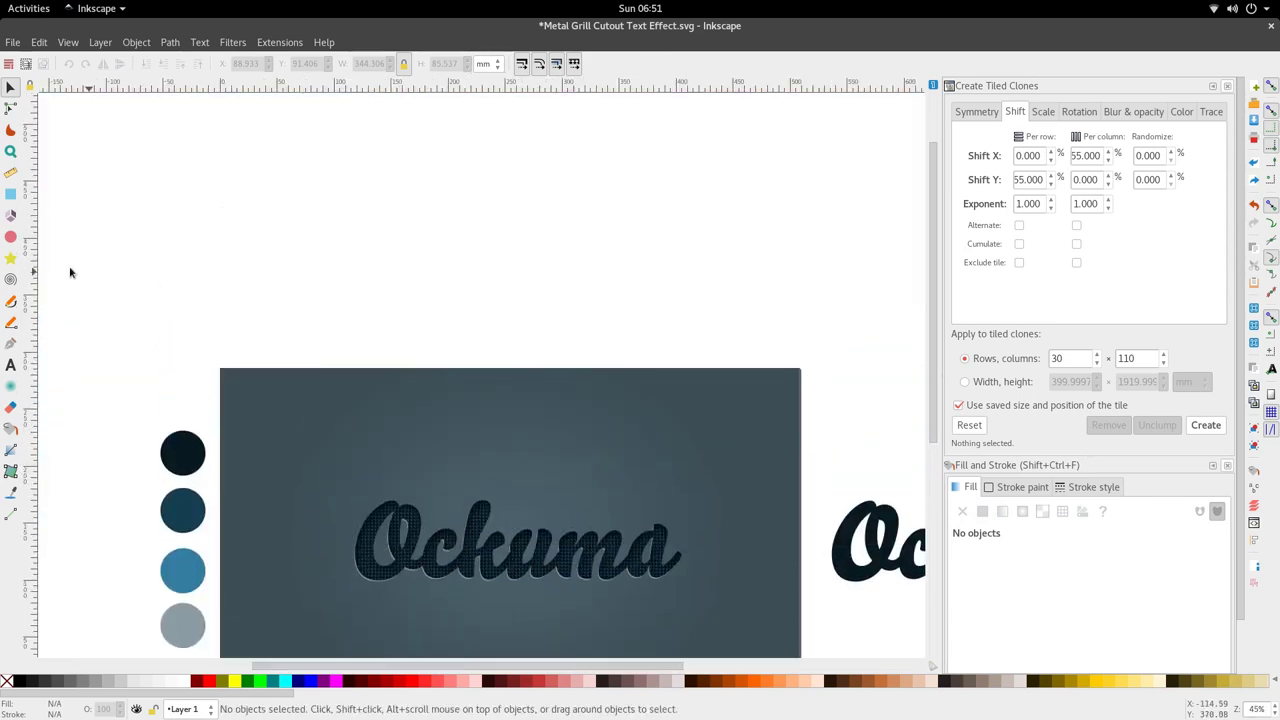
# Duplicate the darkest palette circle and stretch the copy into an ellipse about 362 mm wide and 260 mm high over the upper text
pyautogui.scroll(-3, 169, 251)
pyautogui.click(177, 317)
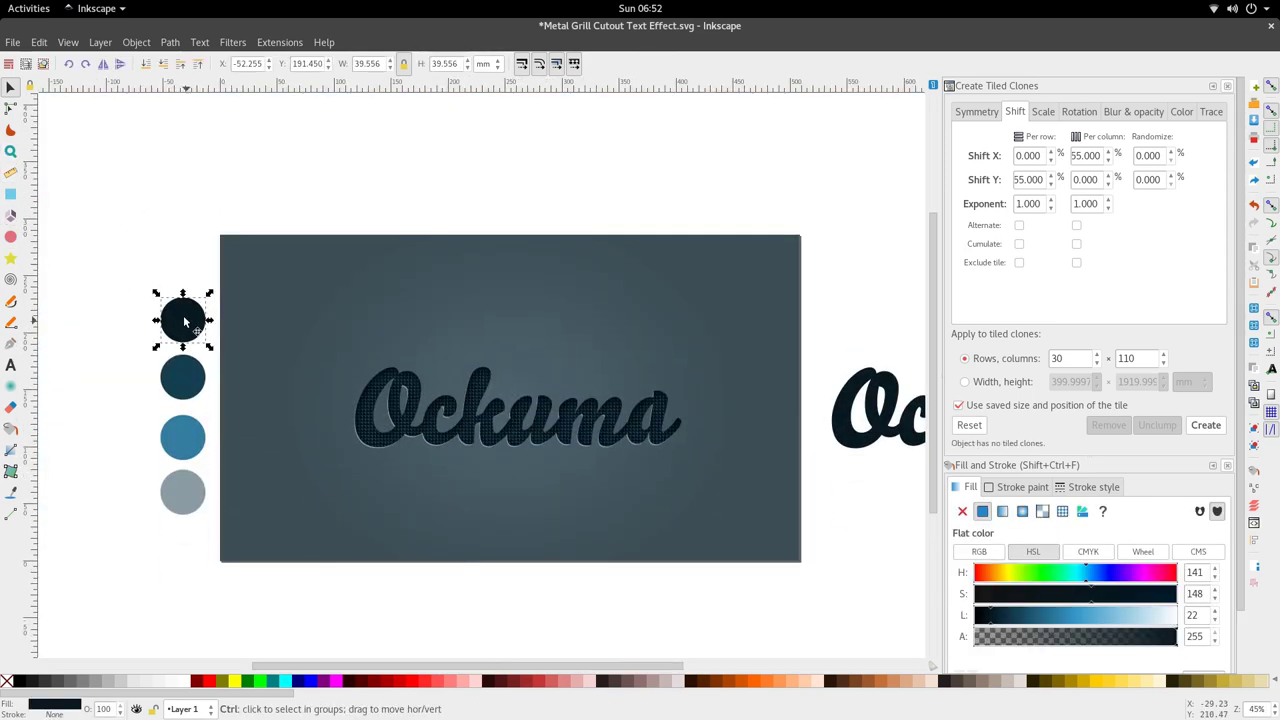
pyautogui.hotkey('ctrl', 'd')
pyautogui.moveTo(177, 317); pyautogui.dragTo(690, 510)
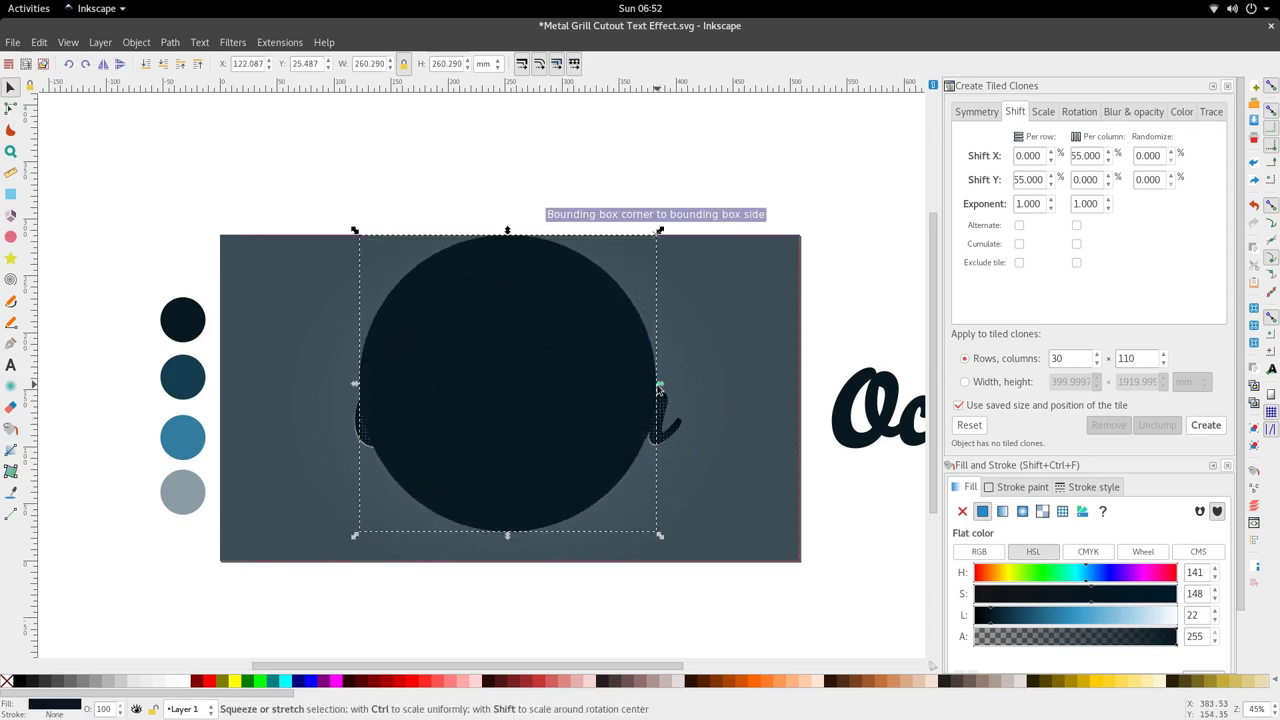
pyautogui.moveTo(660, 385); pyautogui.dragTo(697, 394)
pyautogui.moveTo(646, 442); pyautogui.dragTo(675, 375)
pyautogui.moveTo(695, 298)
pyautogui.mouseDown()
pyautogui.moveTo(703, 289)
pyautogui.moveTo(714, 309)
pyautogui.mouseUp()
pyautogui.moveTo(614, 391); pyautogui.dragTo(632, 370)
# Move the spare dark "Ockuma" text from beside the page onto the grill text so the two line up
pyautogui.scroll(3, 484, 423)
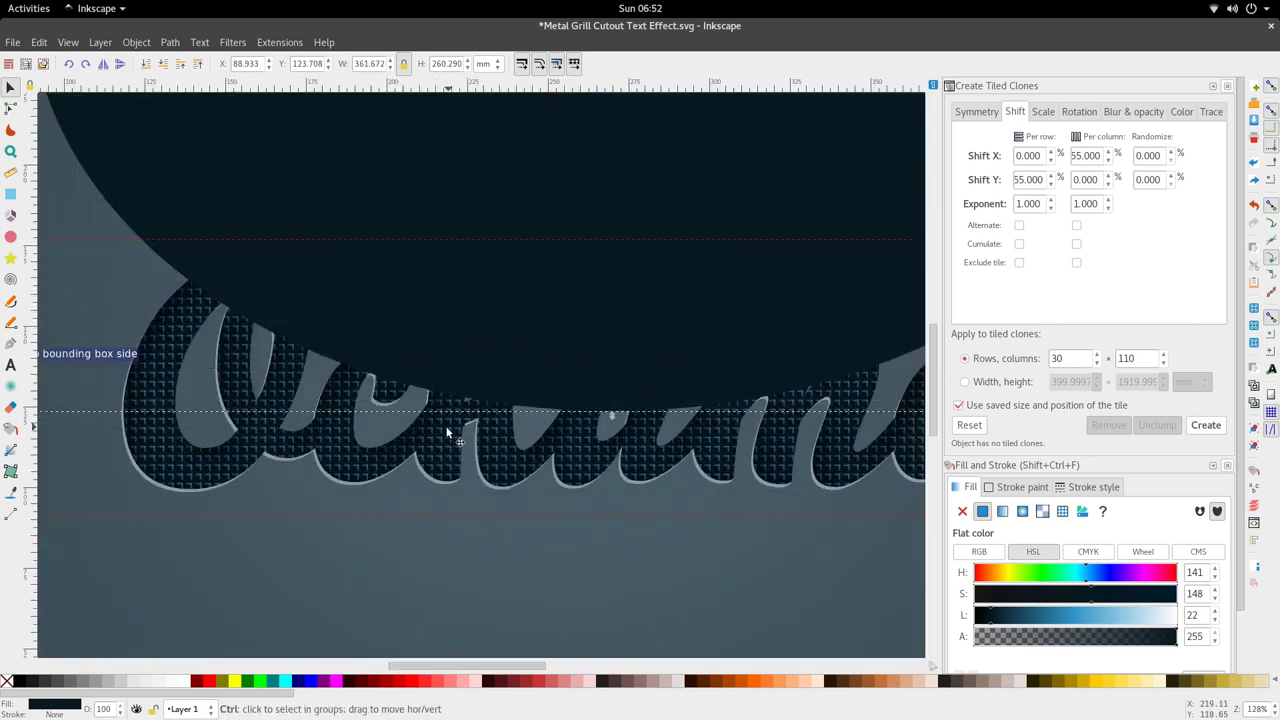
pyautogui.scroll(-5, 451, 445)
pyautogui.moveTo(699, 433); pyautogui.dragTo(381, 446)
pyautogui.scroll(3, 425, 443)
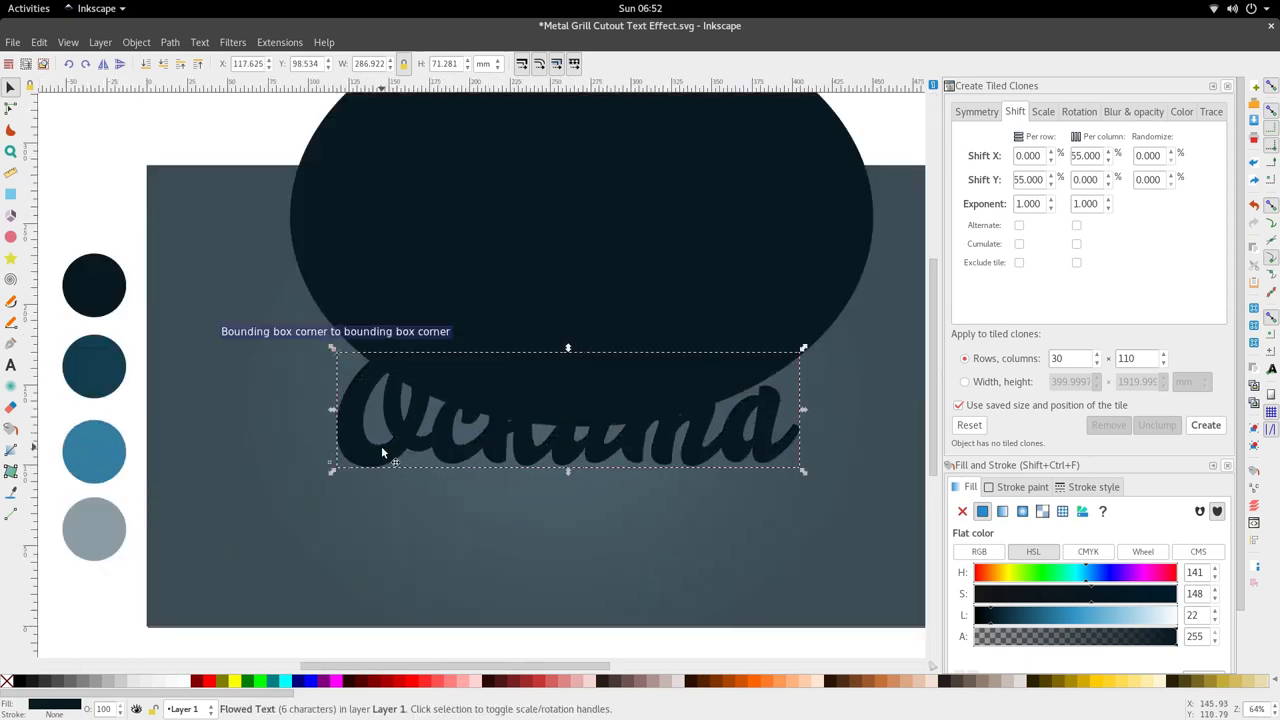
pyautogui.keyDown('shift'); pyautogui.click(556, 287); pyautogui.keyUp('shift')
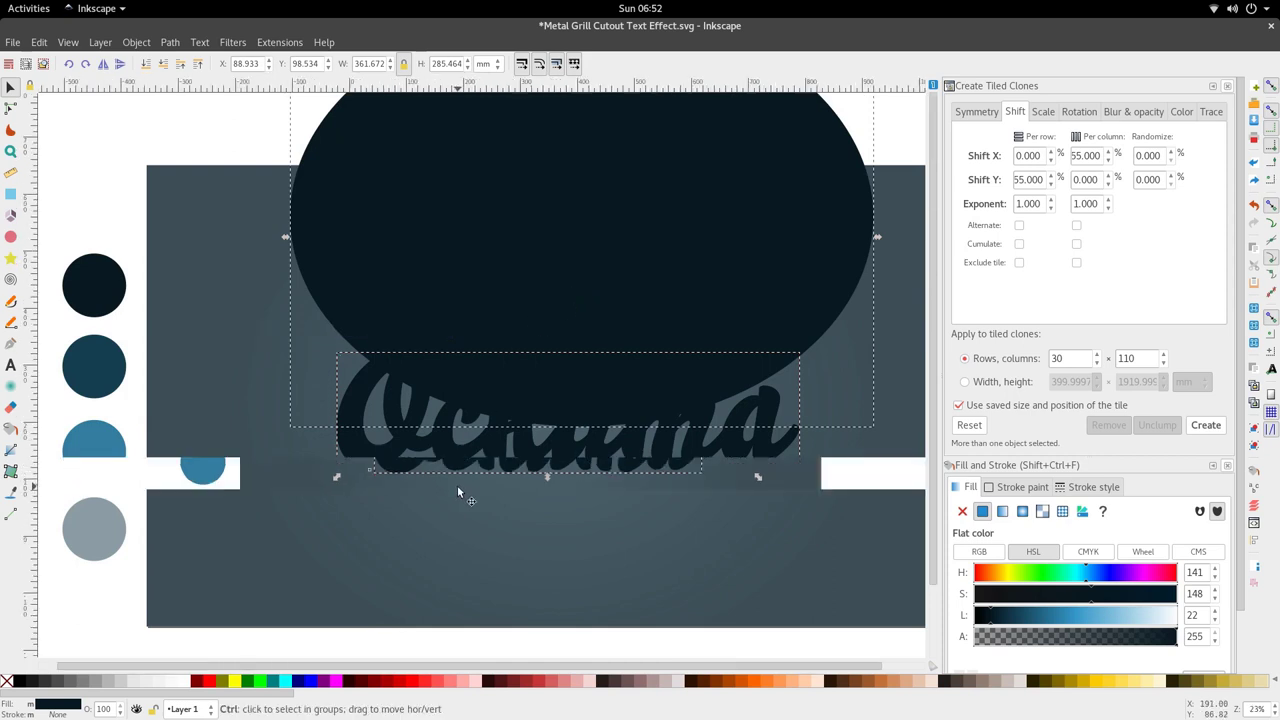
pyautogui.scroll(-3, 457, 485)
pyautogui.click(497, 503)
# Fill the large dark ellipse with the light grey sampled from the fourth palette circle
pyautogui.moveTo(528, 410); pyautogui.dragTo(520, 410)
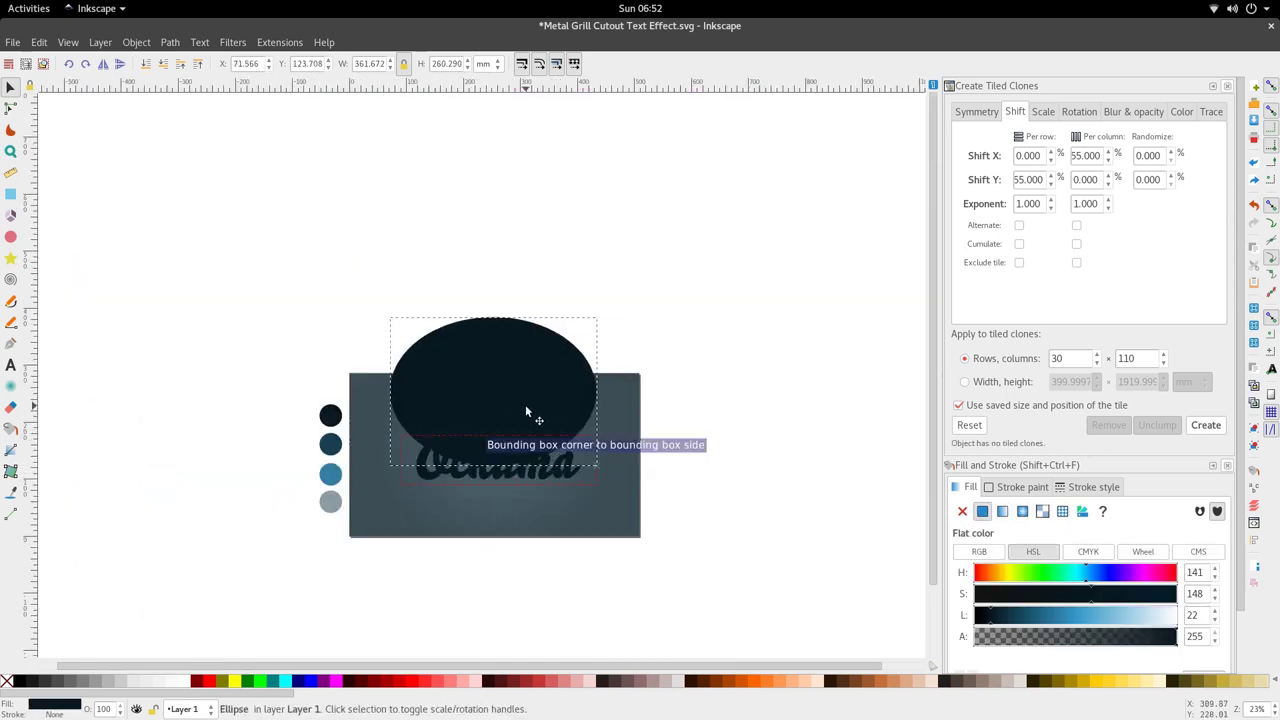
pyautogui.press('d')
pyautogui.click(352, 503)
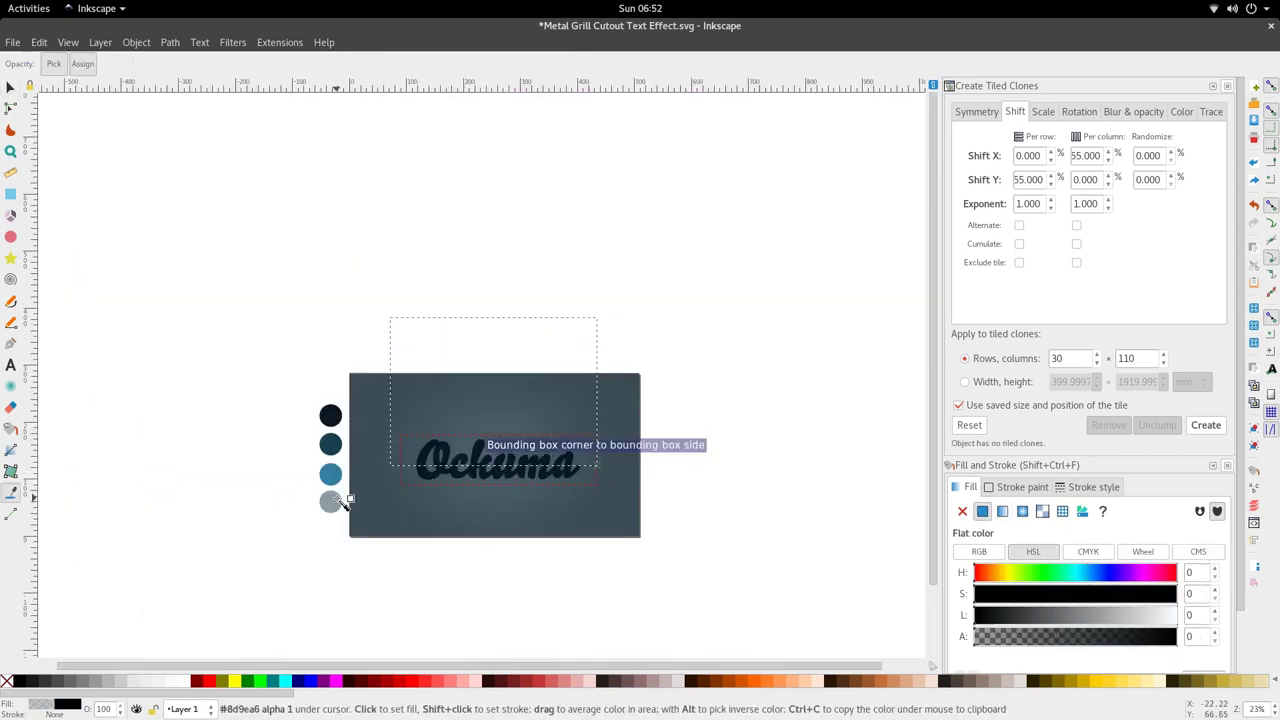
pyautogui.click(335, 502)
pyautogui.press('s')
# Widen the grey ellipse to about 381 mm and reposition it so its lower curve crosses the letters
pyautogui.scroll(3, 538, 445)
pyautogui.moveTo(541, 440); pyautogui.dragTo(546, 455)
pyautogui.moveTo(711, 275); pyautogui.dragTo(723, 284)
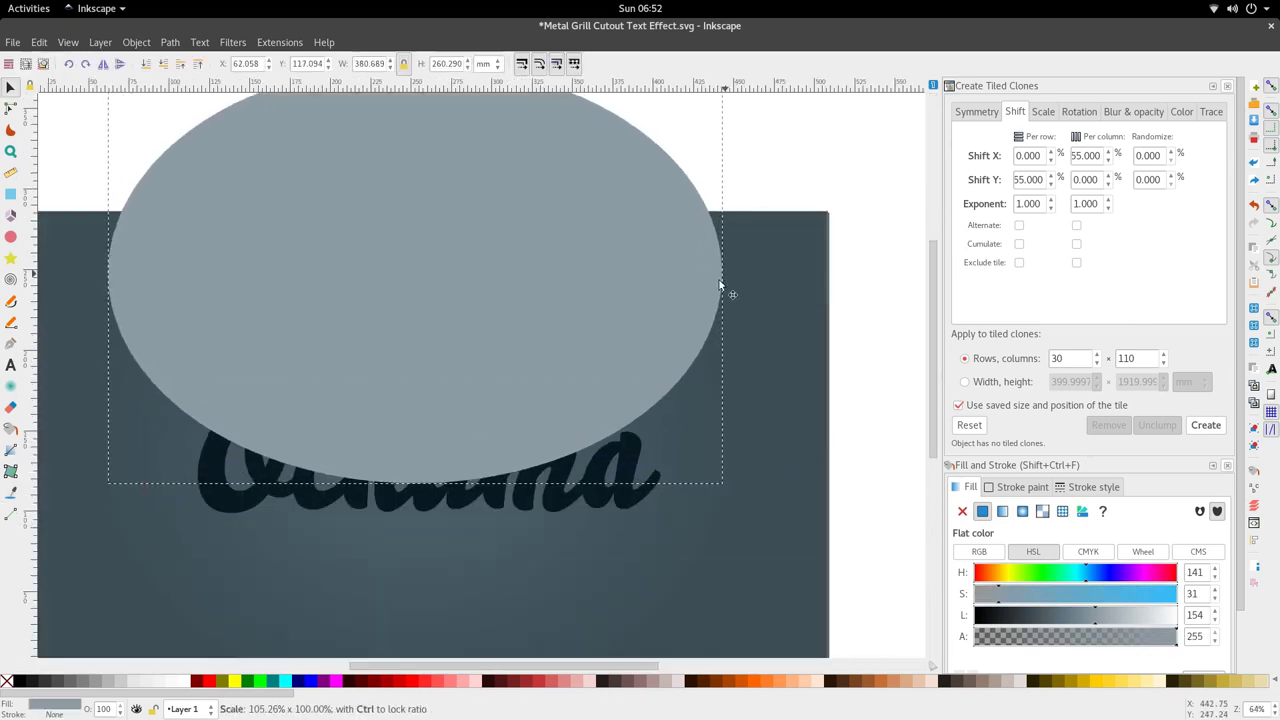
pyautogui.moveTo(634, 318); pyautogui.dragTo(646, 321)
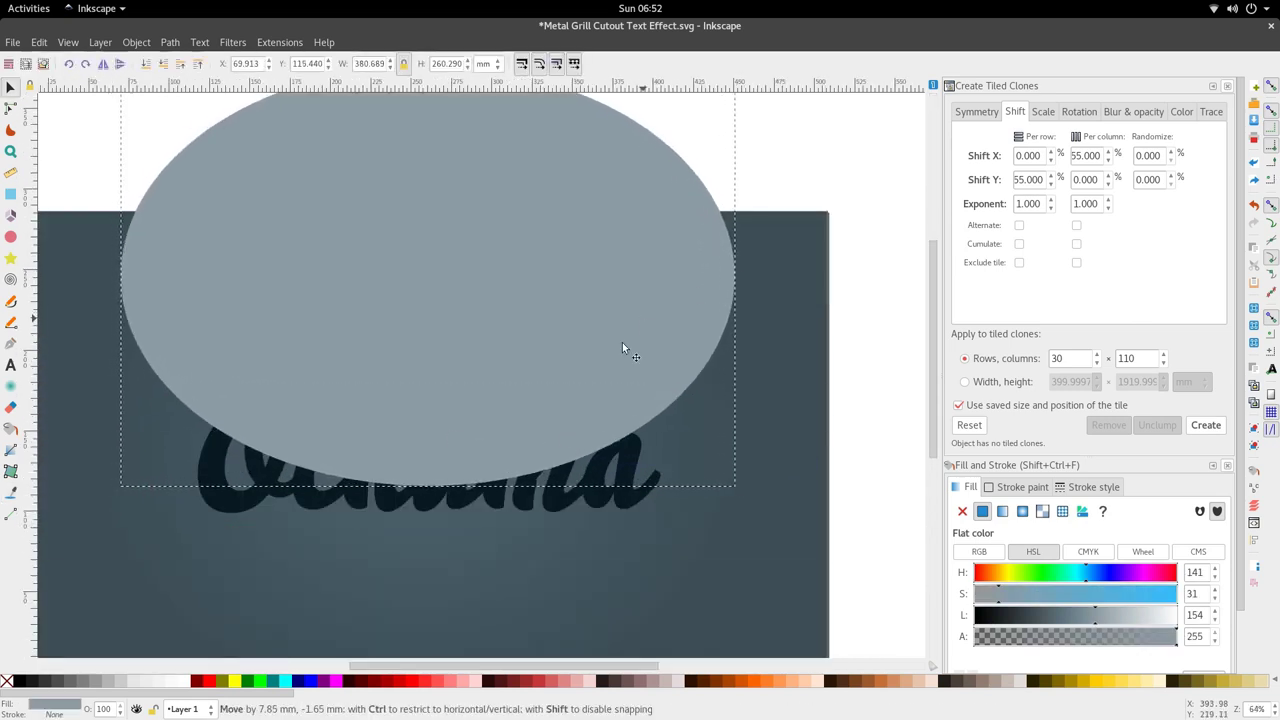
# Try intersecting the grey ellipse with the dark text and filling the resulting shape with the light grey palette colour
pyautogui.keyDown('shift'); pyautogui.click(350, 501); pyautogui.keyUp('shift')
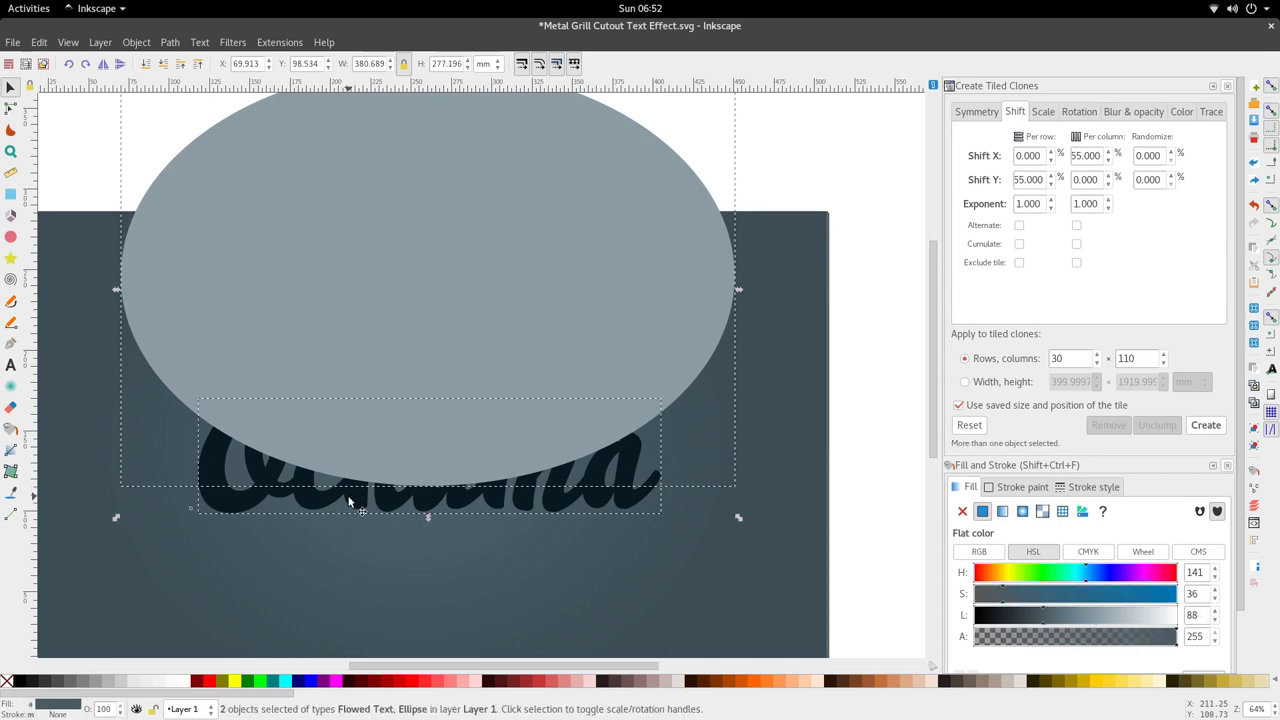
pyautogui.click(170, 42)
pyautogui.click(216, 164)
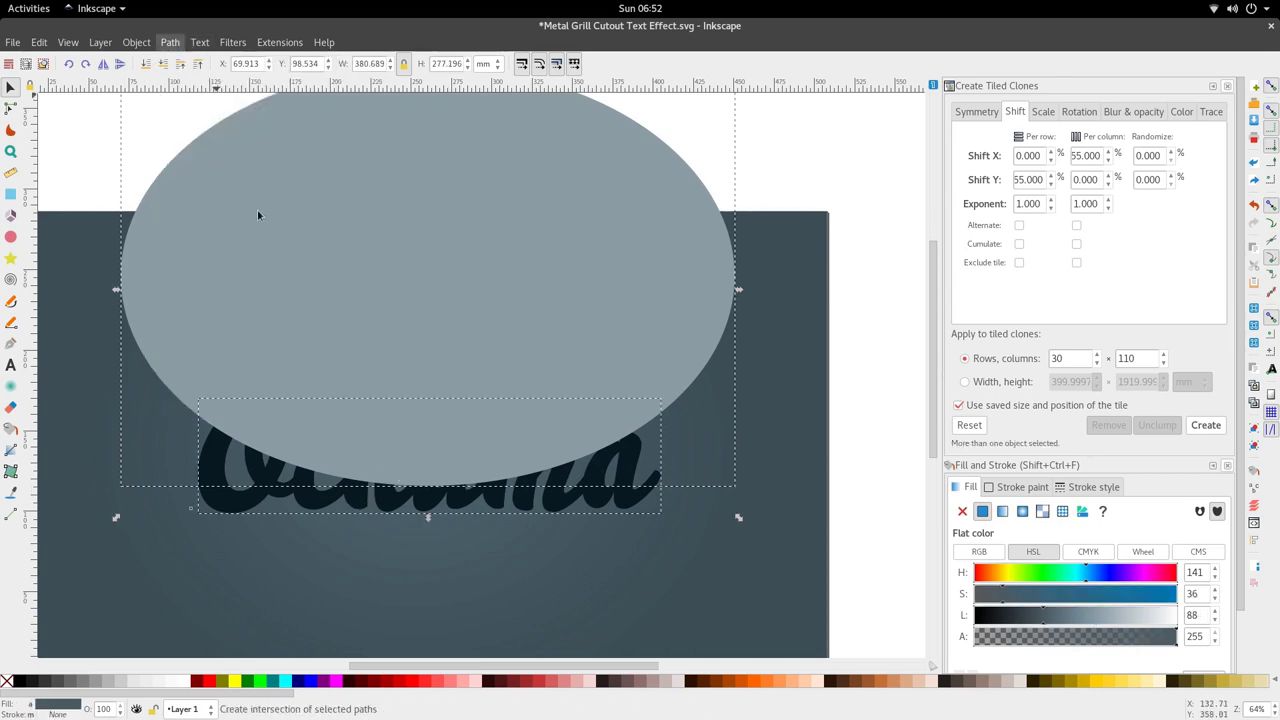
pyautogui.scroll(-2, 512, 445)
pyautogui.press('d')
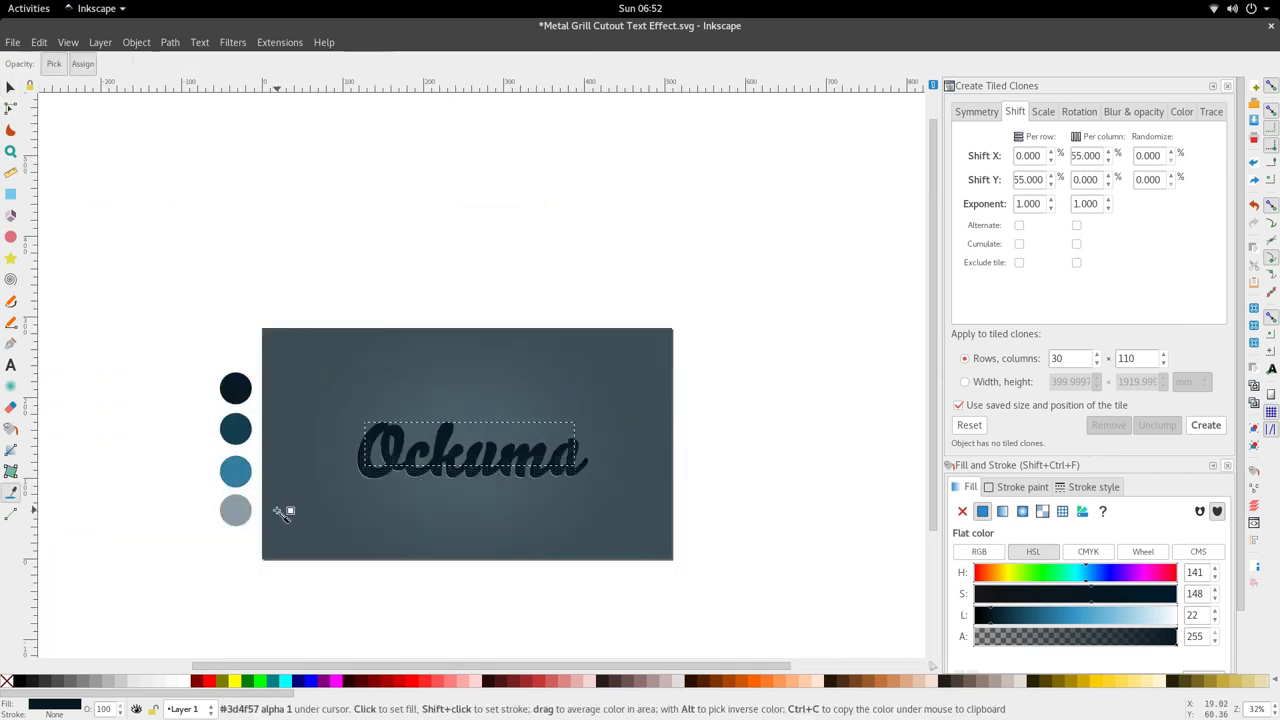
pyautogui.click(237, 512)
pyautogui.press('s')
pyautogui.scroll(2, 466, 464)
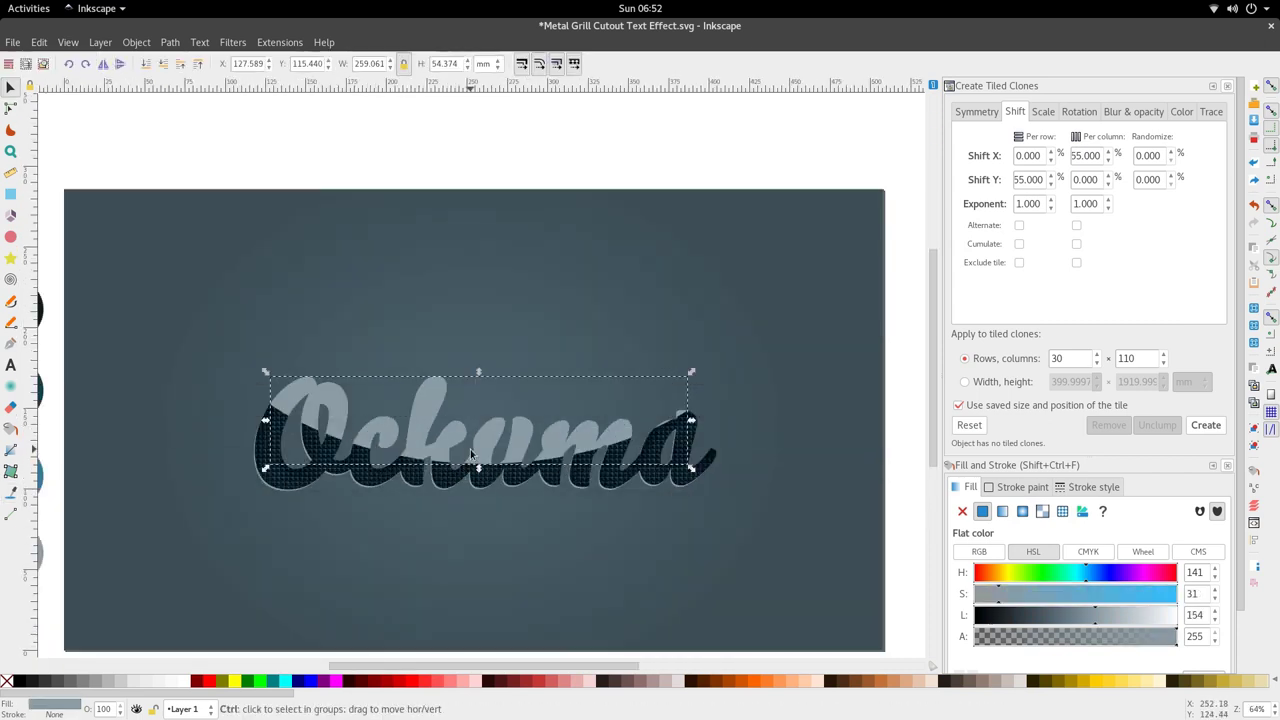
# Undo the light grey fill and the intersection of the ellipse with the text
pyautogui.scroll(-2, 471, 455)
pyautogui.hotkey('ctrl', 'z')
pyautogui.hotkey('ctrl', 'z')
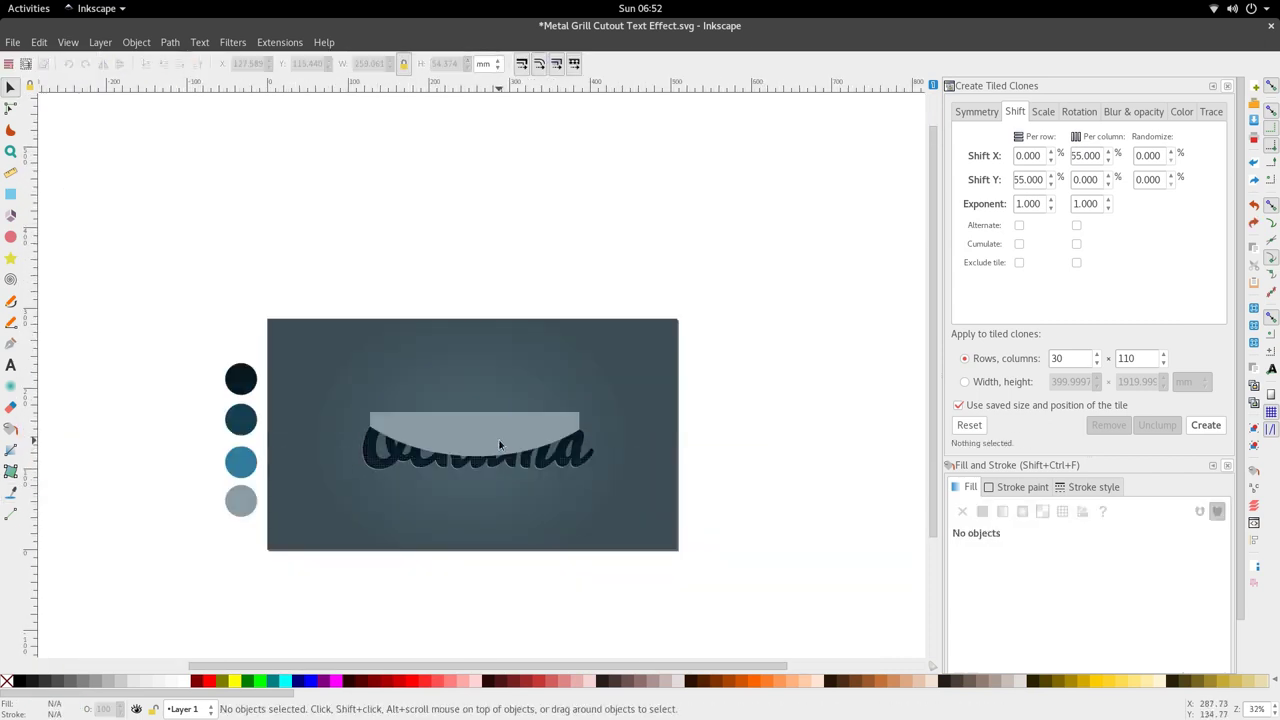
# Stretch the grey ellipse evenly to both sides to about 687 mm wide, keeping its height
pyautogui.click(531, 437)
pyautogui.click(718, 412)
pyautogui.click(535, 432)
pyautogui.moveTo(634, 352); pyautogui.dragTo(737, 365)
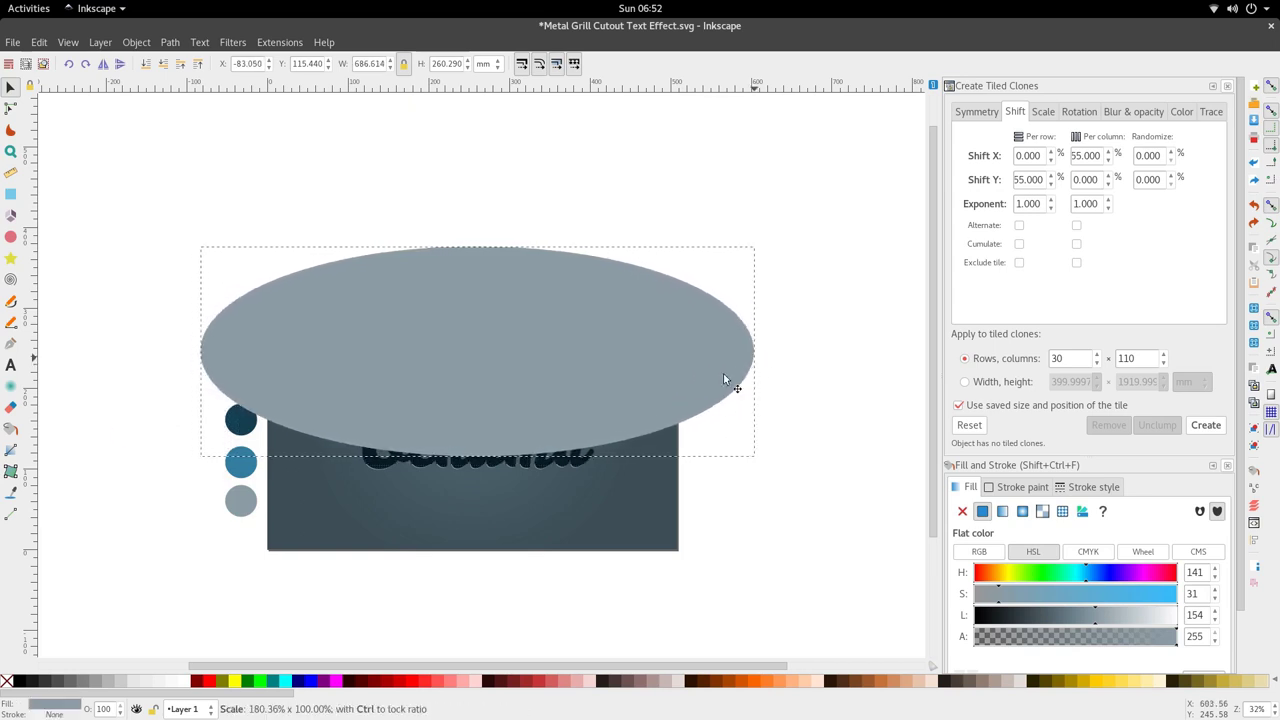
# Select the widened ellipse together with the dark text and combine them with Intersection
pyautogui.scroll(4, 328, 491)
pyautogui.keyDown('shift'); pyautogui.click(473, 356); pyautogui.keyUp('shift')
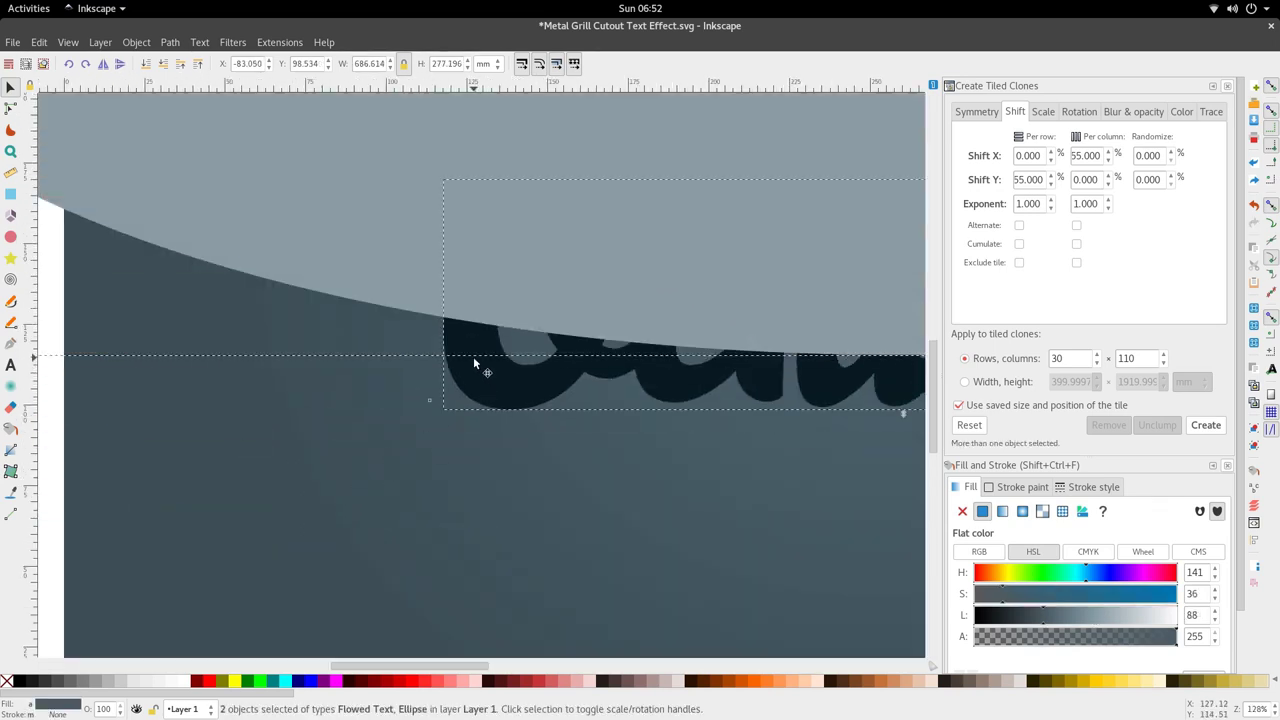
pyautogui.scroll(-4, 473, 356)
pyautogui.click(170, 42)
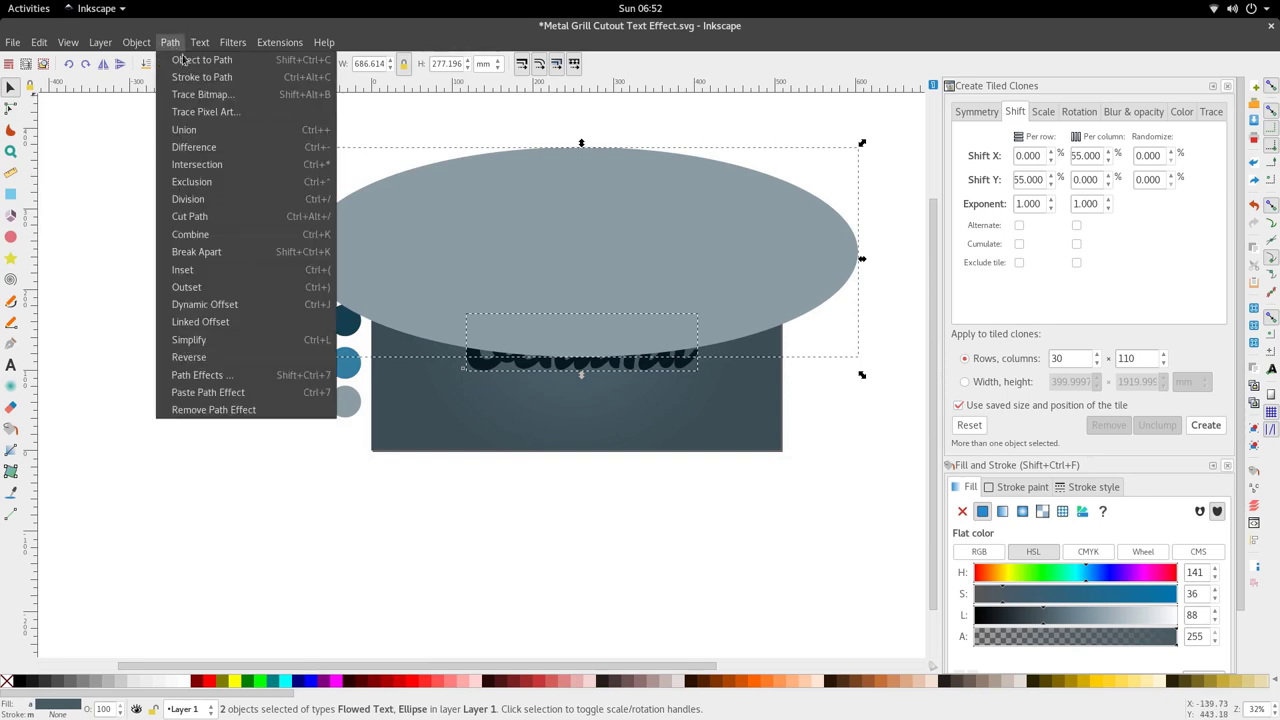
pyautogui.click(229, 165)
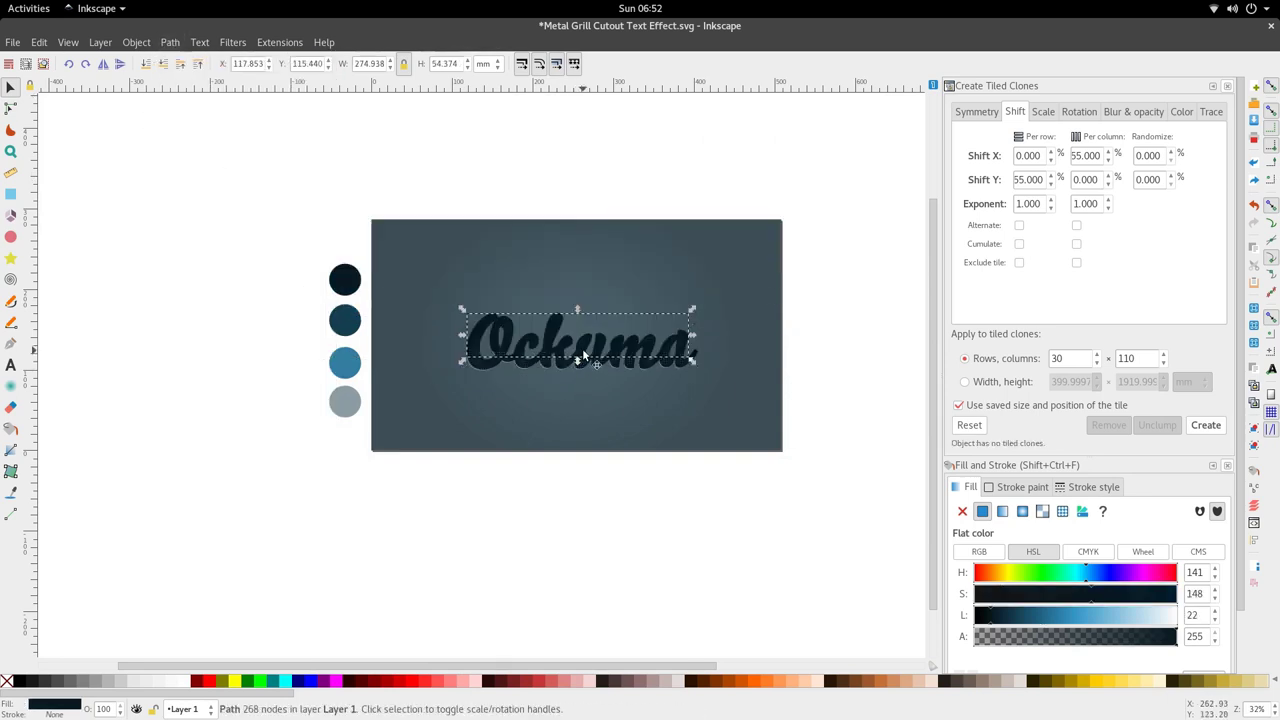
# Fill the intersected upper part of the text with the light grey of the fourth palette circle
pyautogui.scroll(3, 582, 350)
pyautogui.scroll(-1, 457, 355)
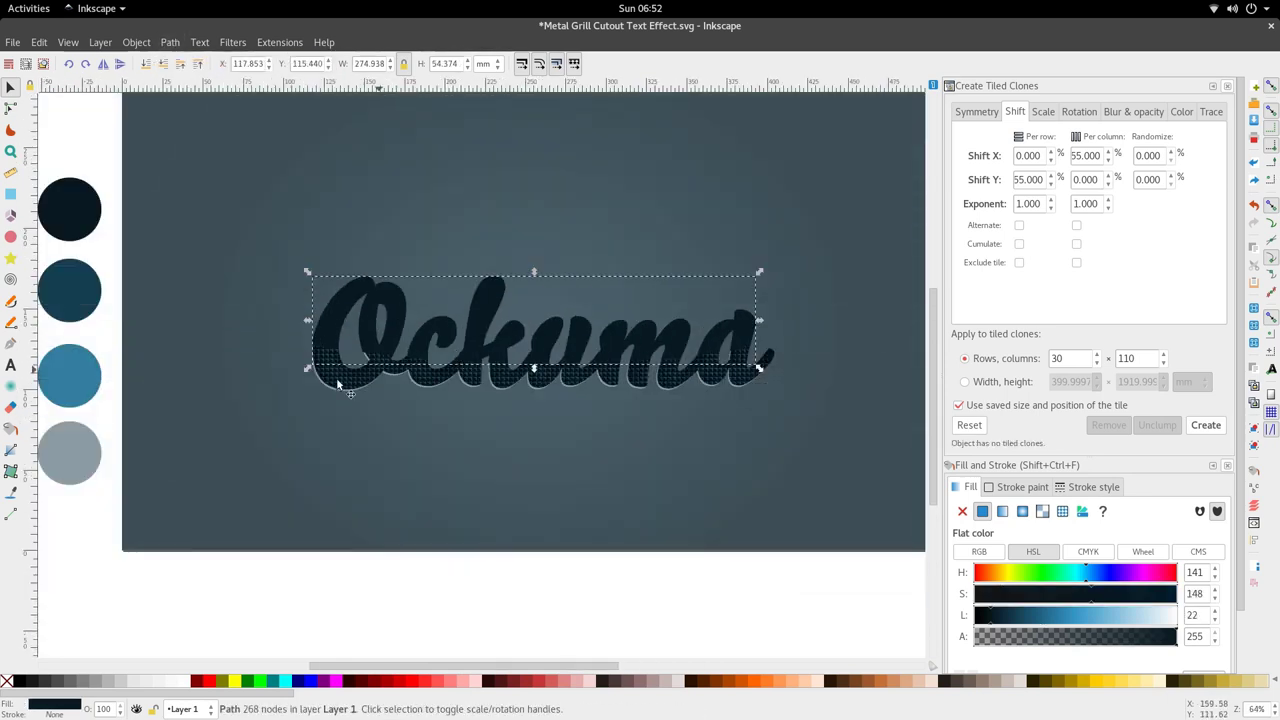
pyautogui.press('d')
pyautogui.click(88, 451)
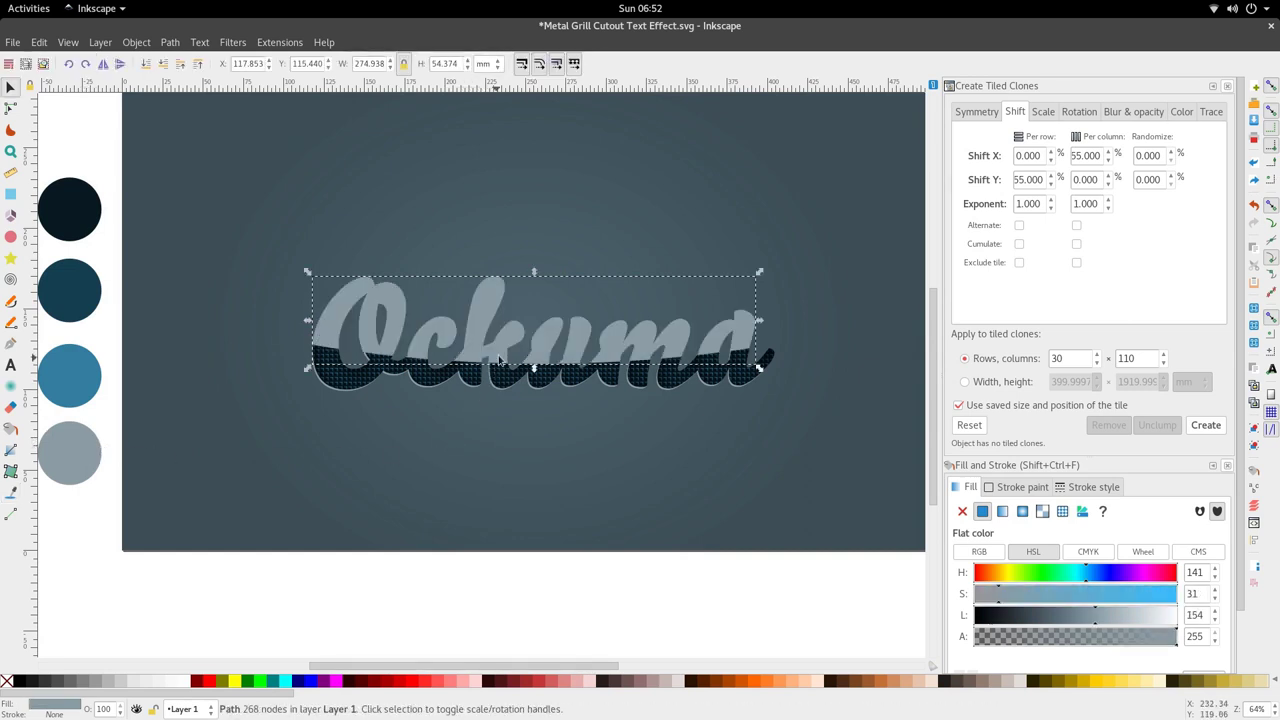
# Apply a radial gradient fading from light grey to transparent on the highlight shape and widen it horizontally past the letter O
pyautogui.press('g')
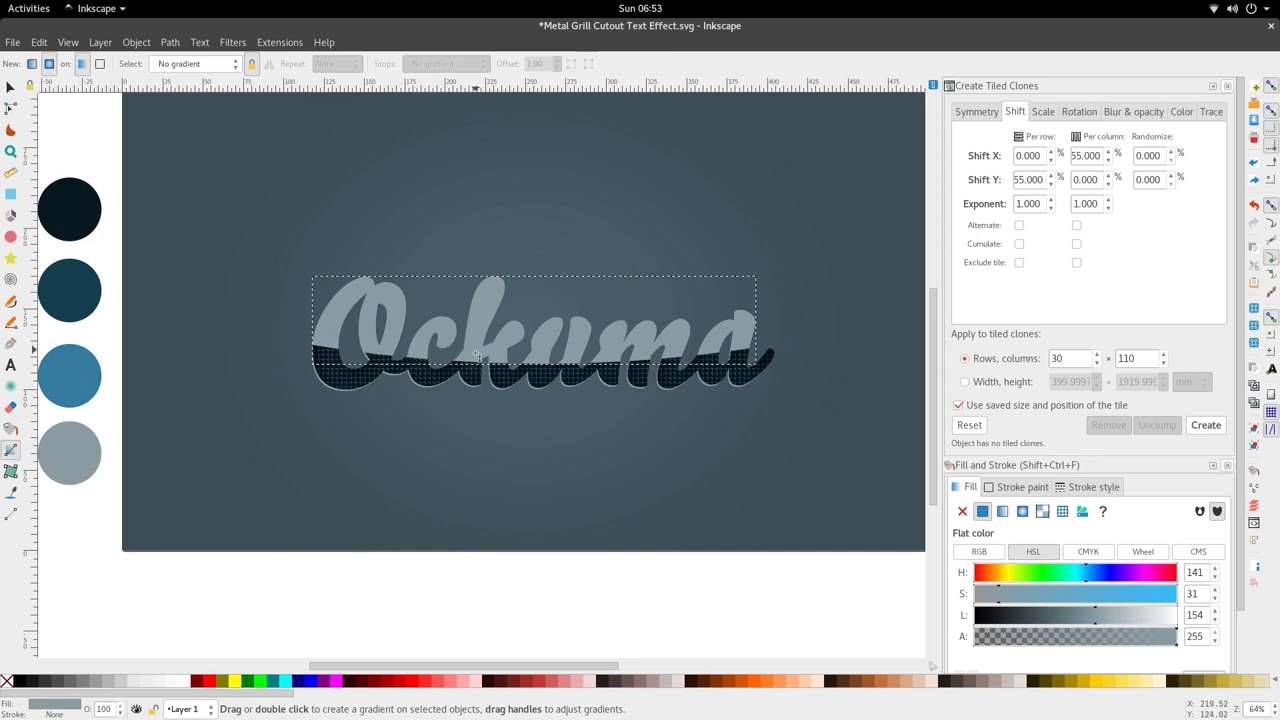
pyautogui.press('ctrl')
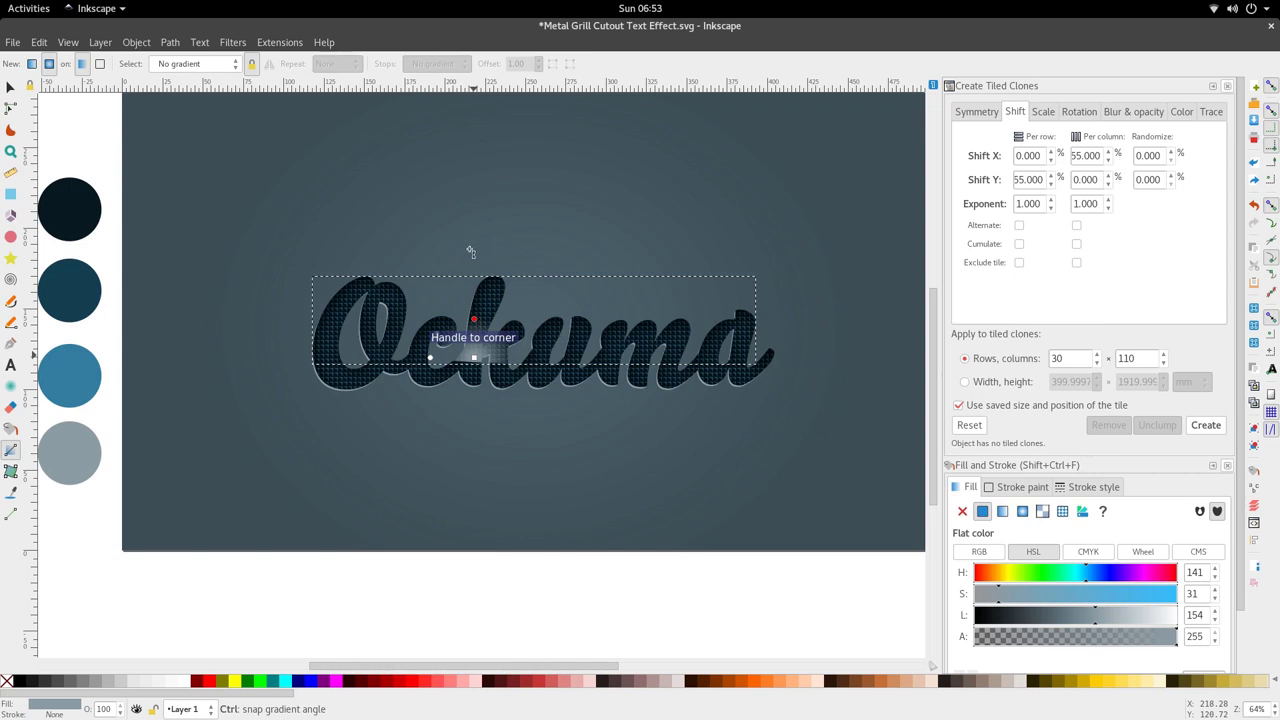
pyautogui.moveTo(470, 251); pyautogui.dragTo(473, 250)
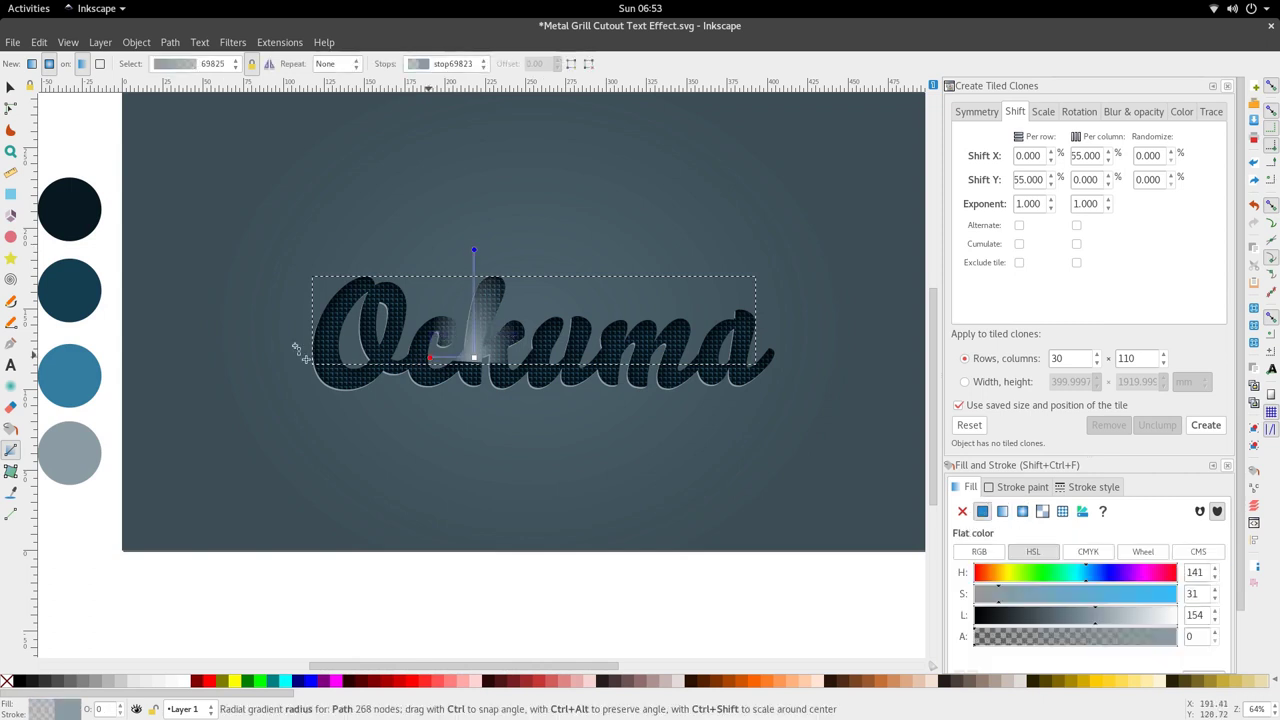
pyautogui.moveTo(296, 349); pyautogui.dragTo(196, 349)
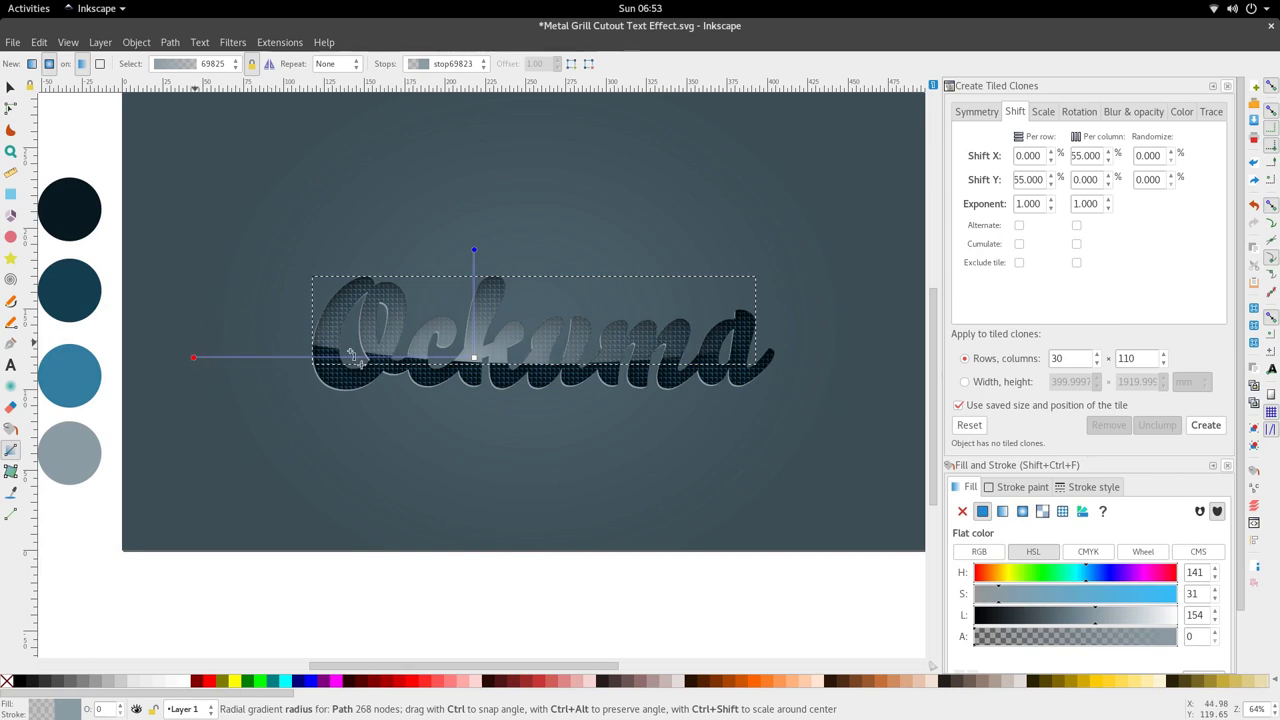
# Move the gradient's centre to the middle of the highlight shape's lower edge
pyautogui.click(474, 357)
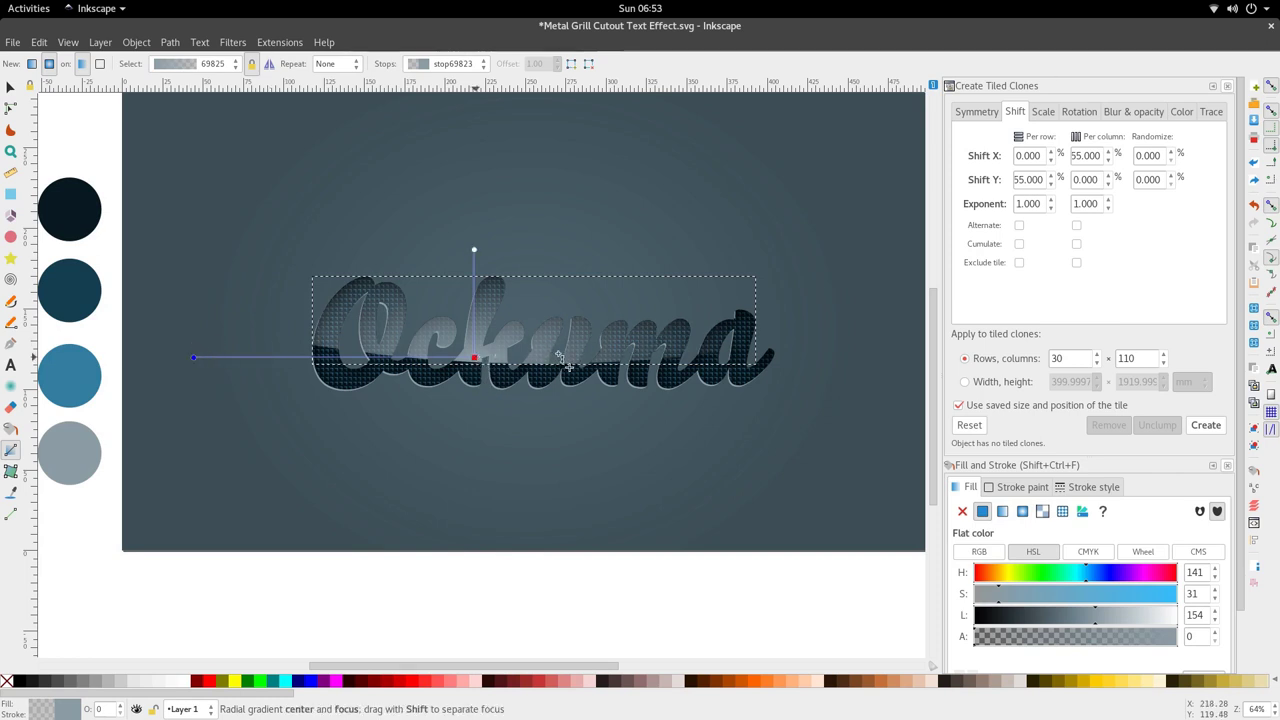
pyautogui.moveTo(474, 357); pyautogui.dragTo(552, 379)
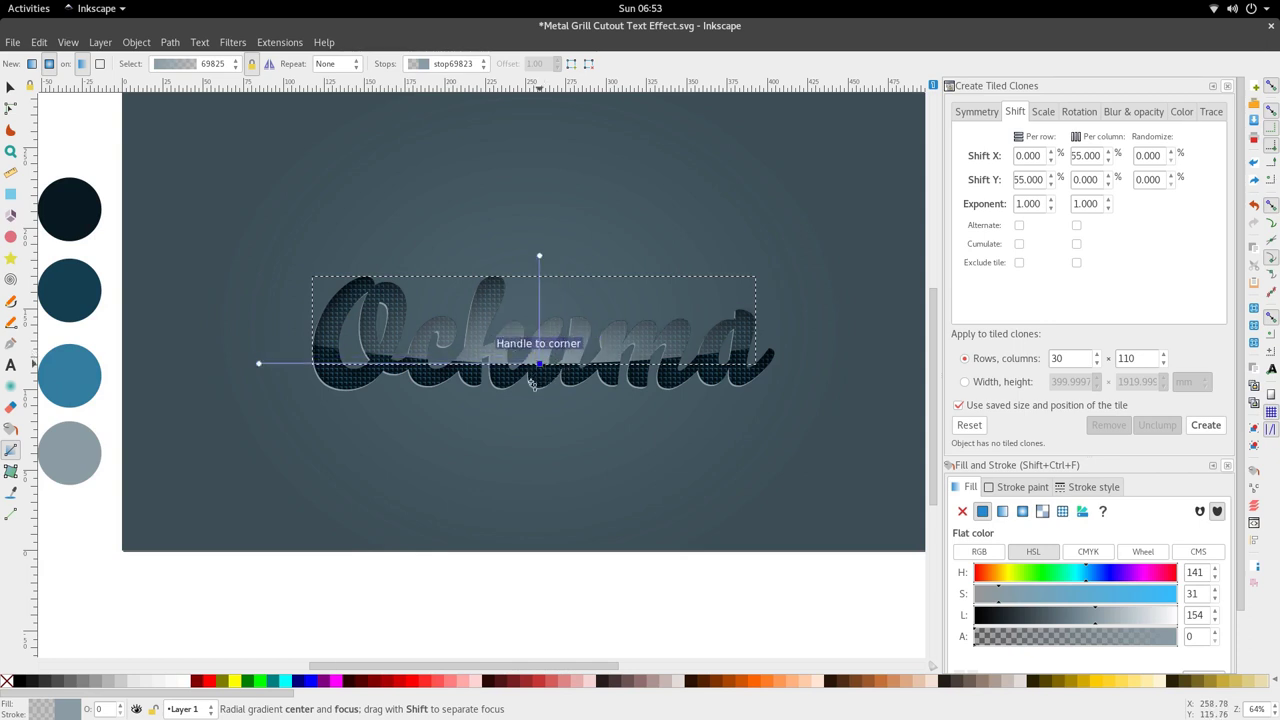
pyautogui.press('s')
pyautogui.click(525, 417)
pyautogui.scroll(-2, 554, 368)
pyautogui.scroll(3, 555, 368)
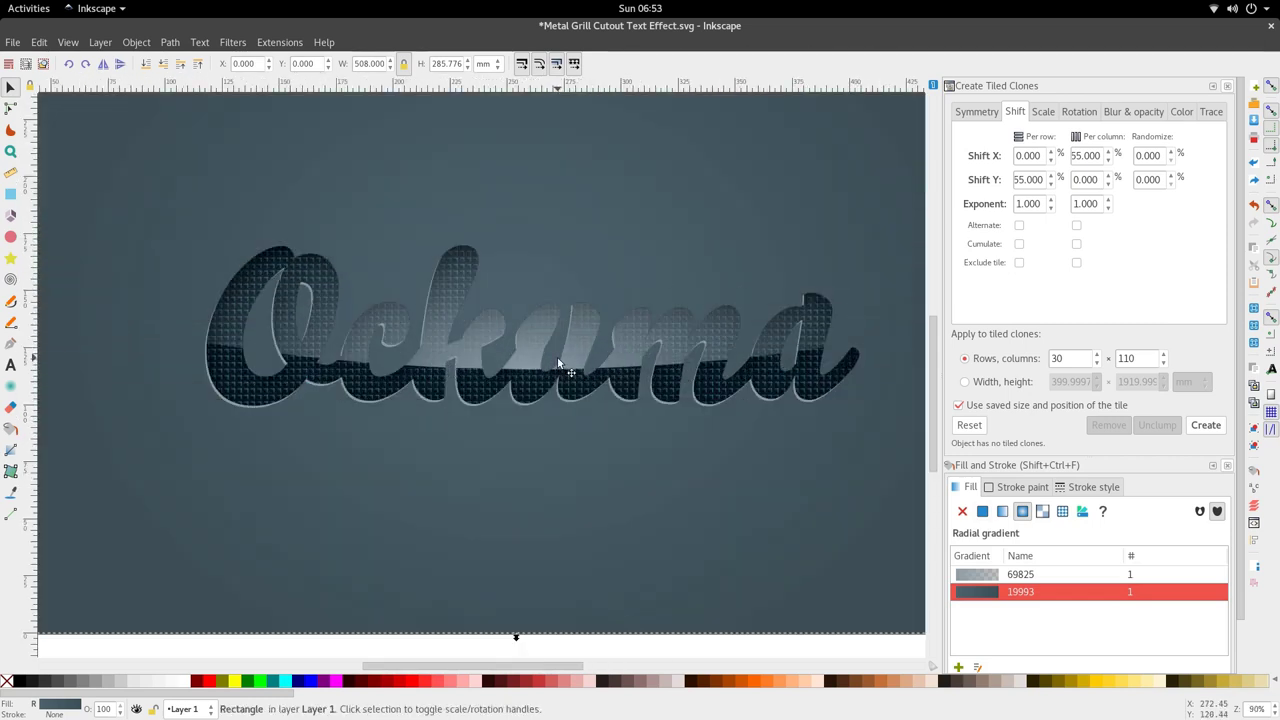
# Select the gradient highlight, dismiss the tiled clone settings and leave only its fill and stroke settings open
pyautogui.click(596, 378)
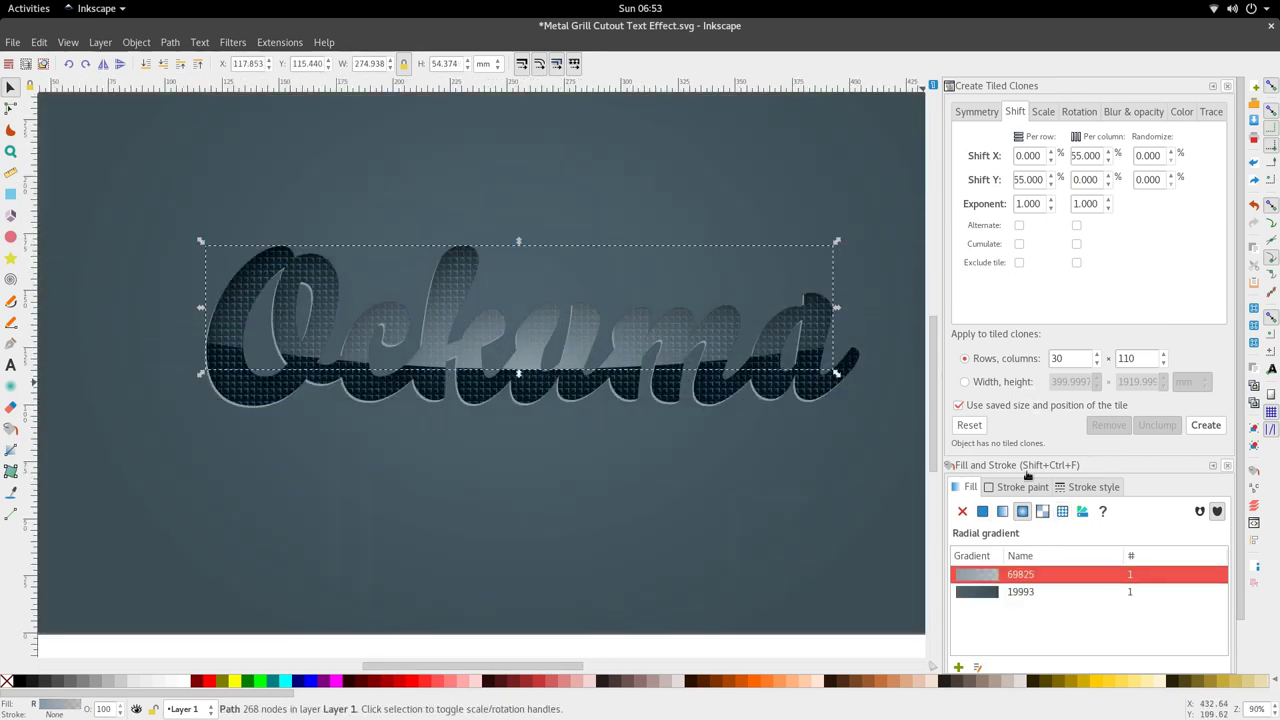
pyautogui.click(1227, 86)
pyautogui.click(1232, 86)
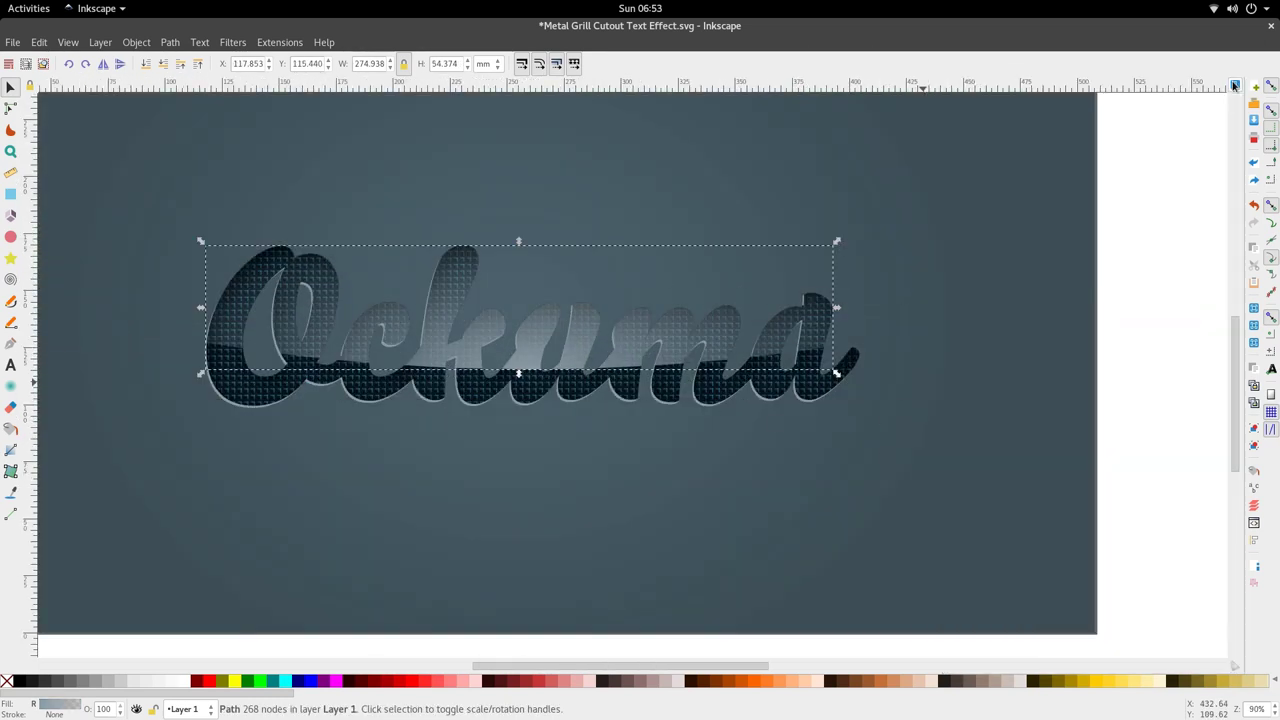
pyautogui.click(170, 42)
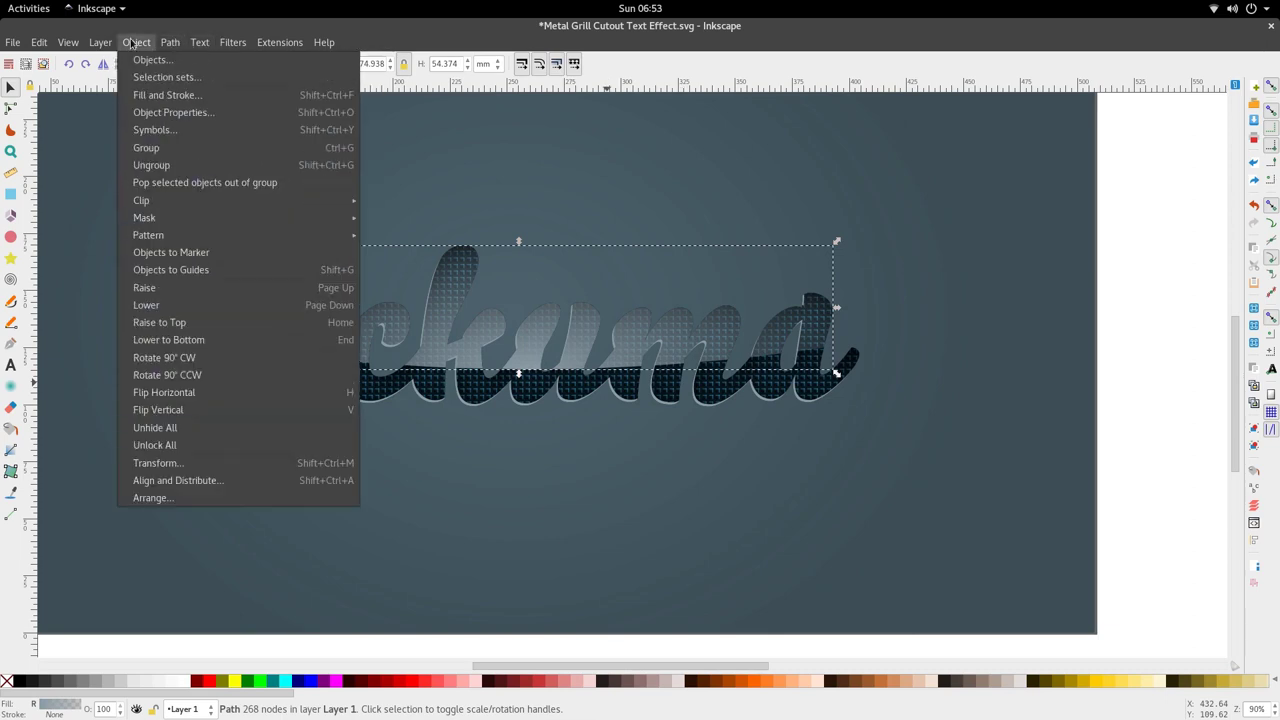
pyautogui.click(160, 96)
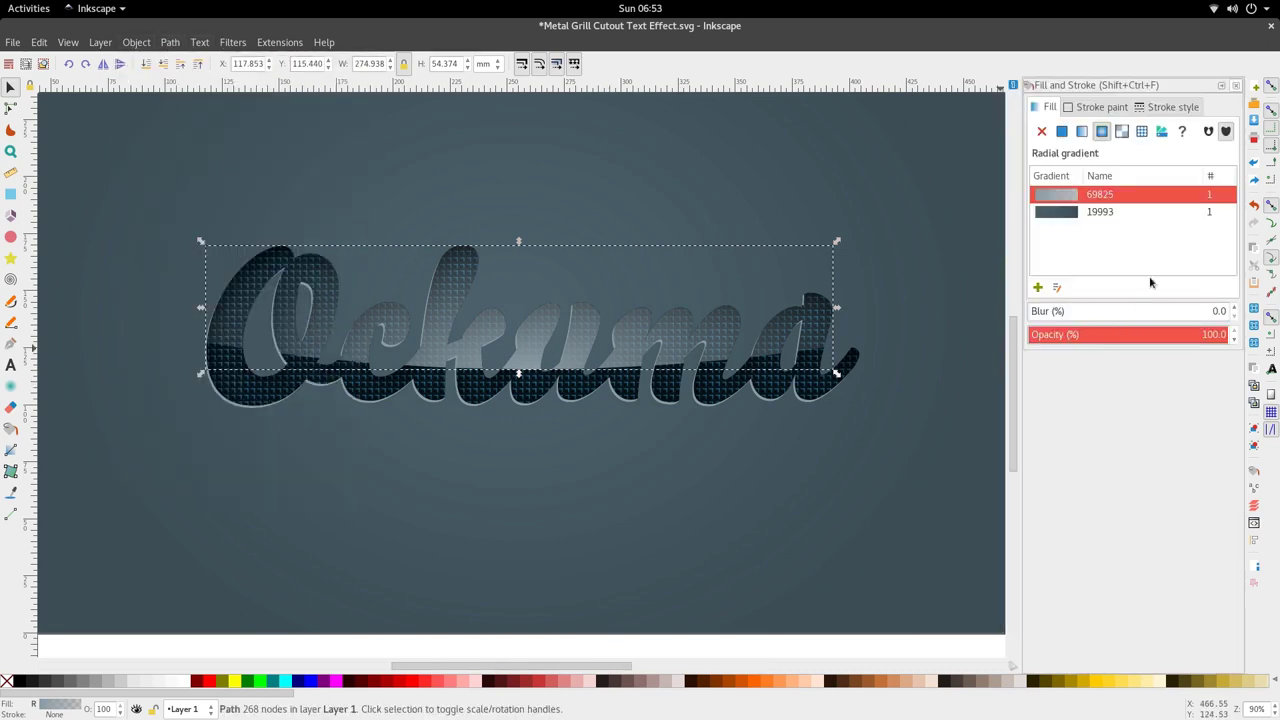
# Lower the opacity of the gradient highlight over the text to 46%
pyautogui.click(1107, 334)
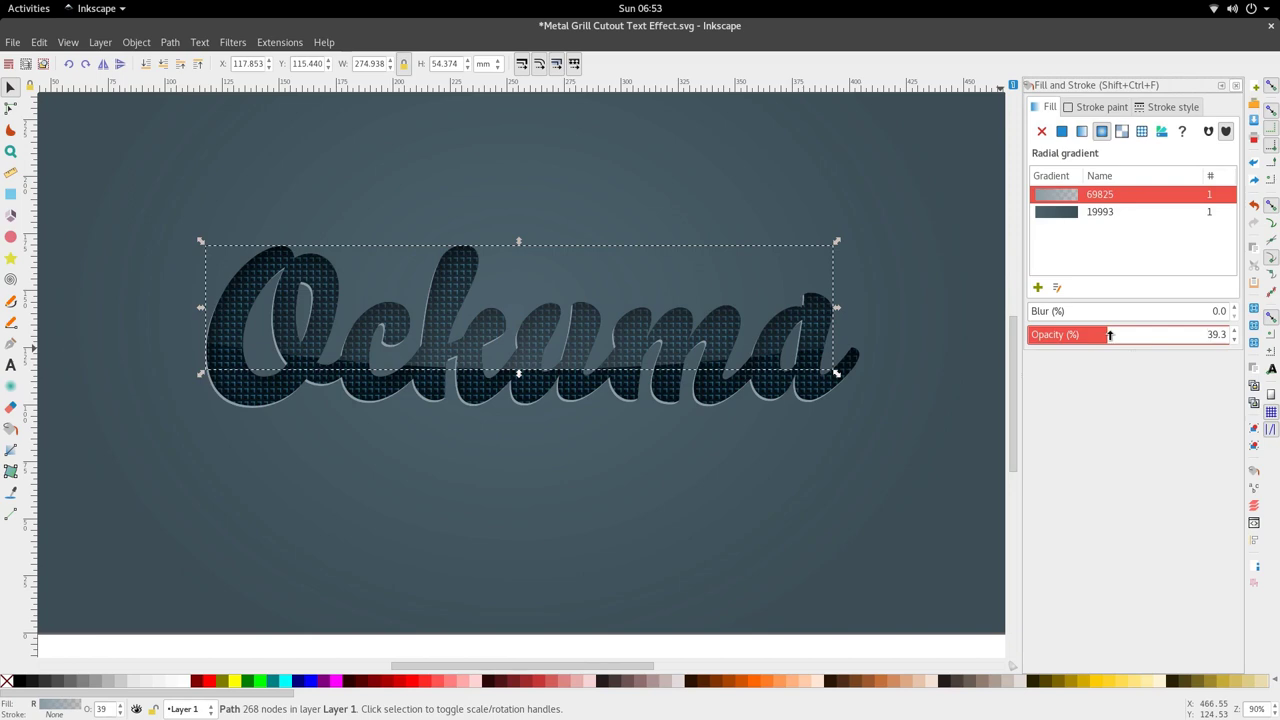
pyautogui.moveTo(1120, 336); pyautogui.dragTo(1123, 336)
pyautogui.click(480, 358)
pyautogui.scroll(-3, 478, 357)
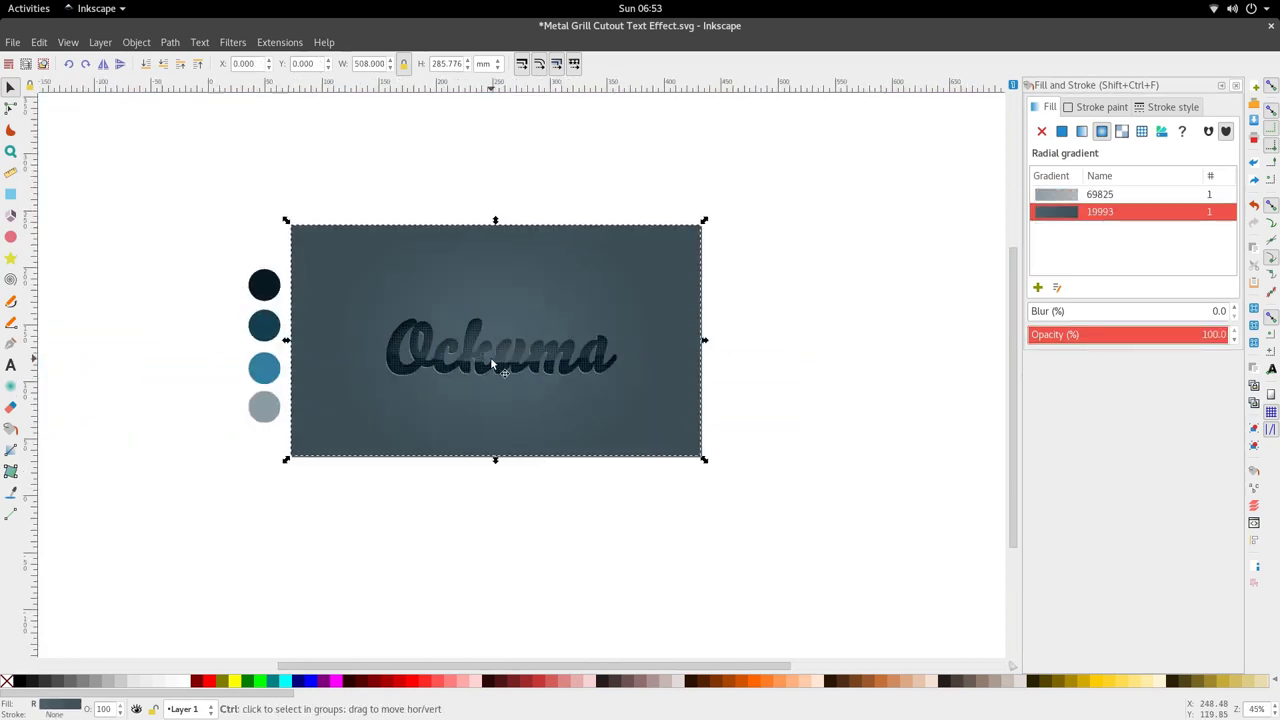
pyautogui.scroll(3, 490, 357)
pyautogui.click(470, 362)
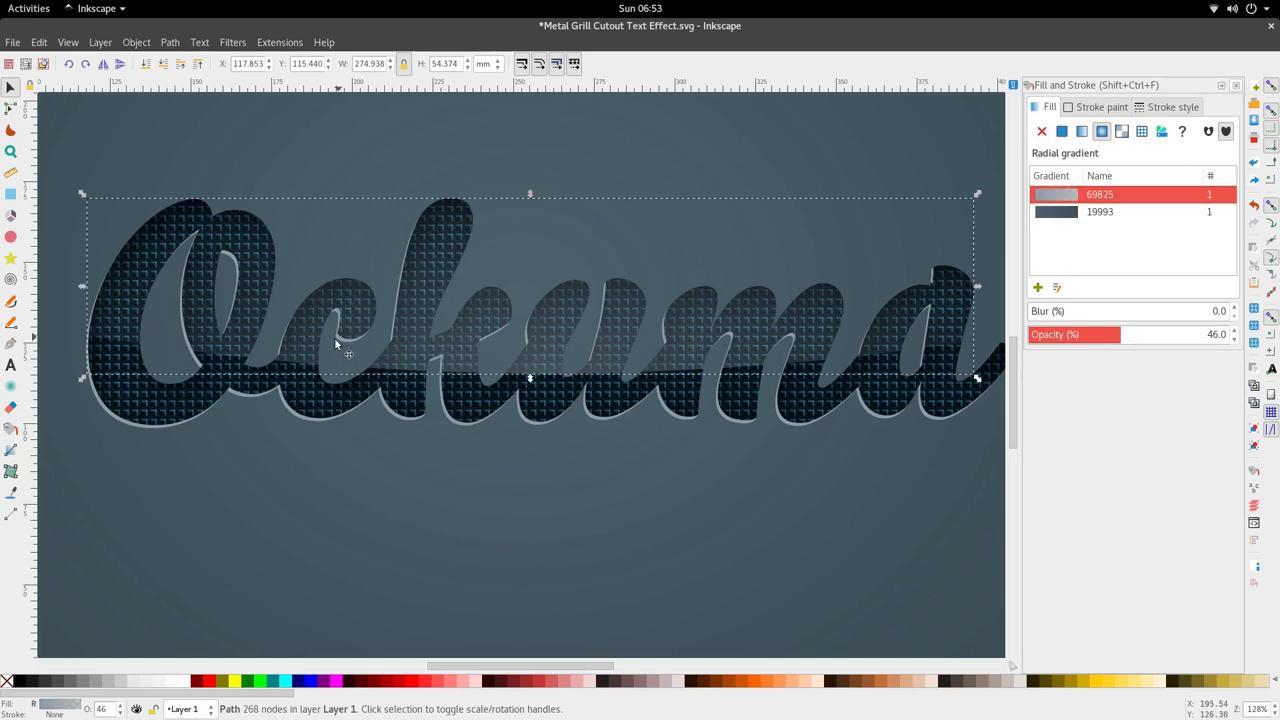
pyautogui.scroll(-3, 443, 221)
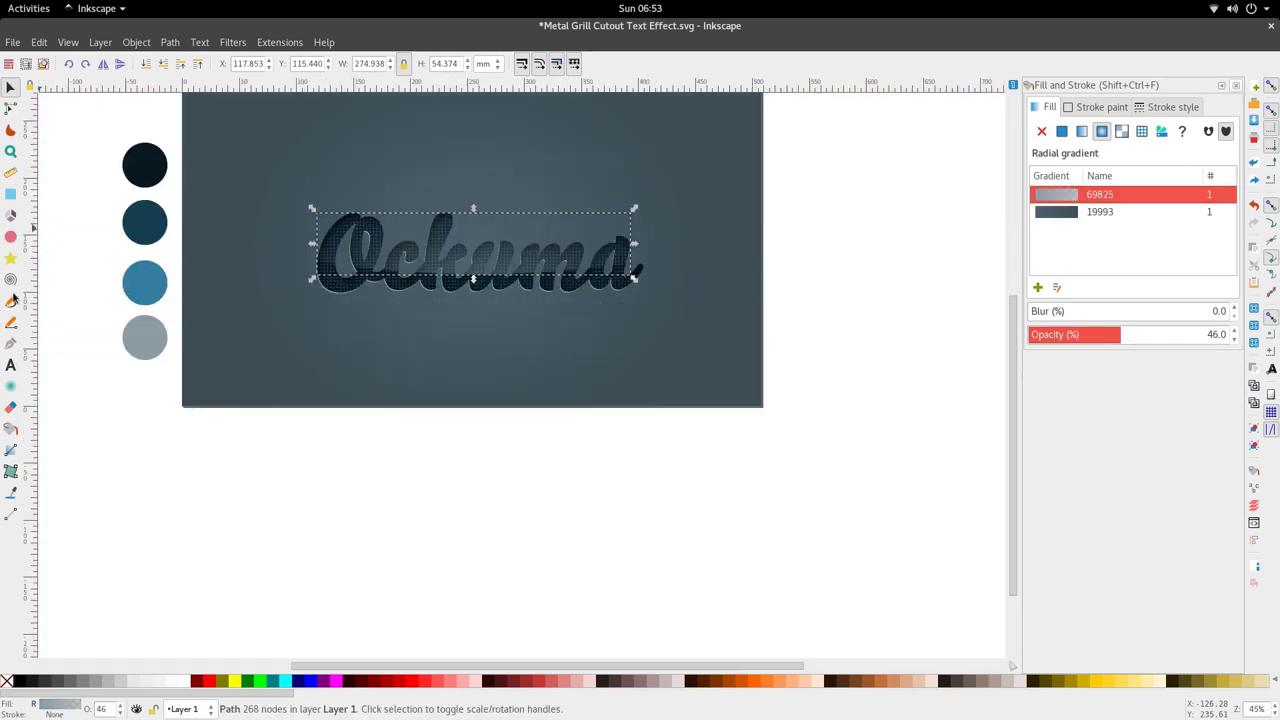
# Widen the highlight's radial gradient horizontally so its radius extends to the left edge of the background rectangle
pyautogui.click(10, 450)
pyautogui.click(279, 275)
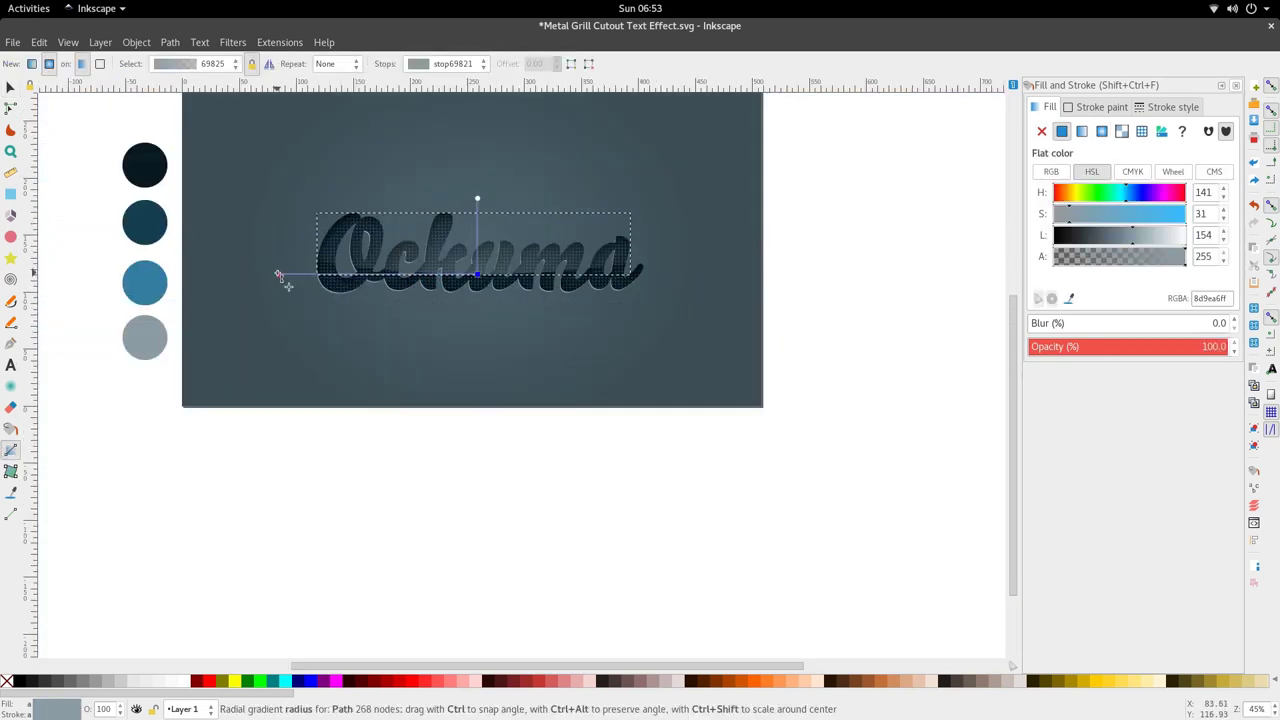
pyautogui.moveTo(279, 274); pyautogui.dragTo(192, 275)
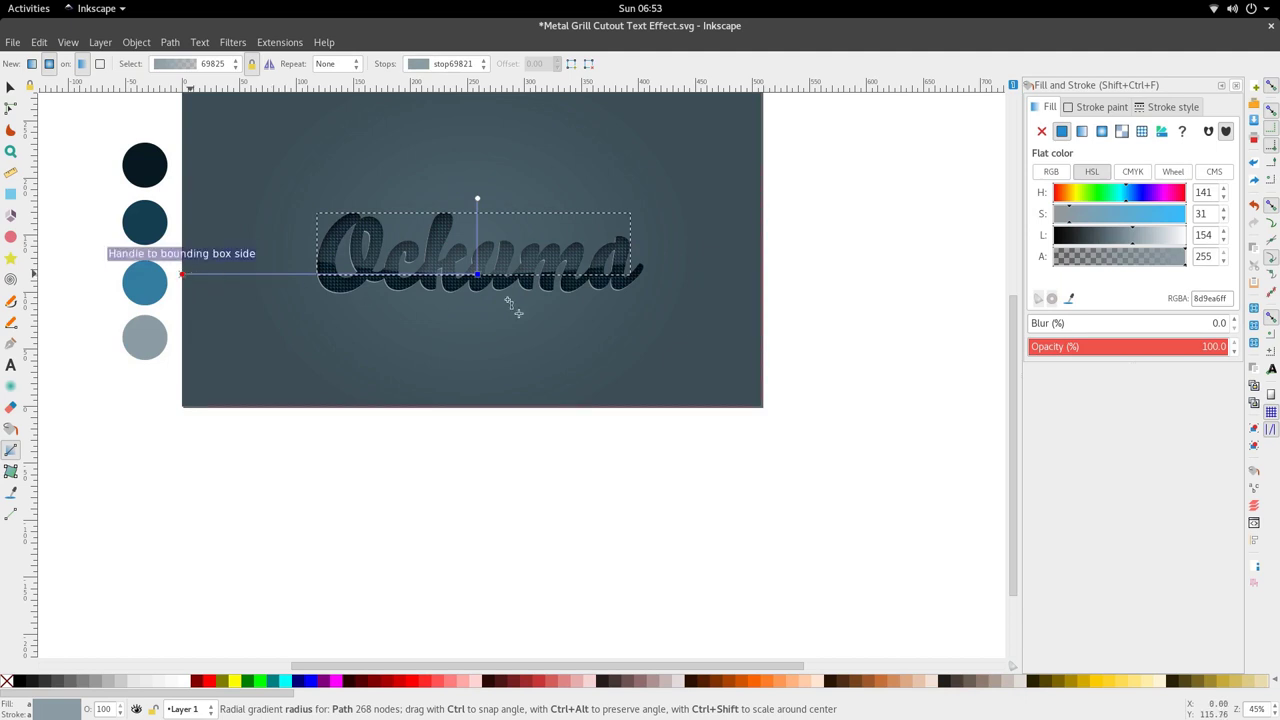
# Lower the opacity of the gradient highlight over the text to 28.5%
pyautogui.press('s')
pyautogui.keyDown('ctrl'); pyautogui.scroll(2, 530, 265); pyautogui.keyUp('ctrl')
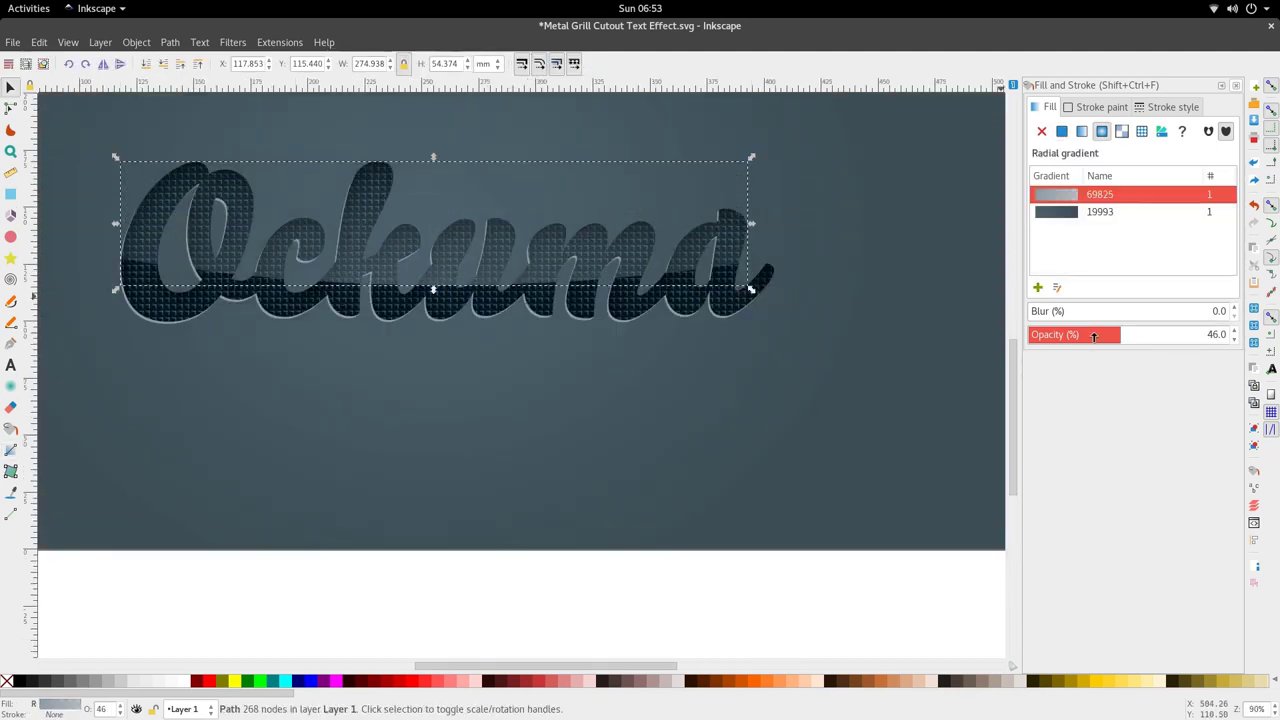
pyautogui.click(1084, 336)
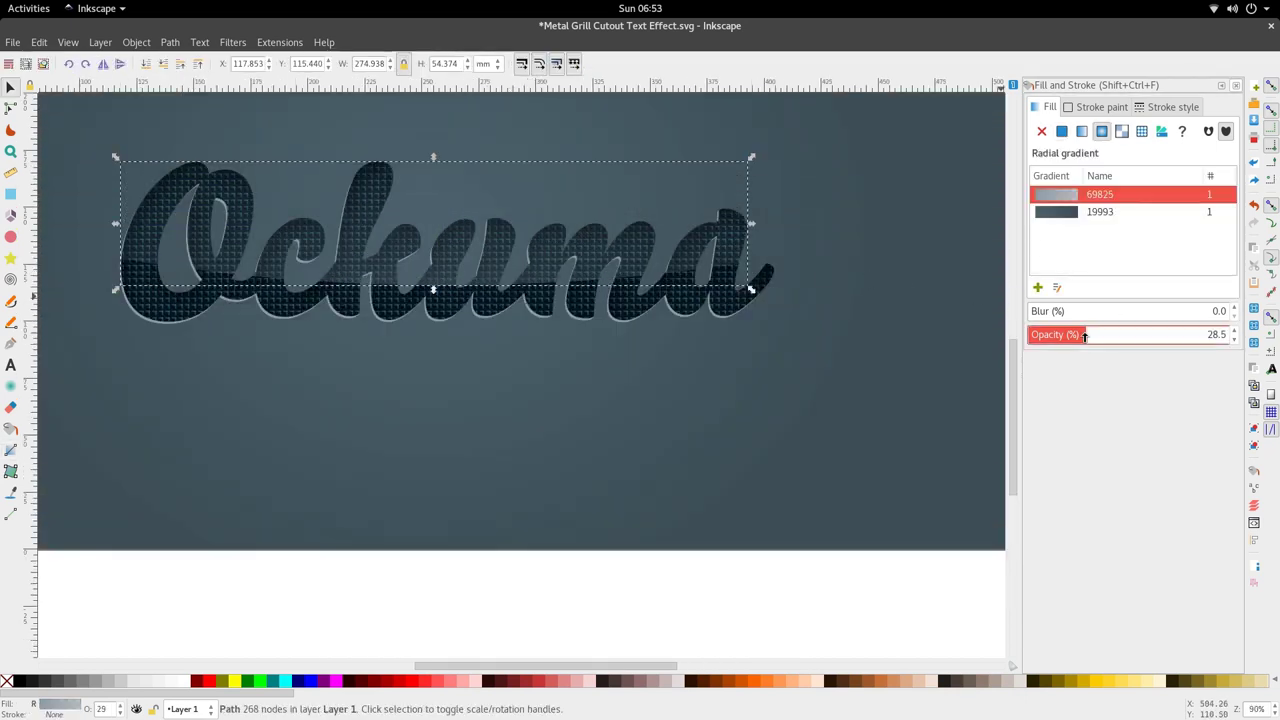
# Examine the glossy highlight on the Ockuma text up close and the whole composition against the background
pyautogui.click(607, 332)
pyautogui.keyDown('ctrl'); pyautogui.scroll(-2, 607, 332); pyautogui.keyUp('ctrl')
pyautogui.keyDown('ctrl'); pyautogui.scroll(3, 607, 335); pyautogui.keyUp('ctrl')
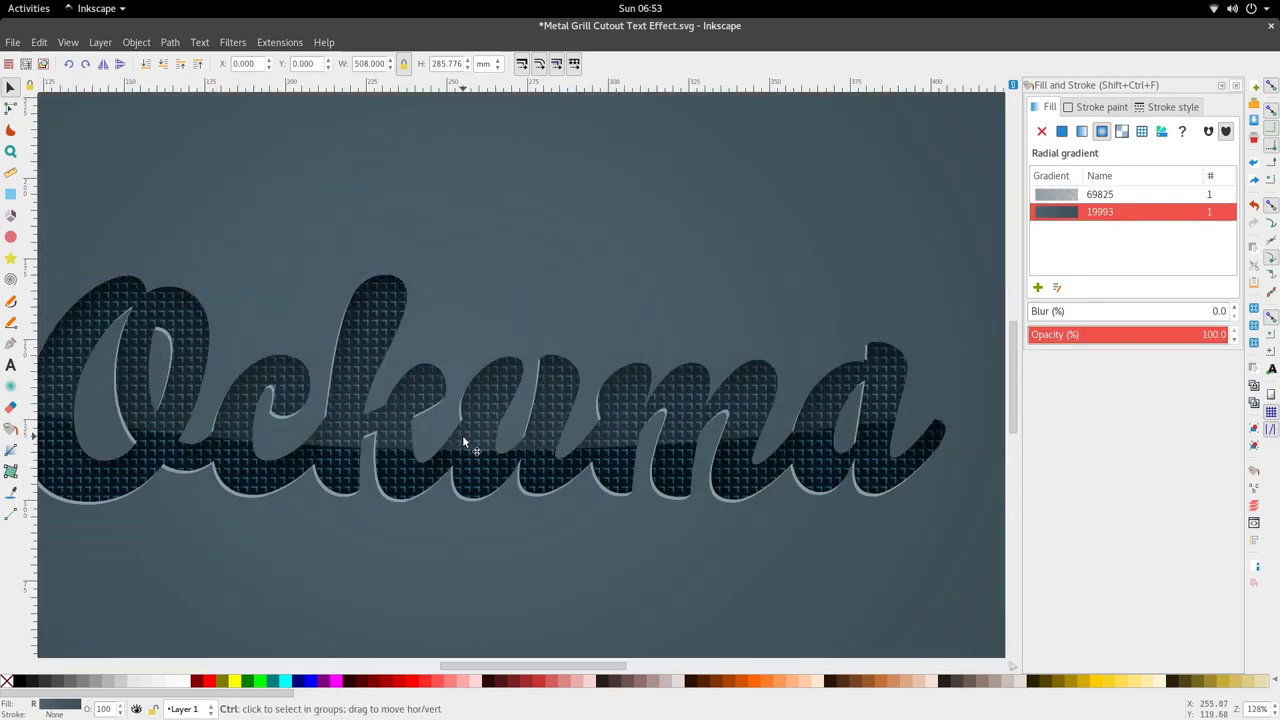
pyautogui.keyDown('ctrl'); pyautogui.scroll(-2, 475, 424); pyautogui.keyUp('ctrl')
pyautogui.scroll(-1, 477, 428)
pyautogui.keyDown('shift'); pyautogui.scroll(3, 478, 426); pyautogui.keyUp('shift')
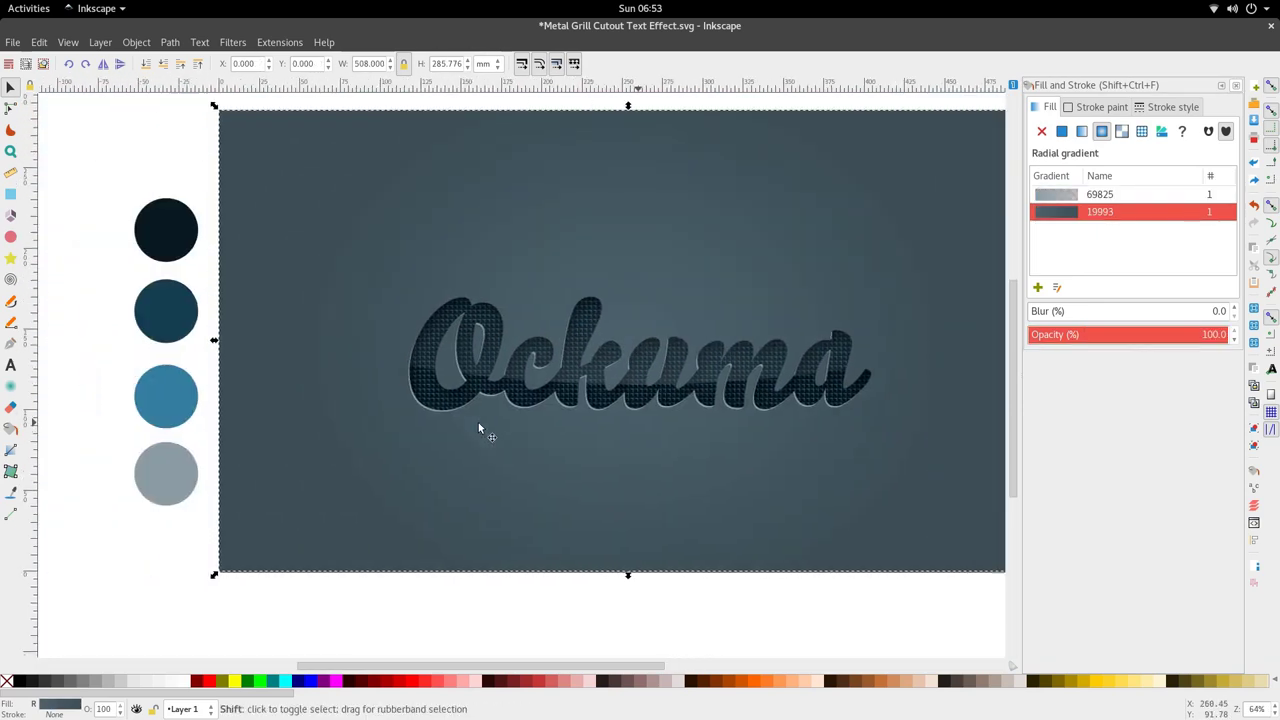
pyautogui.scroll(3, 490, 391)
pyautogui.hscroll(2, 490, 385)
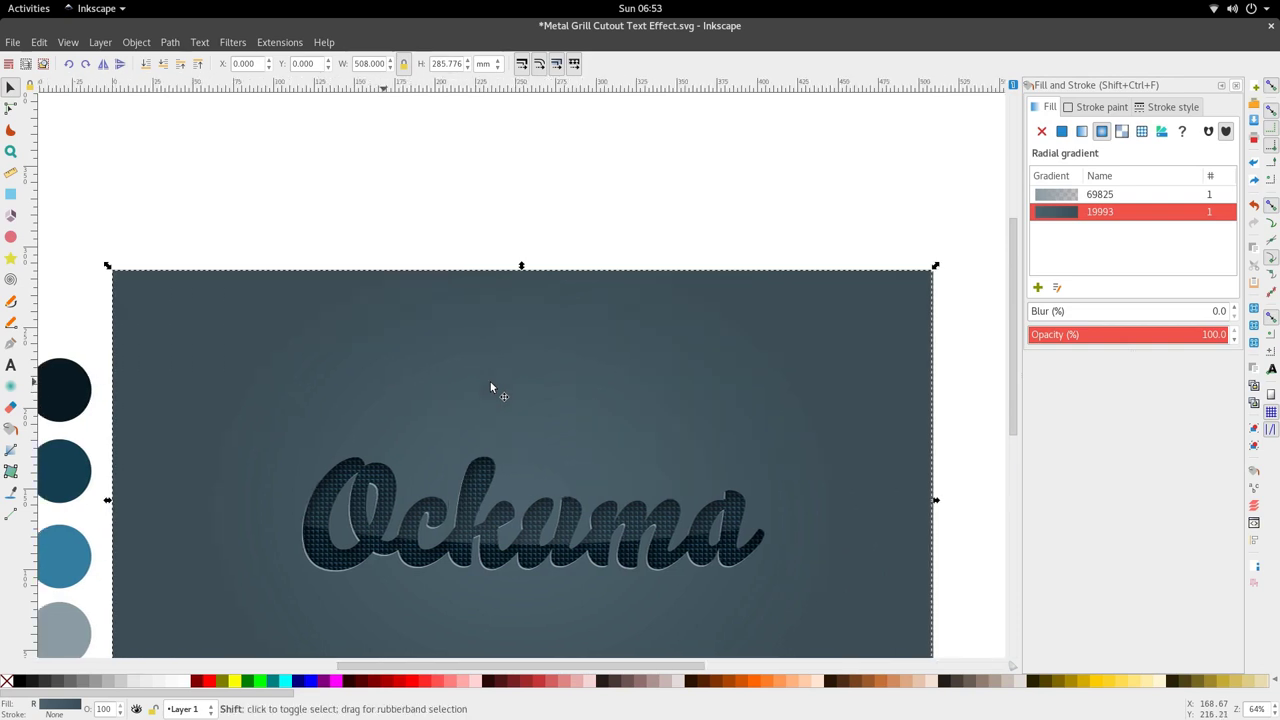
pyautogui.scroll(-3, 576, 320)
pyautogui.hscroll(-2, 576, 320)
pyautogui.scroll(1, 576, 320)
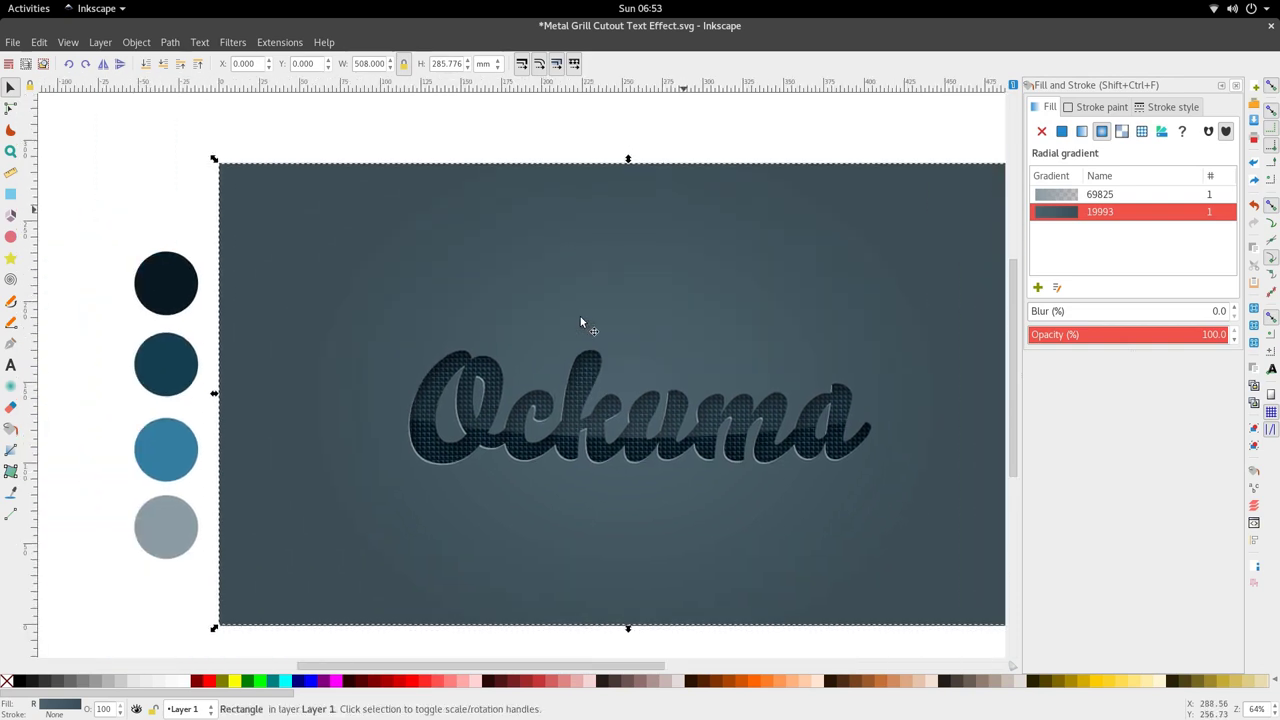
pyautogui.hscroll(1, 570, 320)
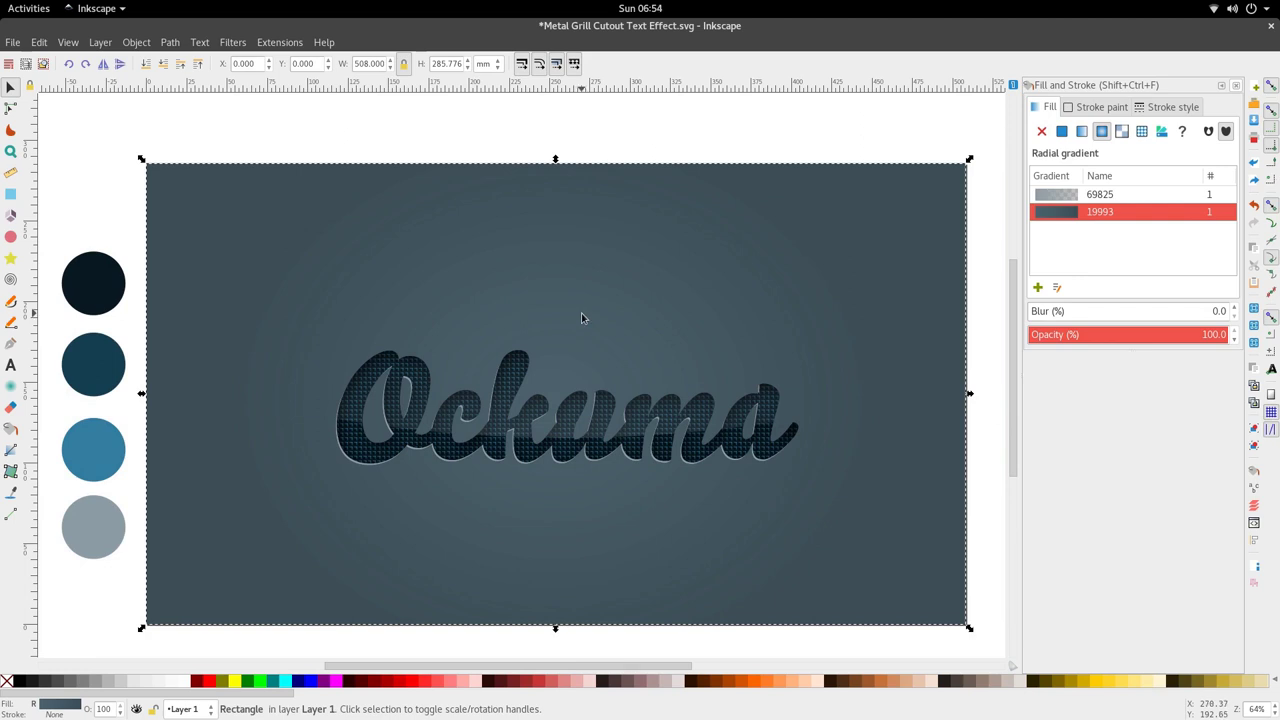
# Select the medium-blue colour swatch circle beside the background
pyautogui.click(108, 453)
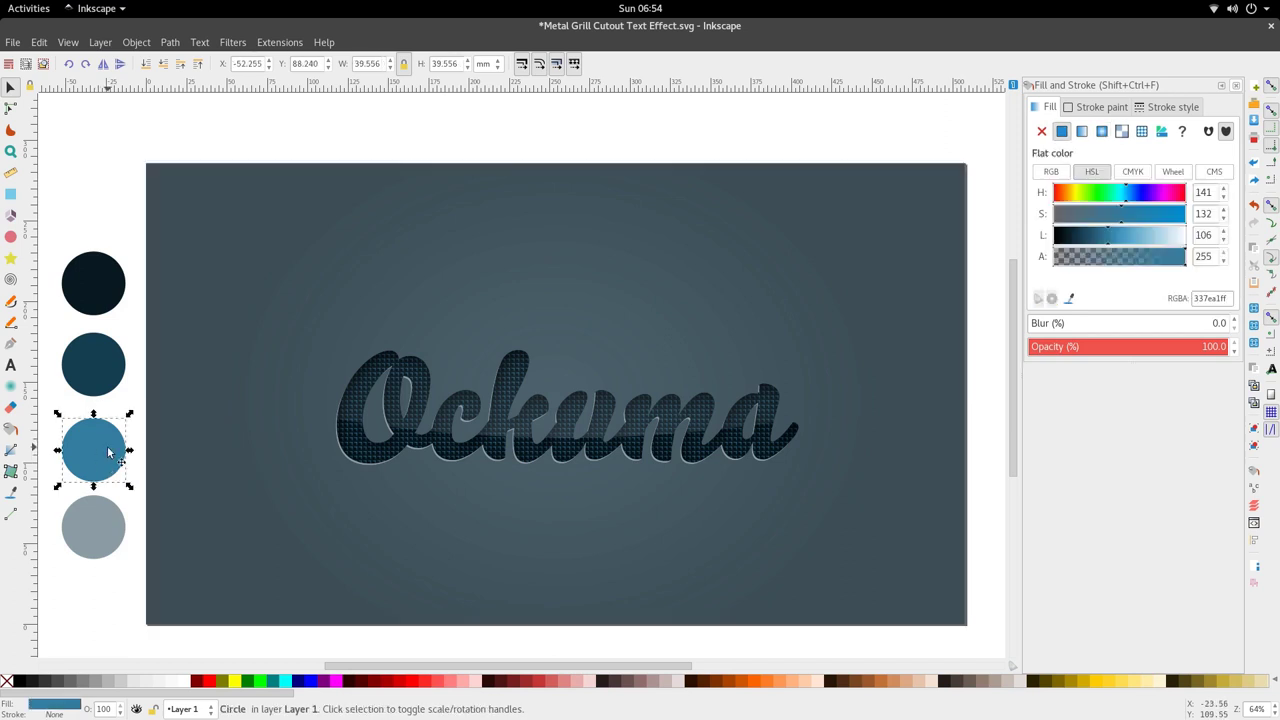